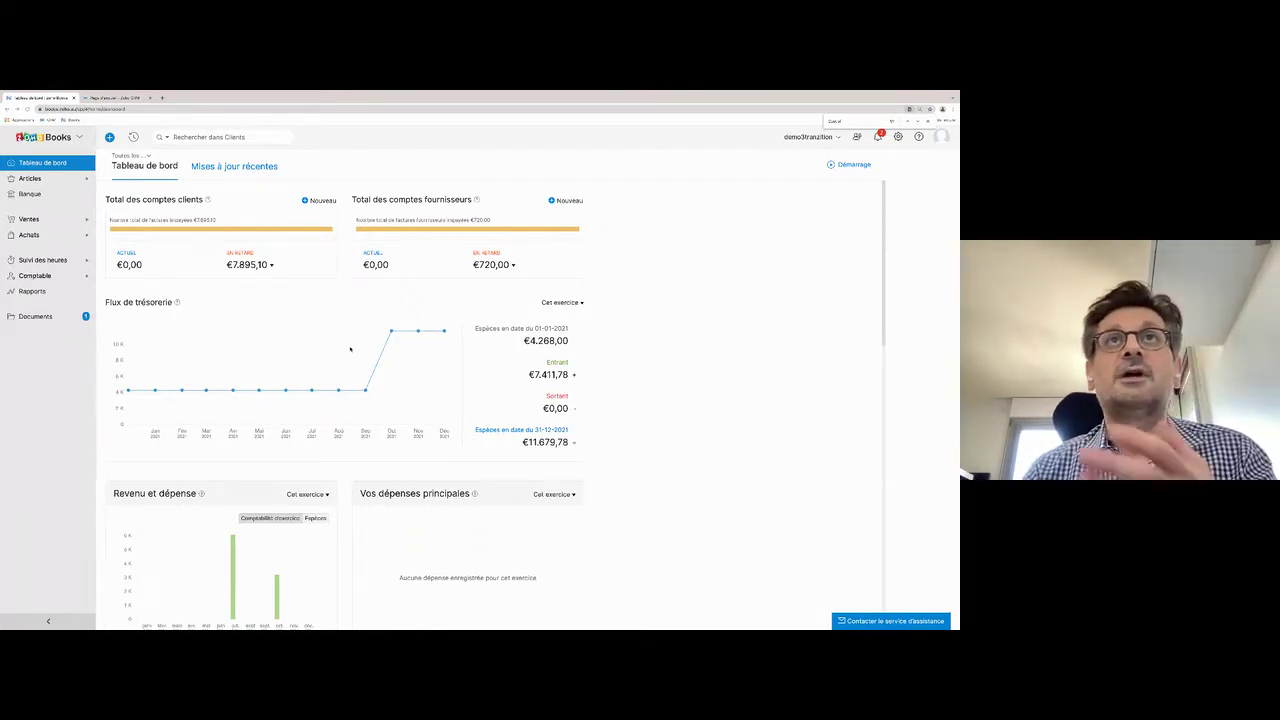
Review the dashboard's receivables, payables, cash flow, and income and expense sections.
{"action": "scroll", "coordinate": [350, 348], "scroll_direction": "down", "scroll_amount": 1}
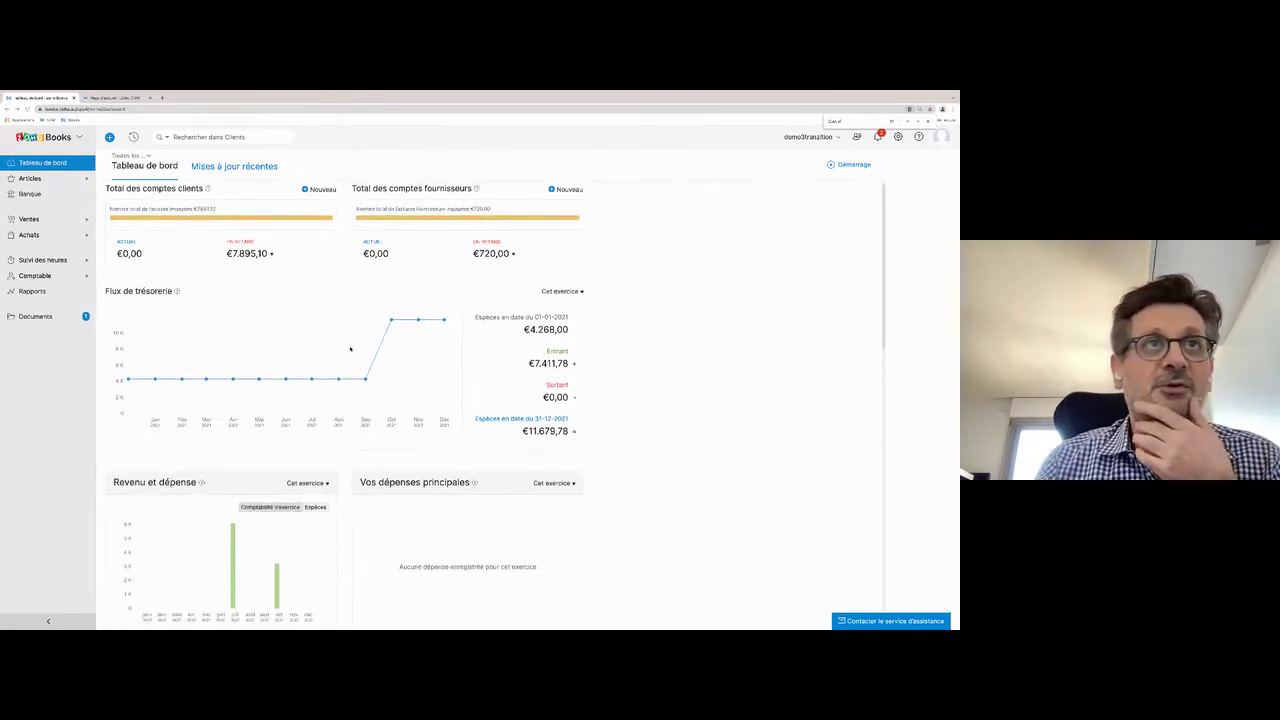
{"action": "scroll", "coordinate": [335, 365], "scroll_direction": "down", "scroll_amount": 3}
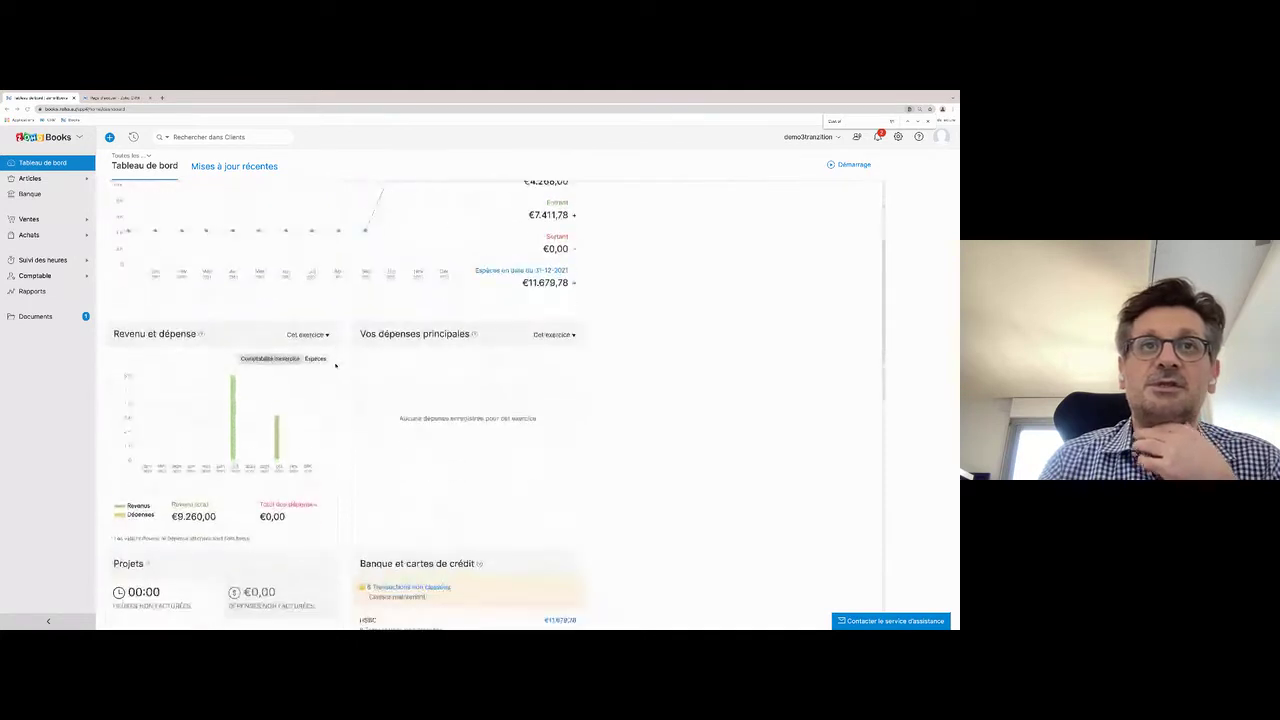
{"action": "scroll", "coordinate": [335, 365], "scroll_direction": "up", "scroll_amount": 4}
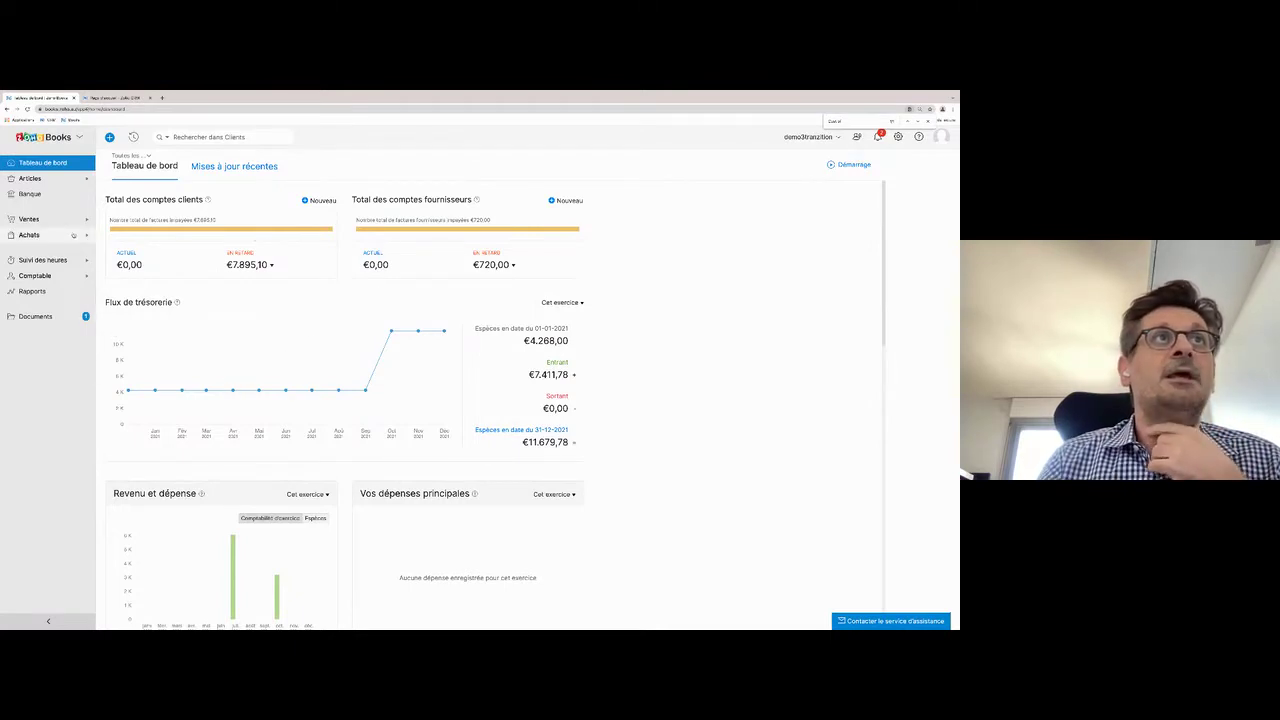
Open item P-001 from the list of active items for editing.
{"action": "left_click", "coordinate": [44, 183]}
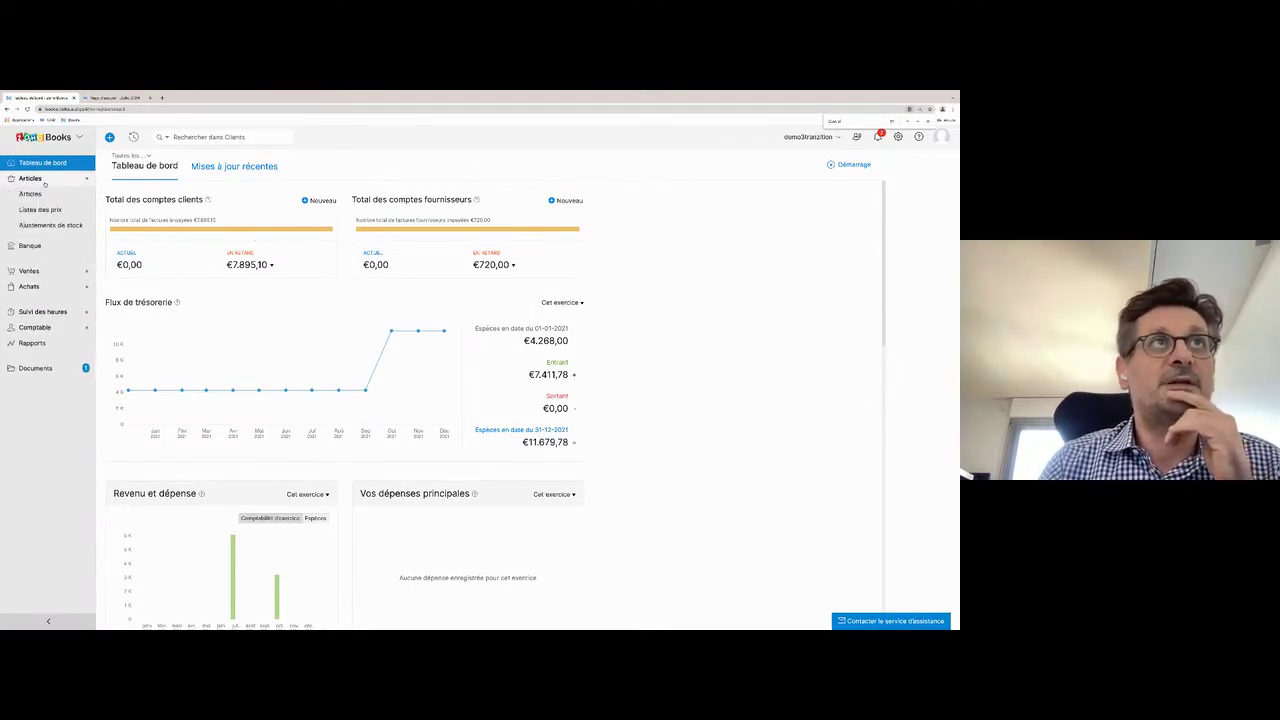
{"action": "left_click", "coordinate": [44, 193]}
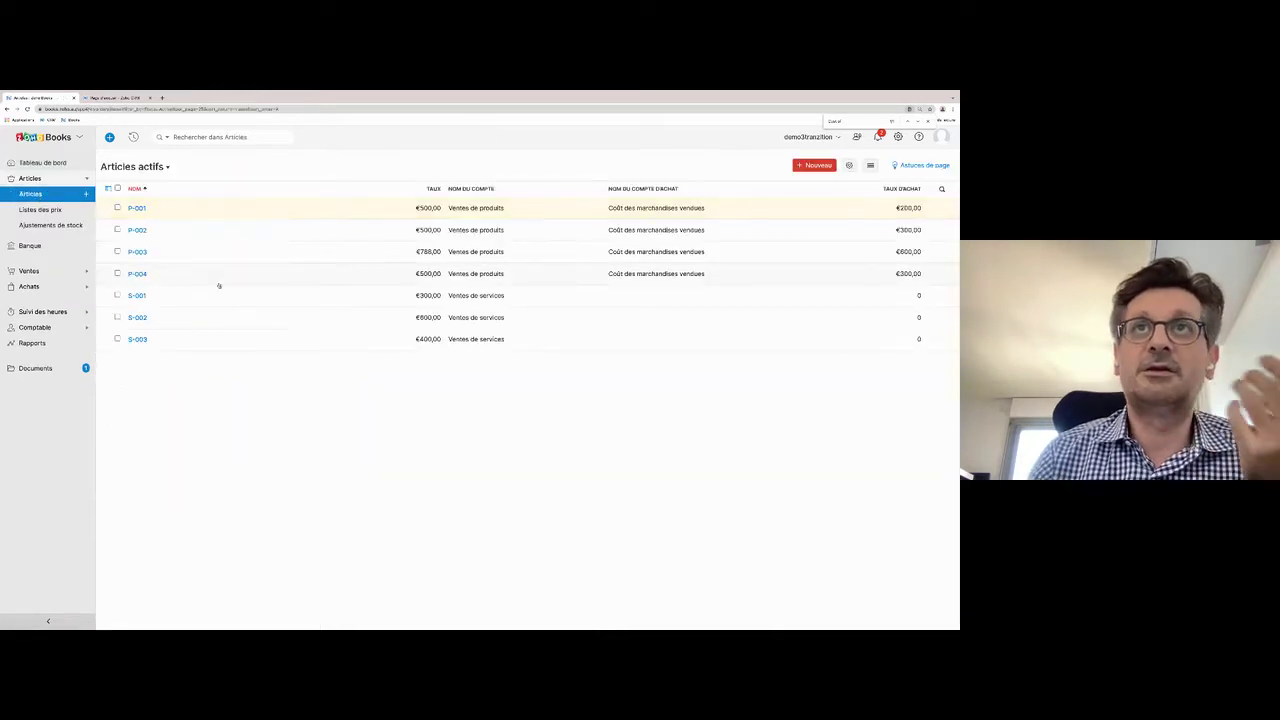
{"action": "left_click", "coordinate": [137, 208]}
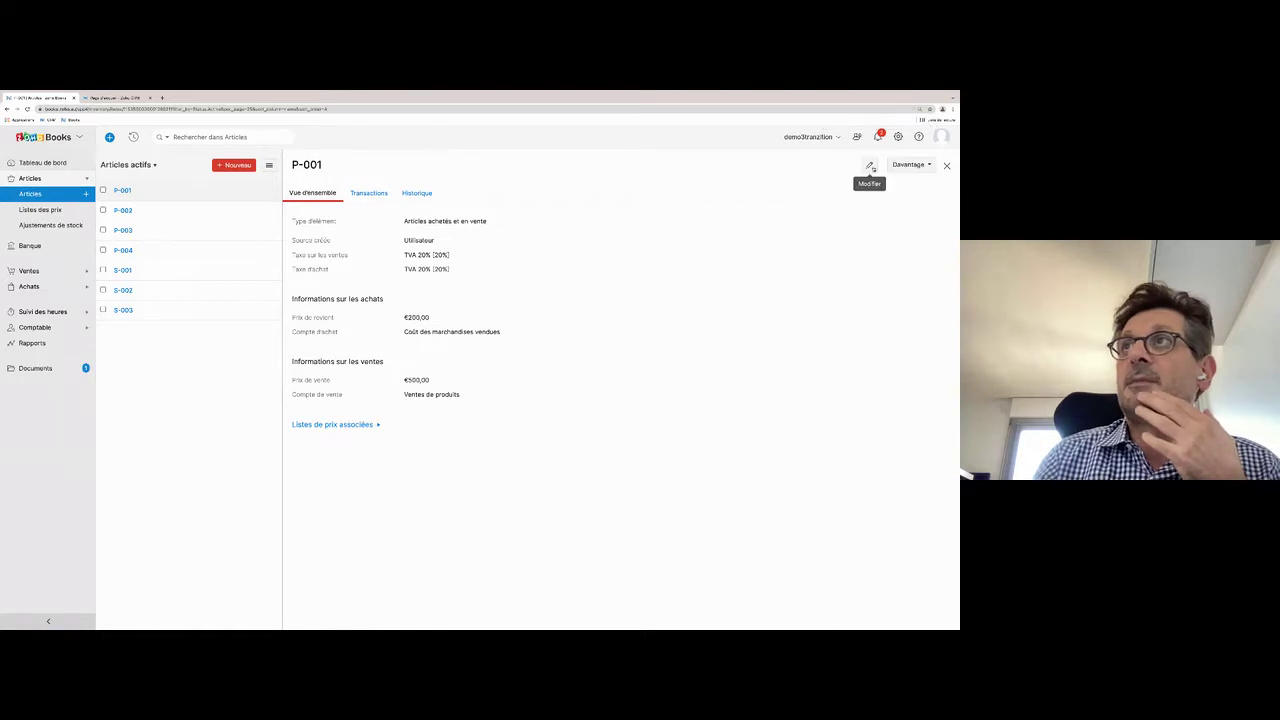
{"action": "left_click", "coordinate": [869, 166]}
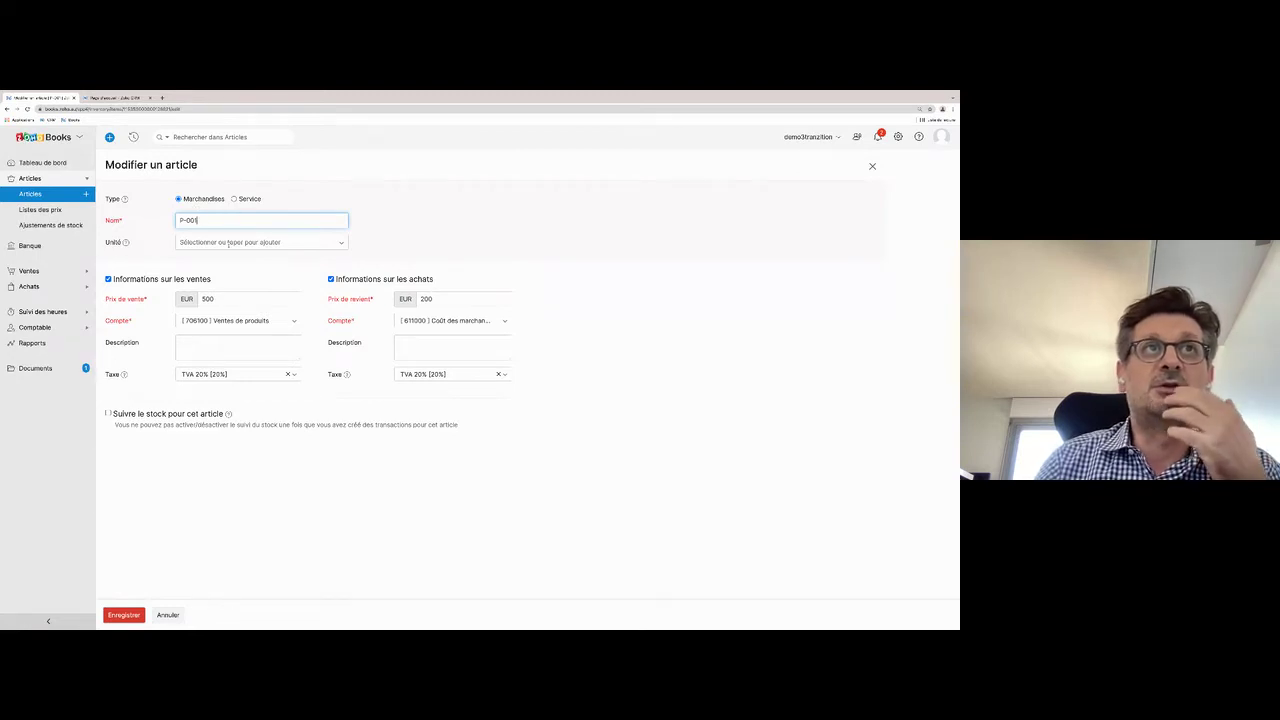
Examine the unit choices and the sales and purchase accounts available for item P-001.
{"action": "left_click", "coordinate": [228, 243]}
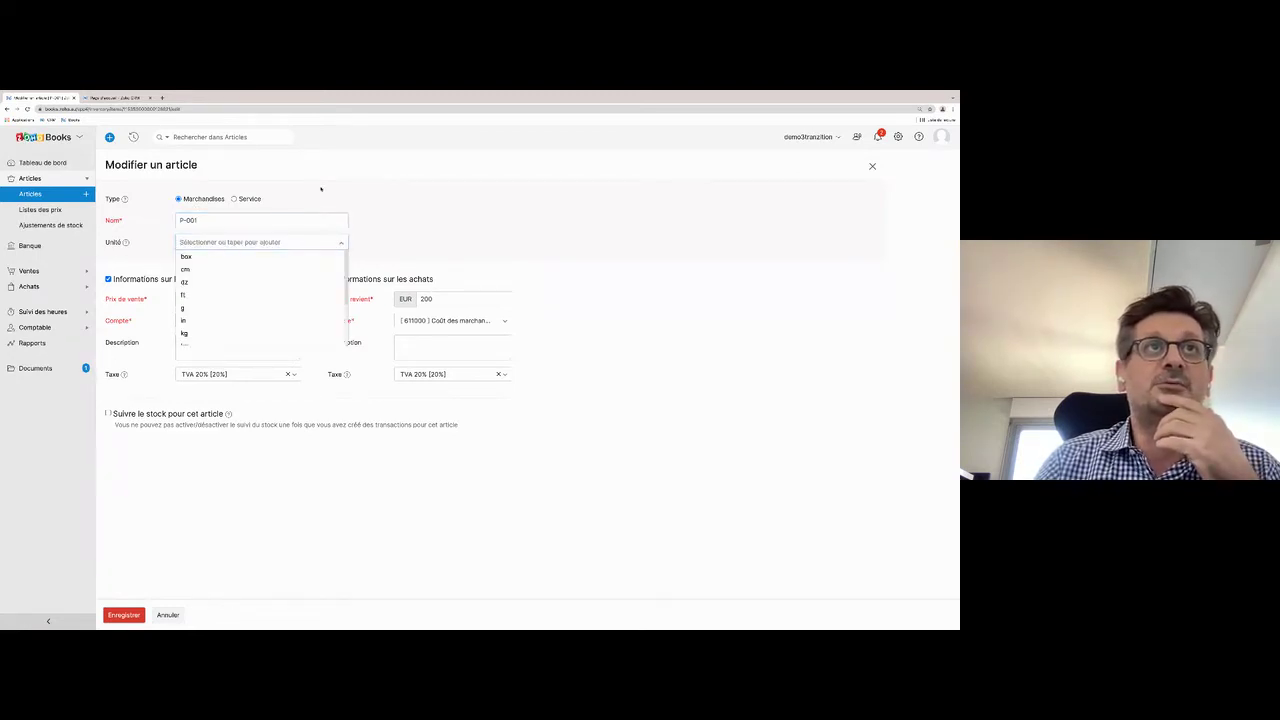
{"action": "left_click", "coordinate": [264, 227]}
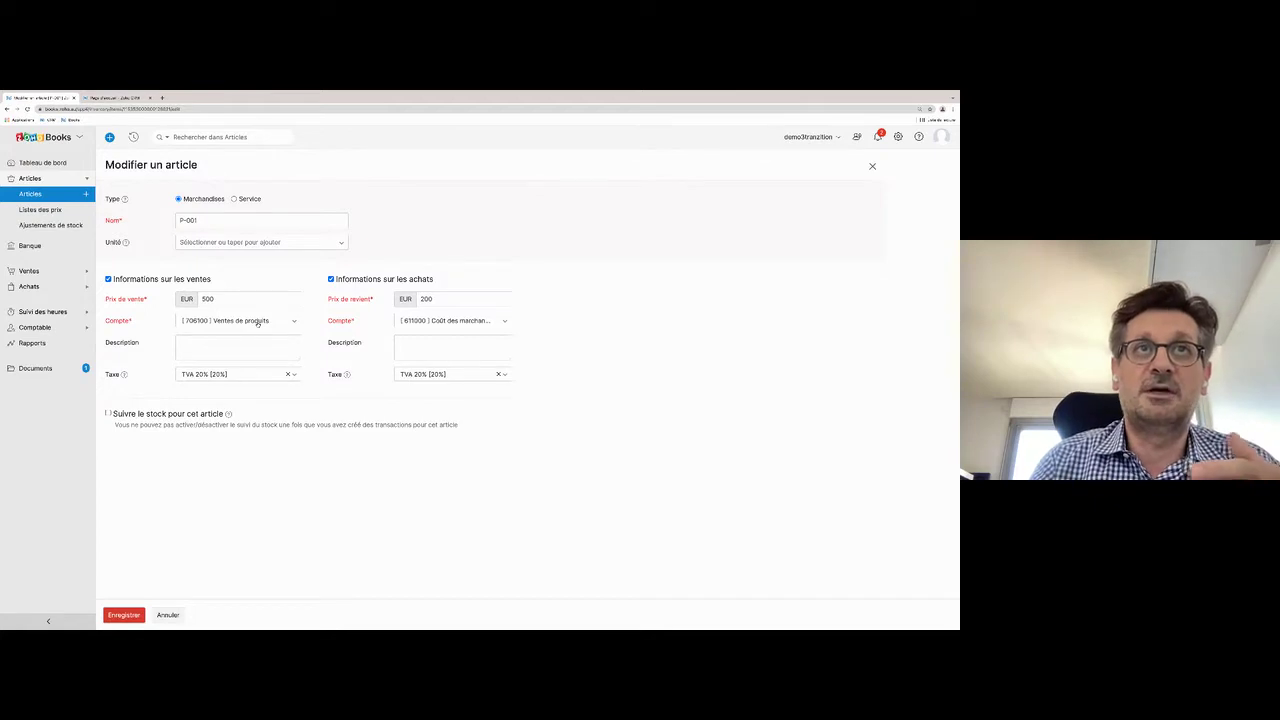
{"action": "left_click", "coordinate": [258, 321]}
{"action": "left_click", "coordinate": [258, 321]}
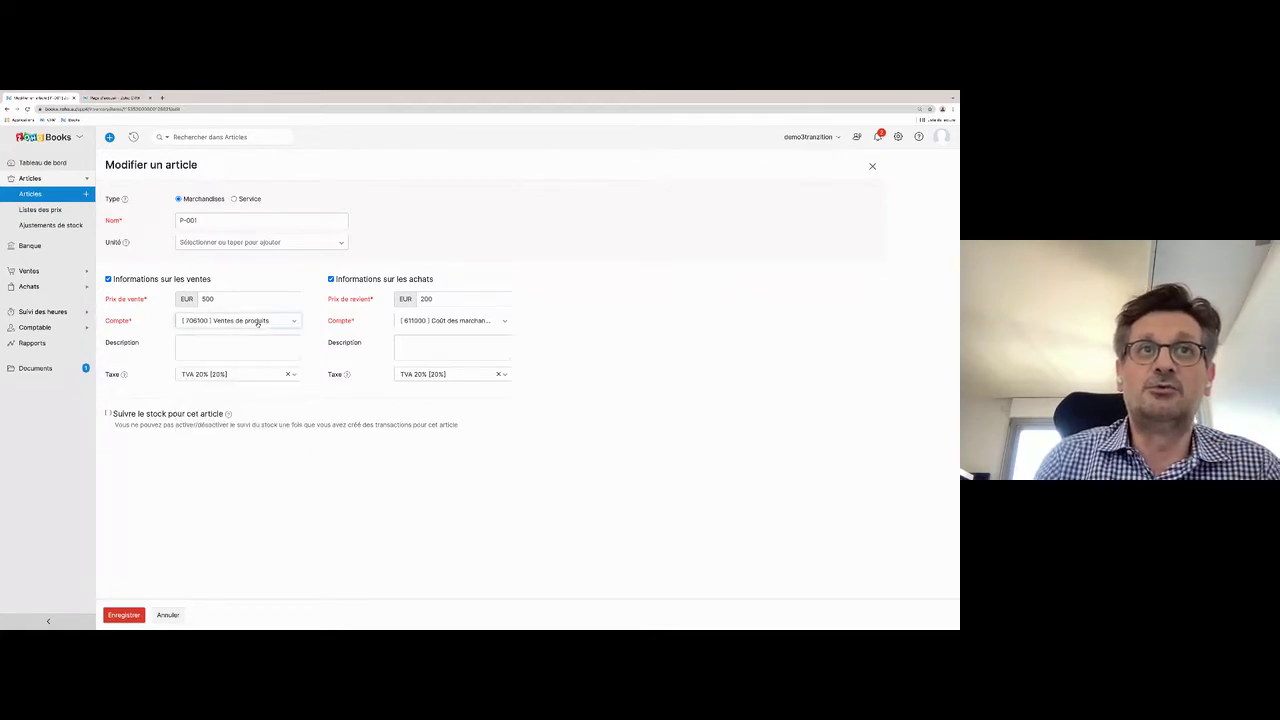
{"action": "left_click", "coordinate": [453, 321]}
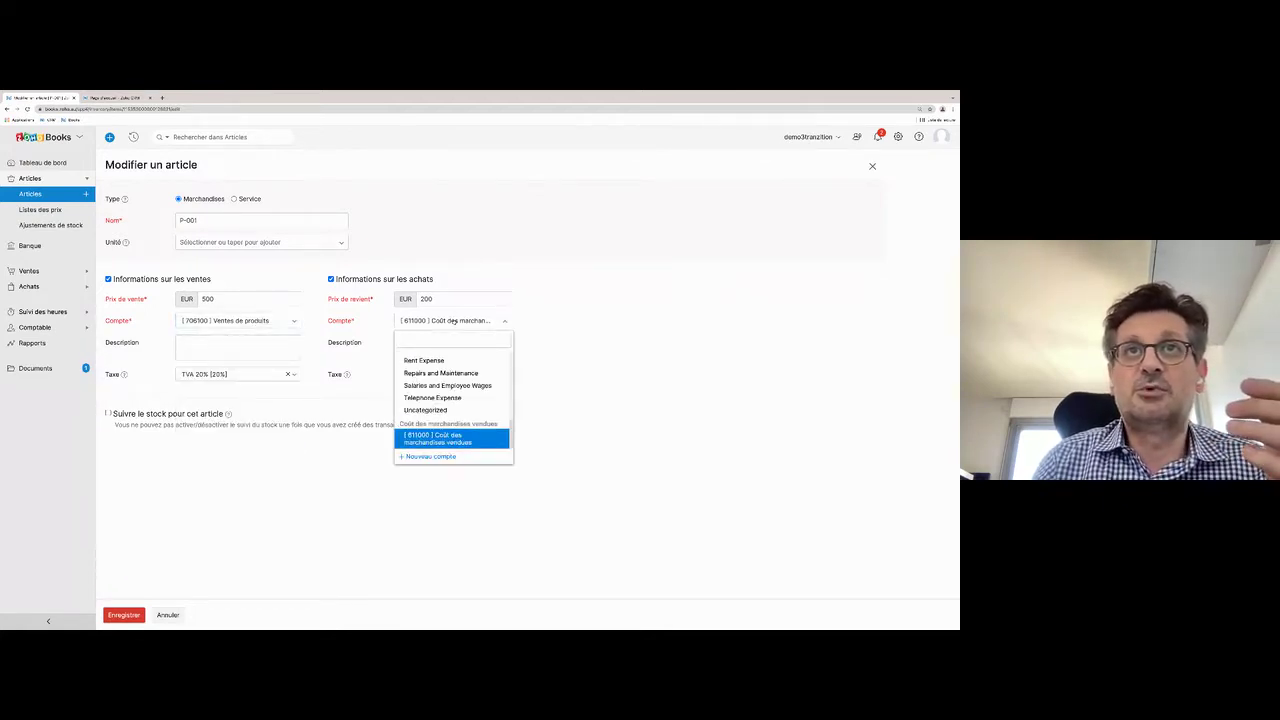
{"action": "left_click", "coordinate": [453, 321]}
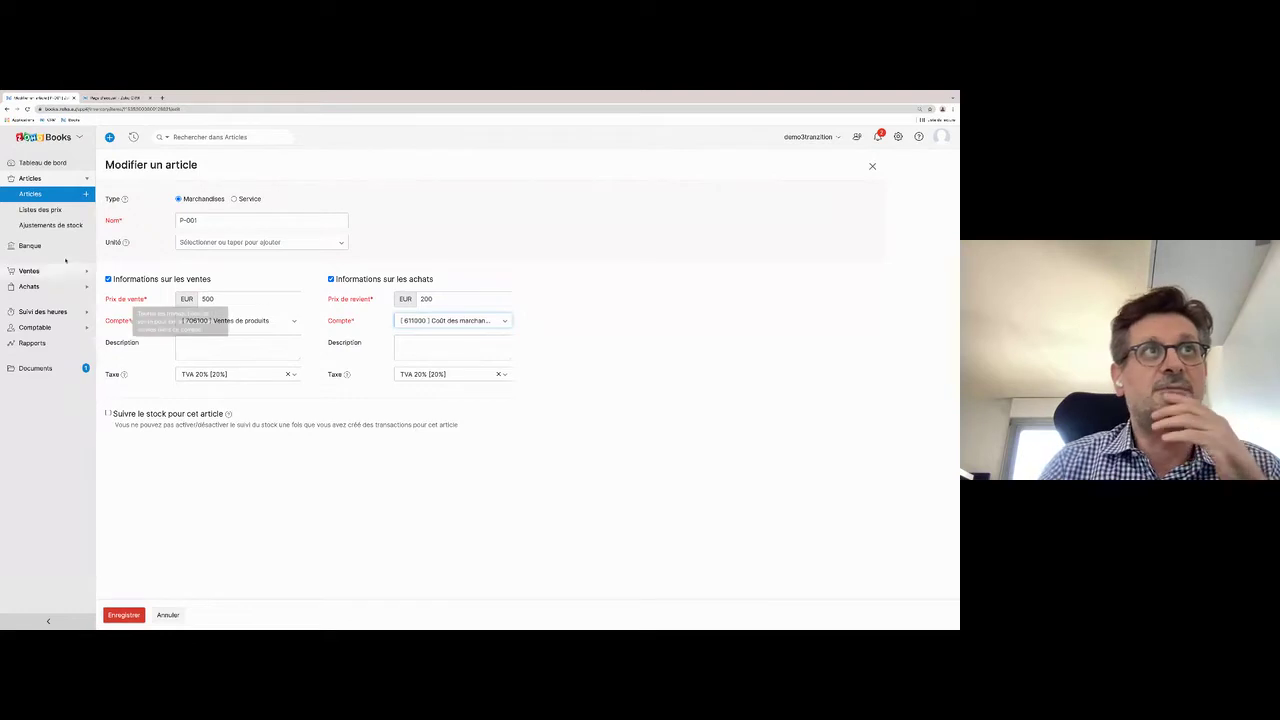
Return to the items list and open service item S-001 for editing.
{"action": "left_click", "coordinate": [70, 194]}
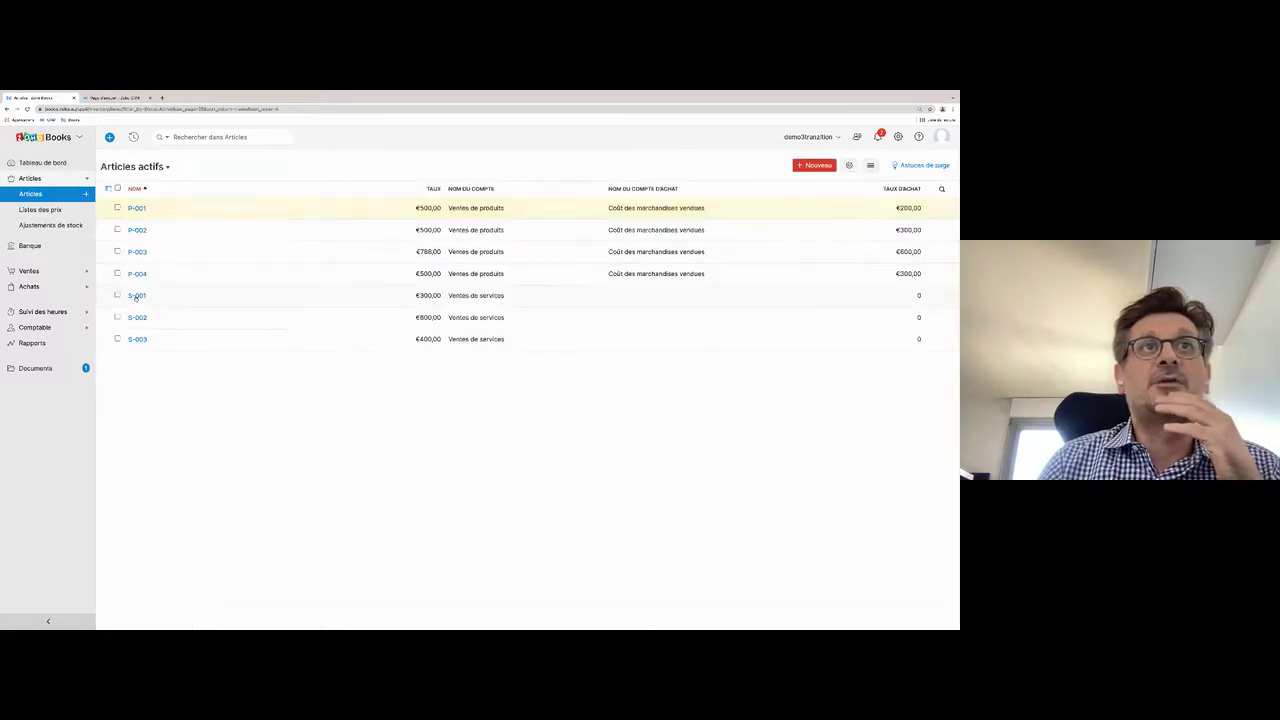
{"action": "left_click", "coordinate": [135, 298]}
{"action": "left_click", "coordinate": [870, 165]}
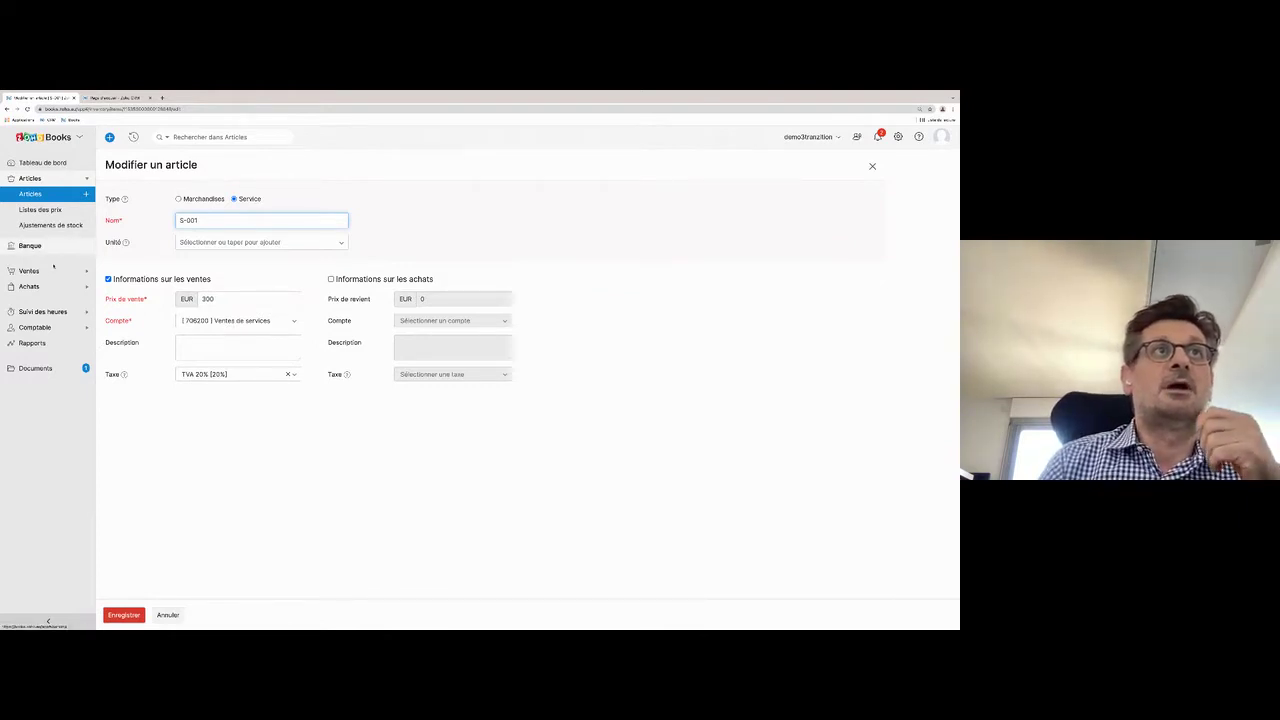
Create a new sales quote and select Benton (Sample) as its customer.
{"action": "left_click", "coordinate": [50, 268]}
{"action": "left_click", "coordinate": [43, 251]}
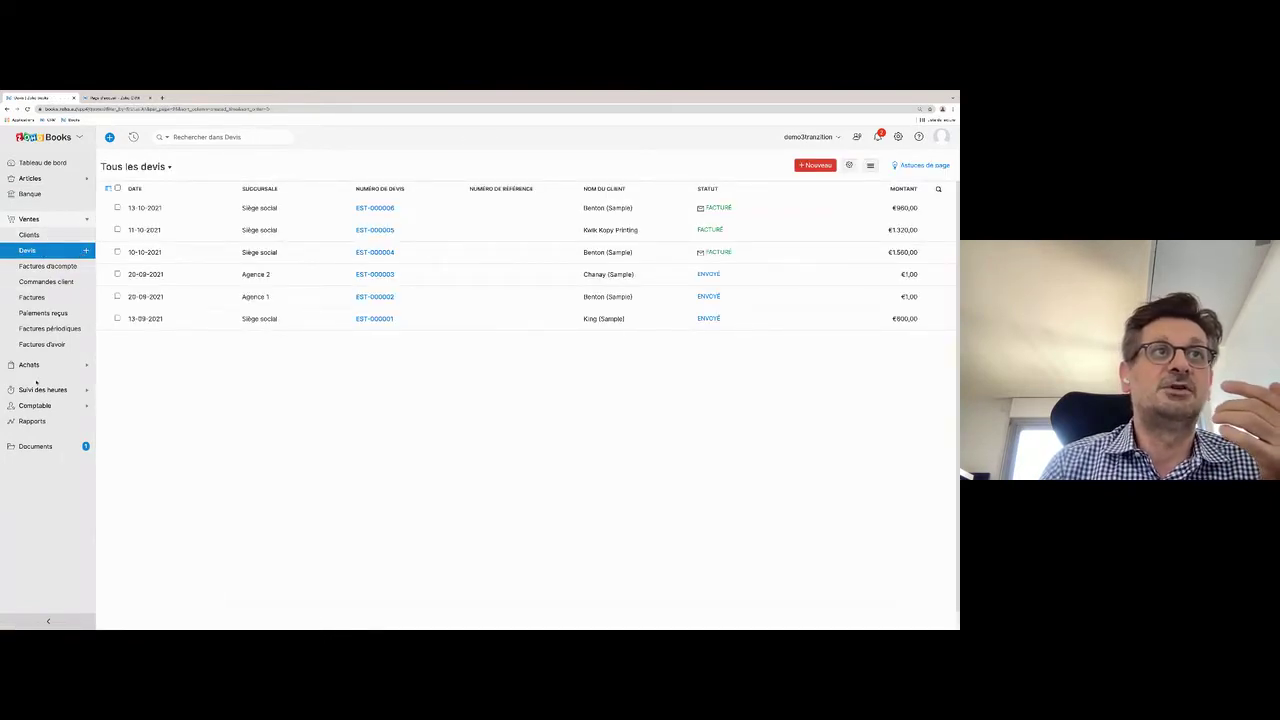
{"action": "left_click", "coordinate": [29, 361]}
{"action": "left_click", "coordinate": [29, 218]}
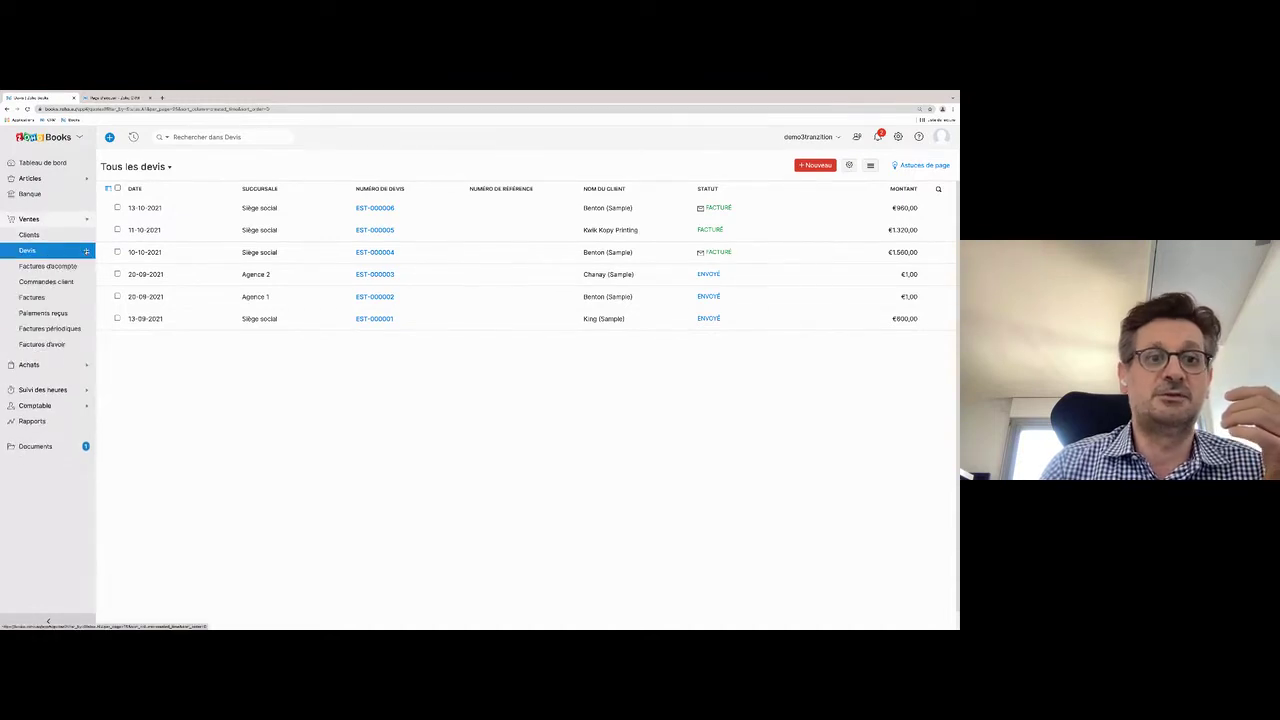
{"action": "left_click", "coordinate": [86, 251]}
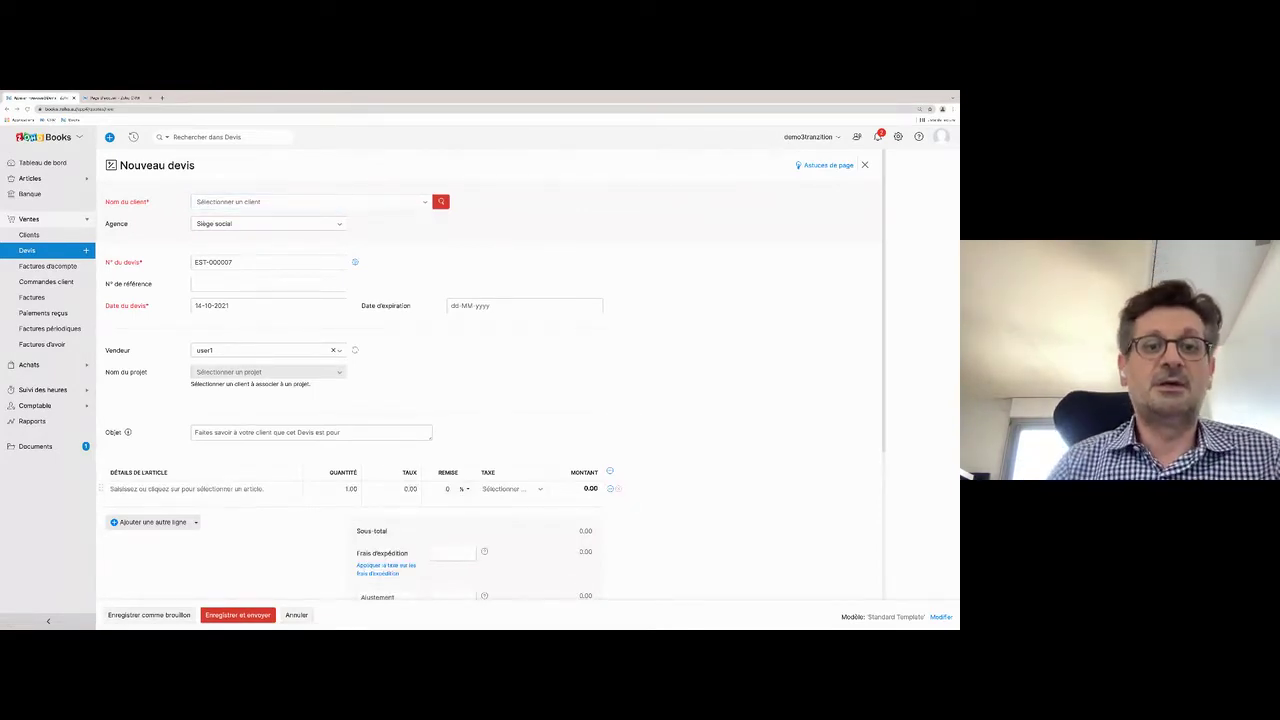
{"action": "left_click", "coordinate": [290, 205]}
{"action": "left_click", "coordinate": [246, 240]}
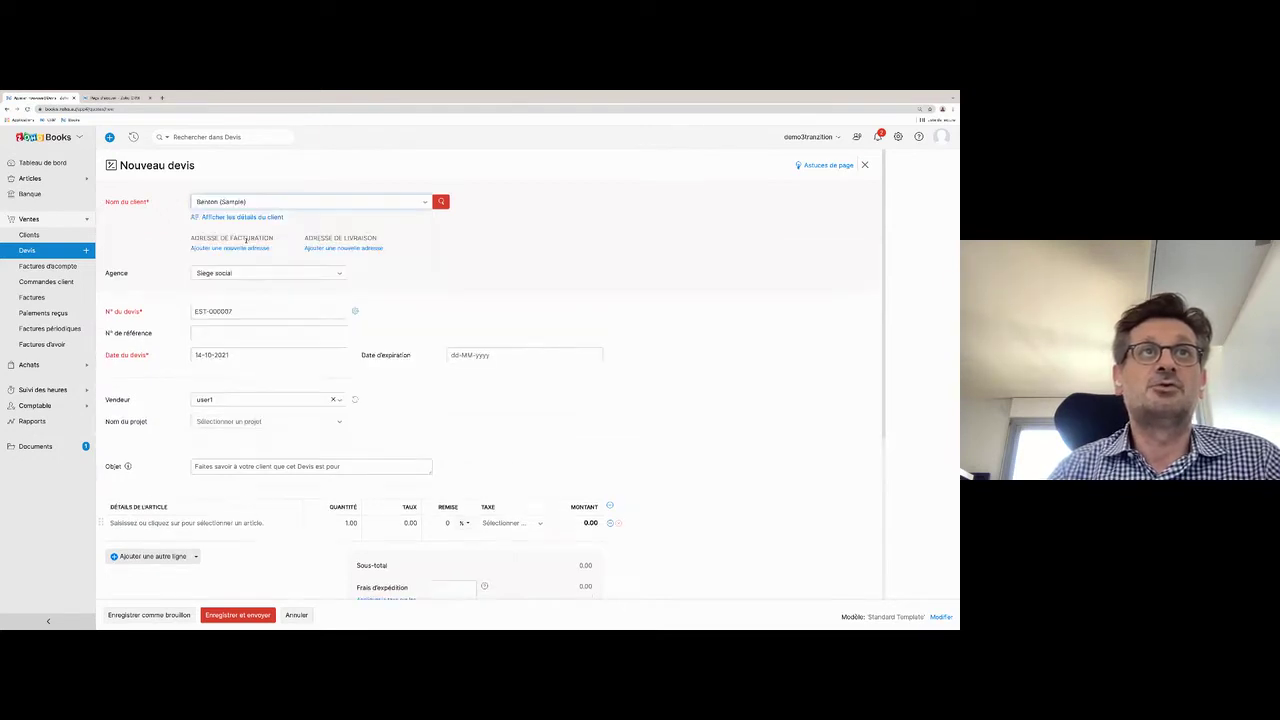
Add items P-001 and S-001 as two lines of the quote.
{"action": "scroll", "coordinate": [225, 242], "scroll_direction": "down", "scroll_amount": 2}
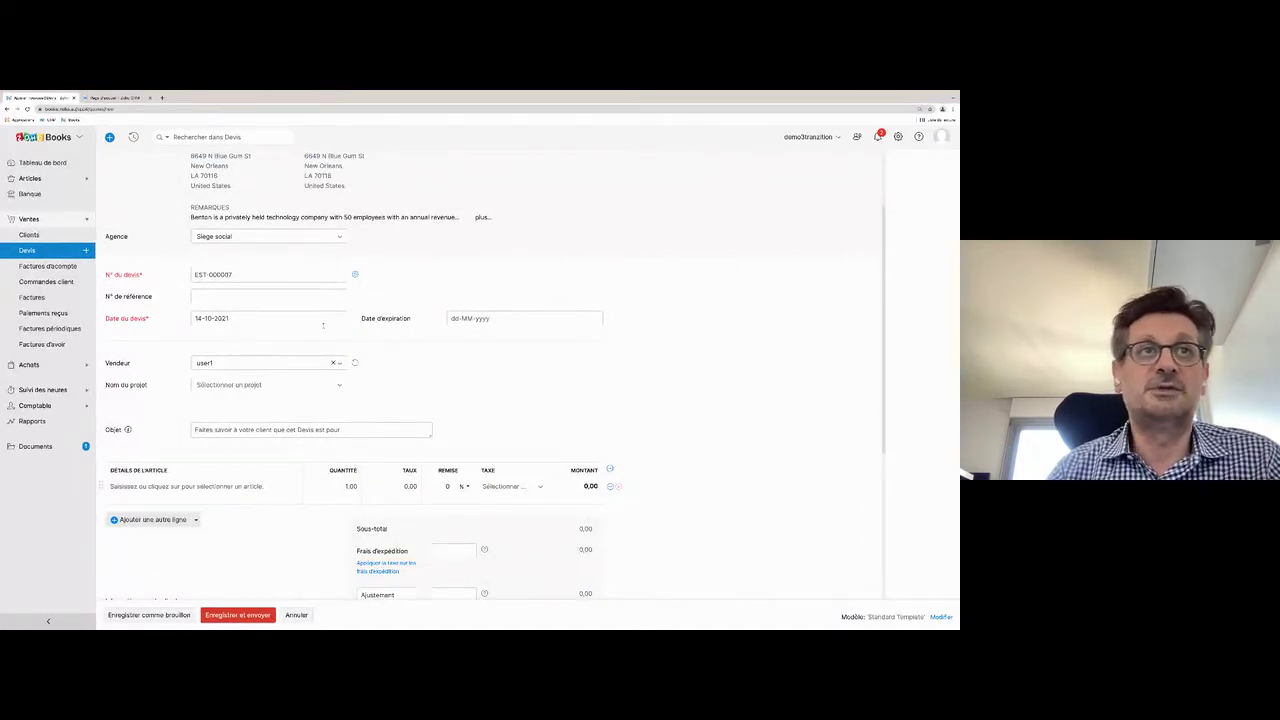
{"action": "scroll", "coordinate": [180, 400], "scroll_direction": "down", "scroll_amount": 2}
{"action": "left_click", "coordinate": [178, 376]}
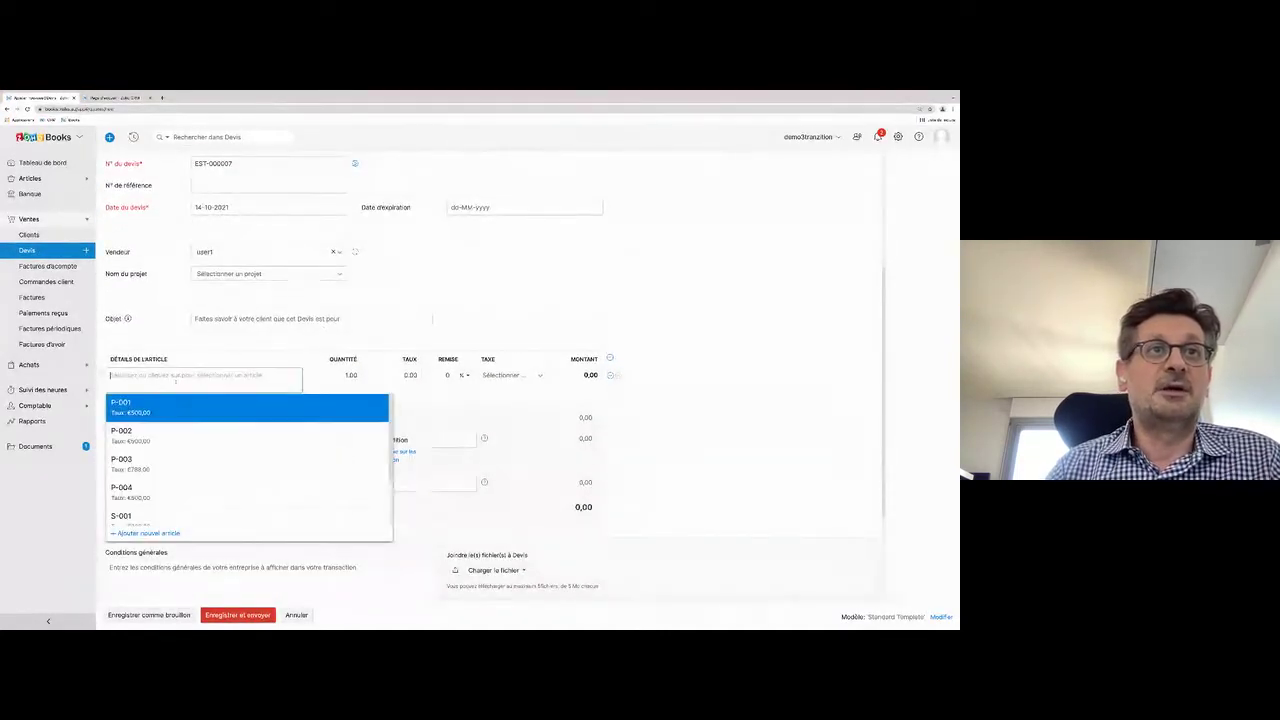
{"action": "left_click", "coordinate": [178, 408]}
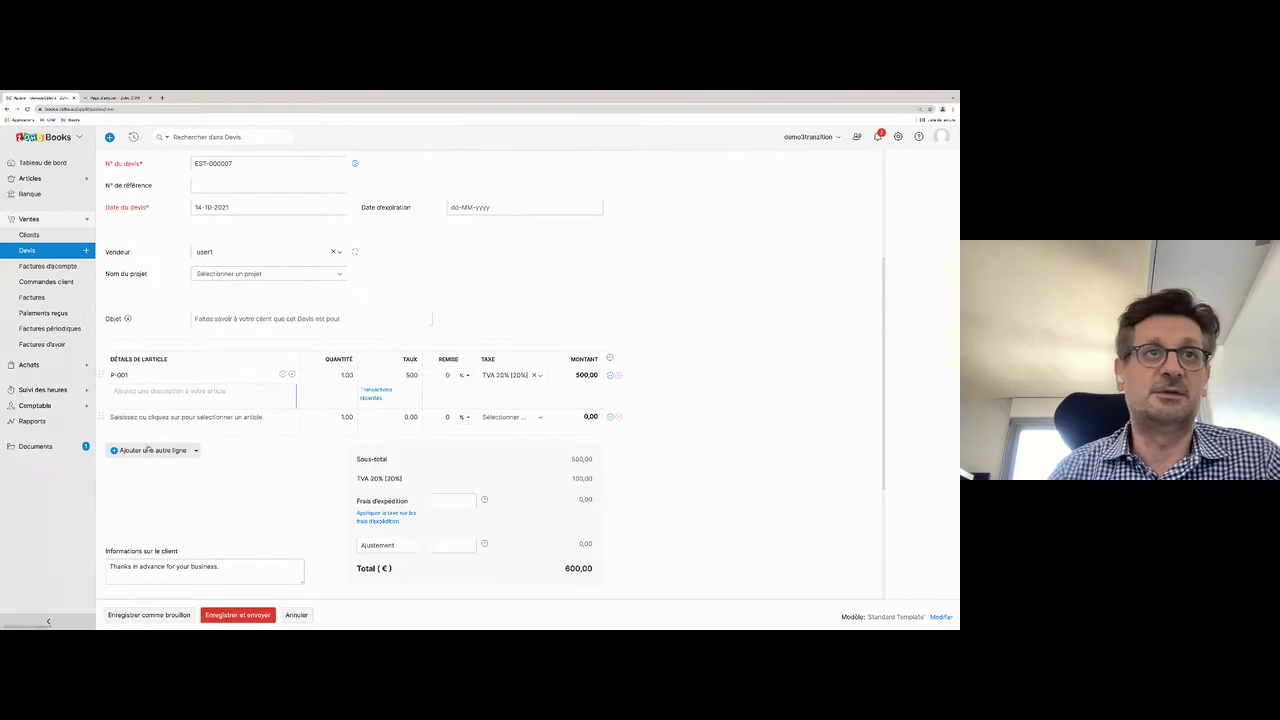
{"action": "left_click", "coordinate": [180, 417]}
{"action": "key", "text": "Down"}
{"action": "key", "text": "Down"}
{"action": "key", "text": "Down"}
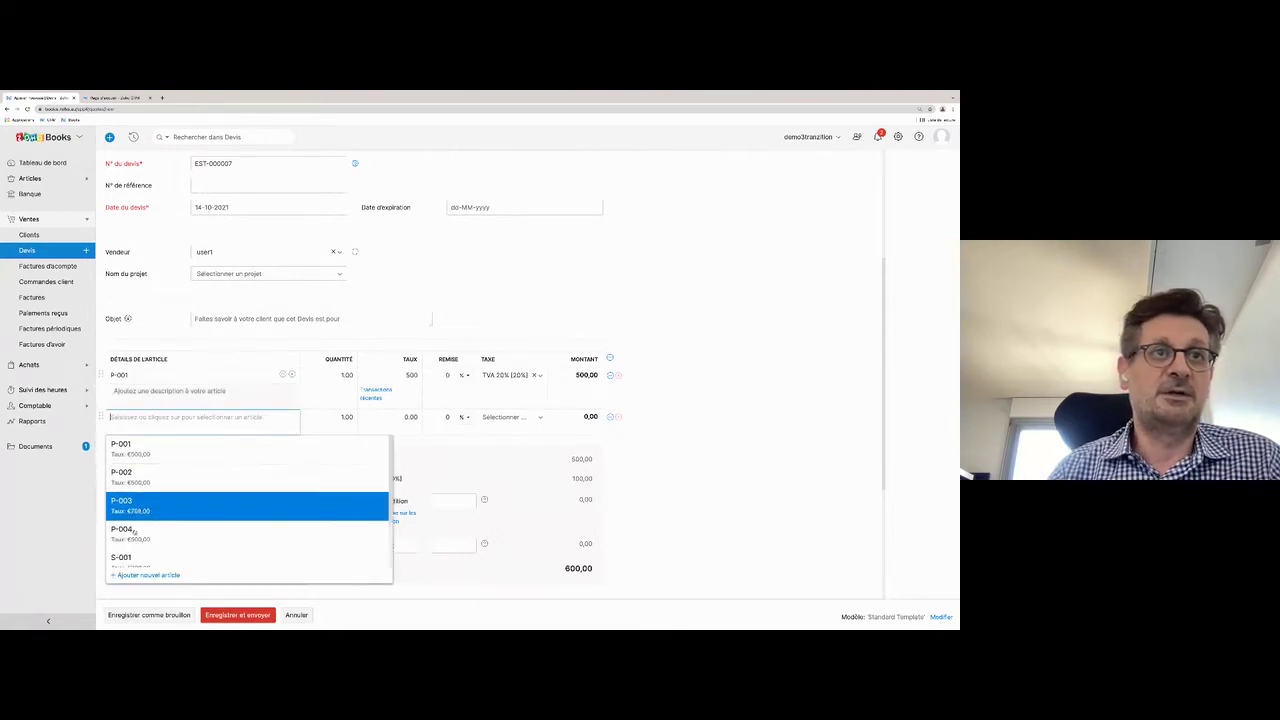
{"action": "key", "text": "Return"}
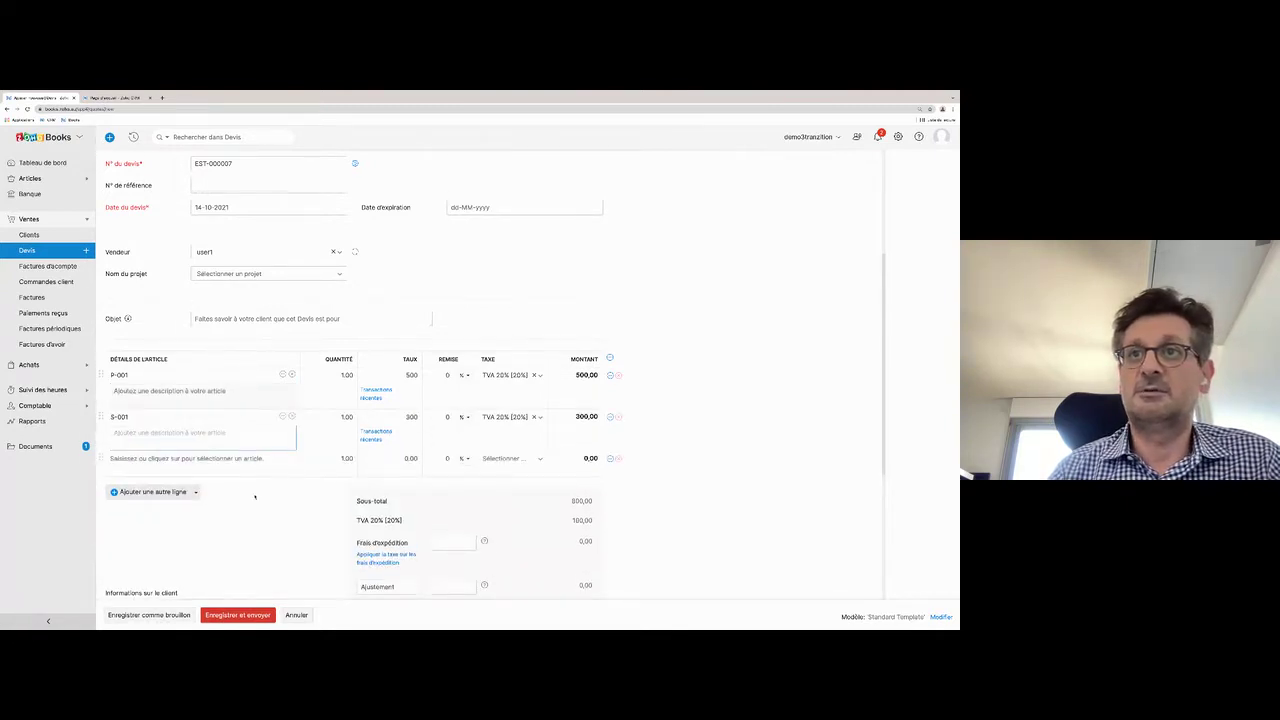
Enable automatic creation of a down payment invoice for the quote and set the percentage to collect to 30%.
{"action": "scroll", "coordinate": [255, 497], "scroll_direction": "down", "scroll_amount": 1}
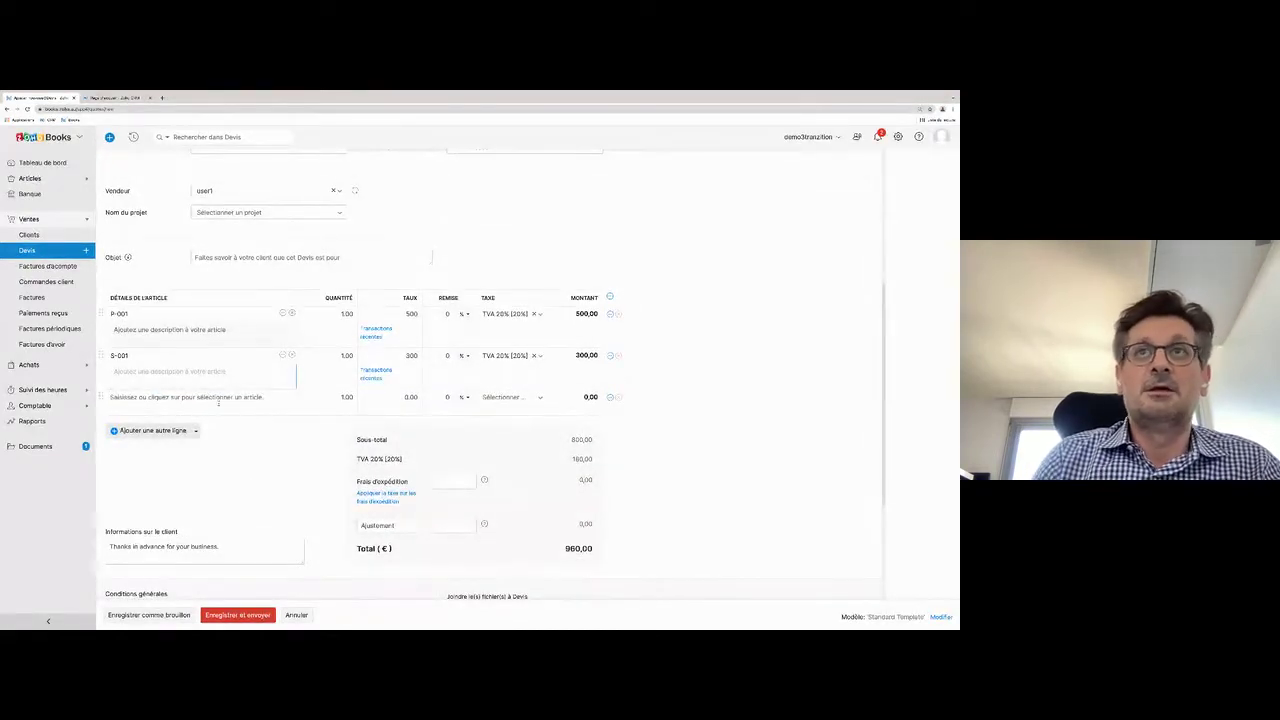
{"action": "scroll", "coordinate": [227, 430], "scroll_direction": "down", "scroll_amount": 2}
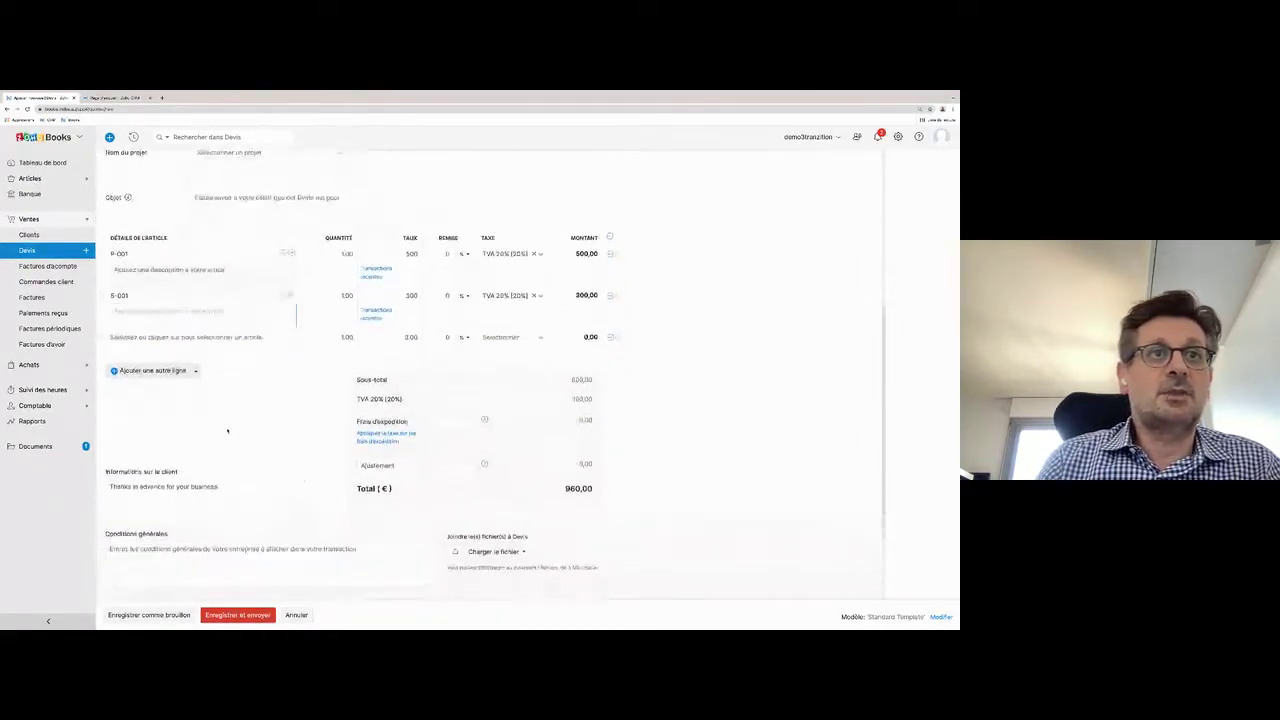
{"action": "scroll", "coordinate": [227, 430], "scroll_direction": "up", "scroll_amount": 1}
{"action": "scroll", "coordinate": [227, 430], "scroll_direction": "down", "scroll_amount": 3}
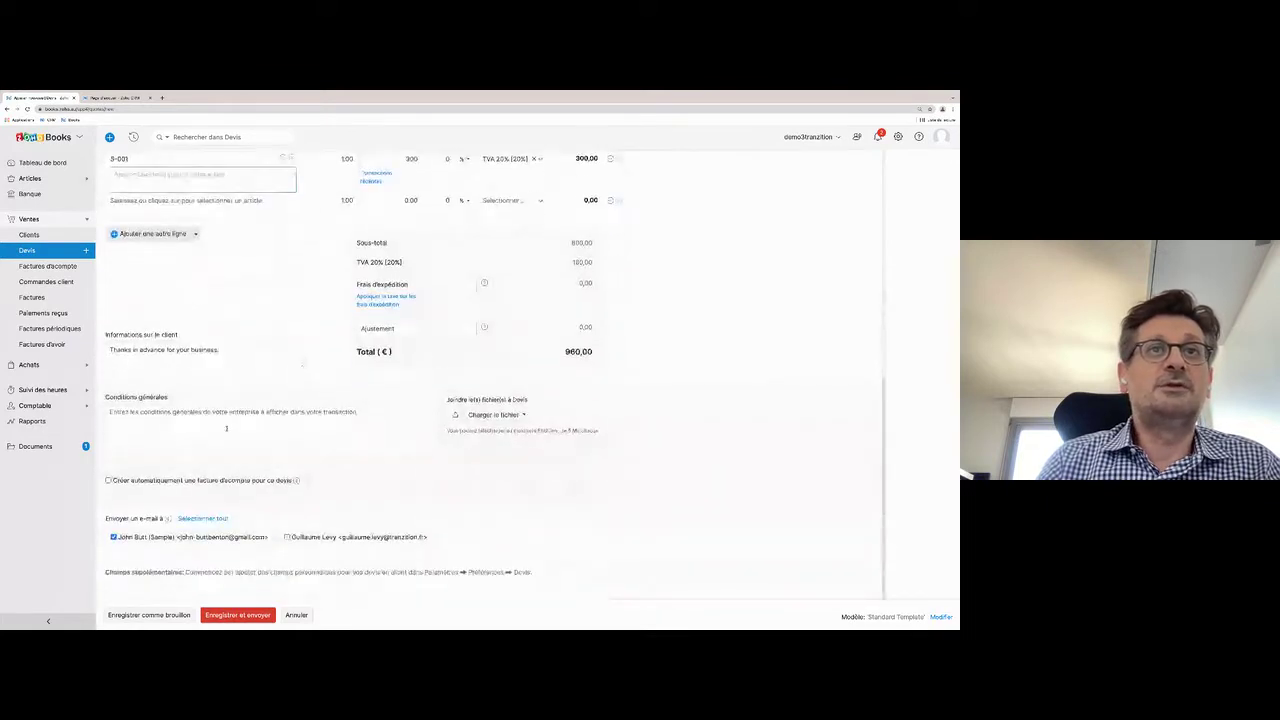
{"action": "scroll", "coordinate": [226, 428], "scroll_direction": "up", "scroll_amount": 1}
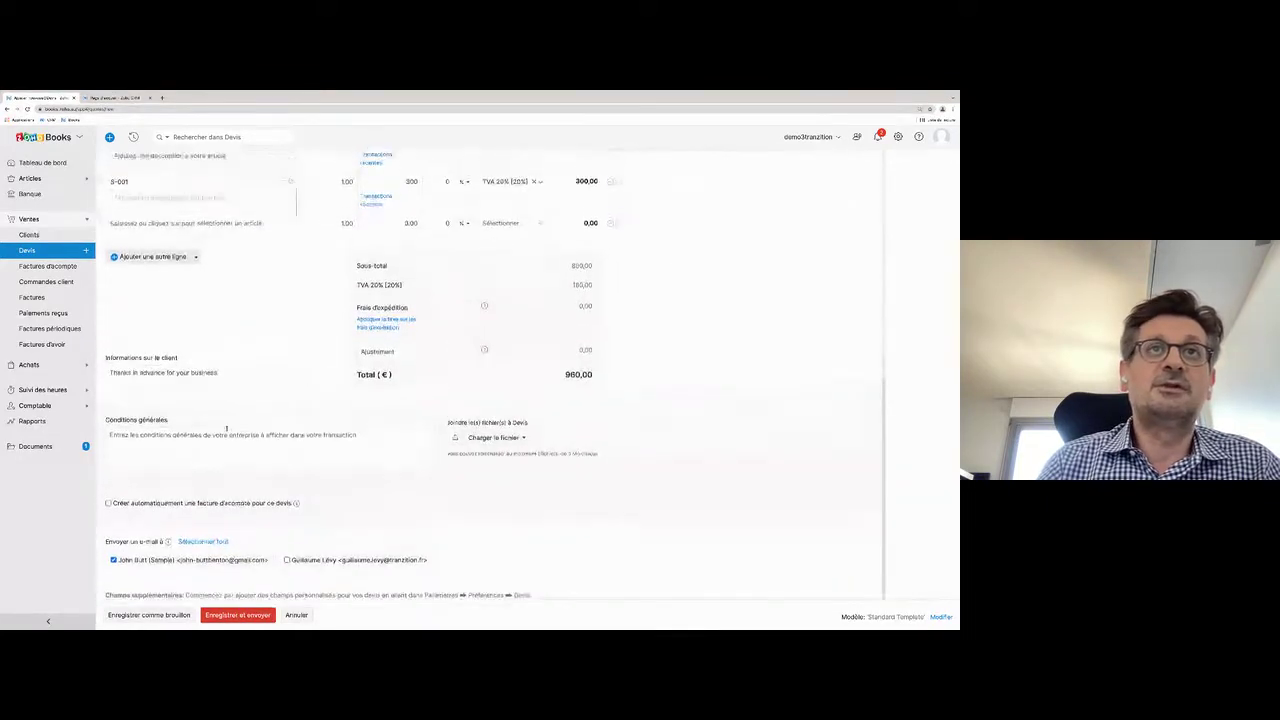
{"action": "scroll", "coordinate": [241, 363], "scroll_direction": "up", "scroll_amount": 1}
{"action": "scroll", "coordinate": [241, 363], "scroll_direction": "down", "scroll_amount": 2}
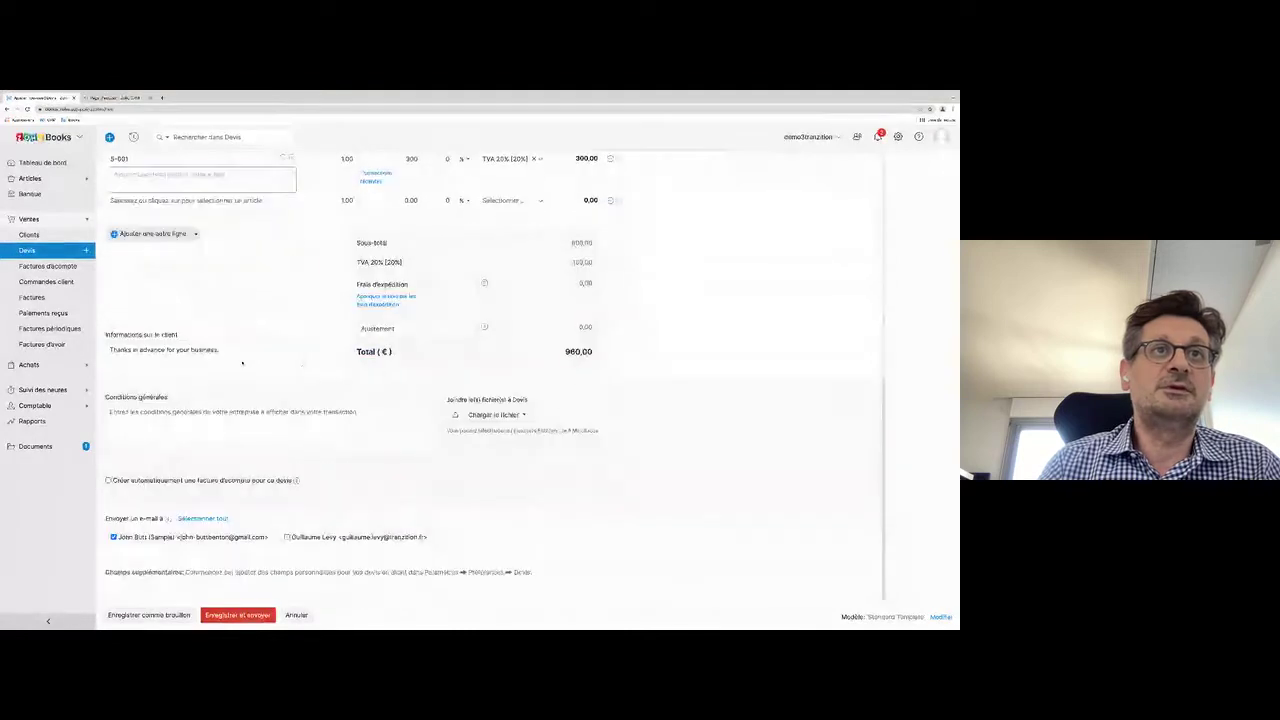
{"action": "left_click", "coordinate": [109, 481]}
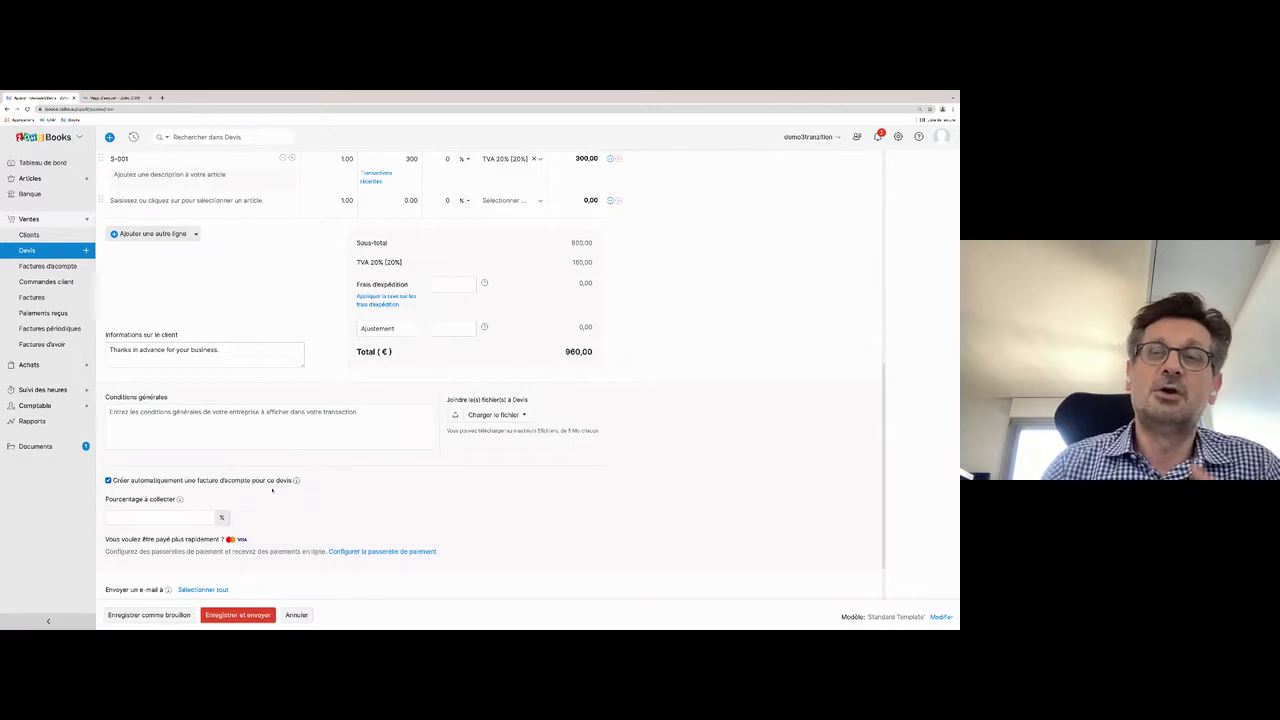
{"action": "scroll", "coordinate": [272, 489], "scroll_direction": "down", "scroll_amount": 1}
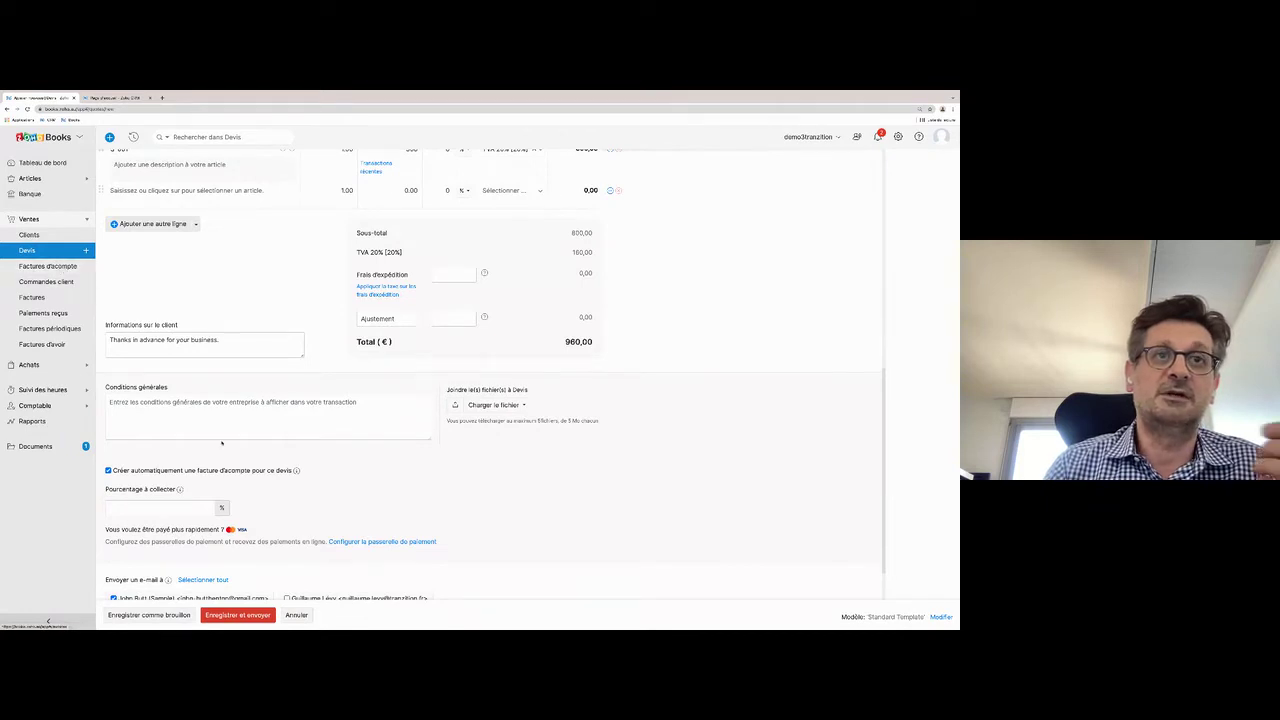
{"action": "scroll", "coordinate": [205, 462], "scroll_direction": "down", "scroll_amount": 2}
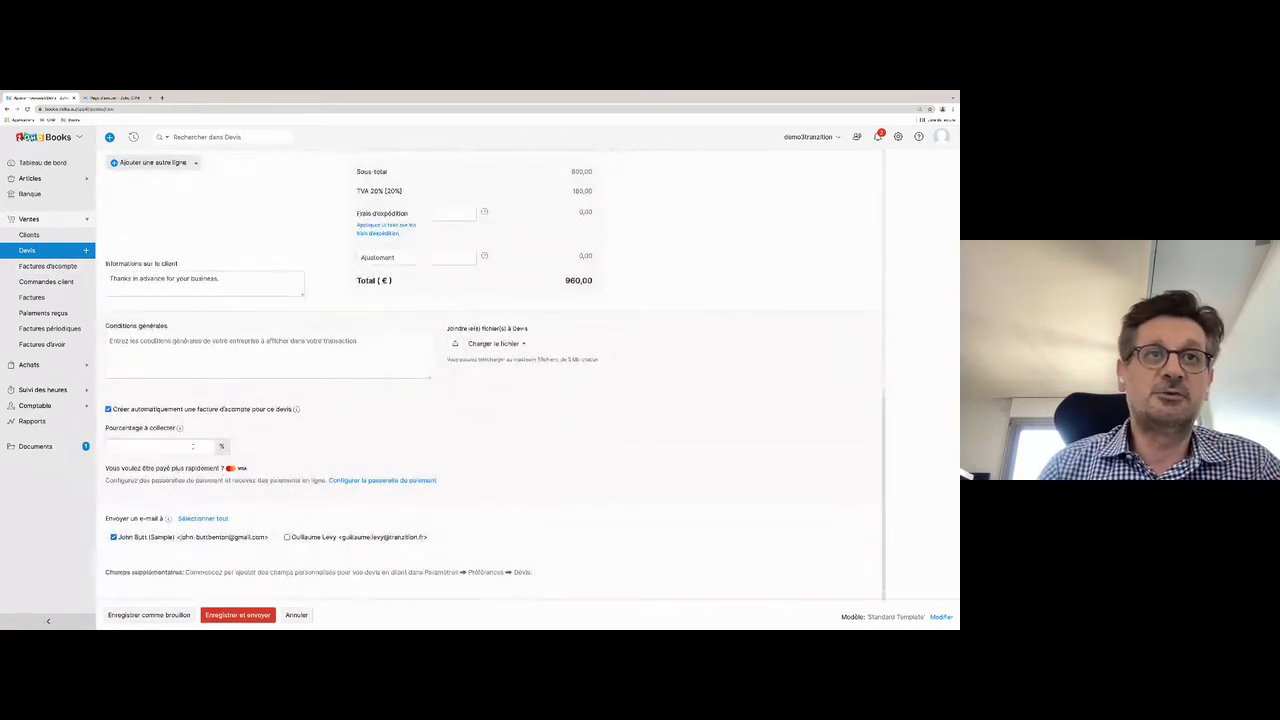
{"action": "left_click", "coordinate": [200, 446]}
{"action": "type", "text": "30"}
{"action": "left_click", "coordinate": [316, 433]}
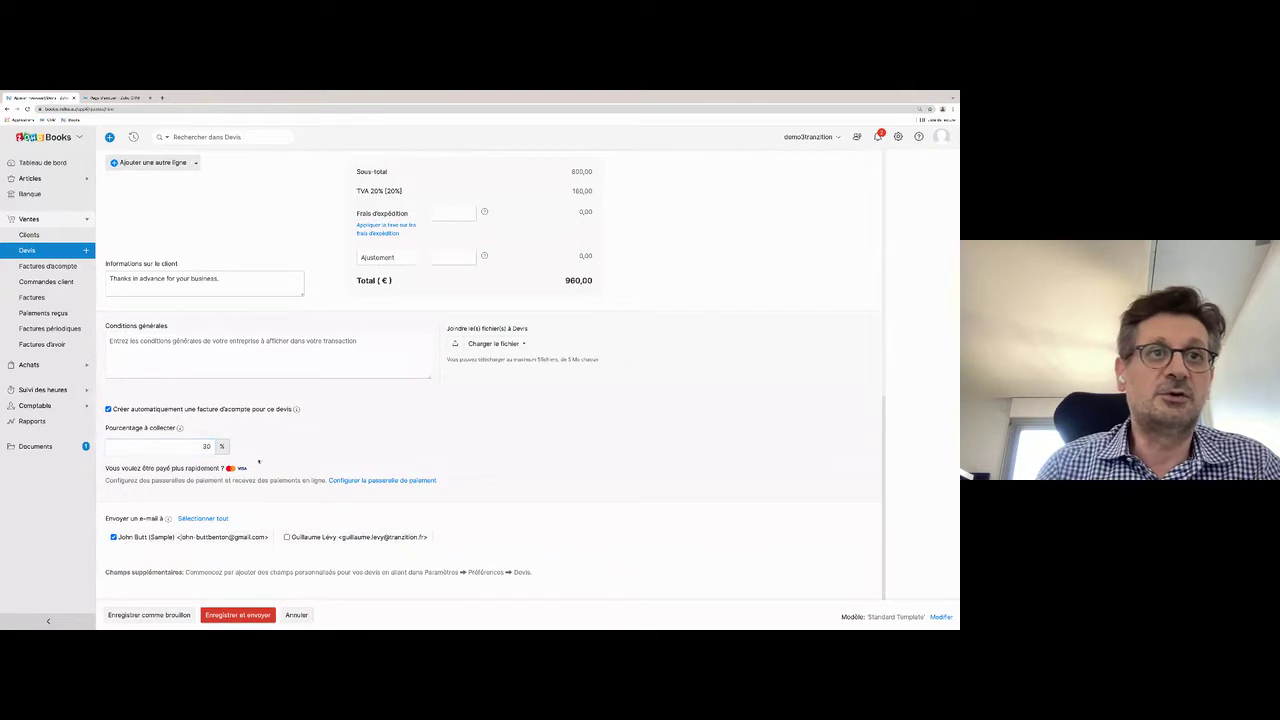
Deselect the first e-mail contact, select the second one instead, and save the quote as a draft.
{"action": "left_click", "coordinate": [114, 537]}
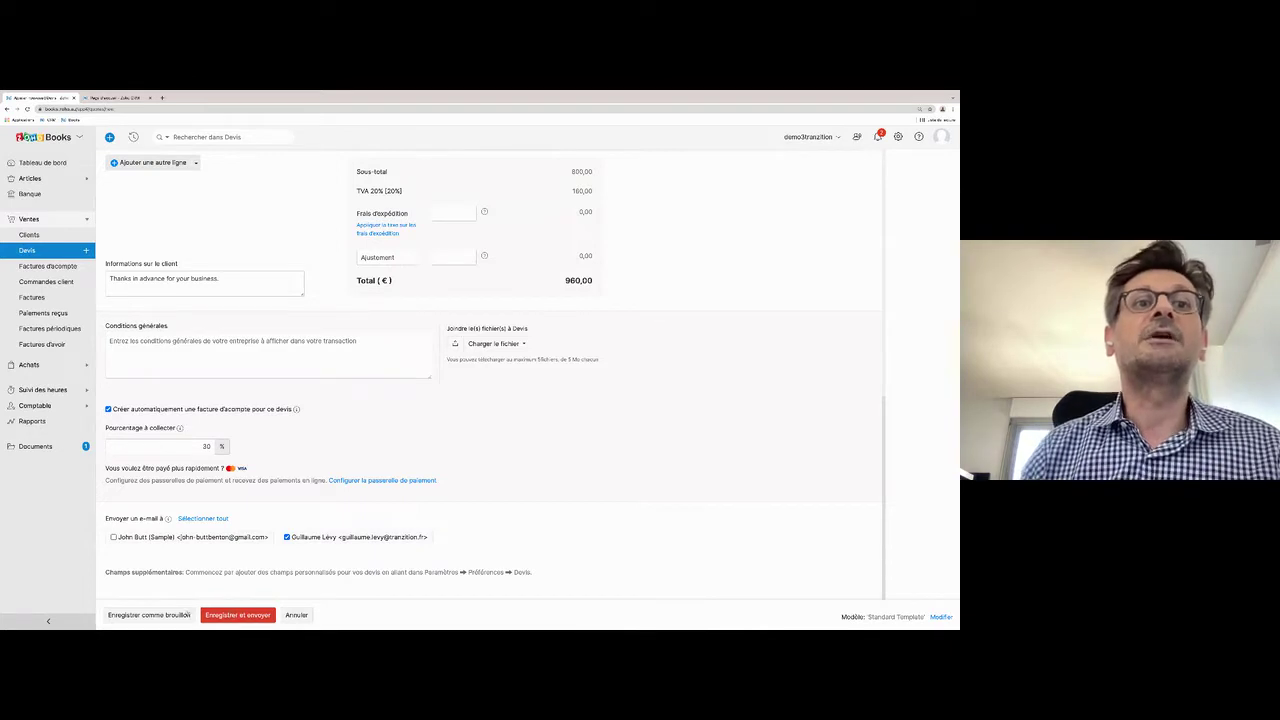
{"action": "left_click", "coordinate": [185, 615]}
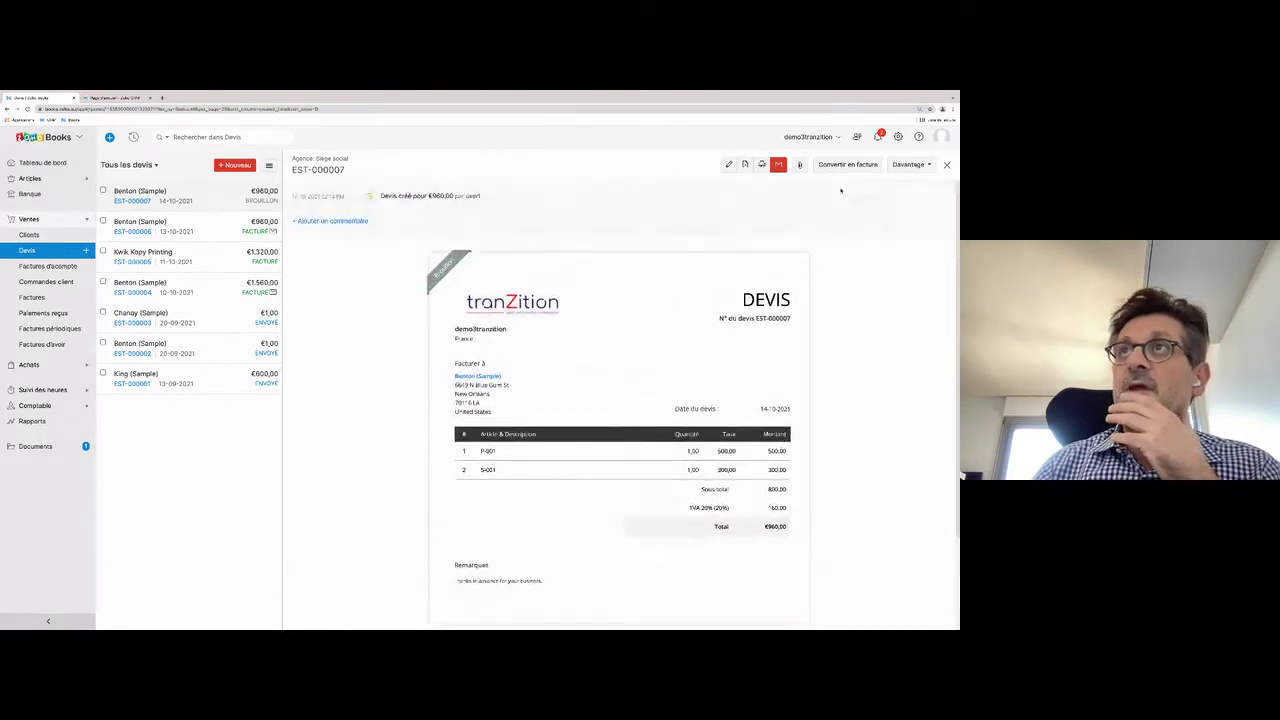
E-mail quote EST-000007 to the customer with its PDF attached, and return to the full quotes list.
{"action": "left_click", "coordinate": [778, 165]}
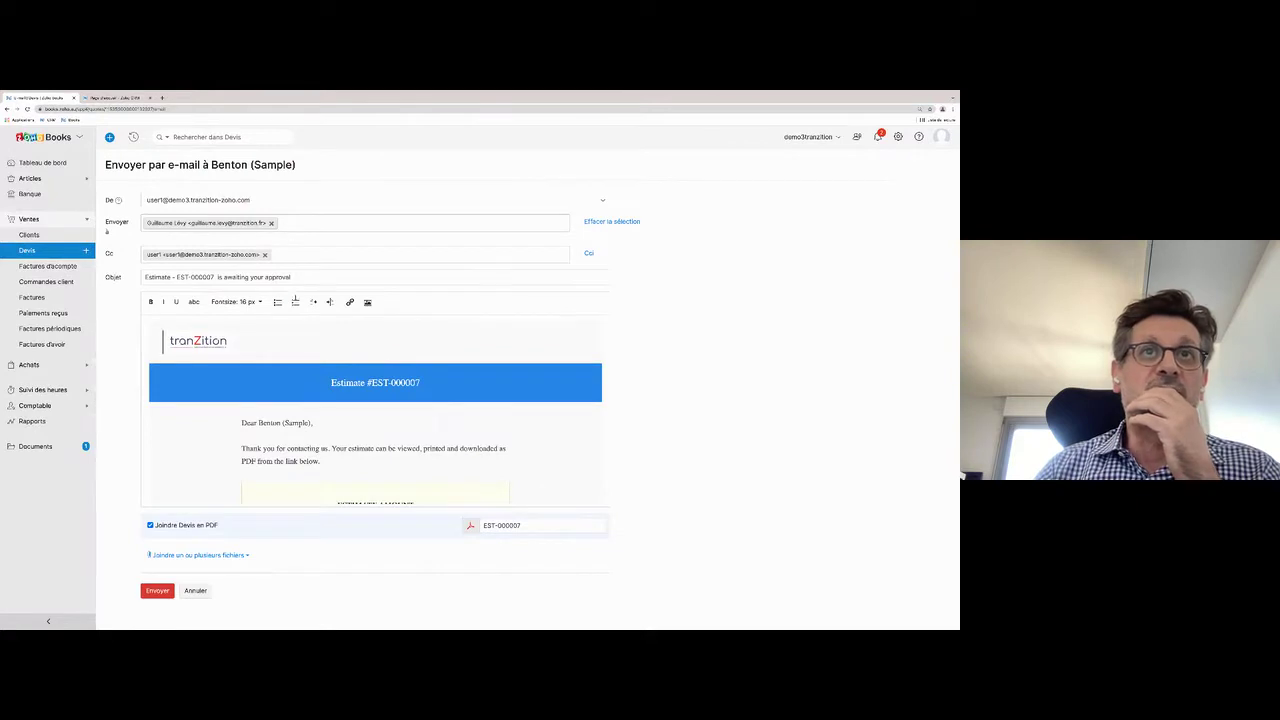
{"action": "scroll", "coordinate": [219, 480], "scroll_direction": "down", "scroll_amount": 4}
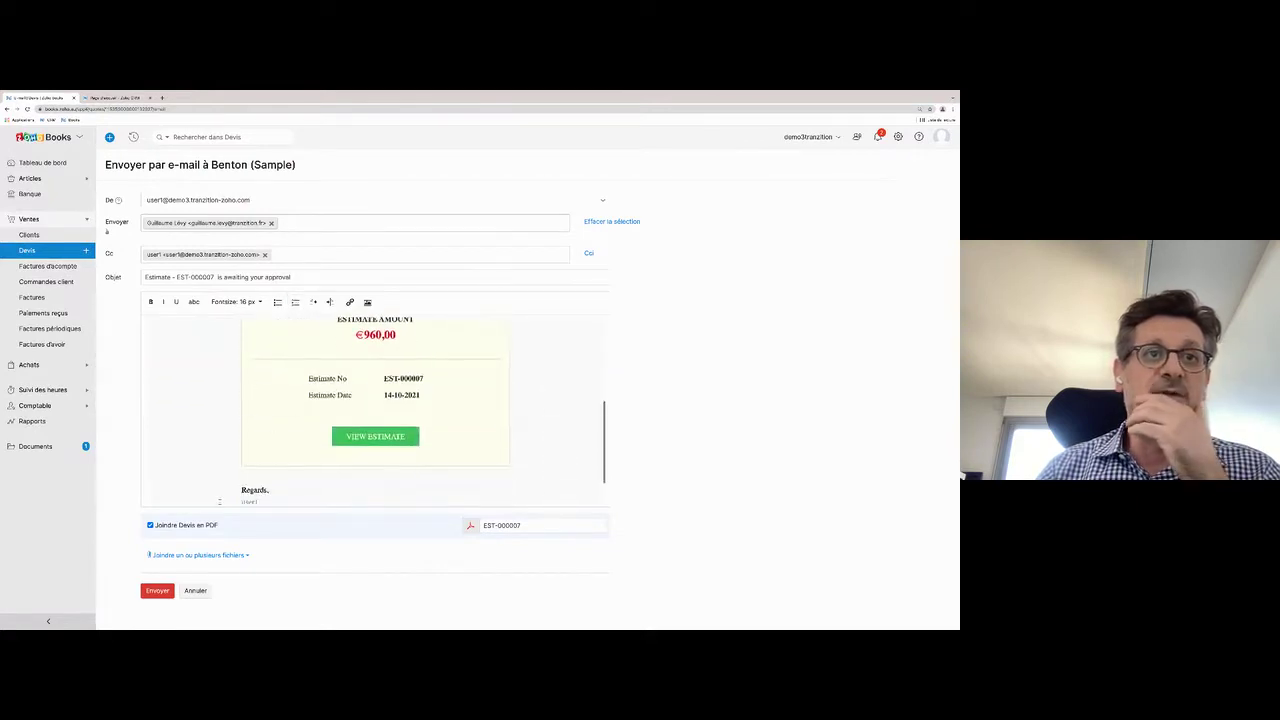
{"action": "left_click", "coordinate": [158, 591]}
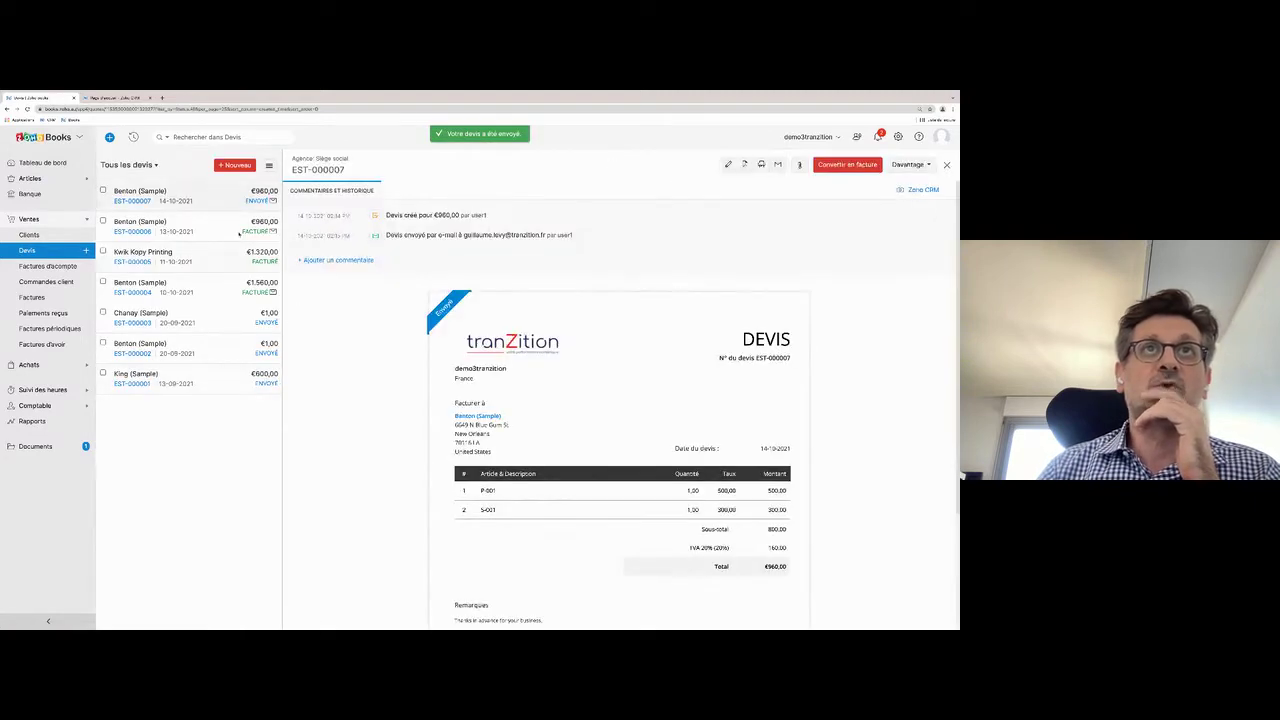
{"action": "left_click", "coordinate": [51, 252]}
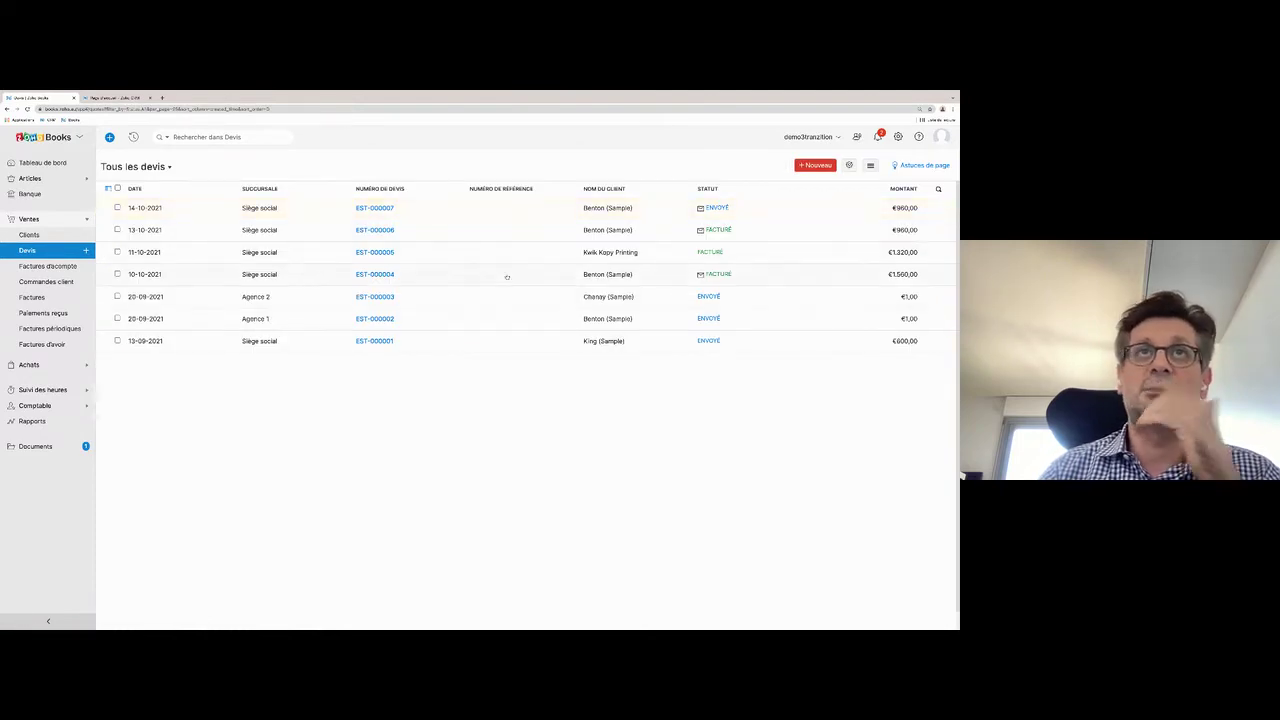
Switch to the recipient's mailbox, open the e-mail for estimate EST-000007 and follow its link to the online quote.
{"action": "key", "text": "ctrl+Right"}
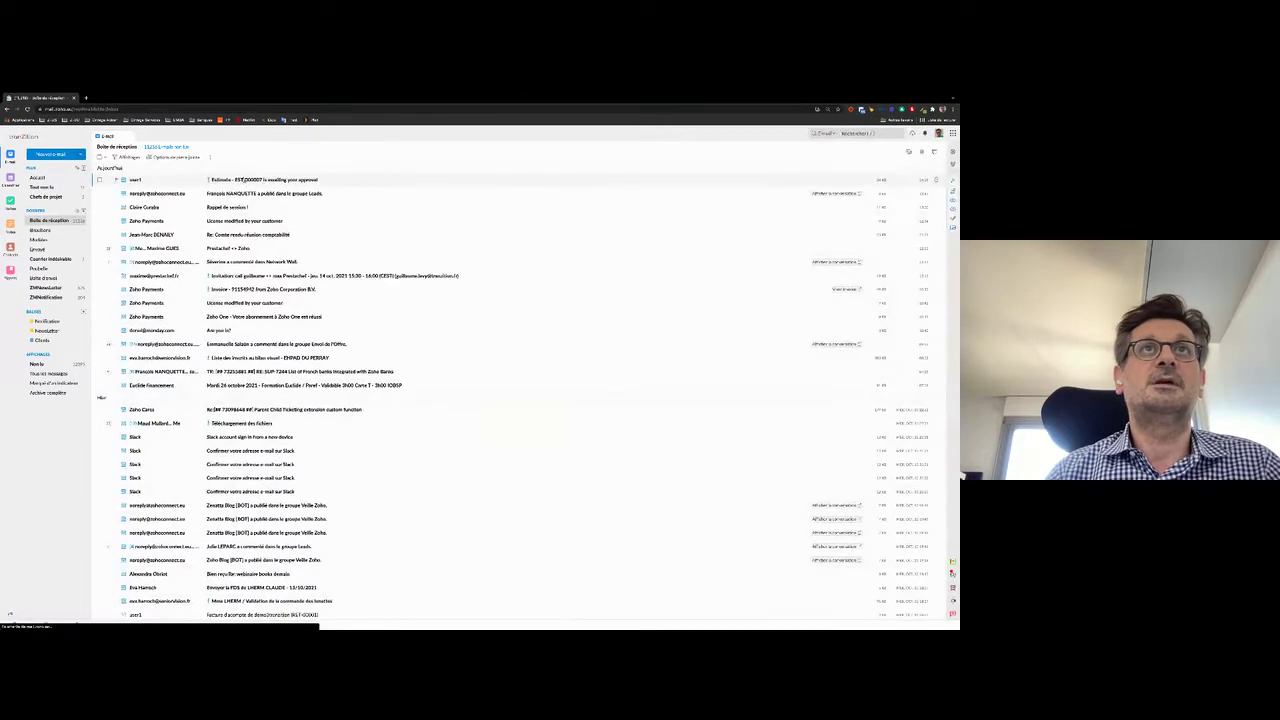
{"action": "left_click", "coordinate": [243, 180]}
{"action": "scroll", "coordinate": [549, 434], "scroll_direction": "down", "scroll_amount": 1}
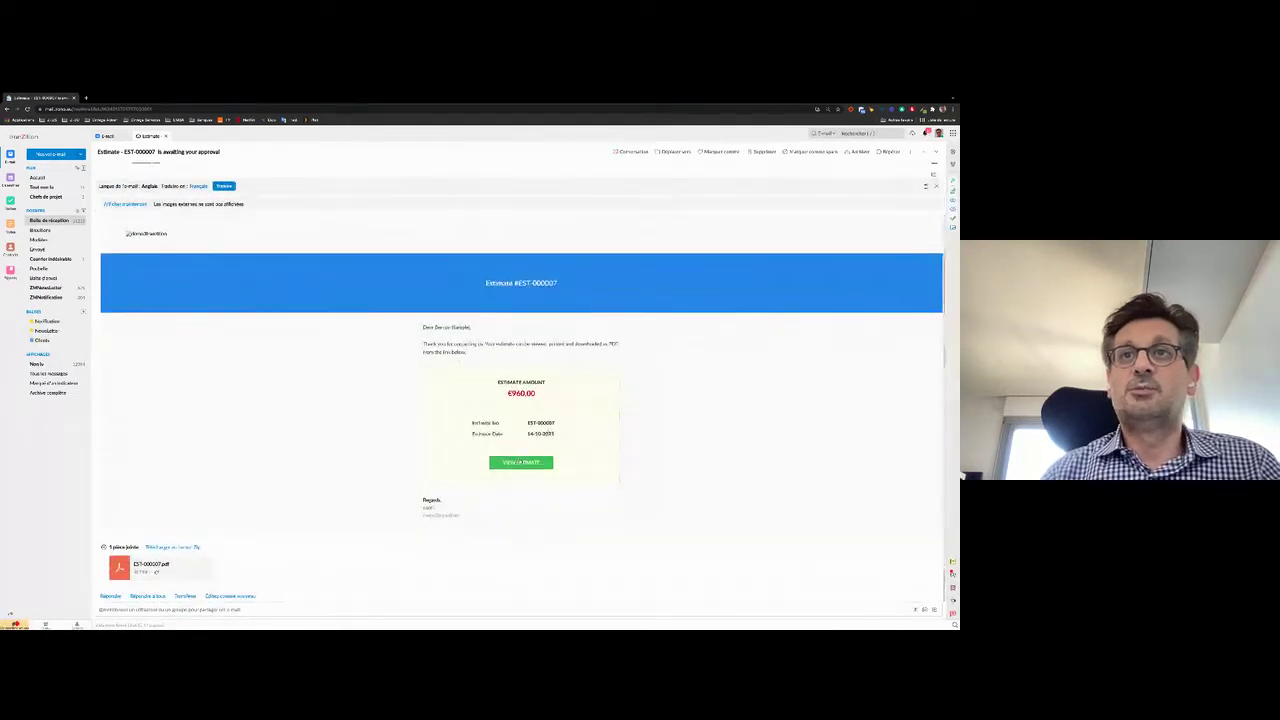
{"action": "left_click", "coordinate": [518, 462]}
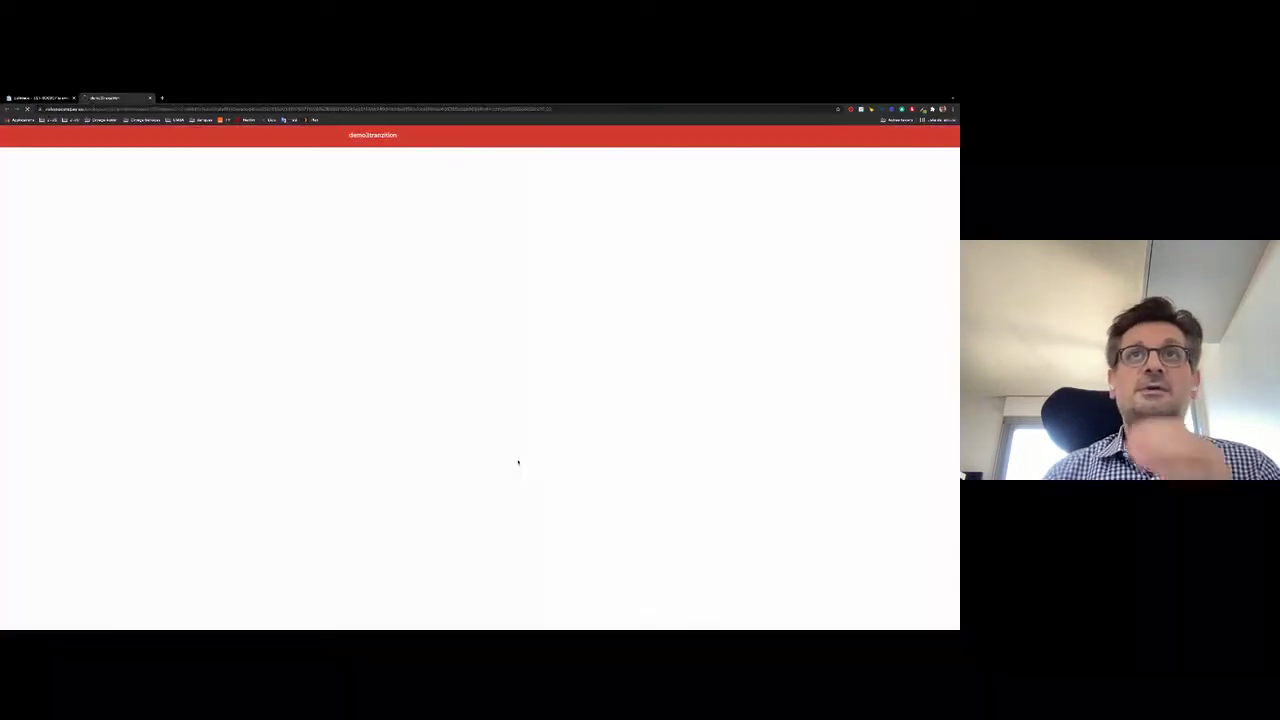
Enlarge the online quote page and examine its item lines, total and response options.
{"action": "left_click", "coordinate": [954, 108]}
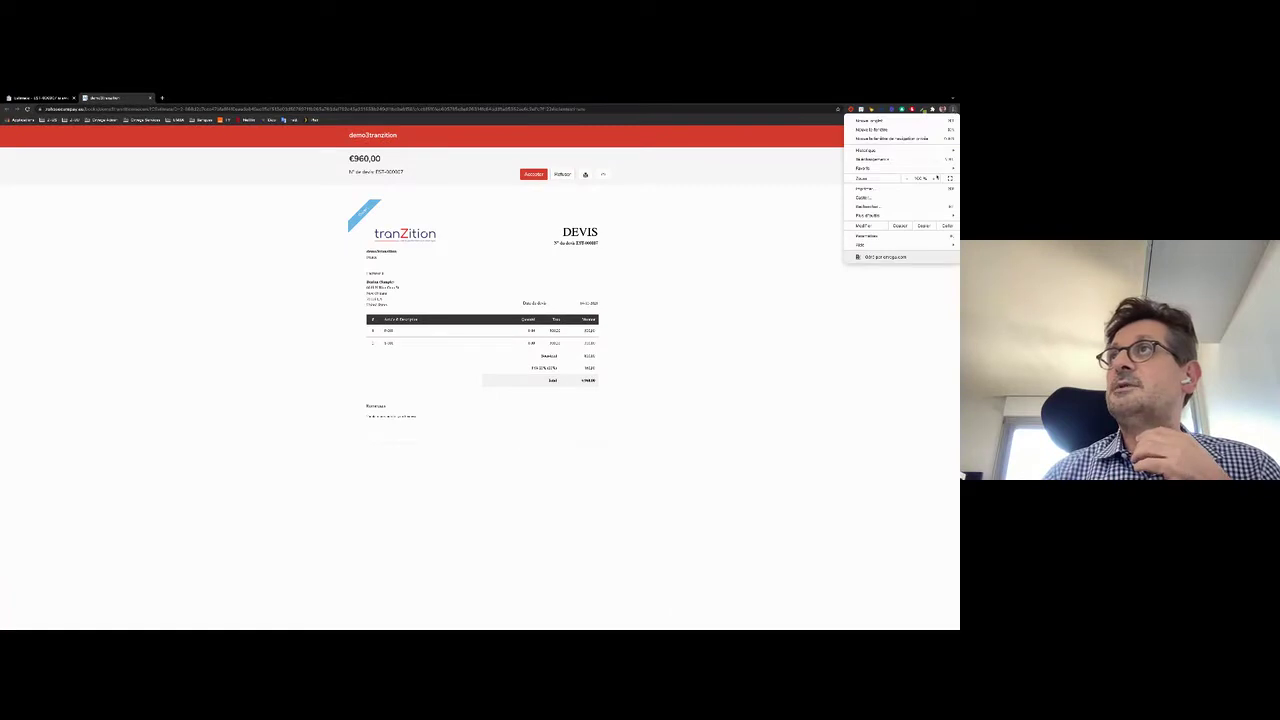
{"action": "left_click", "coordinate": [936, 178]}
{"action": "left_click", "coordinate": [936, 178]}
{"action": "left_click", "coordinate": [934, 179]}
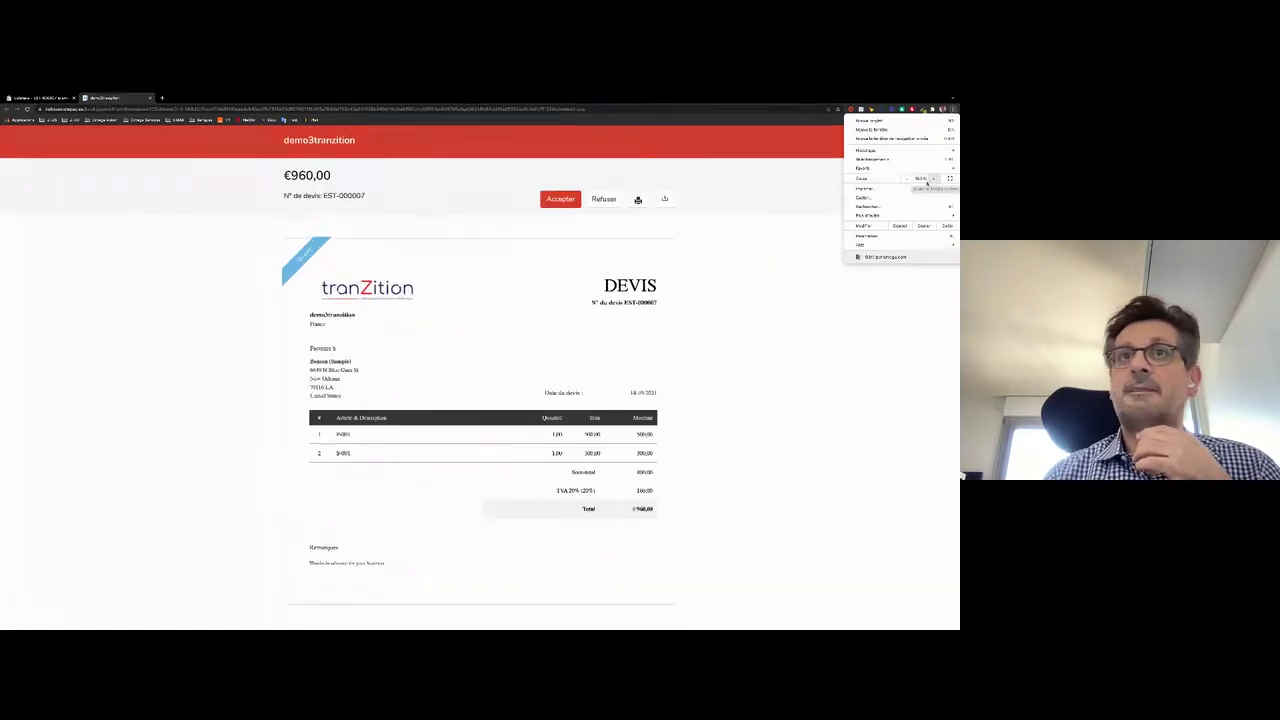
{"action": "left_click", "coordinate": [548, 378]}
{"action": "scroll", "coordinate": [545, 360], "scroll_direction": "down", "scroll_amount": 1}
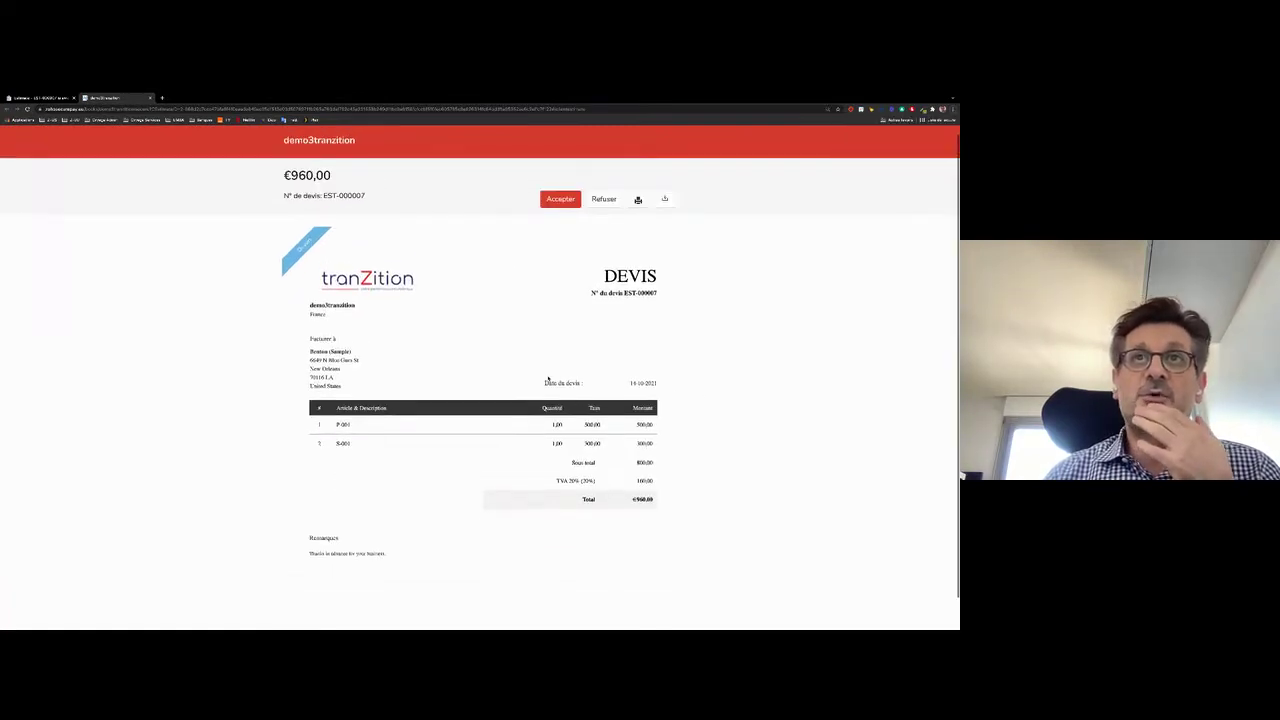
{"action": "scroll", "coordinate": [540, 310], "scroll_direction": "up", "scroll_amount": 1}
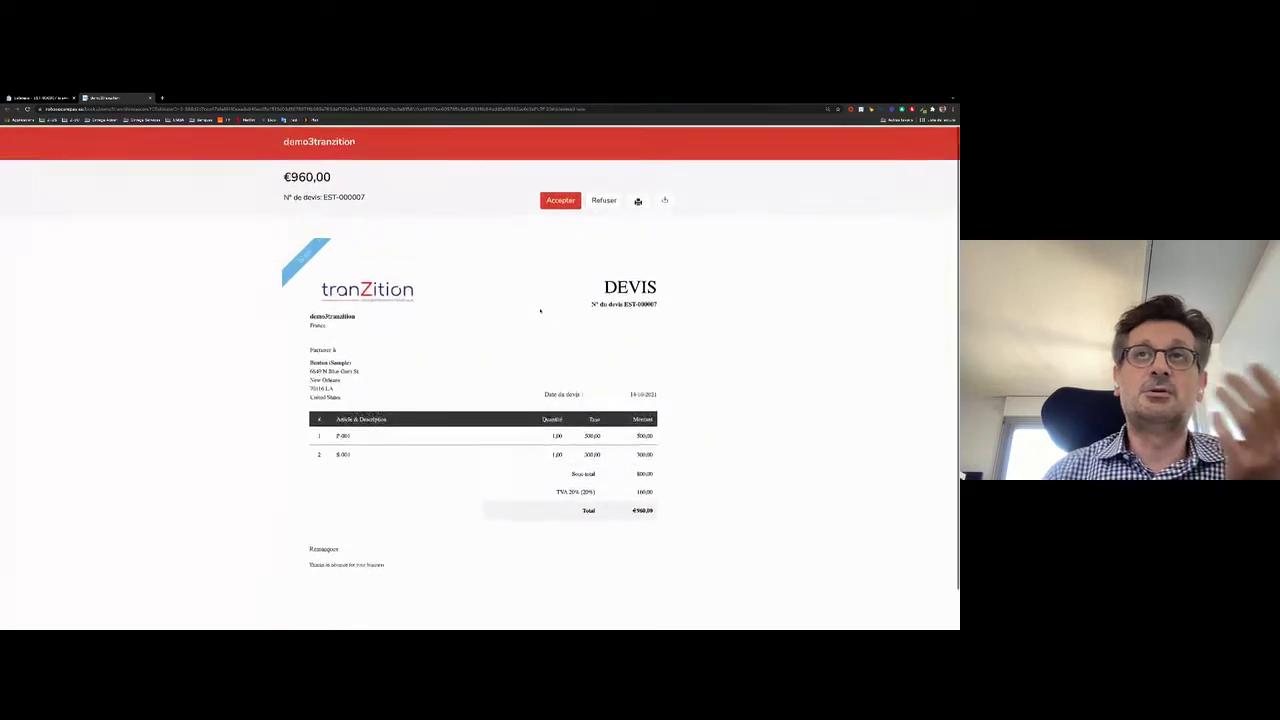
Accept the online quote with its down payment request, signing with a hand-drawn signature and the signer's e-mail address.
{"action": "left_click", "coordinate": [561, 200]}
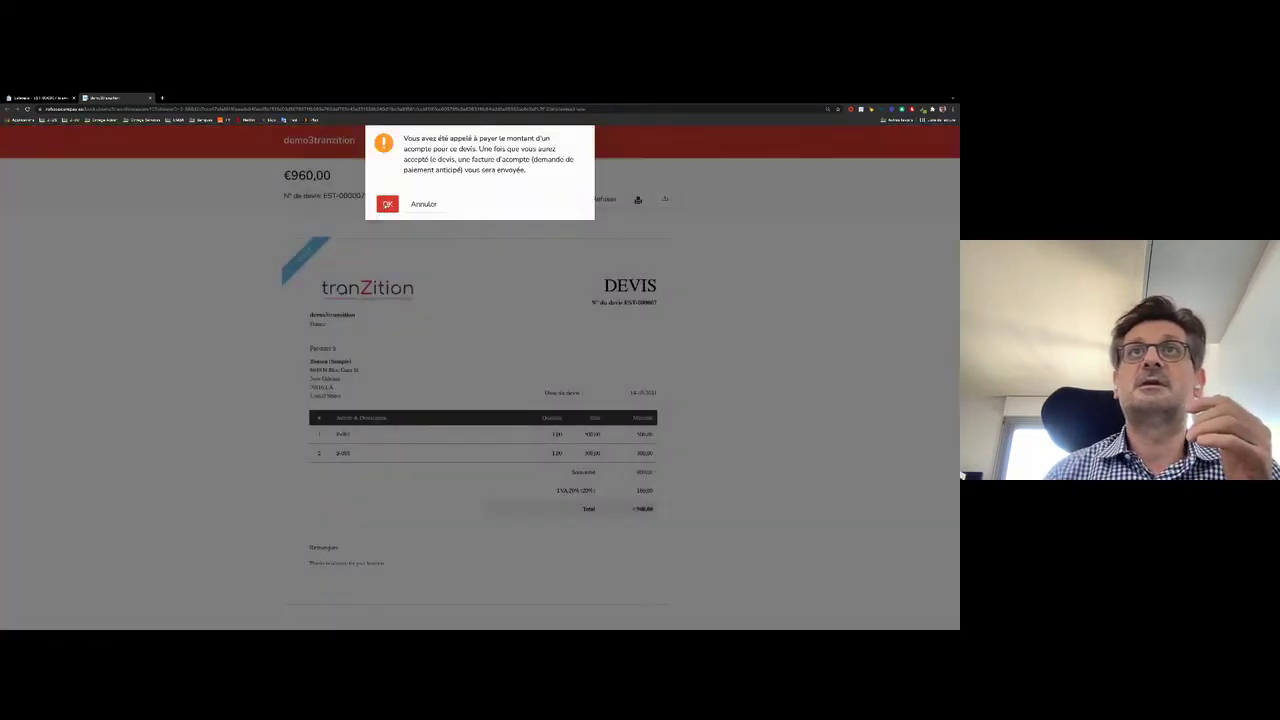
{"action": "left_click", "coordinate": [387, 204]}
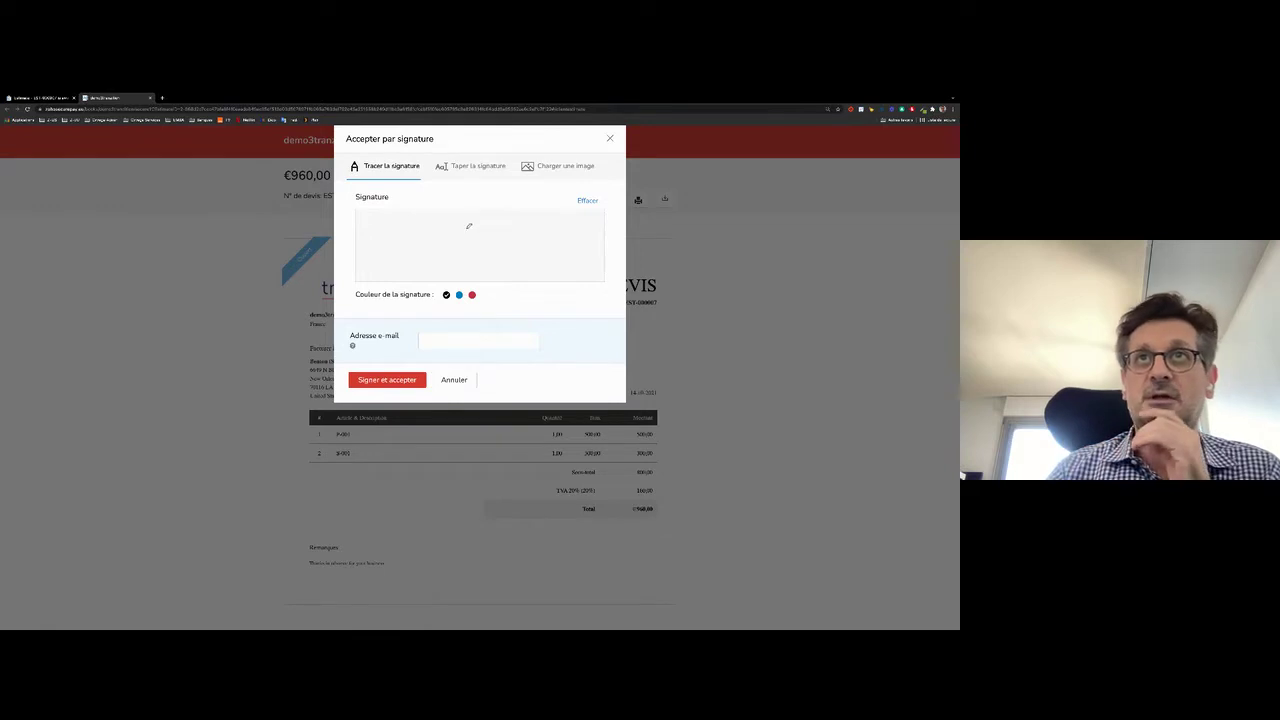
{"action": "mouse_move", "coordinate": [472, 226]}
{"action": "left_mouse_down"}
{"action": "mouse_move", "coordinate": [497, 240]}
{"action": "mouse_move", "coordinate": [462, 252]}
{"action": "mouse_move", "coordinate": [503, 242]}
{"action": "left_mouse_up"}
{"action": "left_click", "coordinate": [447, 339]}
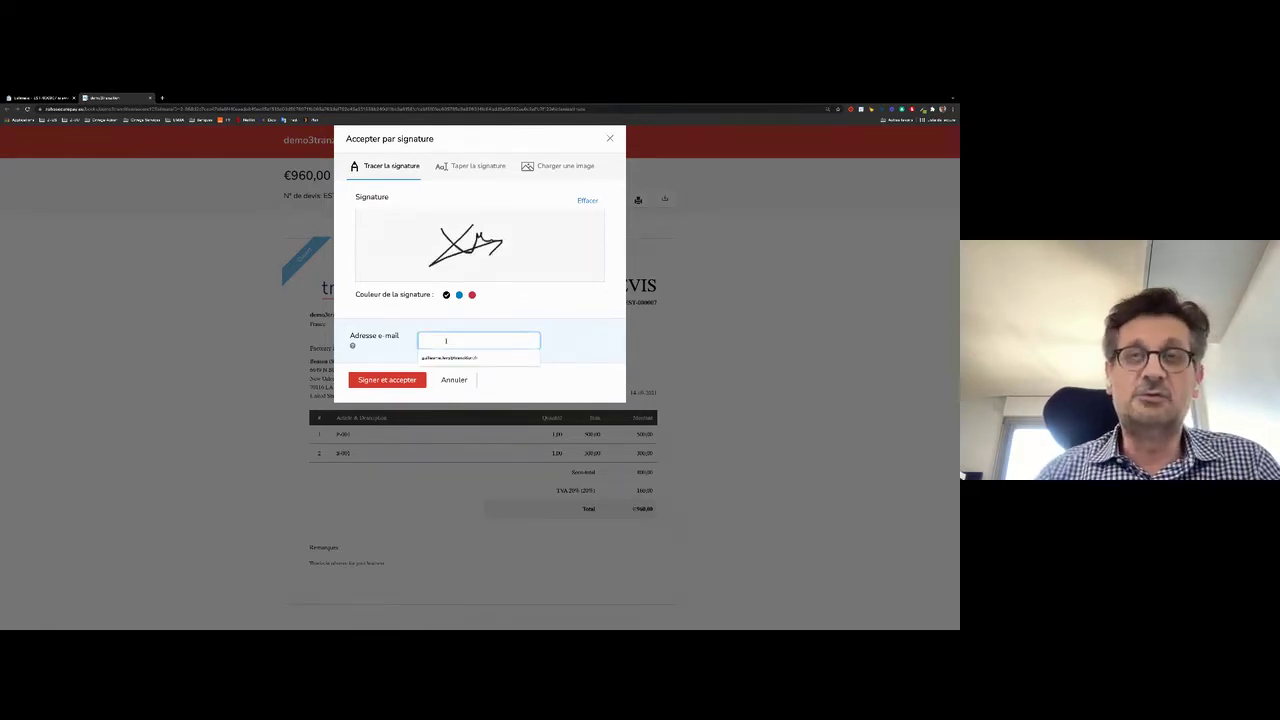
{"action": "left_click", "coordinate": [451, 360]}
{"action": "left_click", "coordinate": [385, 380]}
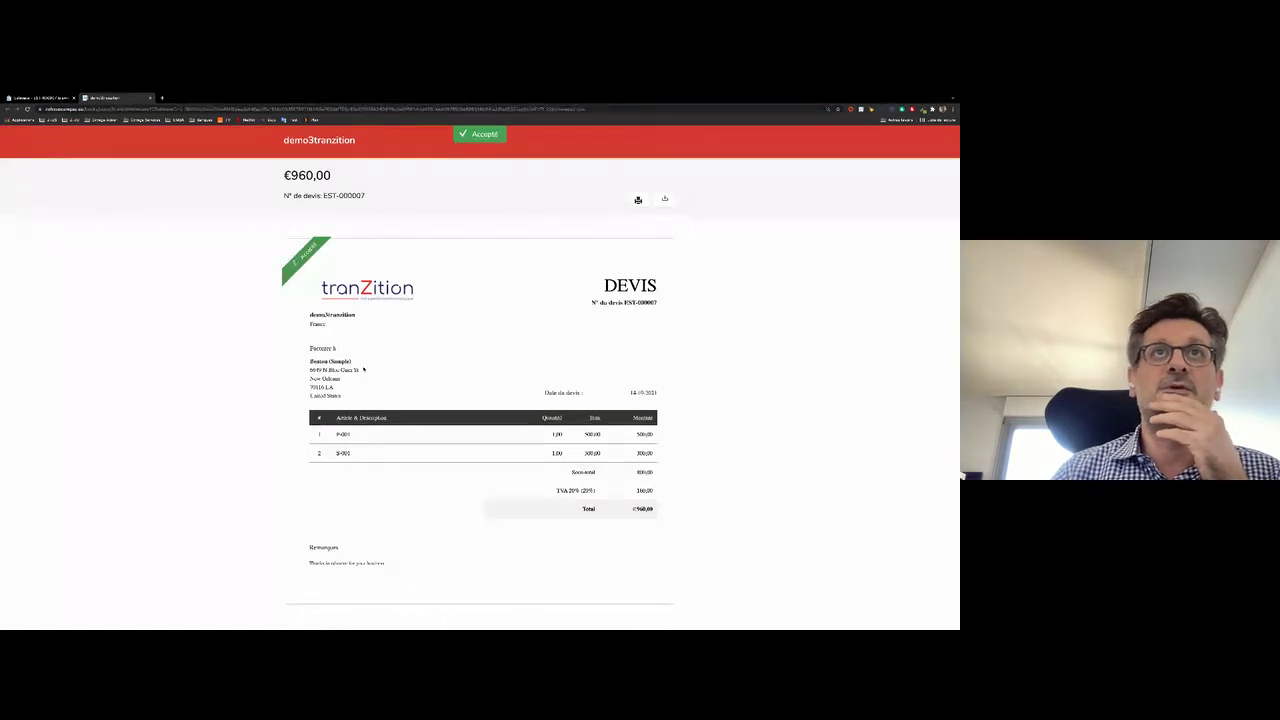
Switch back to Zoho Books, refresh the quotes list and open EST-000007 to check its history and customer signature.
{"action": "left_click", "coordinate": [150, 97]}
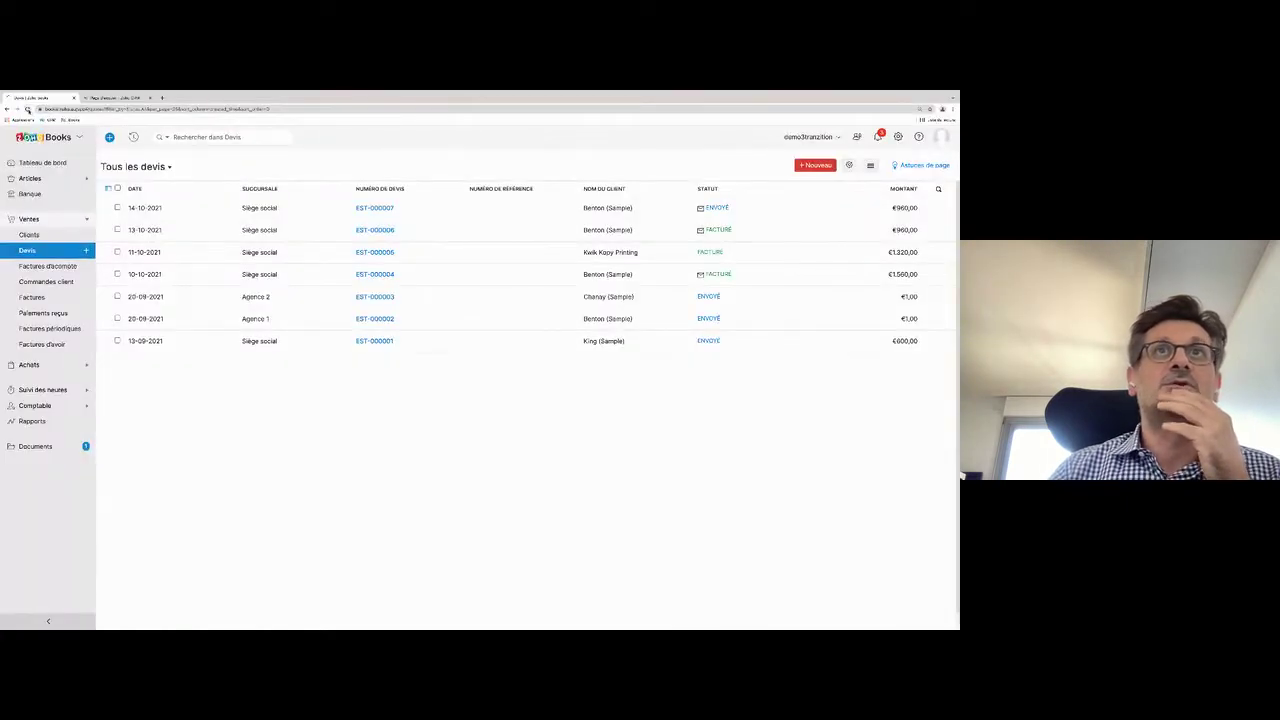
{"action": "left_click", "coordinate": [27, 110]}
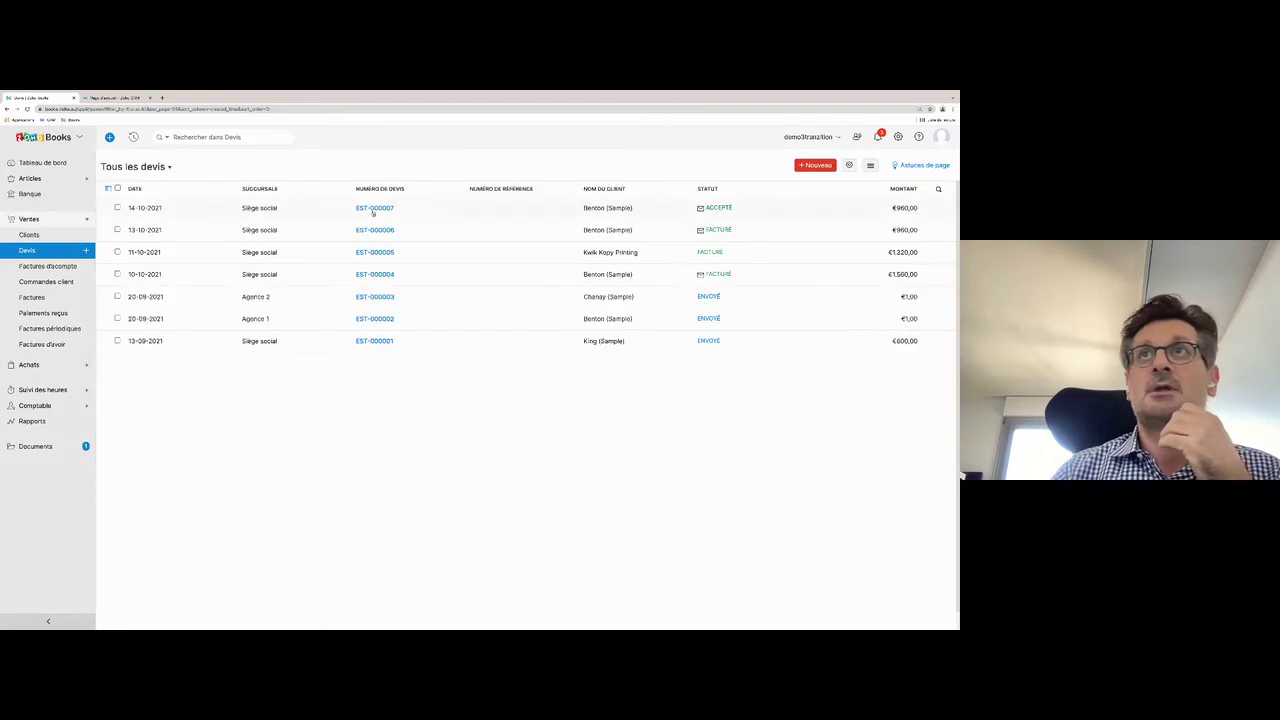
{"action": "left_click", "coordinate": [373, 209]}
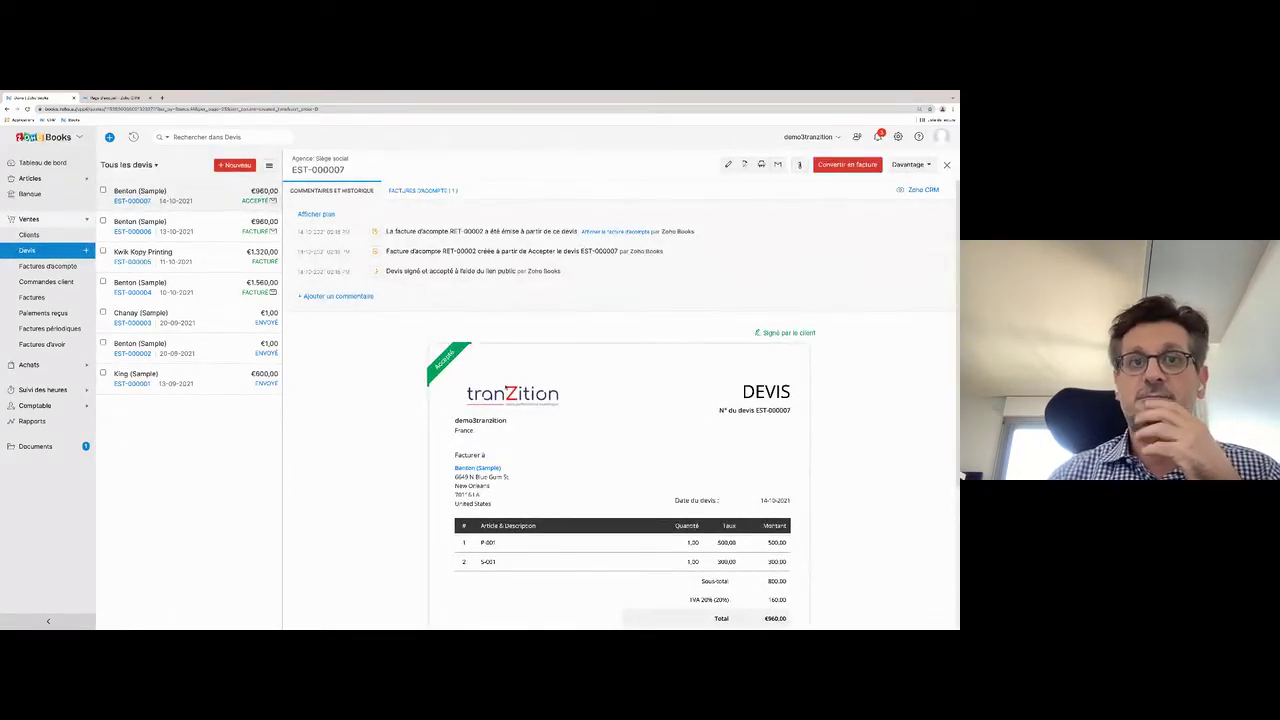
{"action": "scroll", "coordinate": [505, 387], "scroll_direction": "down", "scroll_amount": 5}
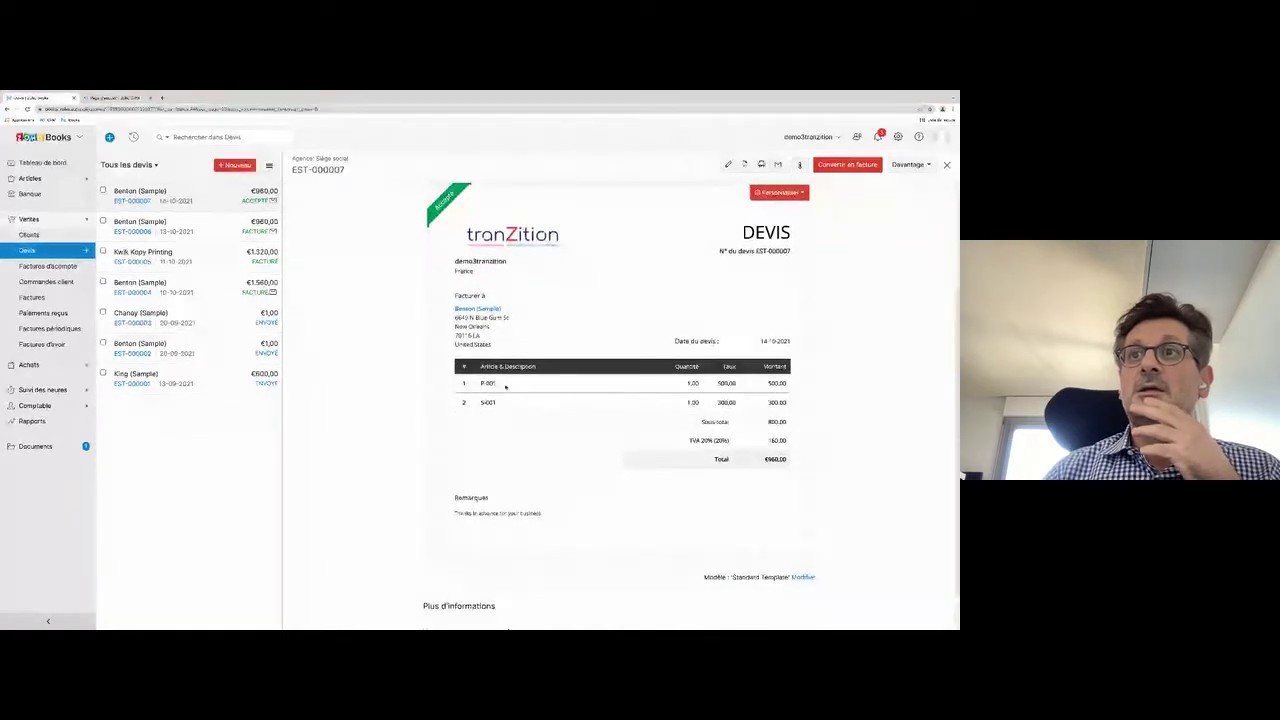
{"action": "scroll", "coordinate": [505, 387], "scroll_direction": "up", "scroll_amount": 5}
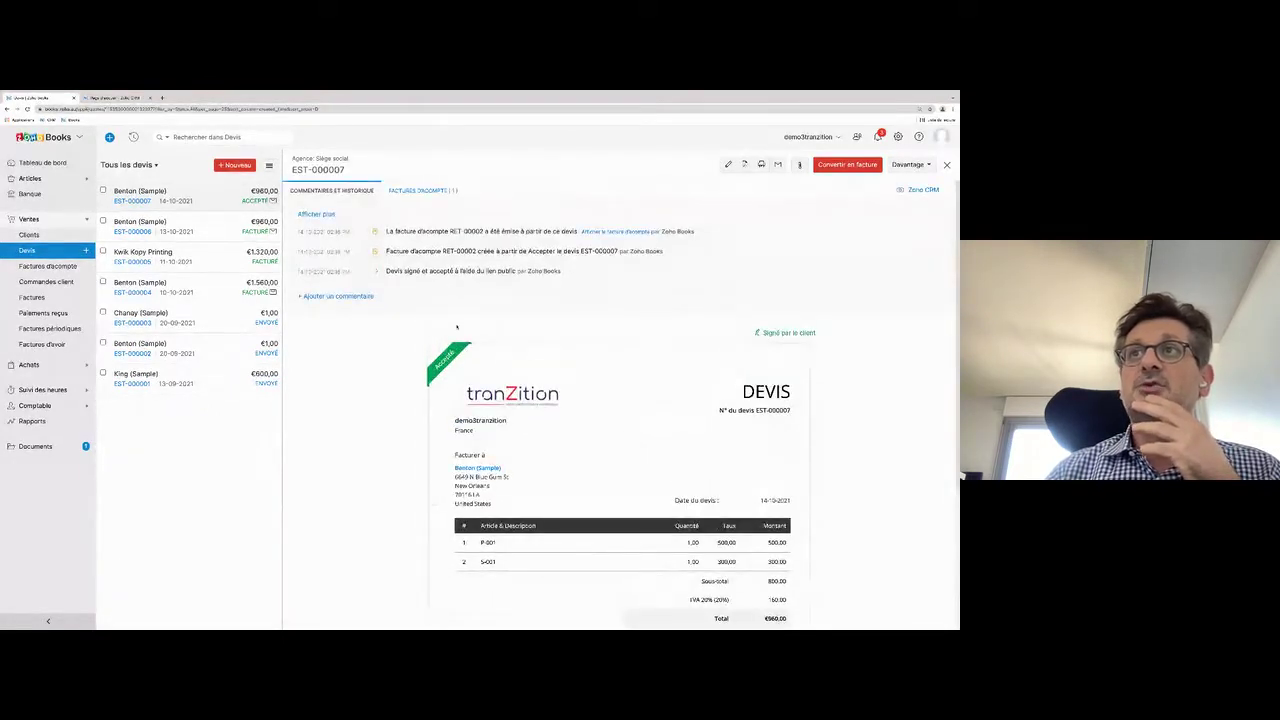
{"action": "mouse_move", "coordinate": [775, 338]}
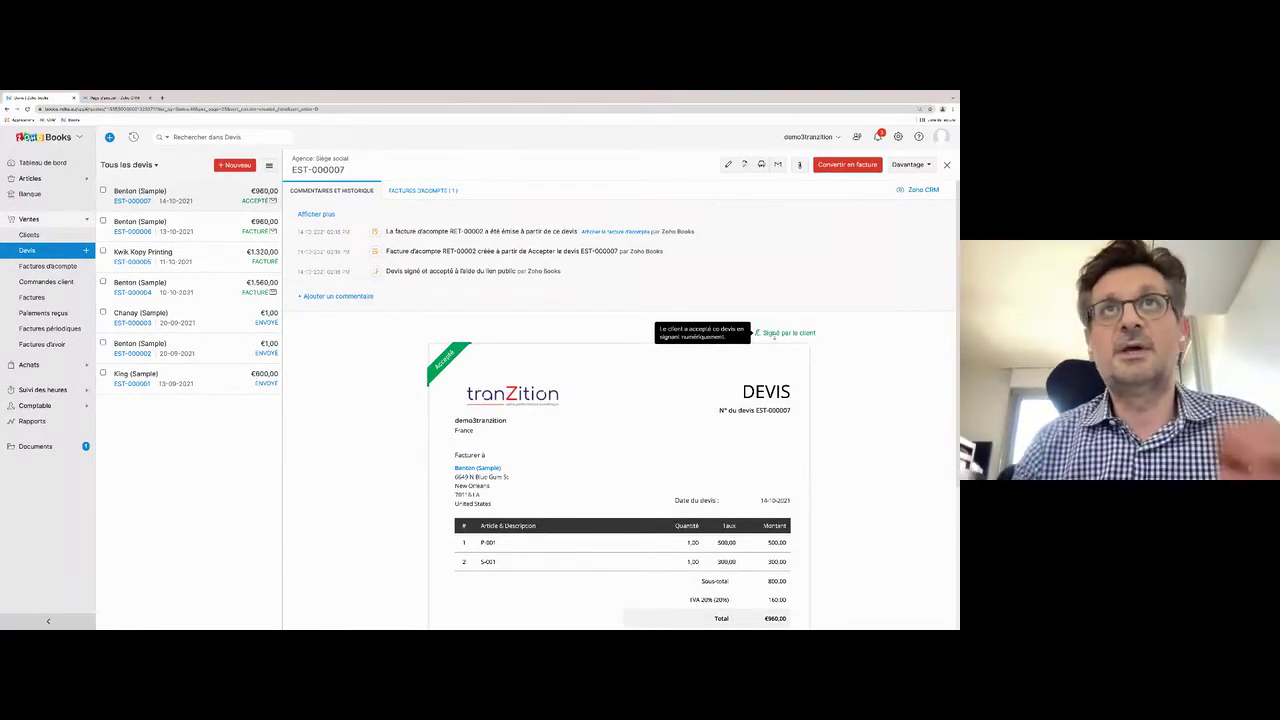
Open the down payment invoice RET-00002 linked to the quote and check its sent status.
{"action": "left_click", "coordinate": [433, 192]}
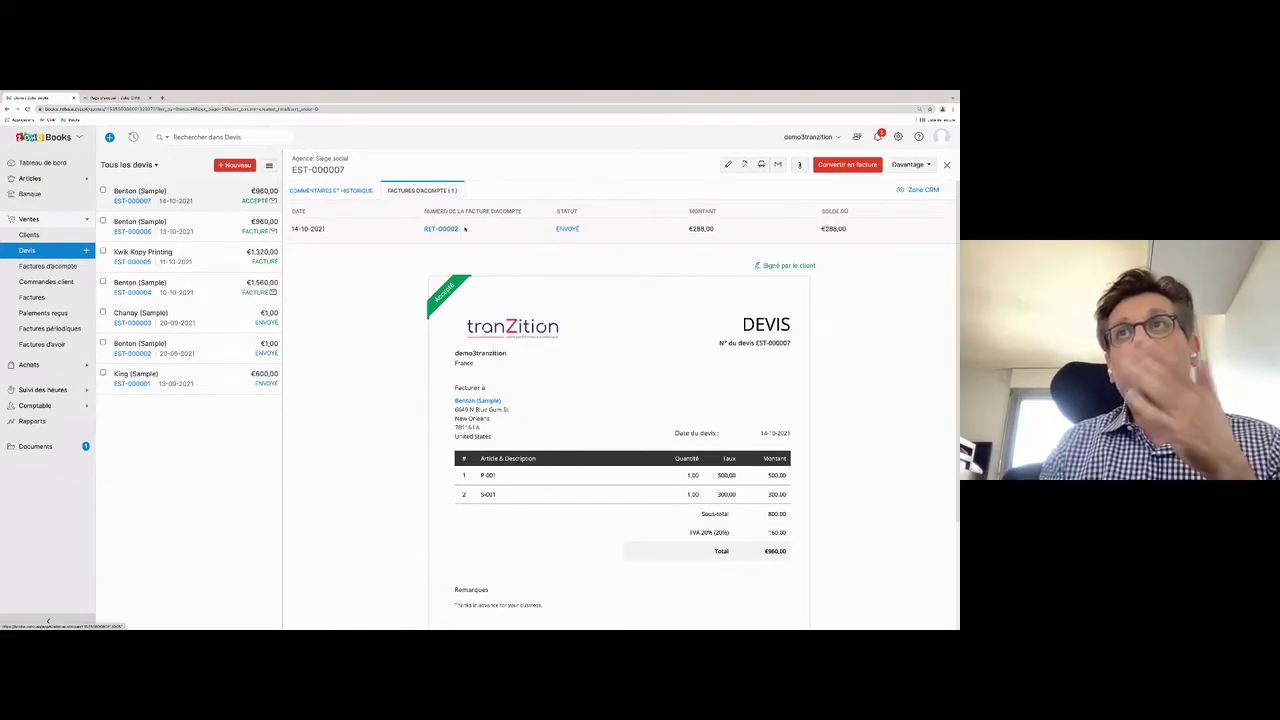
{"action": "left_click", "coordinate": [441, 229]}
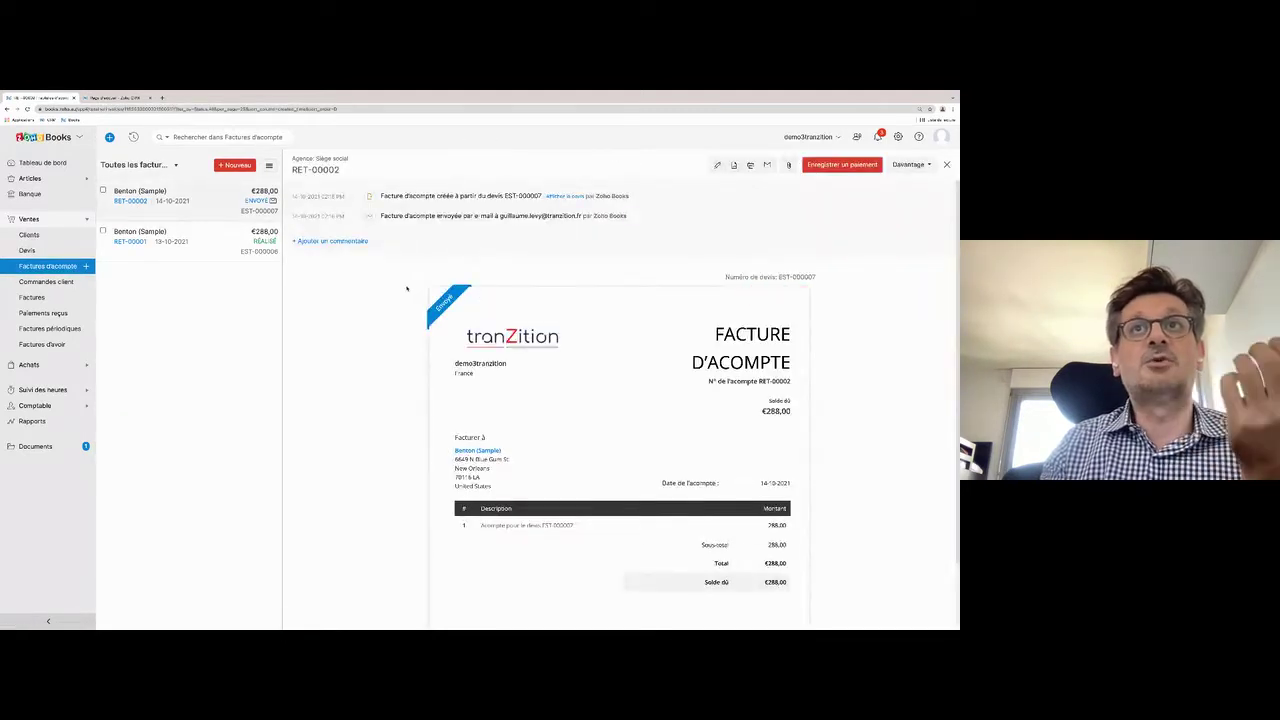
{"action": "mouse_move", "coordinate": [438, 312]}
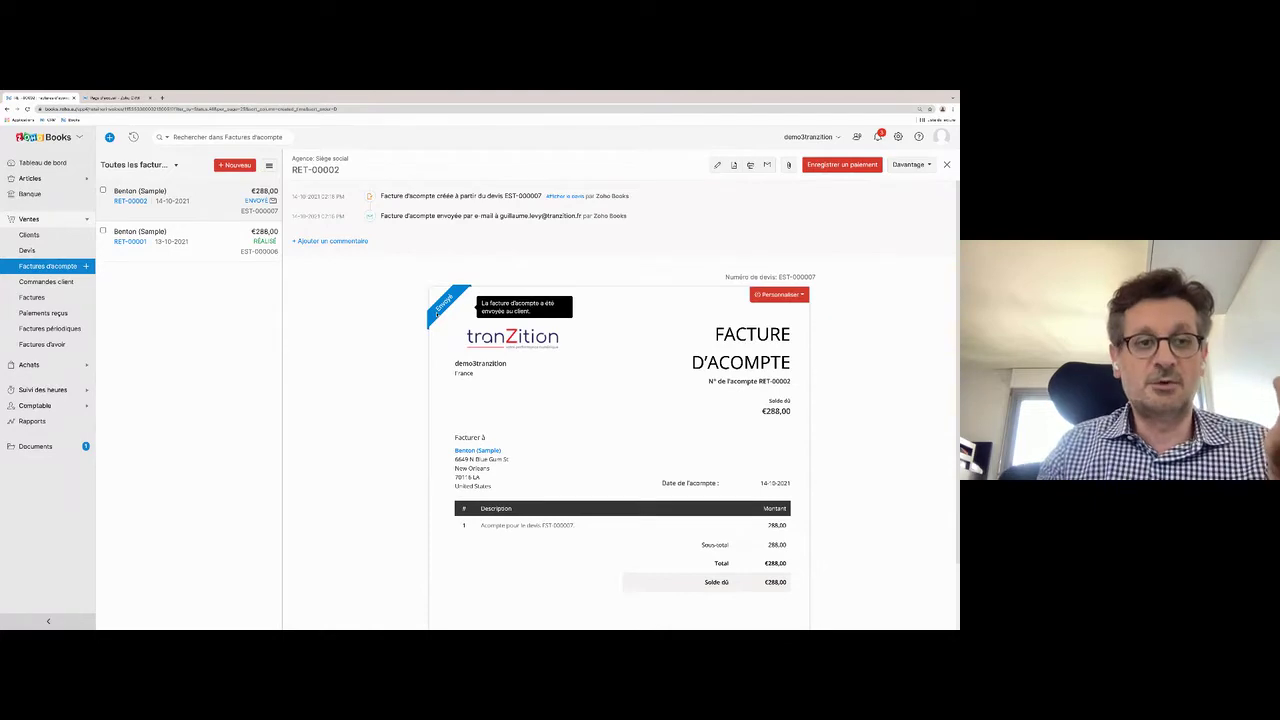
Switch to the mailbox, open the e-mail for down payment invoice RET-00002 and view the invoice online.
{"action": "key", "text": "ctrl+Right"}
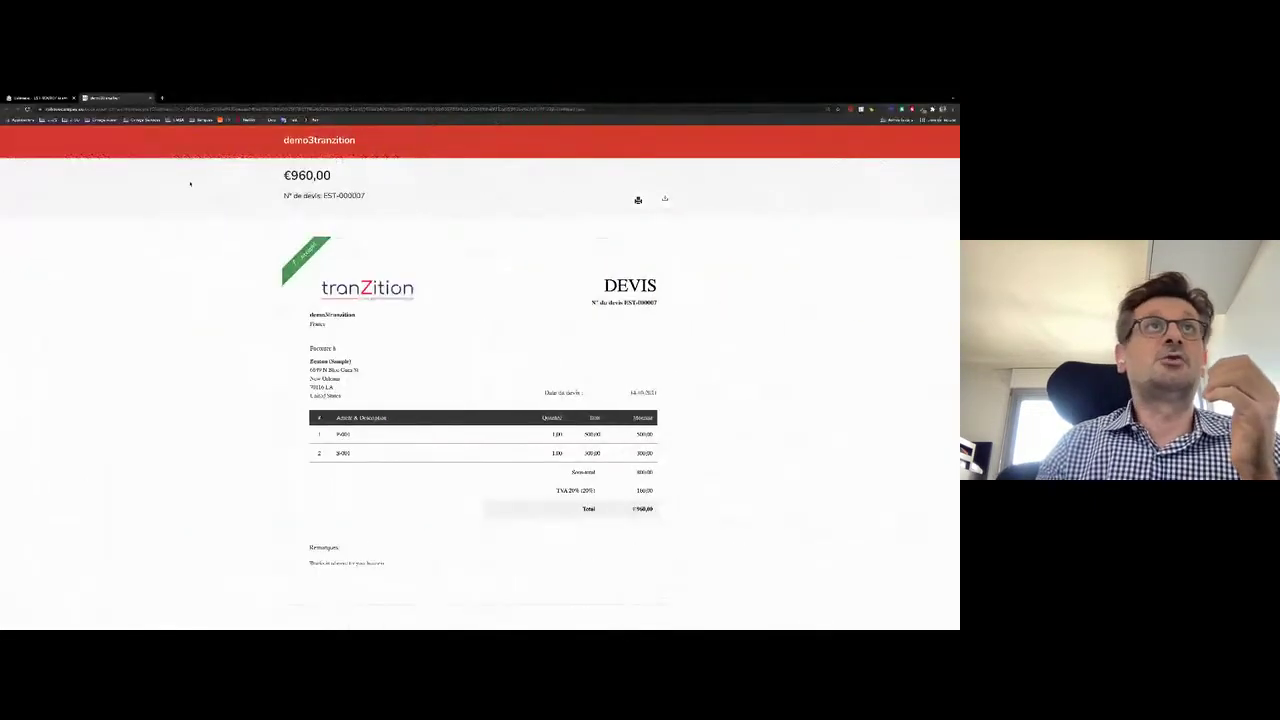
{"action": "left_click", "coordinate": [38, 97]}
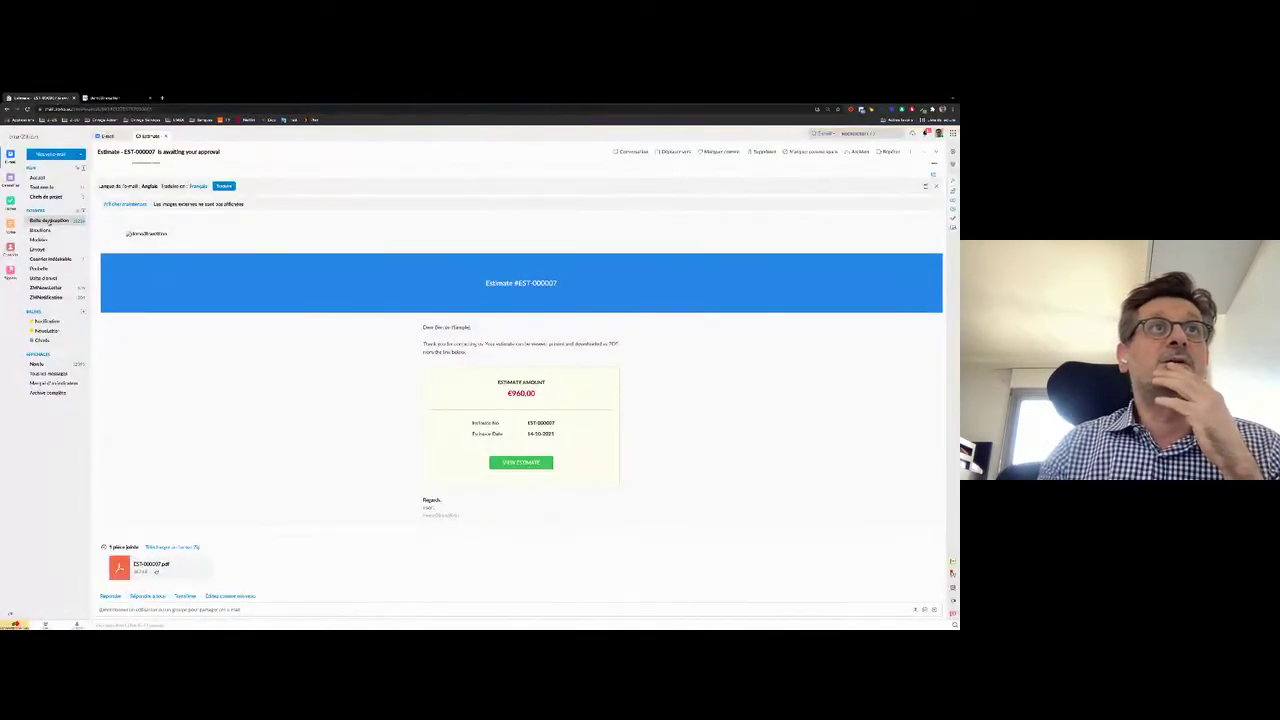
{"action": "left_click", "coordinate": [48, 221]}
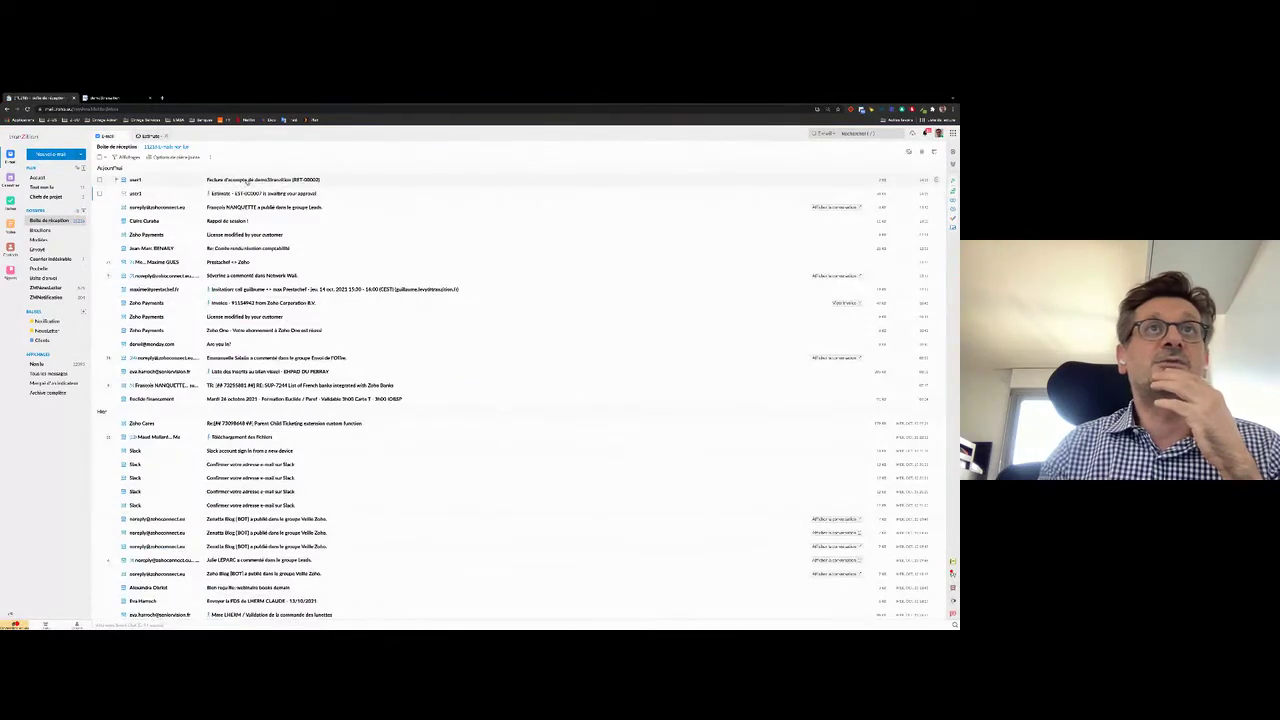
{"action": "left_click", "coordinate": [247, 180]}
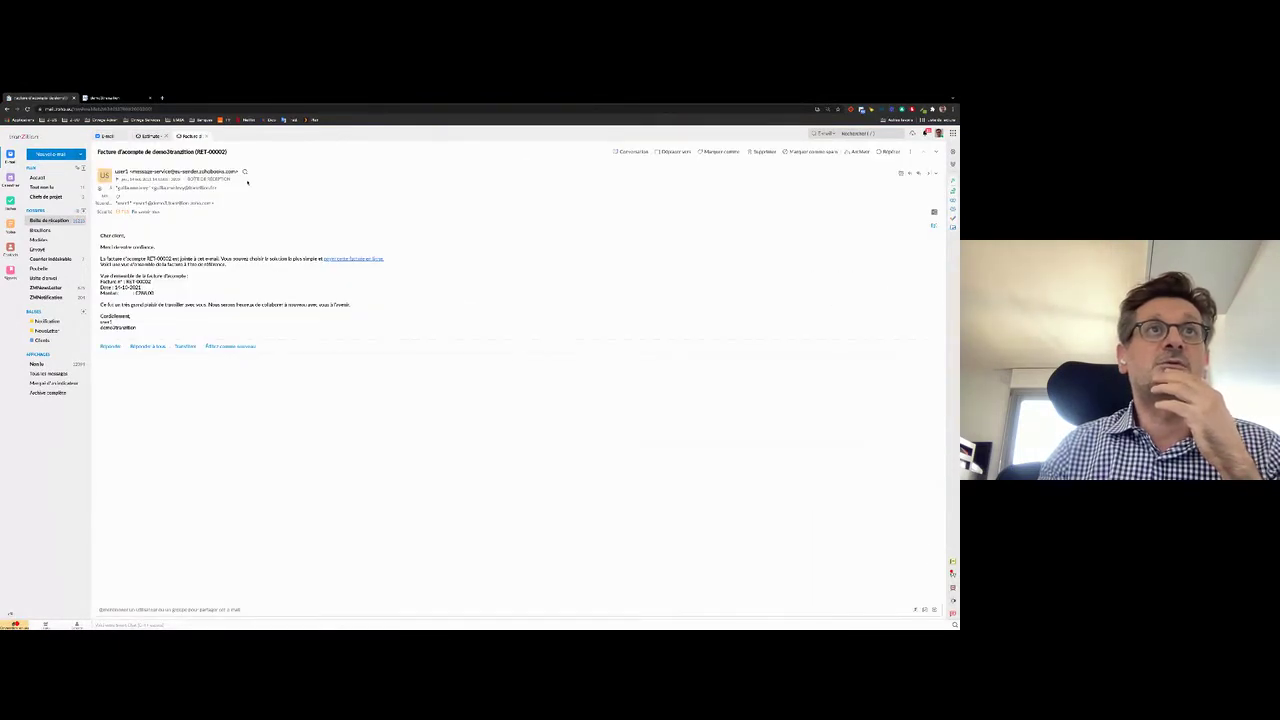
{"action": "left_click", "coordinate": [353, 259]}
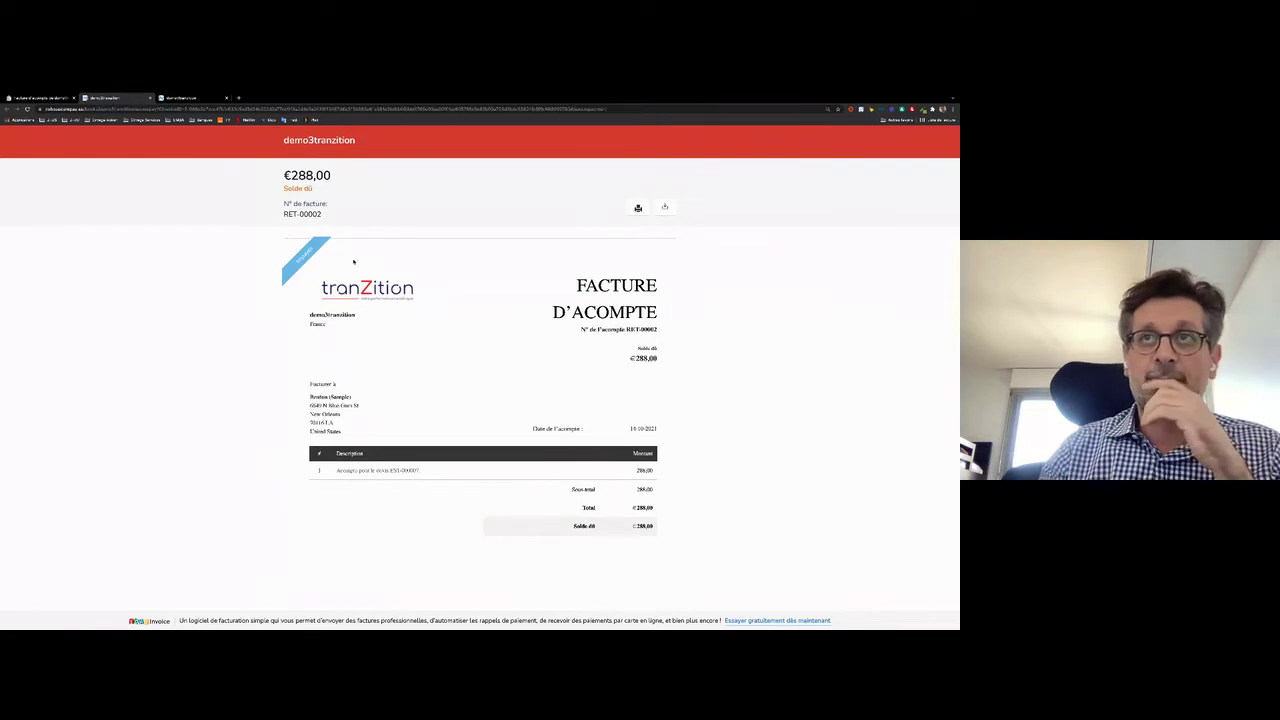
Switch back to Zoho Books, open quote EST-000007 and convert it to an invoice, reviewing the prefilled invoice form.
{"action": "key", "text": "ctrl+Left"}
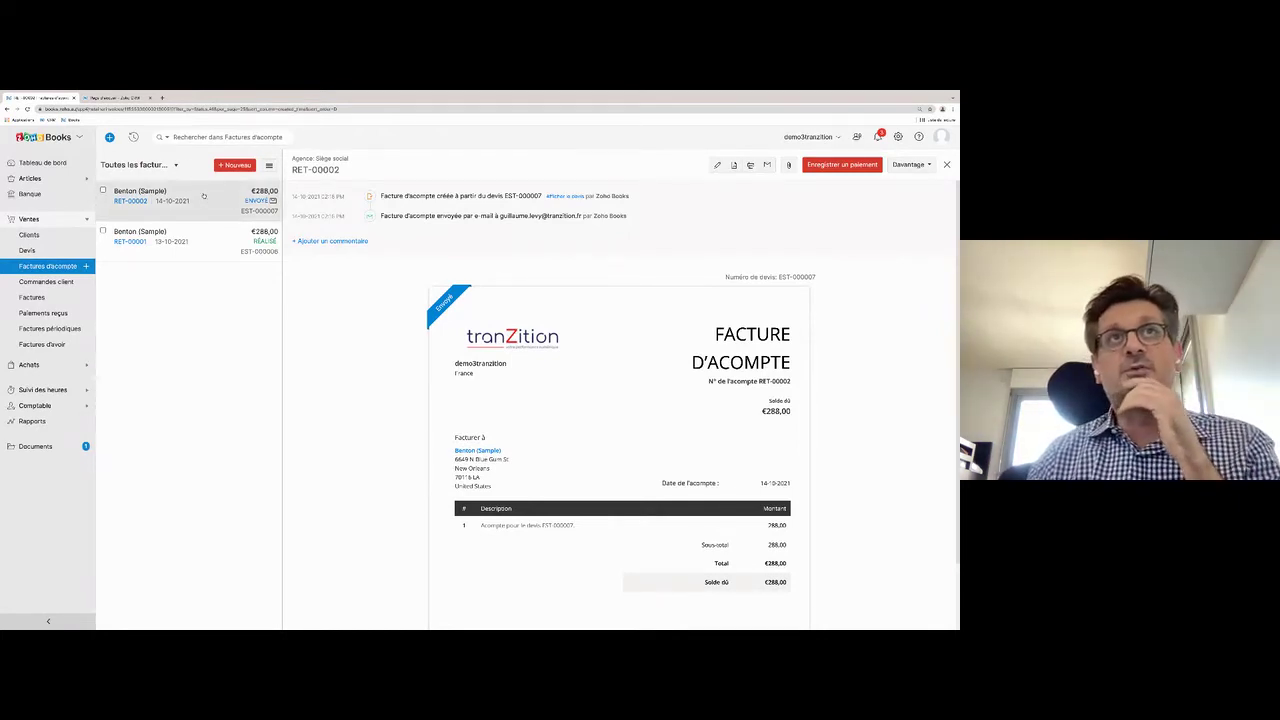
{"action": "left_click", "coordinate": [28, 251]}
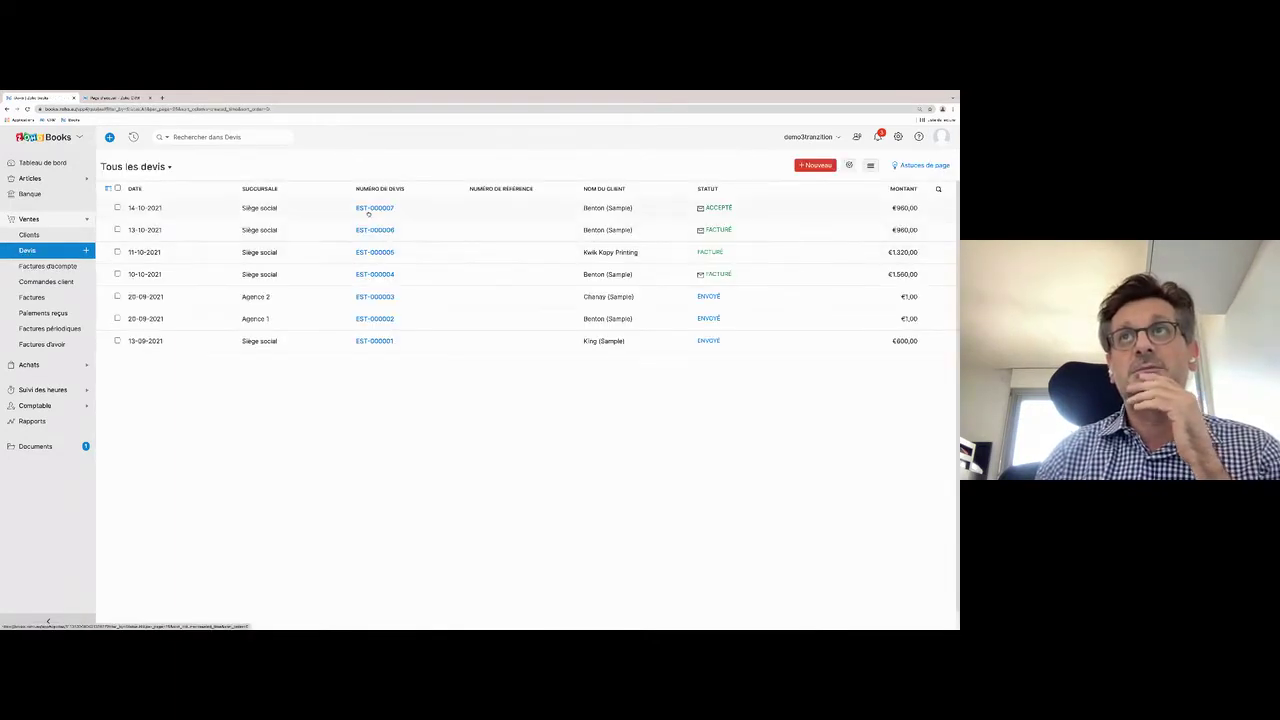
{"action": "left_click", "coordinate": [372, 208]}
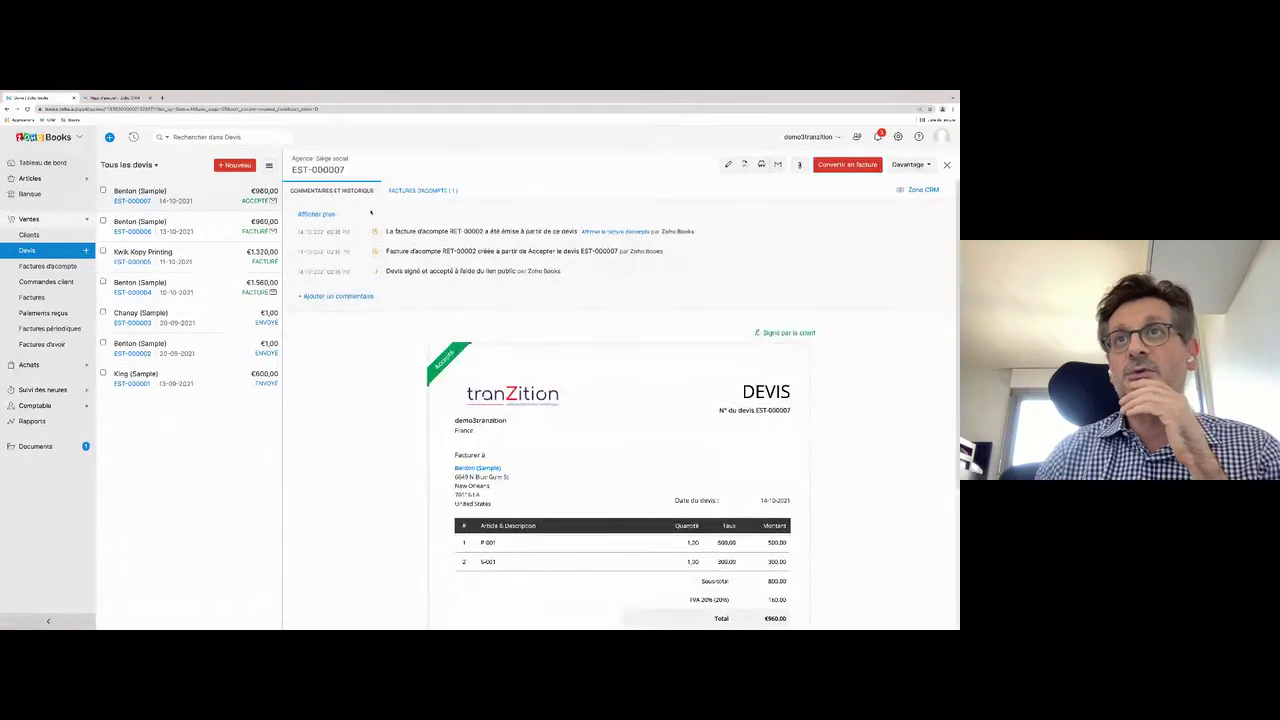
{"action": "scroll", "coordinate": [531, 313], "scroll_direction": "down", "scroll_amount": 2}
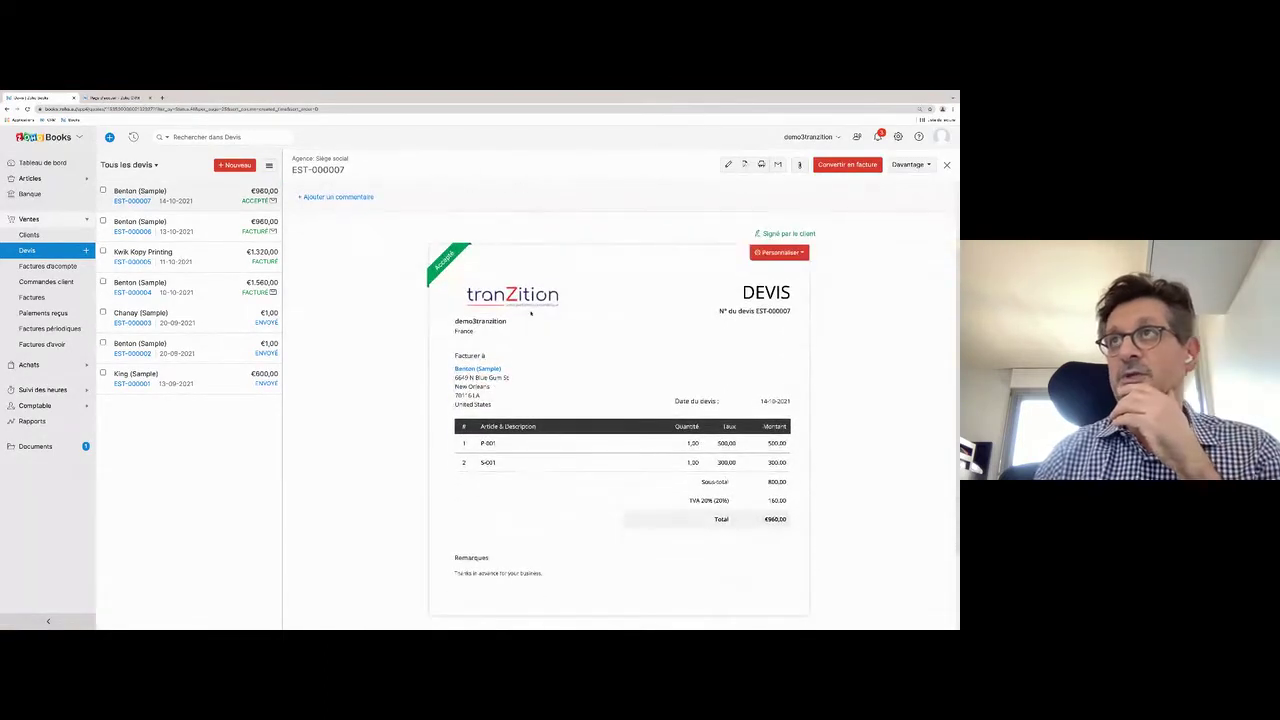
{"action": "left_click", "coordinate": [843, 165]}
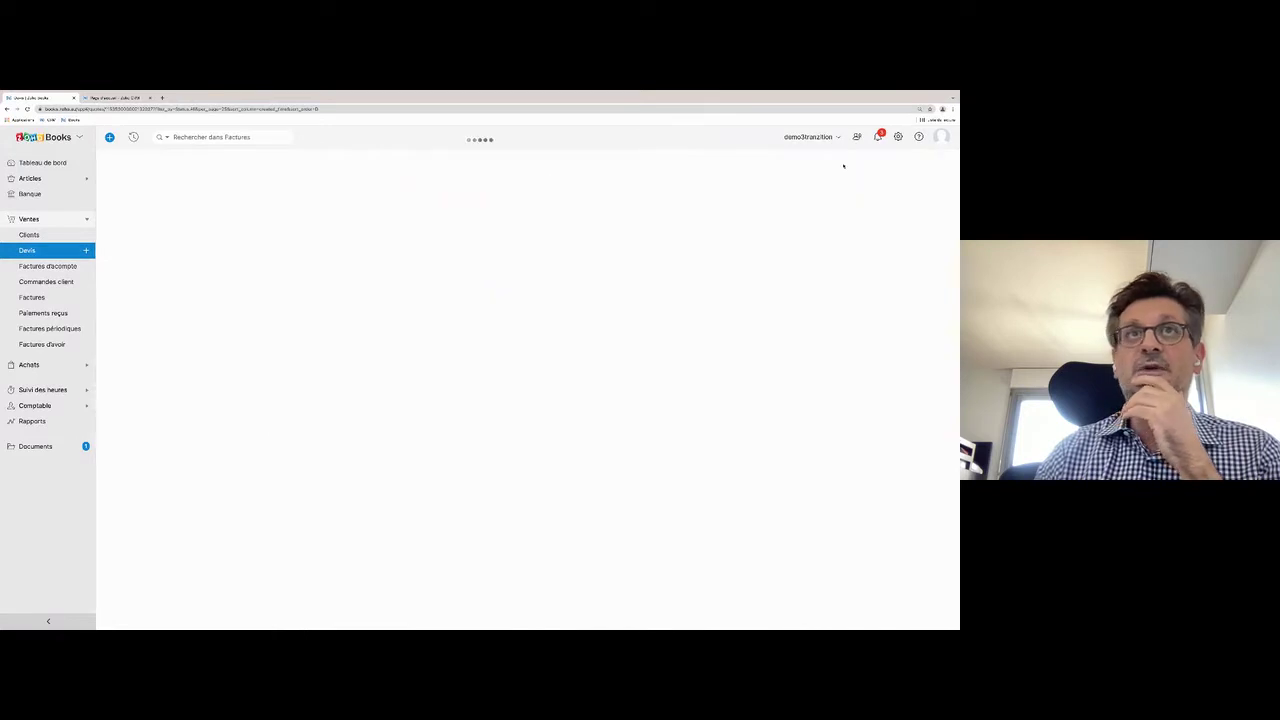
{"action": "scroll", "coordinate": [647, 283], "scroll_direction": "down", "scroll_amount": 4}
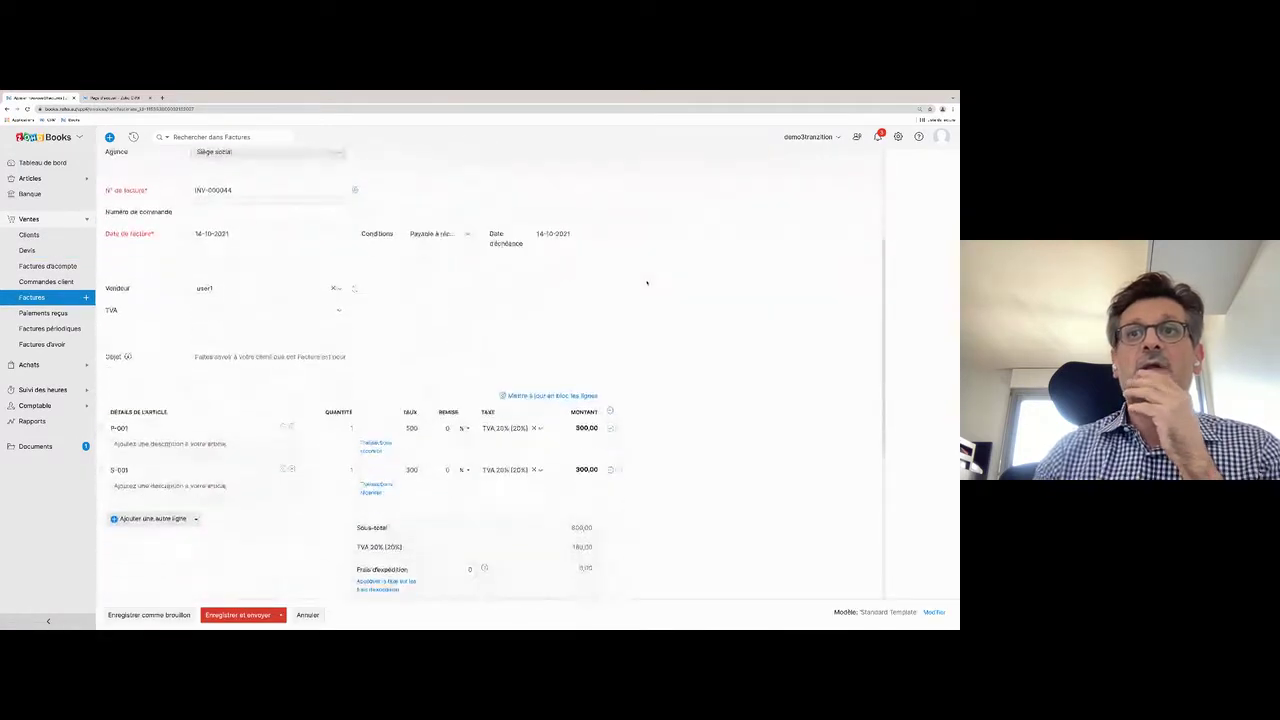
{"action": "scroll", "coordinate": [647, 283], "scroll_direction": "up", "scroll_amount": 1}
{"action": "scroll", "coordinate": [647, 283], "scroll_direction": "up", "scroll_amount": 2}
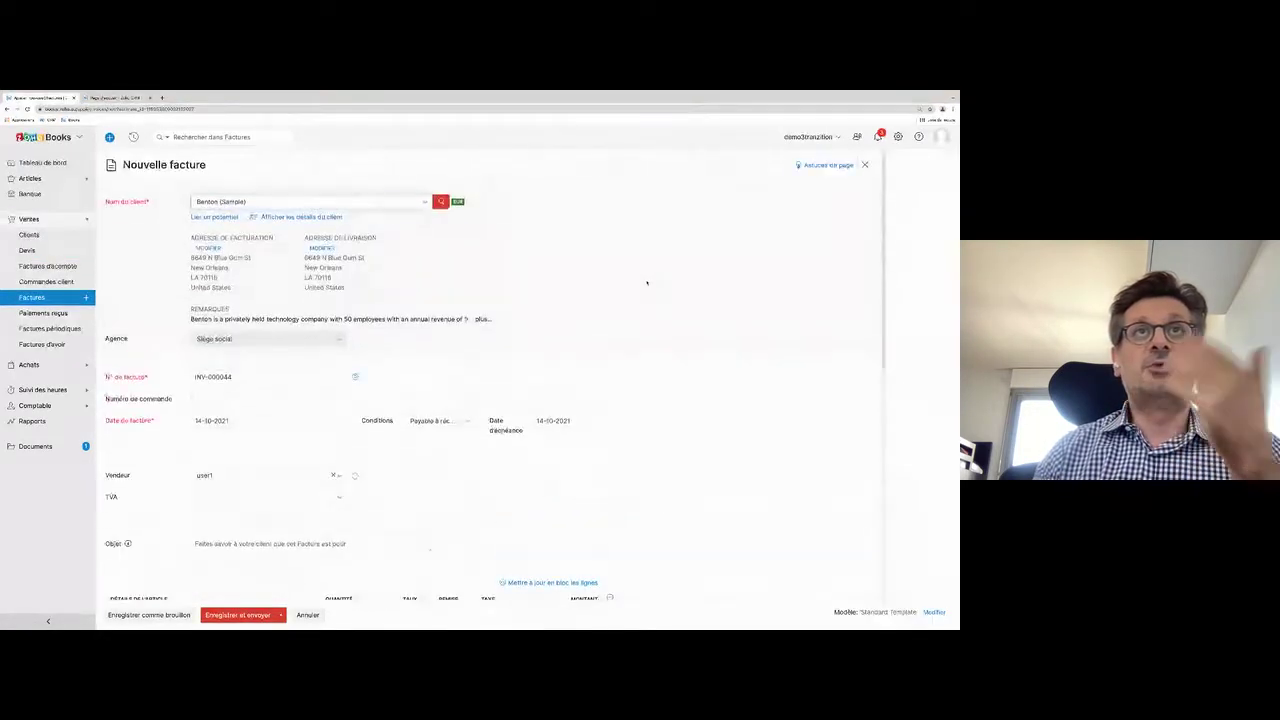
{"action": "scroll", "coordinate": [647, 283], "scroll_direction": "down", "scroll_amount": 1}
{"action": "scroll", "coordinate": [647, 283], "scroll_direction": "down", "scroll_amount": 3}
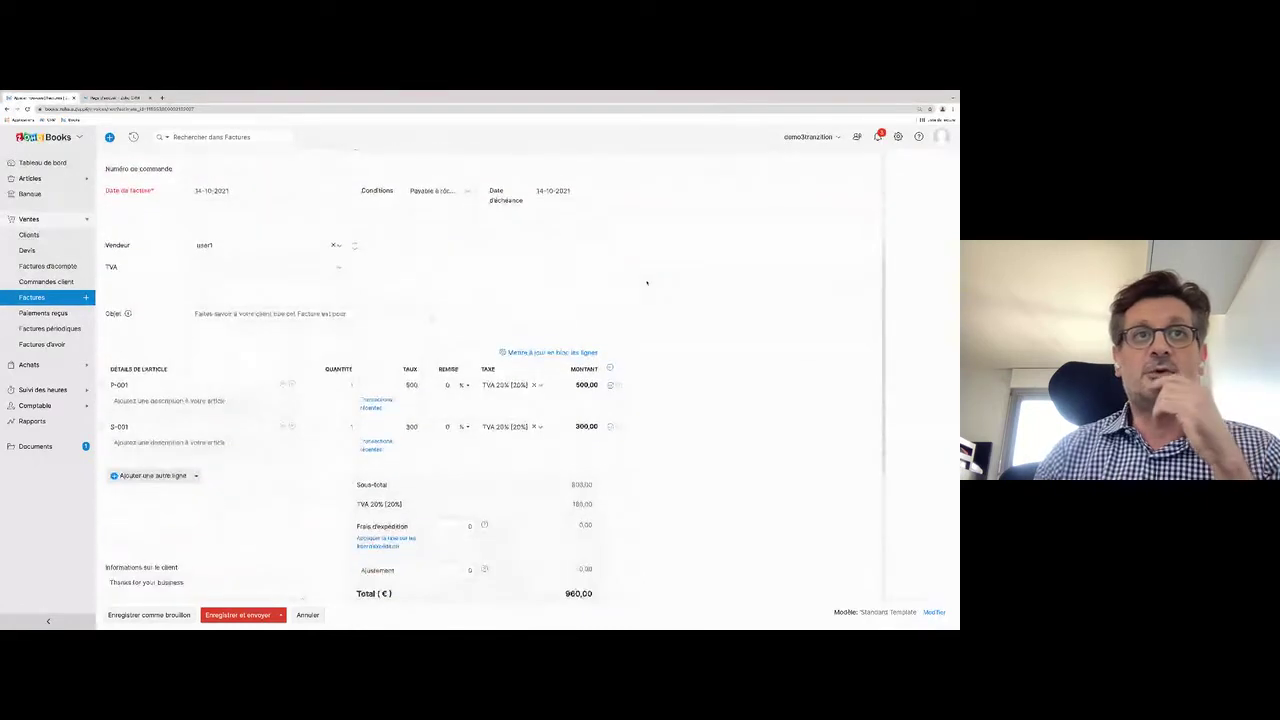
{"action": "scroll", "coordinate": [647, 283], "scroll_direction": "down", "scroll_amount": 1}
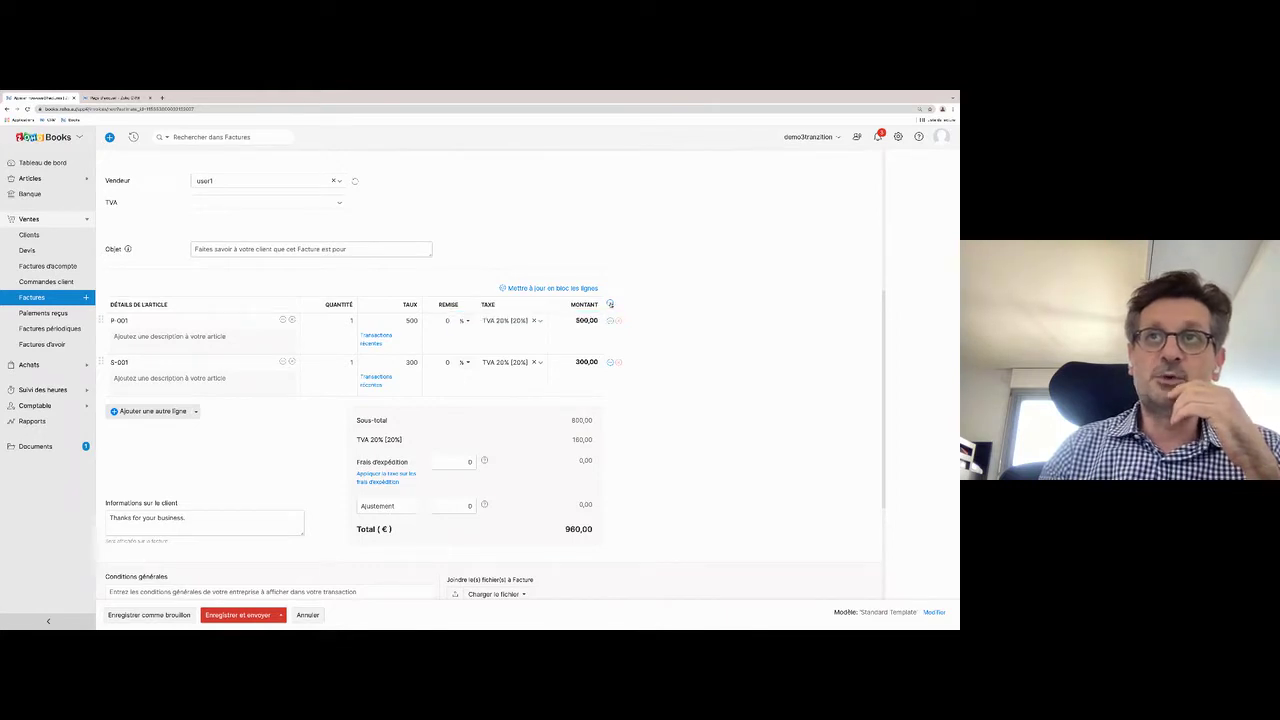
Show the item lines' additional details and assign P-001 to "Ventes de produits export" and S-001 to "Ventes de services export".
{"action": "left_click", "coordinate": [609, 303]}
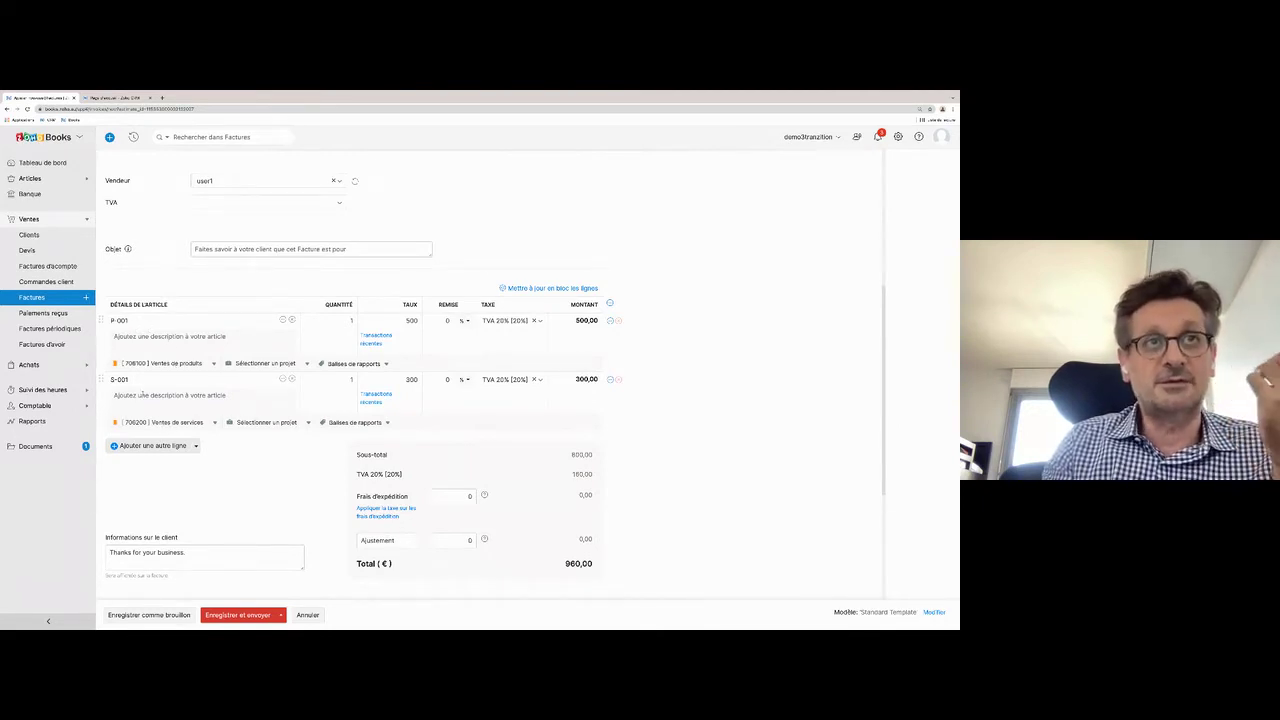
{"action": "left_click", "coordinate": [178, 365]}
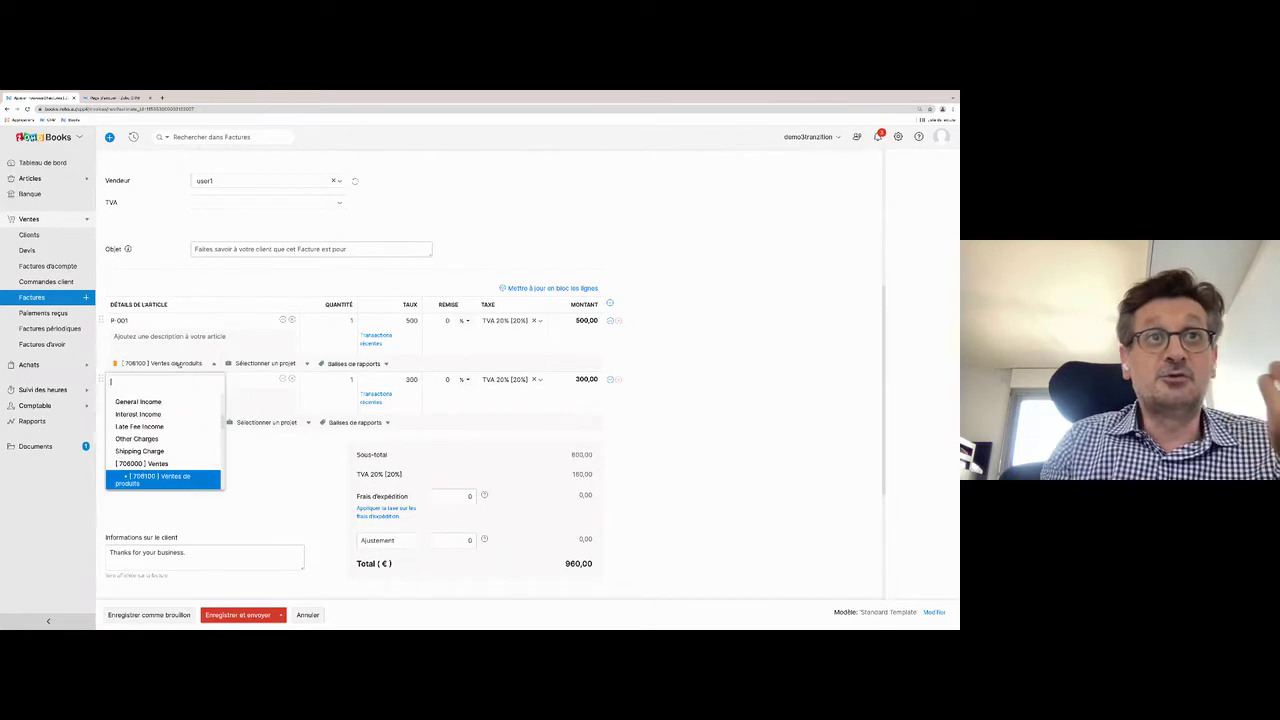
{"action": "scroll", "coordinate": [165, 440], "scroll_direction": "down", "scroll_amount": 3}
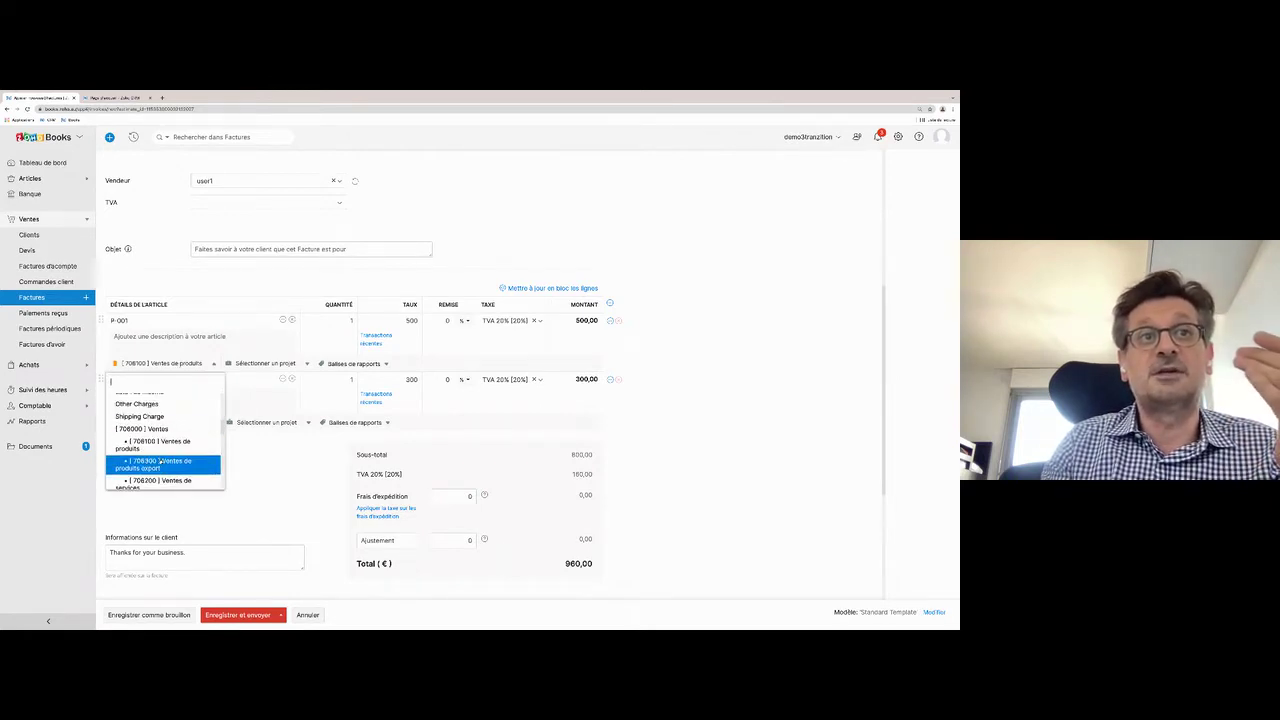
{"action": "scroll", "coordinate": [160, 462], "scroll_direction": "down", "scroll_amount": 1}
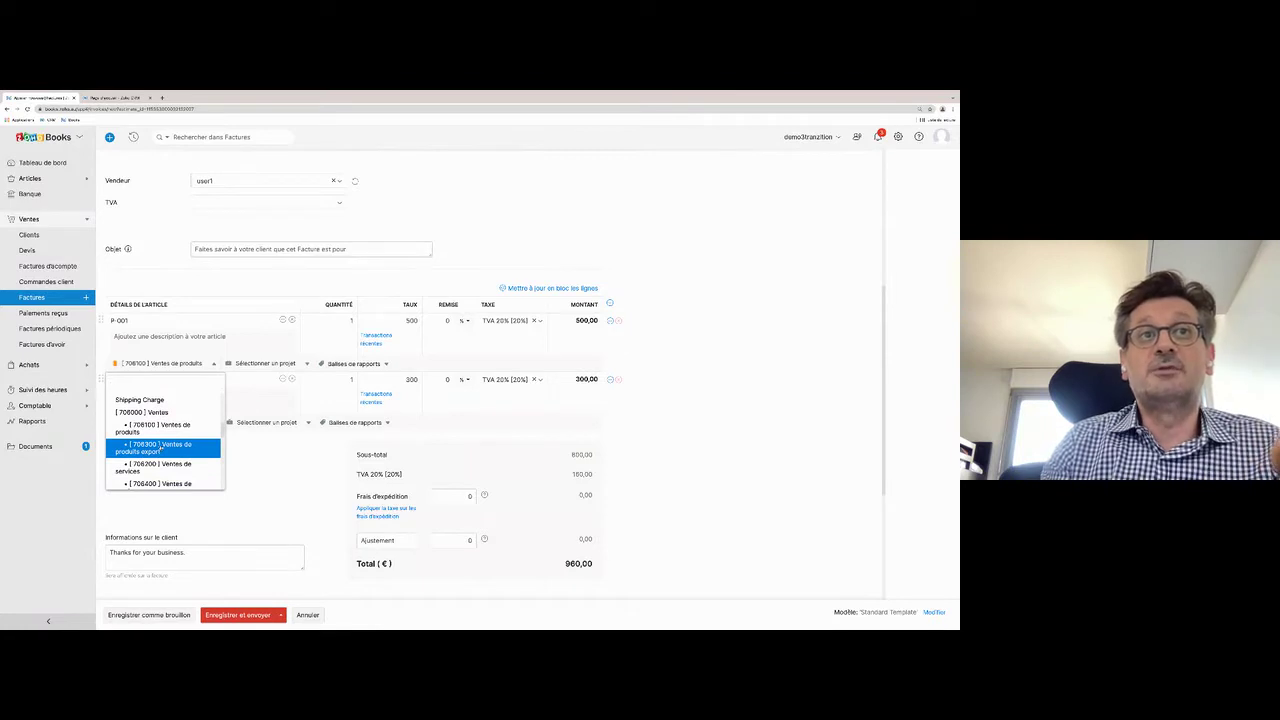
{"action": "left_click", "coordinate": [160, 450]}
{"action": "left_click", "coordinate": [180, 421]}
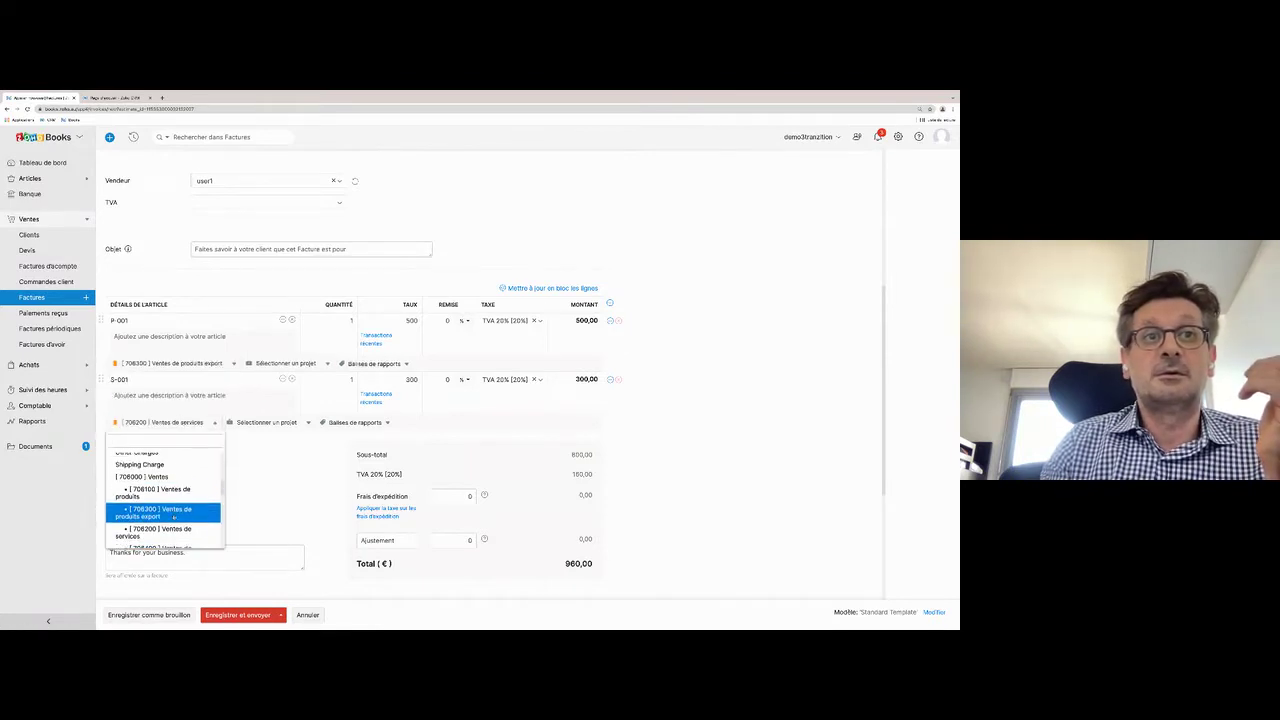
{"action": "scroll", "coordinate": [174, 517], "scroll_direction": "down", "scroll_amount": 2}
{"action": "left_click", "coordinate": [170, 514]}
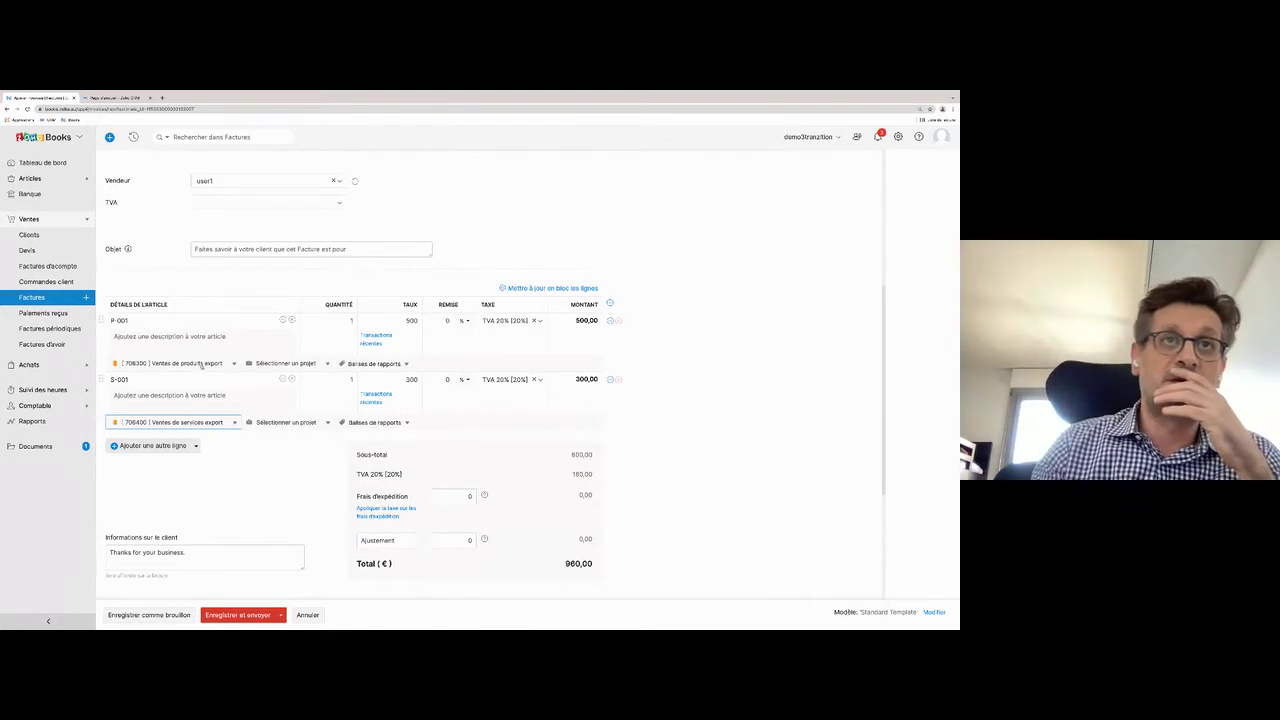
Set the P-001 line's account back to "Ventes de produits" and the S-001 line's to "Ventes de services".
{"action": "left_click", "coordinate": [201, 366]}
{"action": "left_click", "coordinate": [172, 462]}
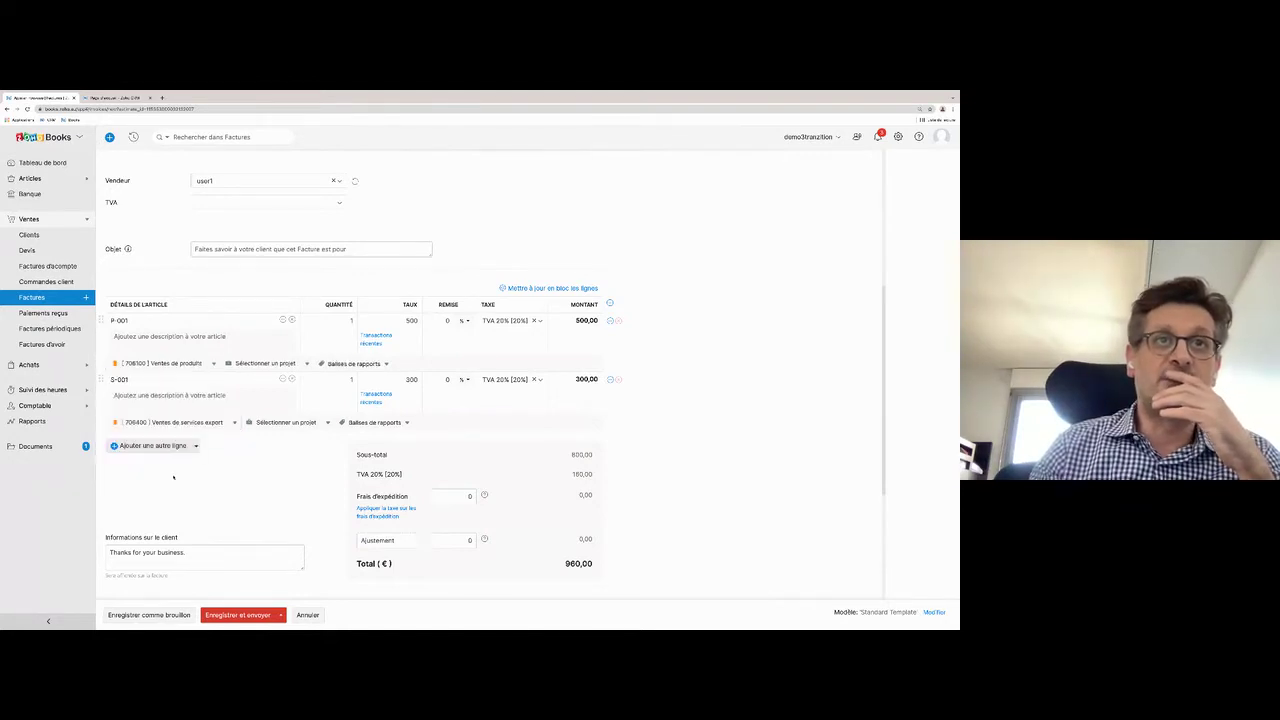
{"action": "left_click", "coordinate": [190, 425]}
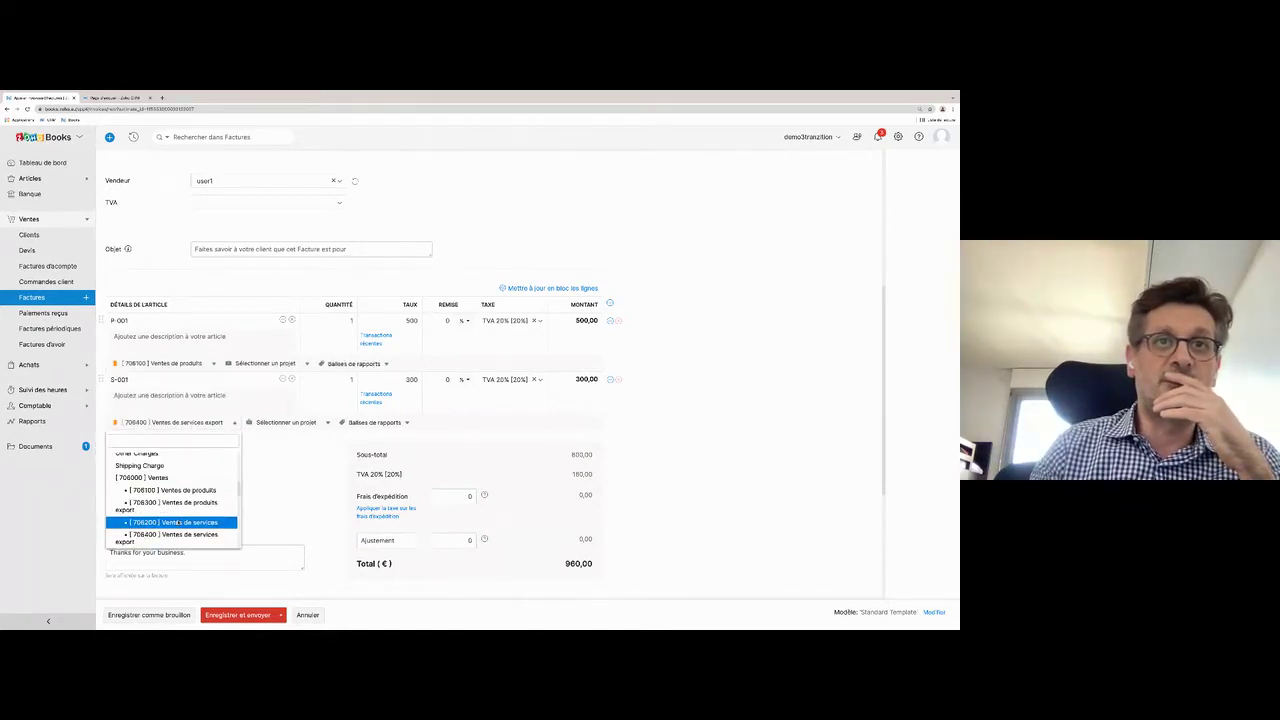
{"action": "left_click", "coordinate": [177, 522]}
Save the new Benton (Sample) invoice as a draft and look over the invoice document.
{"action": "scroll", "coordinate": [253, 491], "scroll_direction": "down", "scroll_amount": 5}
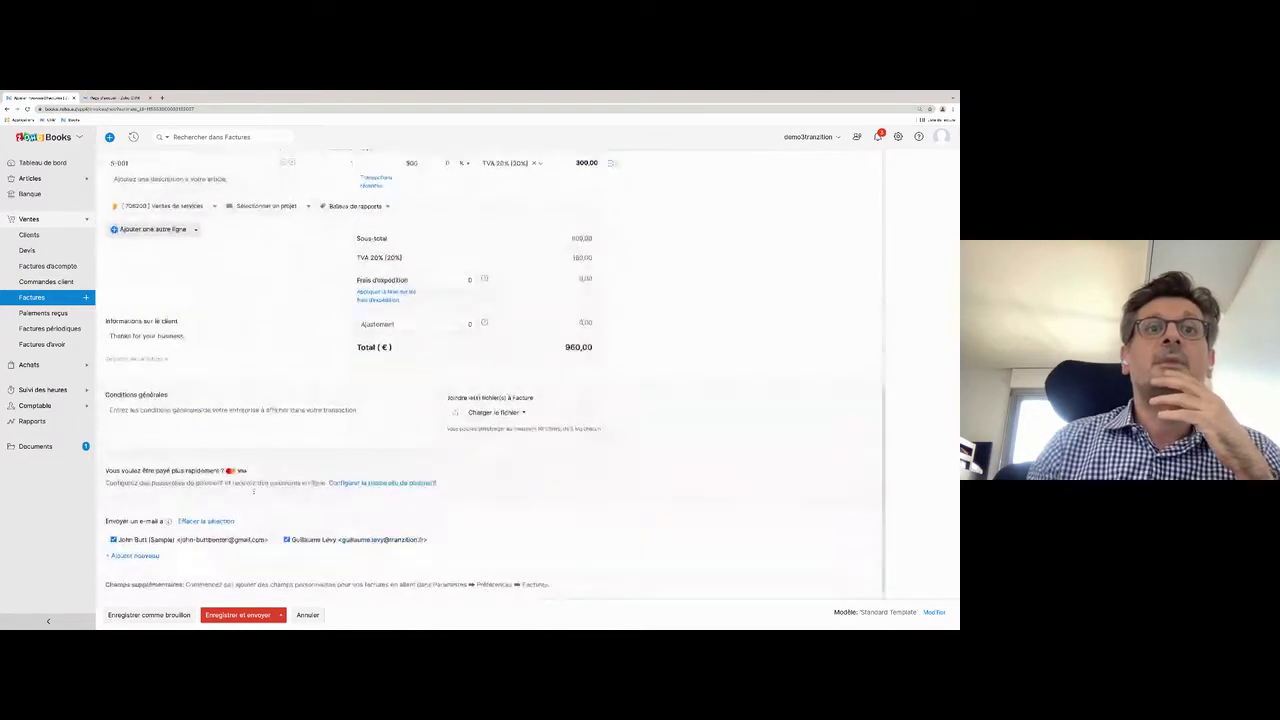
{"action": "left_click", "coordinate": [168, 615]}
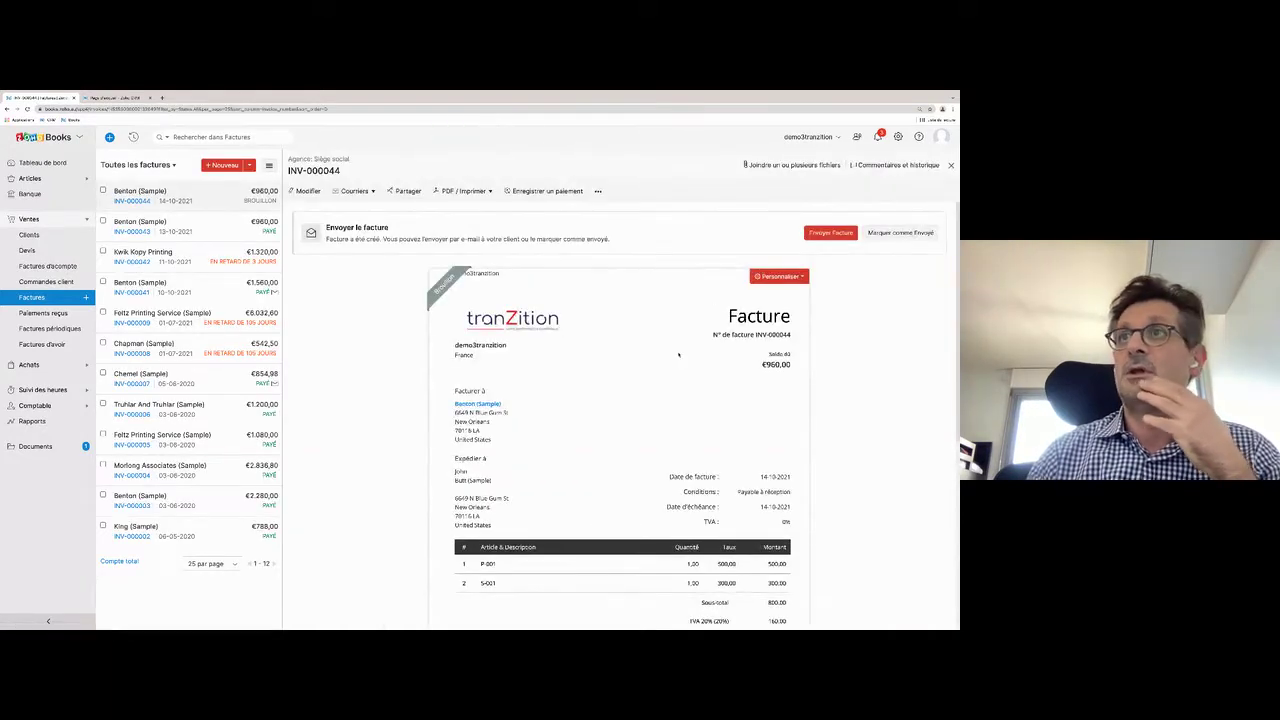
{"action": "scroll", "coordinate": [678, 355], "scroll_direction": "down", "scroll_amount": 3}
{"action": "scroll", "coordinate": [678, 355], "scroll_direction": "down", "scroll_amount": 2}
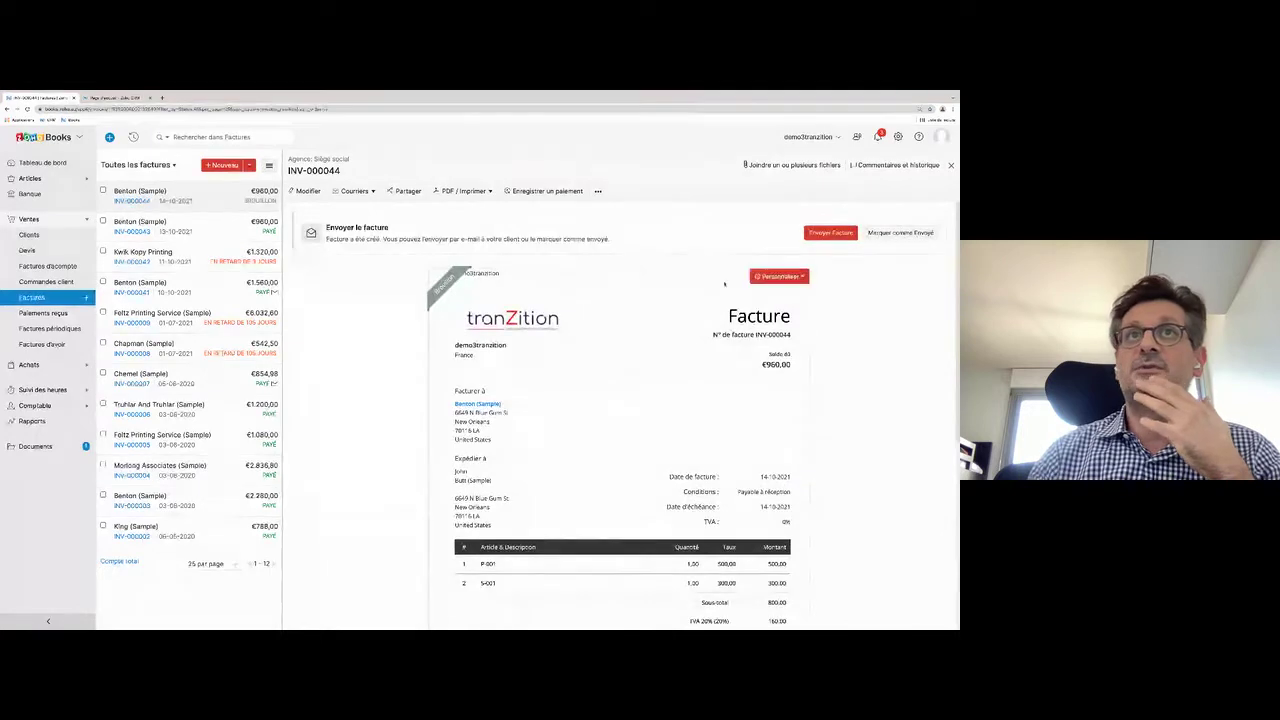
E-mail invoice INV-000044 to the Benton (Sample) contacts with the invoice PDF attached.
{"action": "left_click", "coordinate": [829, 236]}
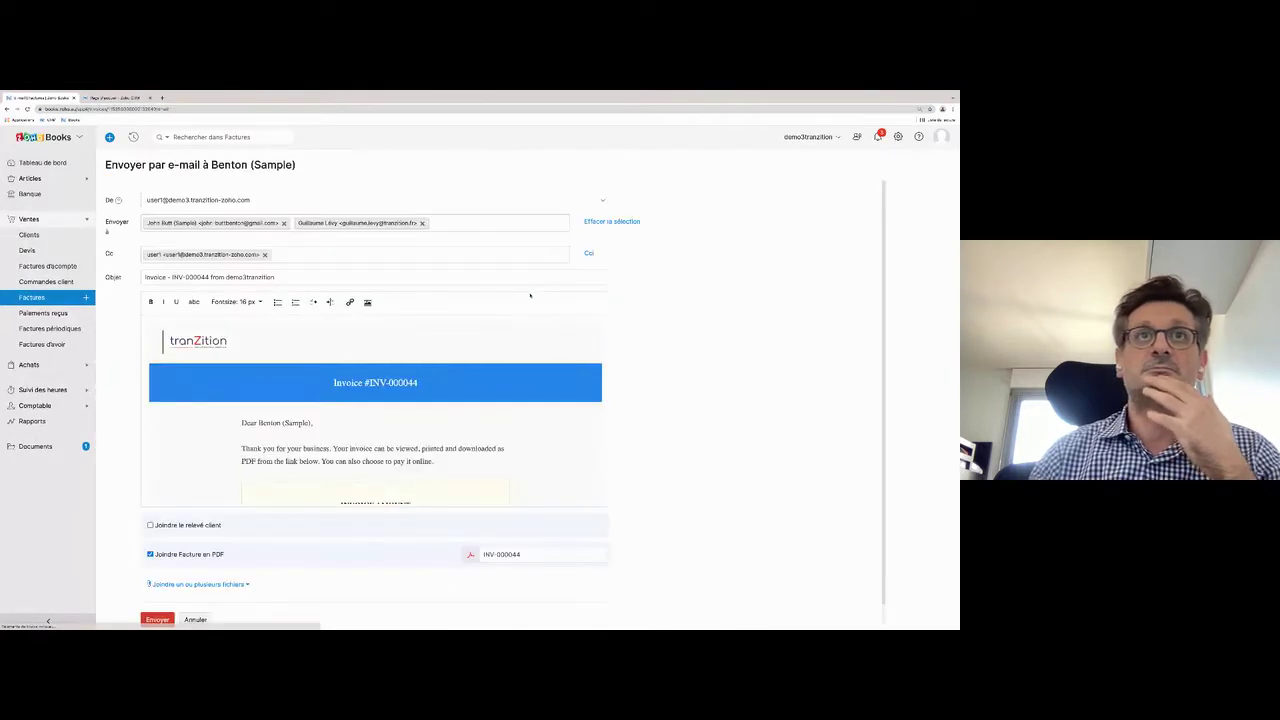
{"action": "scroll", "coordinate": [139, 503], "scroll_direction": "down", "scroll_amount": 5}
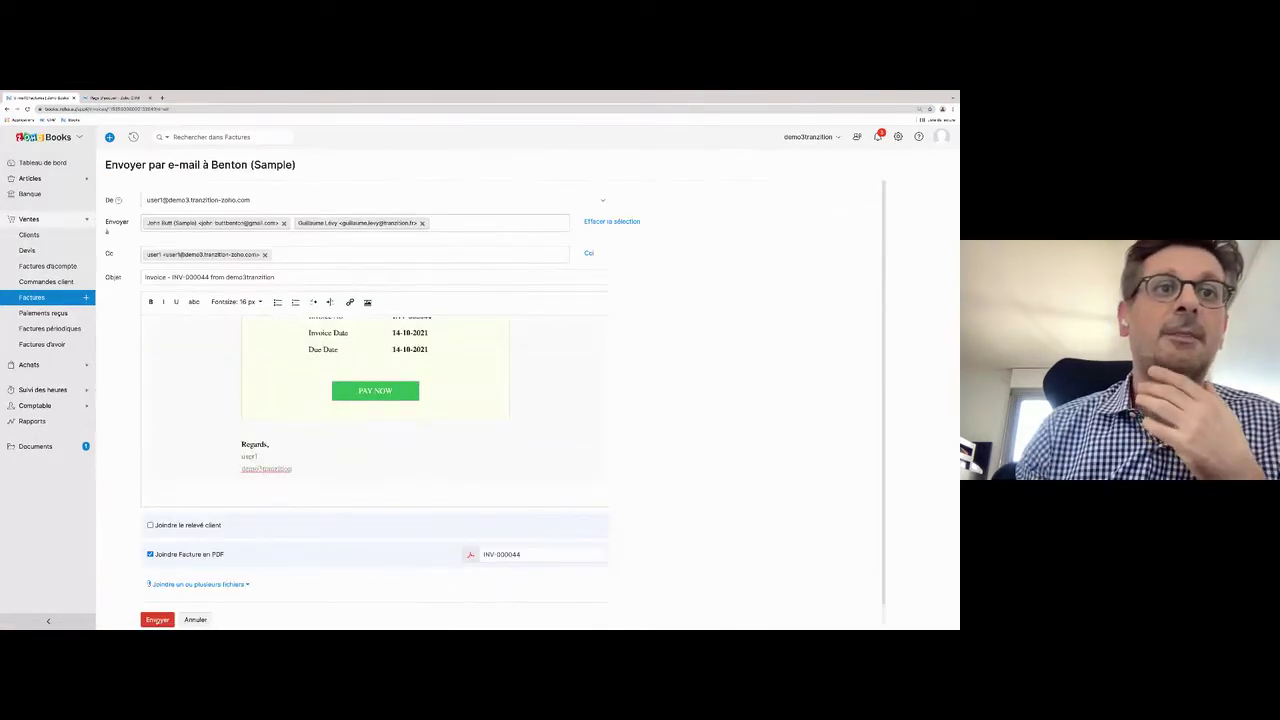
{"action": "left_click", "coordinate": [157, 619]}
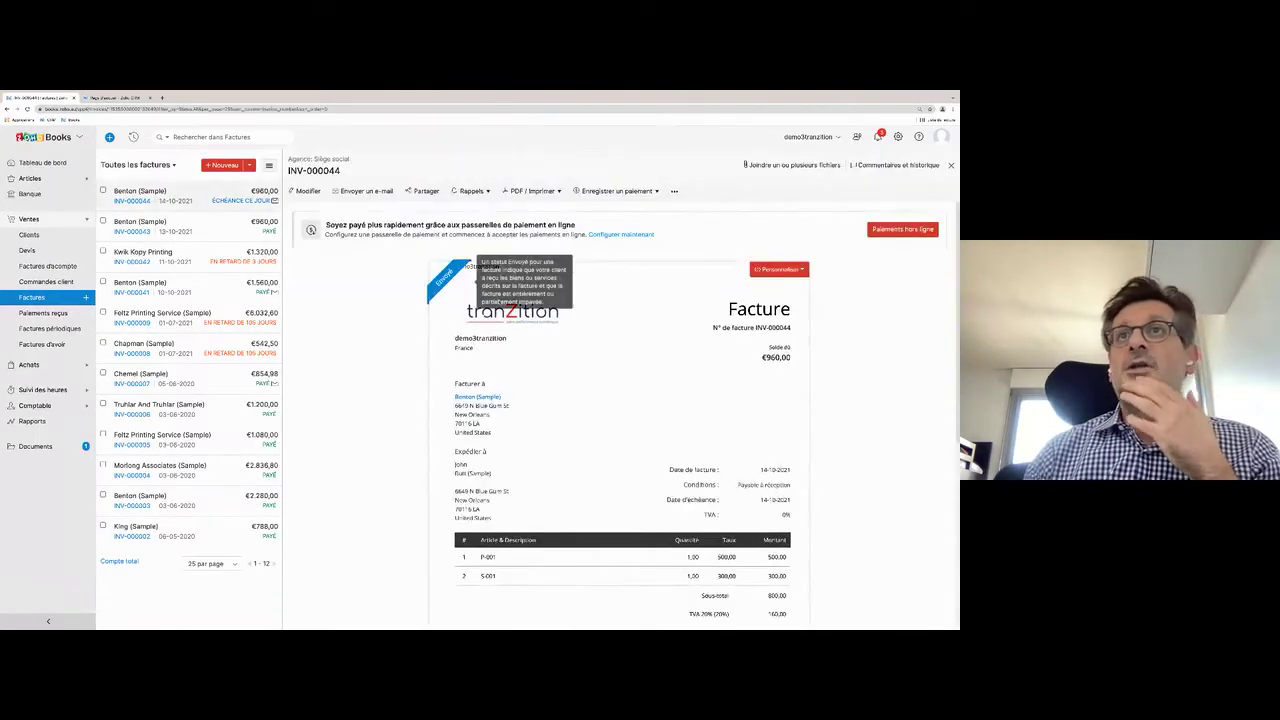
{"action": "scroll", "coordinate": [608, 364], "scroll_direction": "down", "scroll_amount": 1}
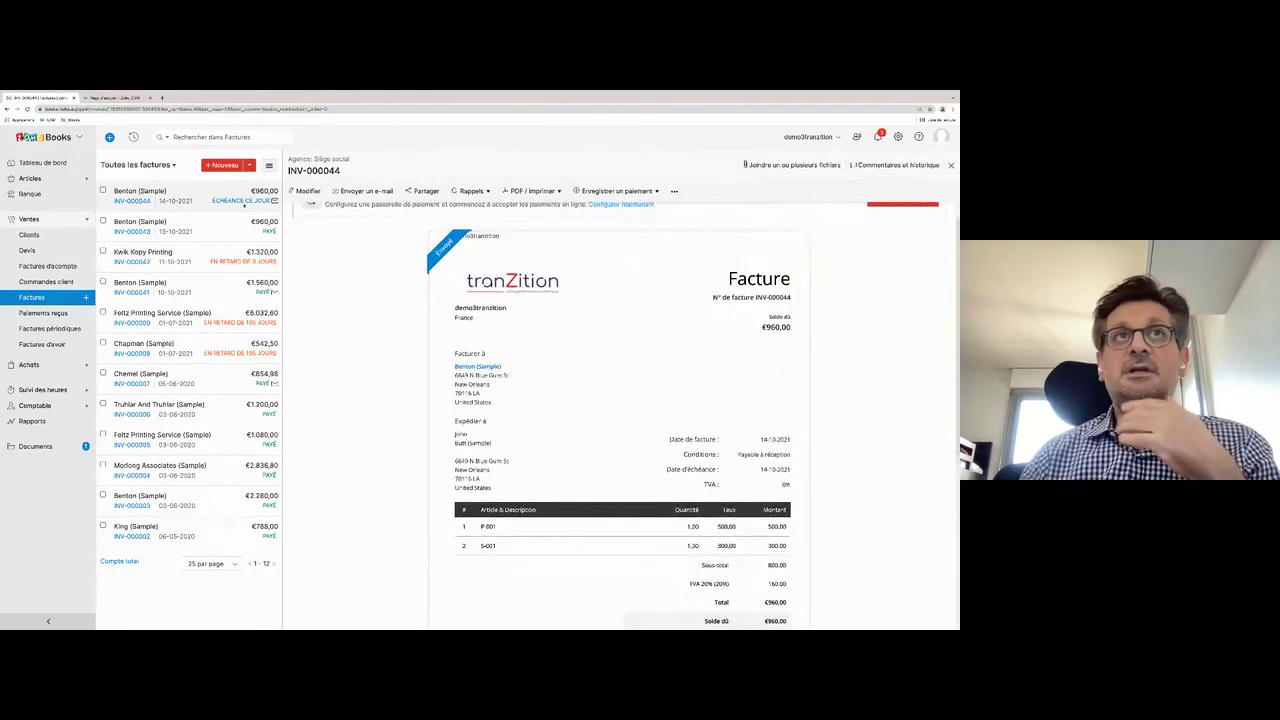
Open invoice INV-000044 from the invoice list and examine its contents and accounting journal entries.
{"action": "left_click", "coordinate": [55, 298]}
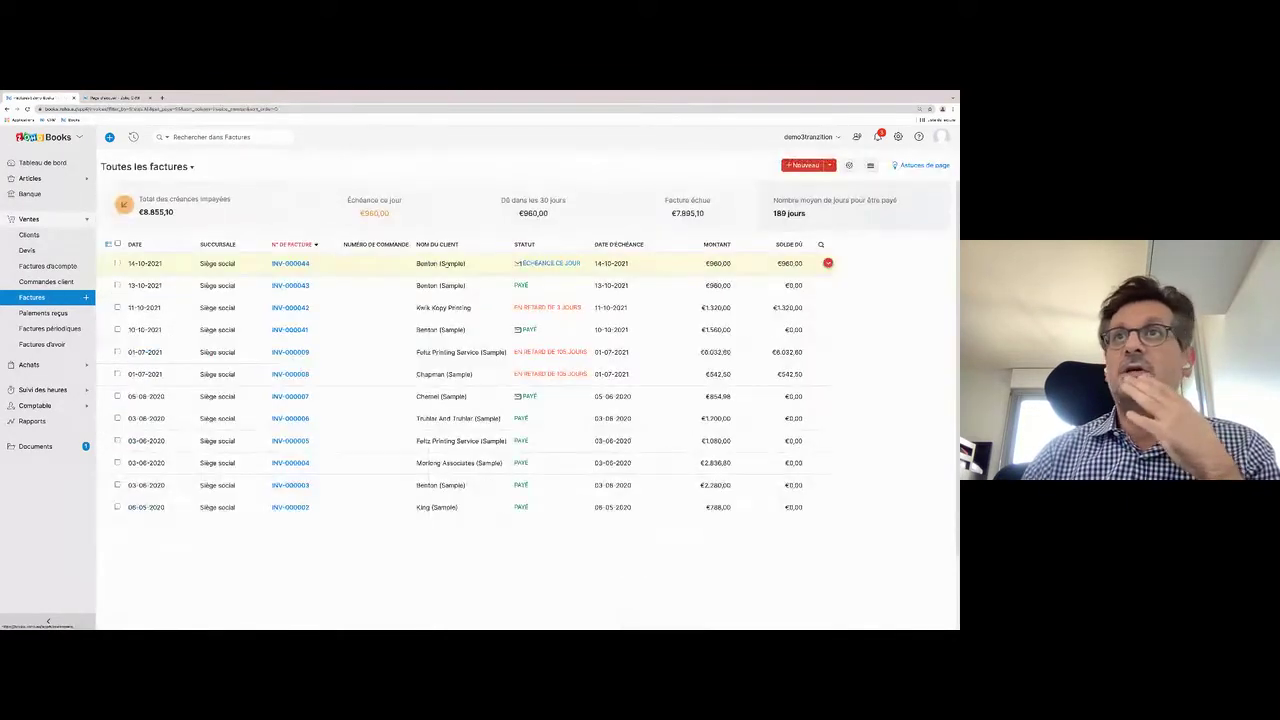
{"action": "left_click", "coordinate": [299, 264]}
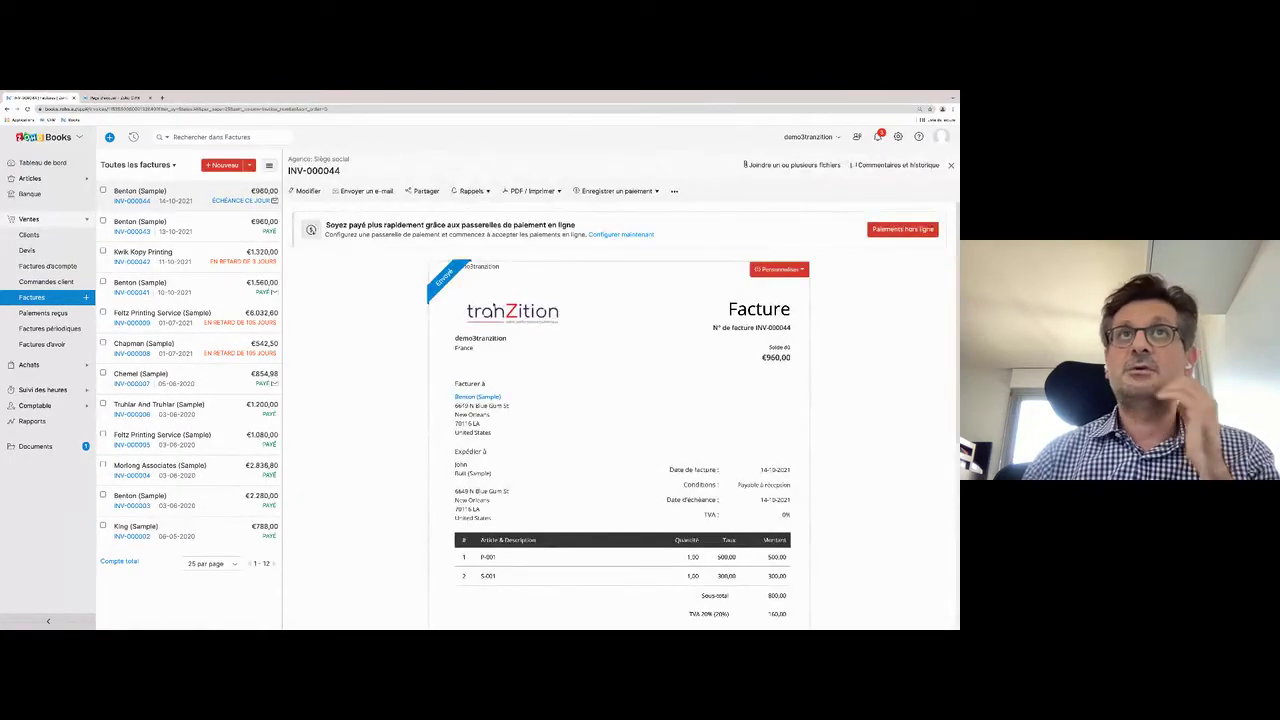
{"action": "scroll", "coordinate": [513, 374], "scroll_direction": "down", "scroll_amount": 6}
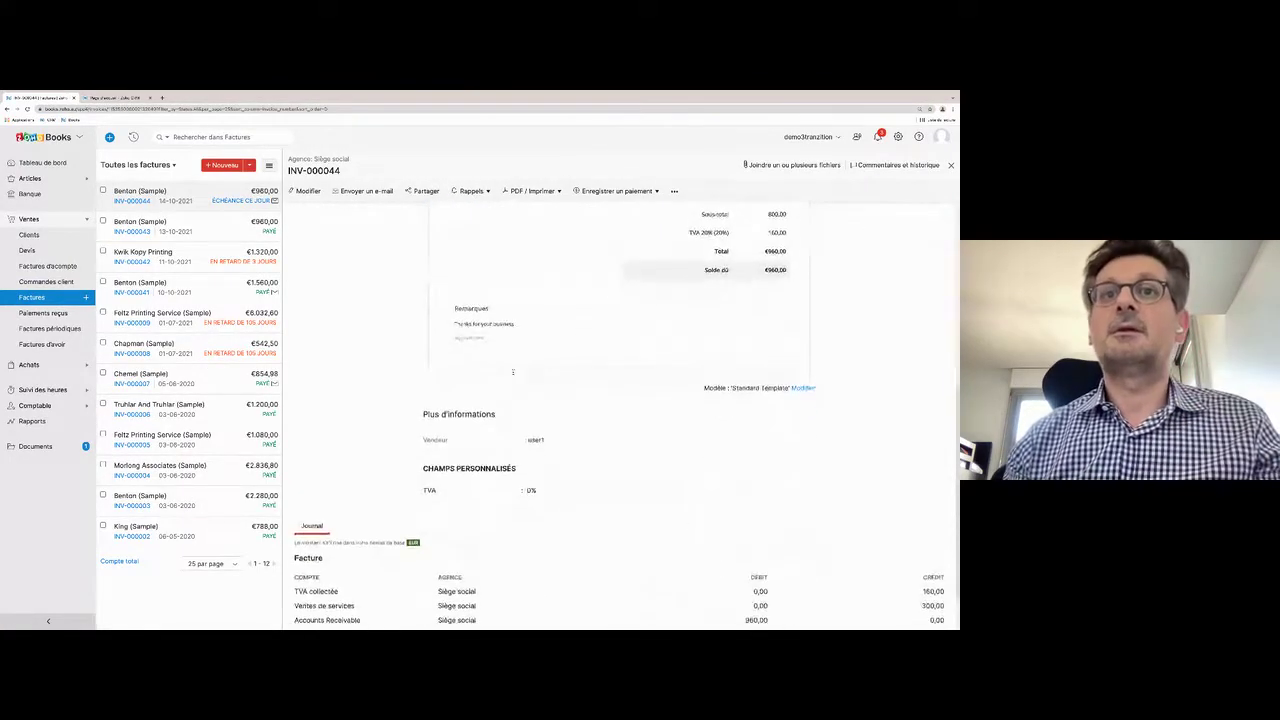
{"action": "scroll", "coordinate": [513, 374], "scroll_direction": "up", "scroll_amount": 6}
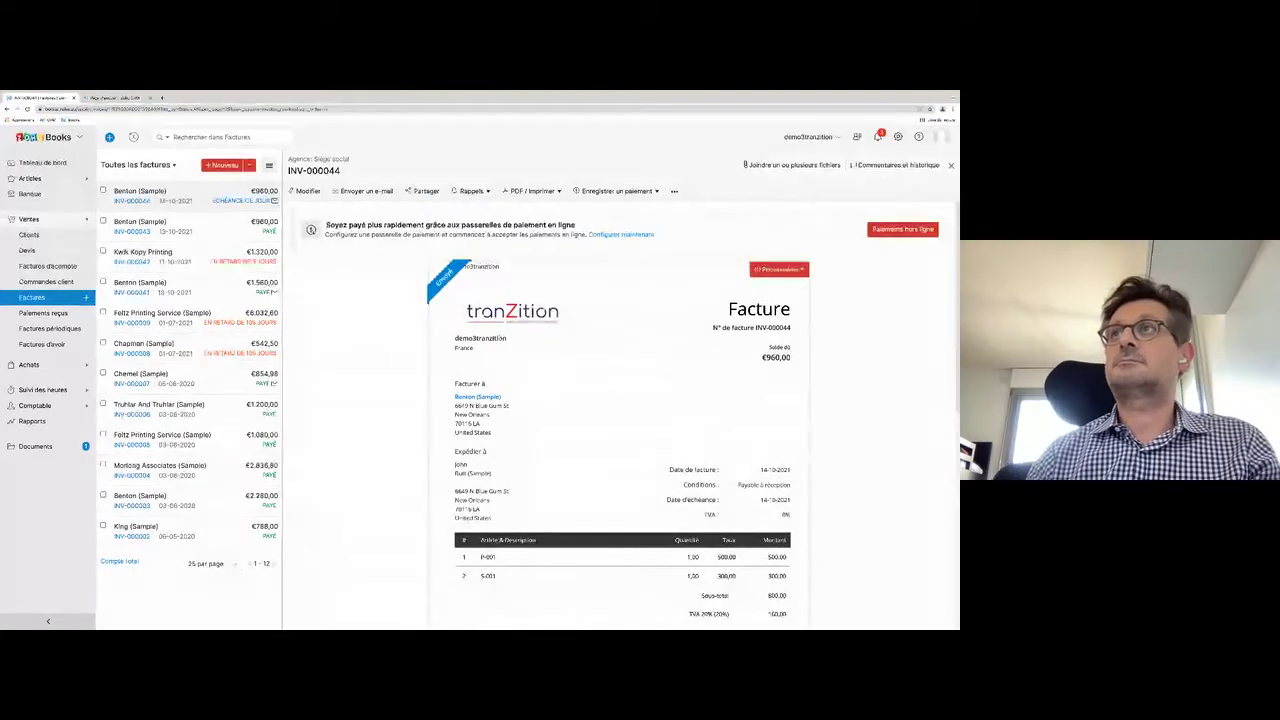
{"action": "mouse_move", "coordinate": [578, 292]}
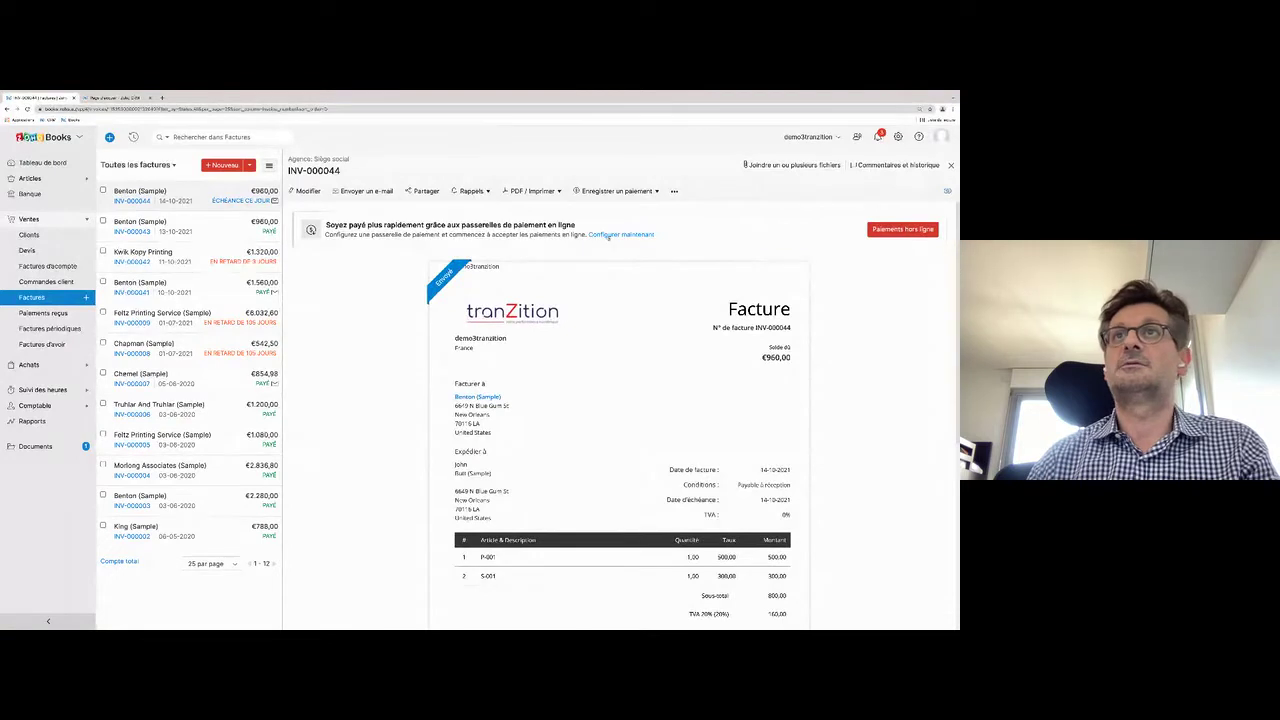
{"action": "scroll", "coordinate": [590, 330], "scroll_direction": "down", "scroll_amount": 2}
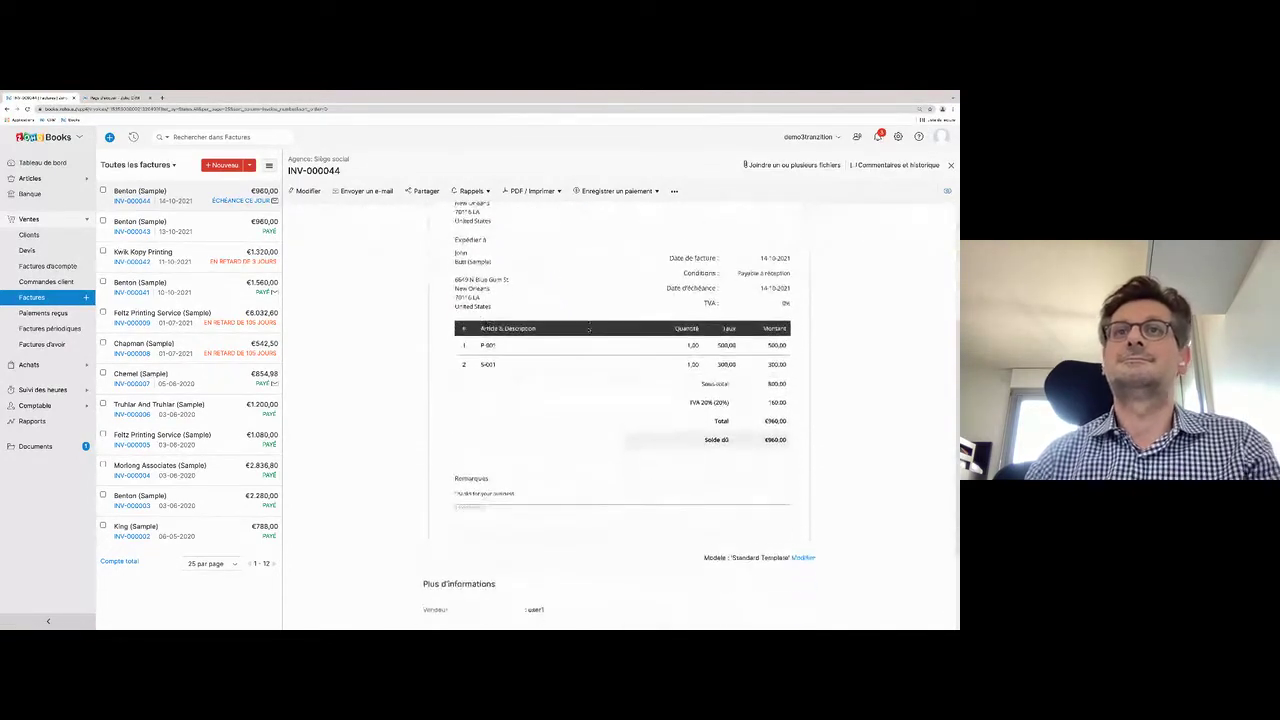
{"action": "scroll", "coordinate": [589, 330], "scroll_direction": "down", "scroll_amount": 3}
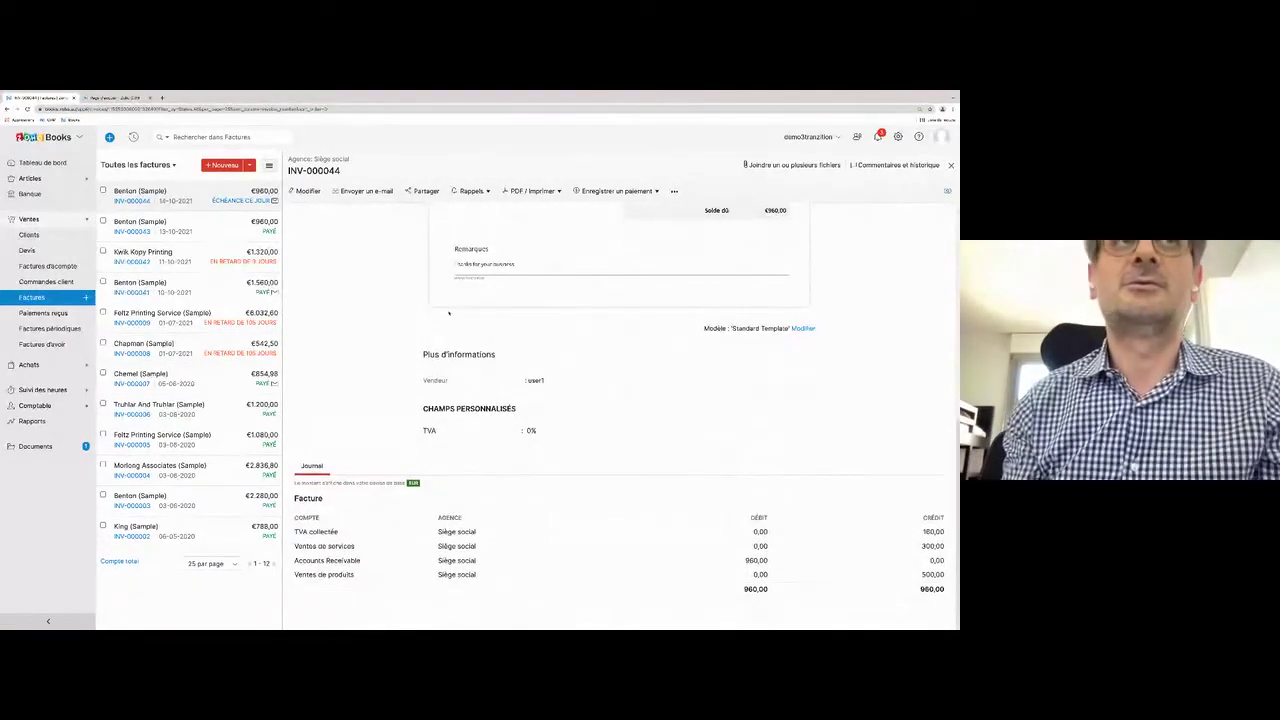
{"action": "scroll", "coordinate": [451, 318], "scroll_direction": "up", "scroll_amount": 5}
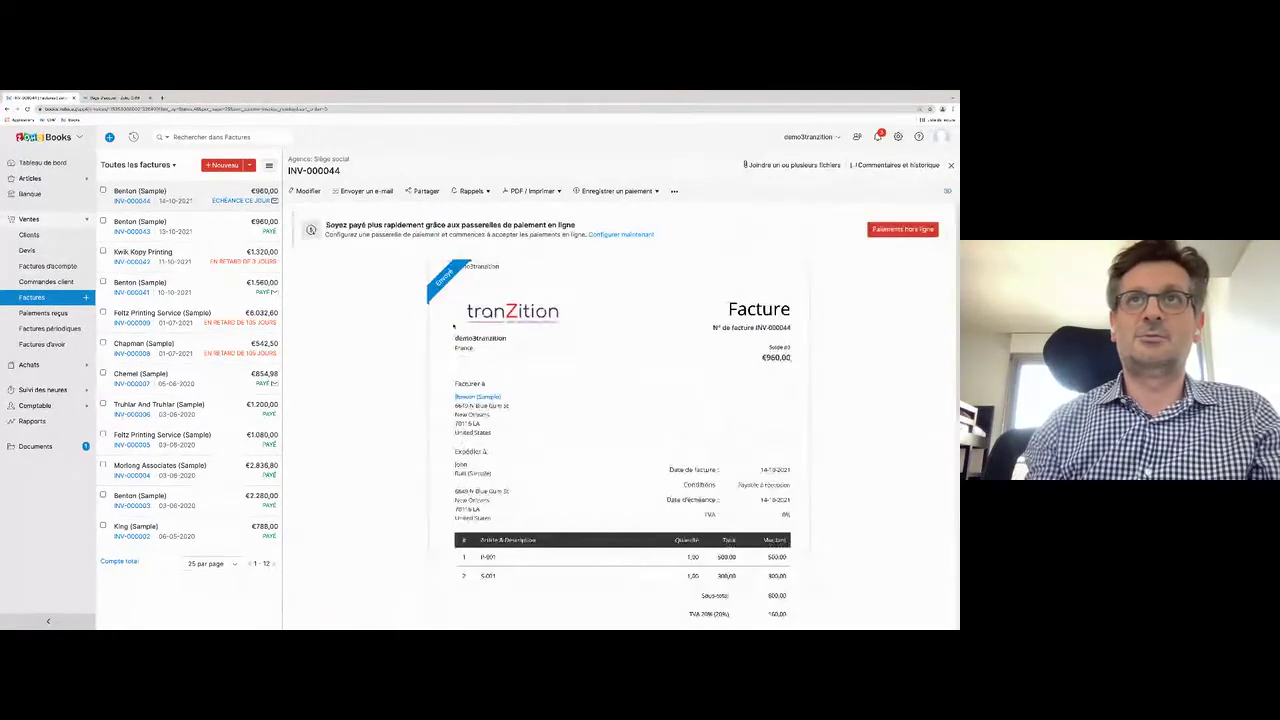
Open the Benton (Sample) customer record from the invoice and look through the customer's transactions.
{"action": "left_click", "coordinate": [480, 398]}
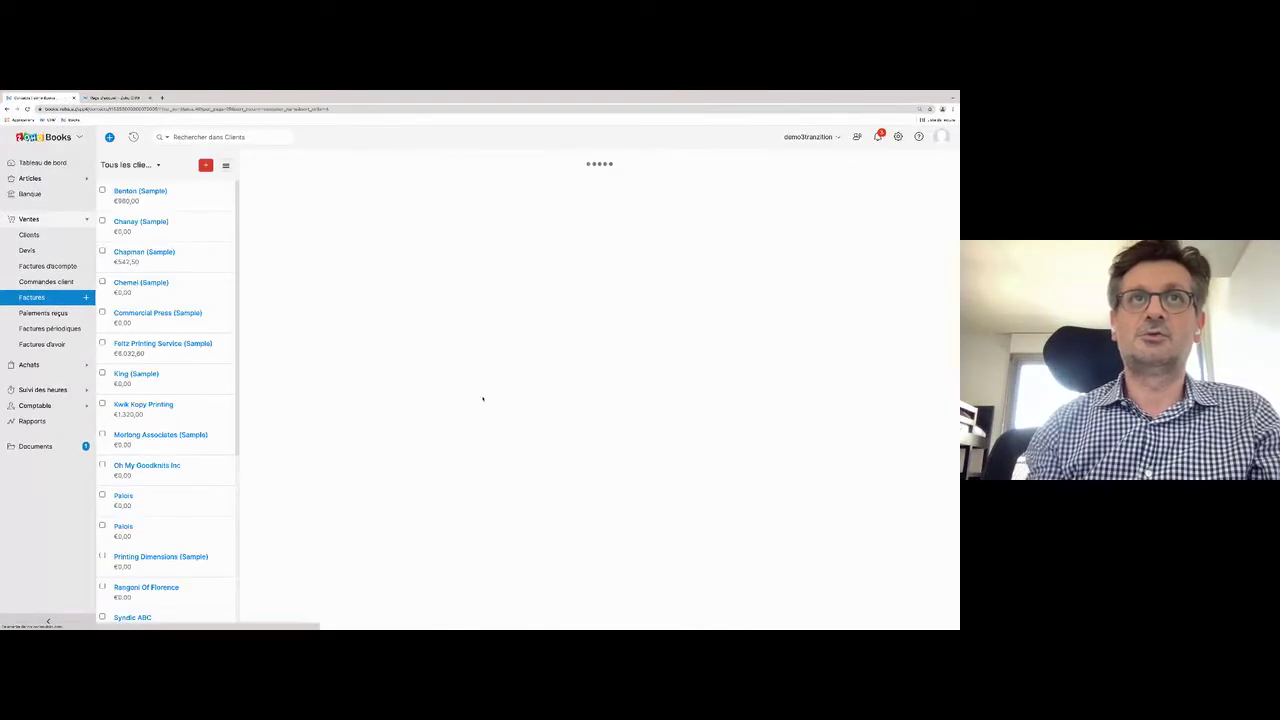
{"action": "left_click", "coordinate": [381, 195]}
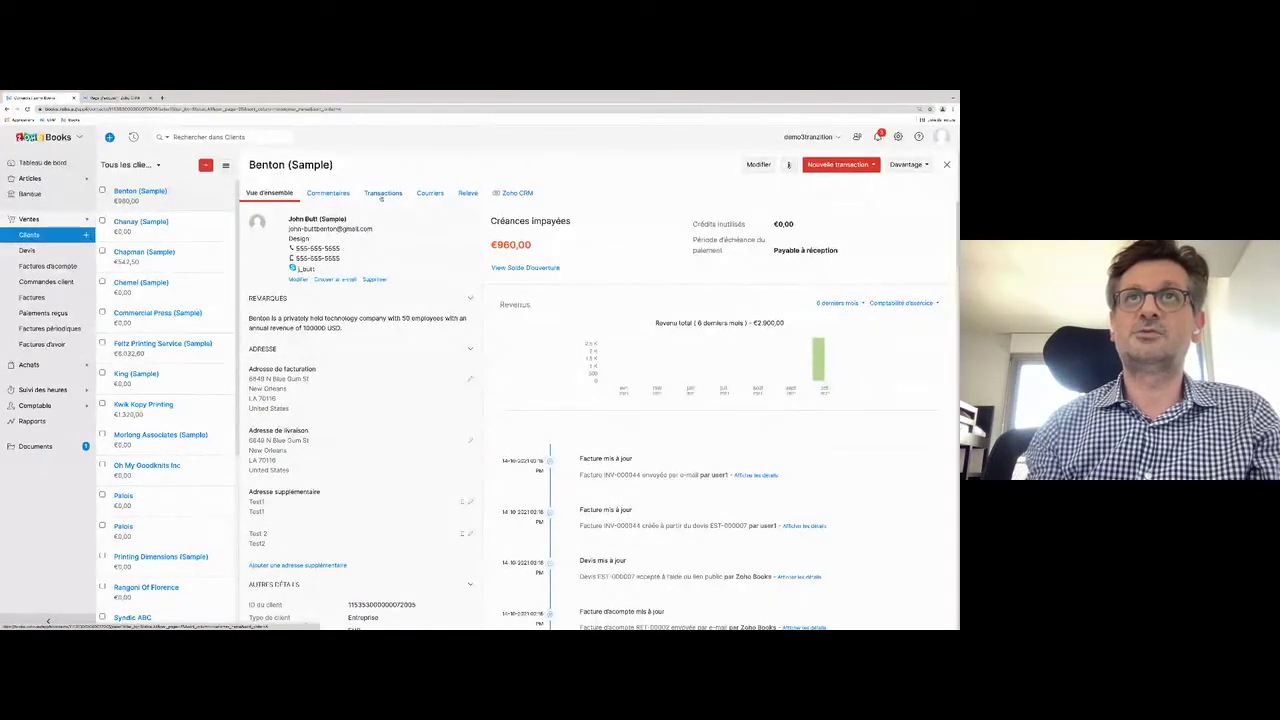
{"action": "scroll", "coordinate": [405, 370], "scroll_direction": "down", "scroll_amount": 2}
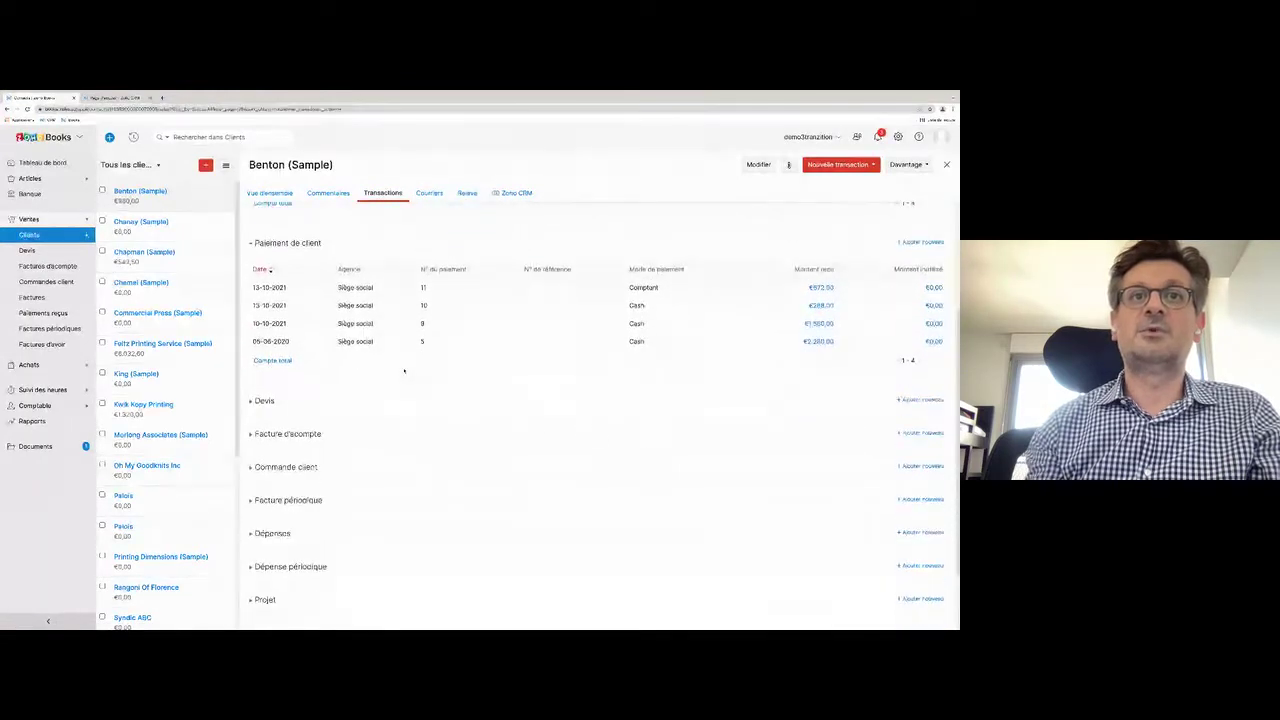
Expand the down payment invoices in the Benton (Sample) transactions and review them together with the customer's invoices and payments.
{"action": "left_click", "coordinate": [280, 436]}
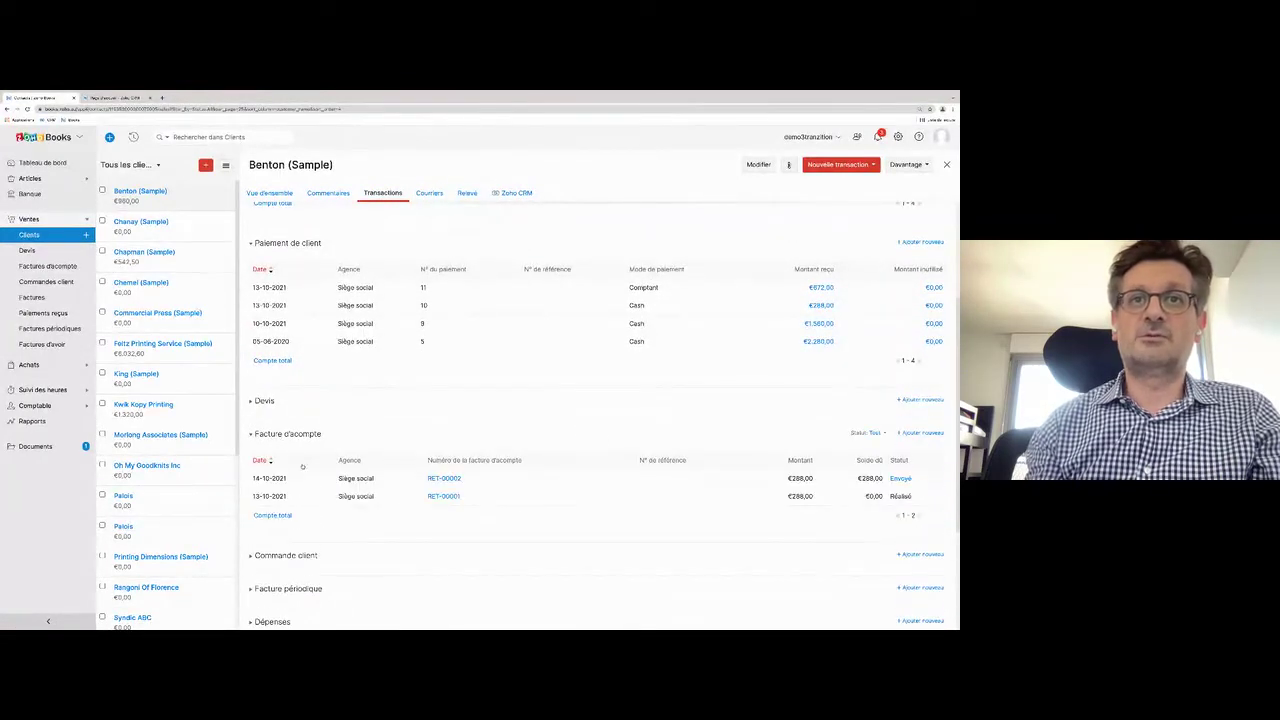
{"action": "scroll", "coordinate": [404, 480], "scroll_direction": "down", "scroll_amount": 1}
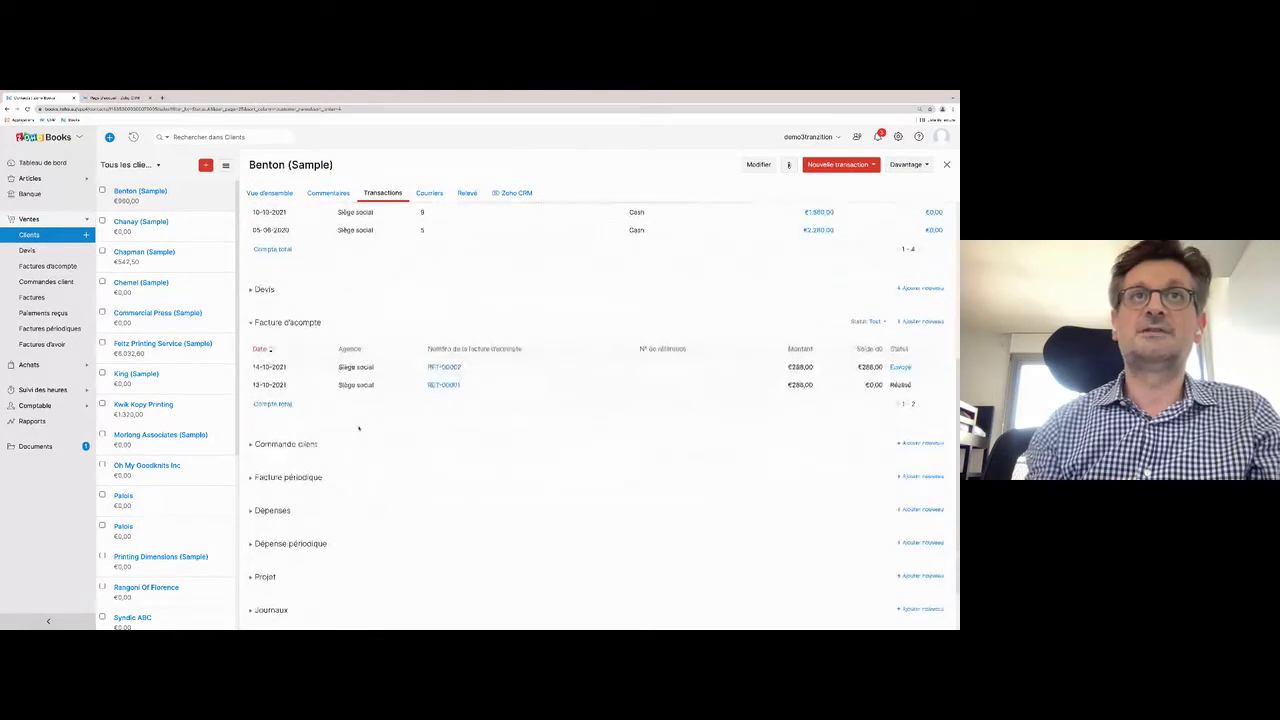
{"action": "scroll", "coordinate": [380, 450], "scroll_direction": "up", "scroll_amount": 3}
{"action": "scroll", "coordinate": [359, 427], "scroll_direction": "up", "scroll_amount": 1}
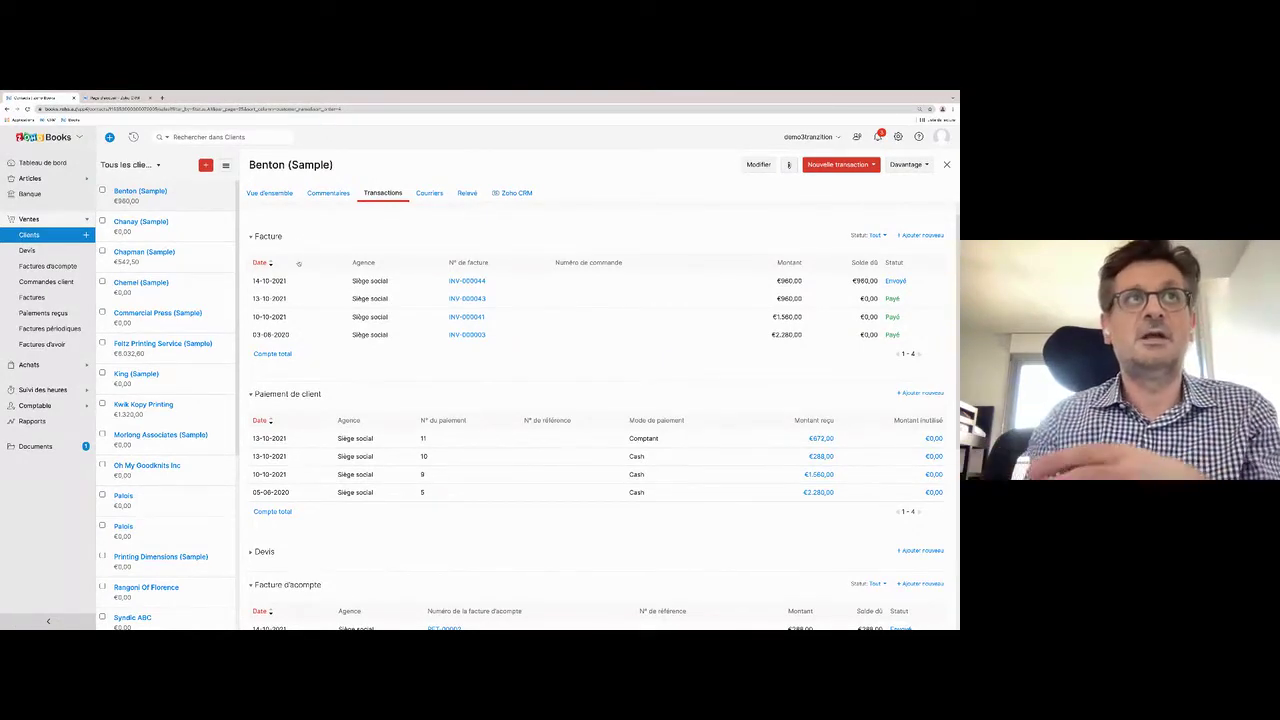
Match the uncategorized €288,00 deposit in the HSBC bank account to Benton (Sample) down payment invoice RET-00002.
{"action": "left_click", "coordinate": [50, 196]}
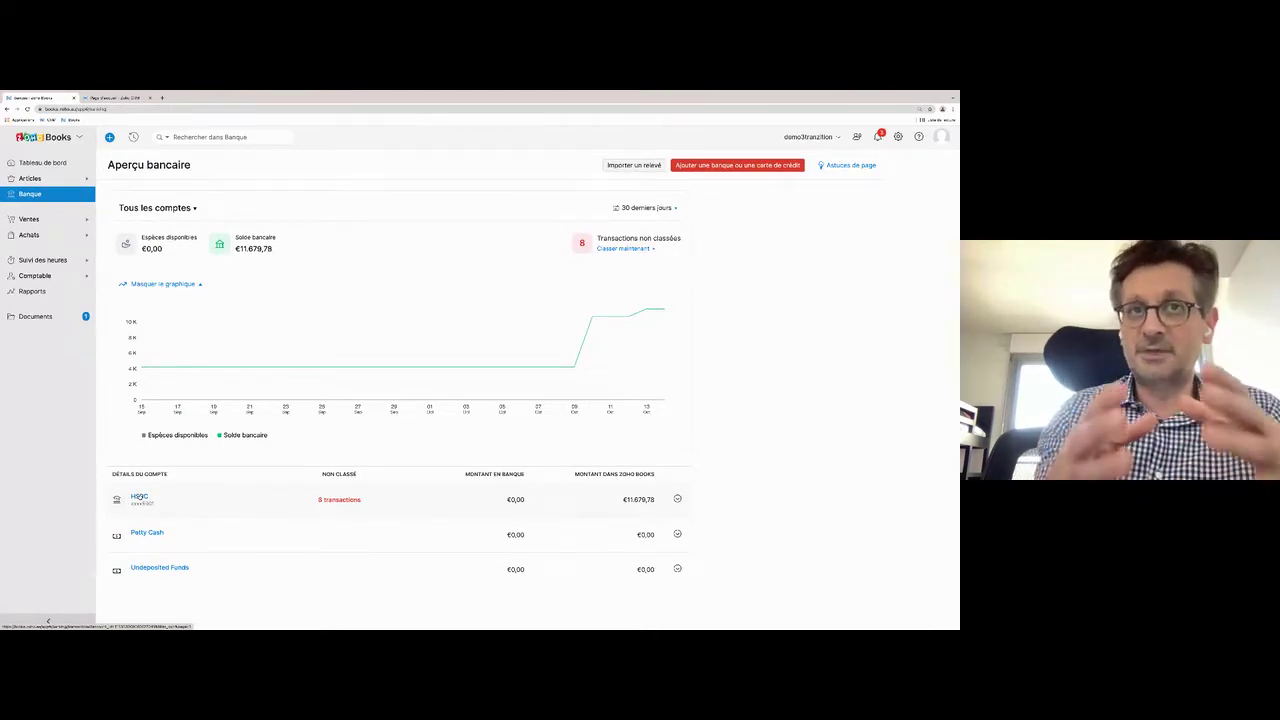
{"action": "left_click", "coordinate": [139, 497]}
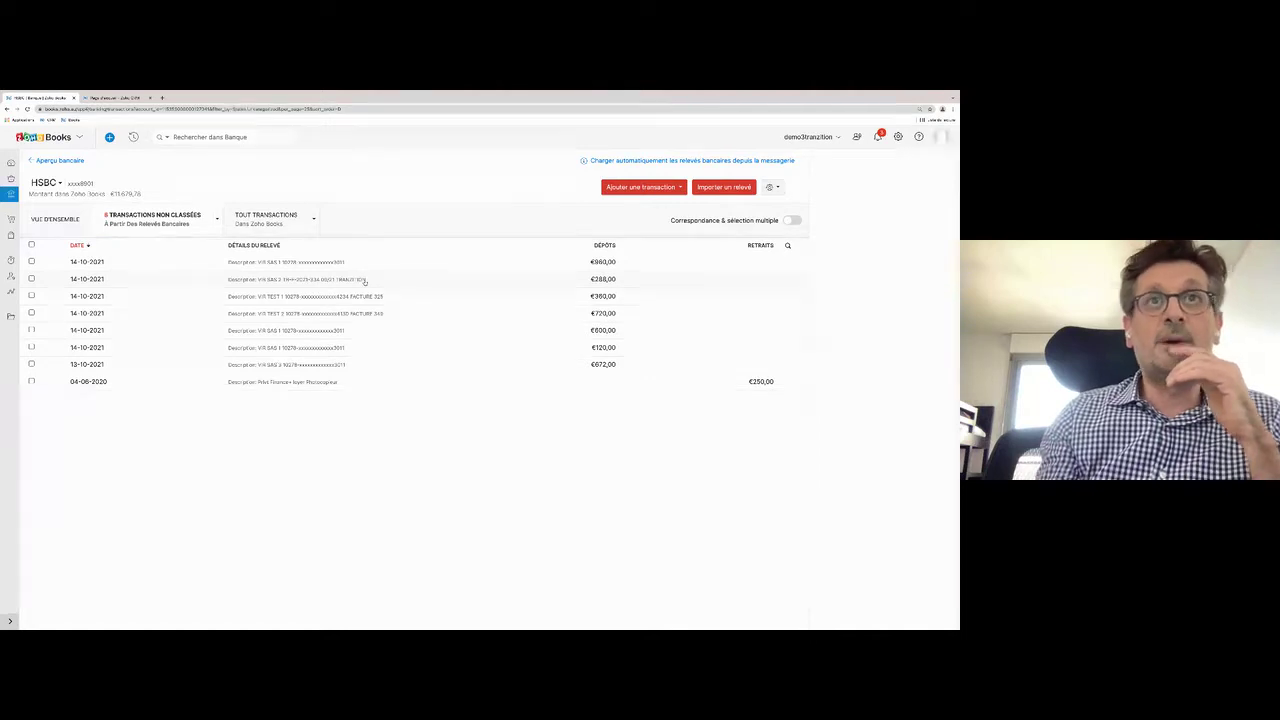
{"action": "left_click", "coordinate": [365, 281]}
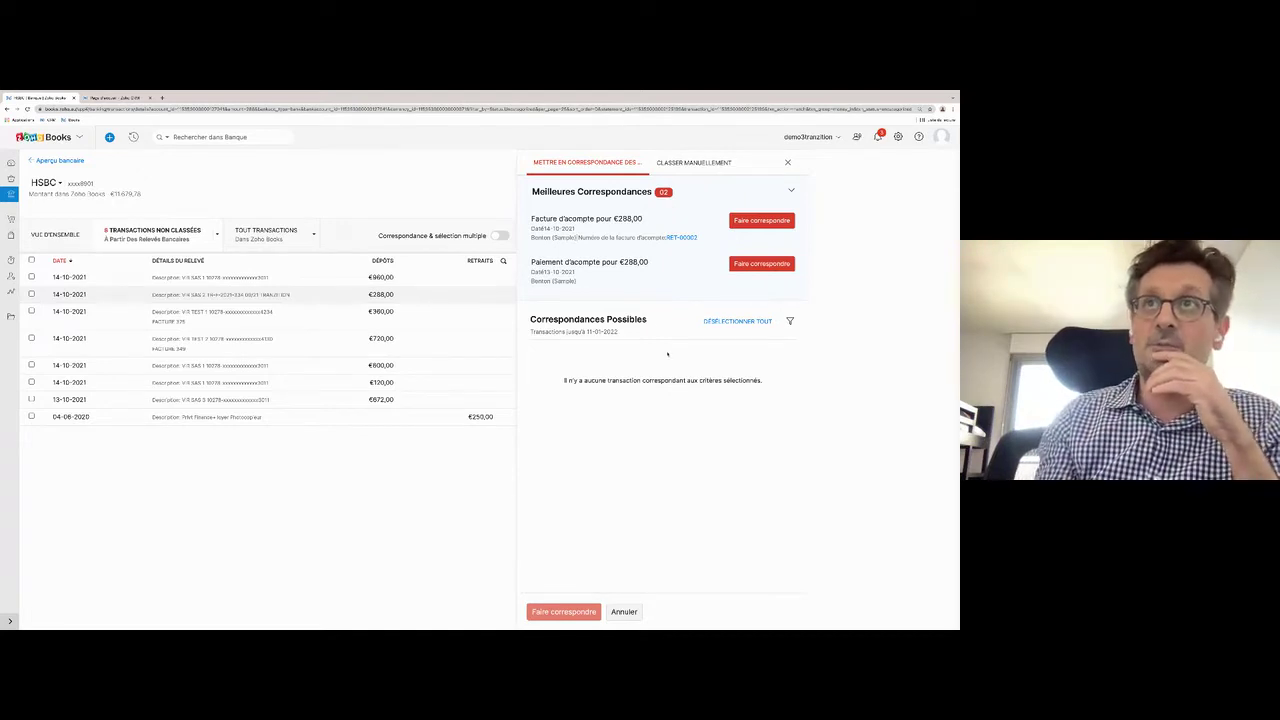
{"action": "left_click", "coordinate": [759, 220]}
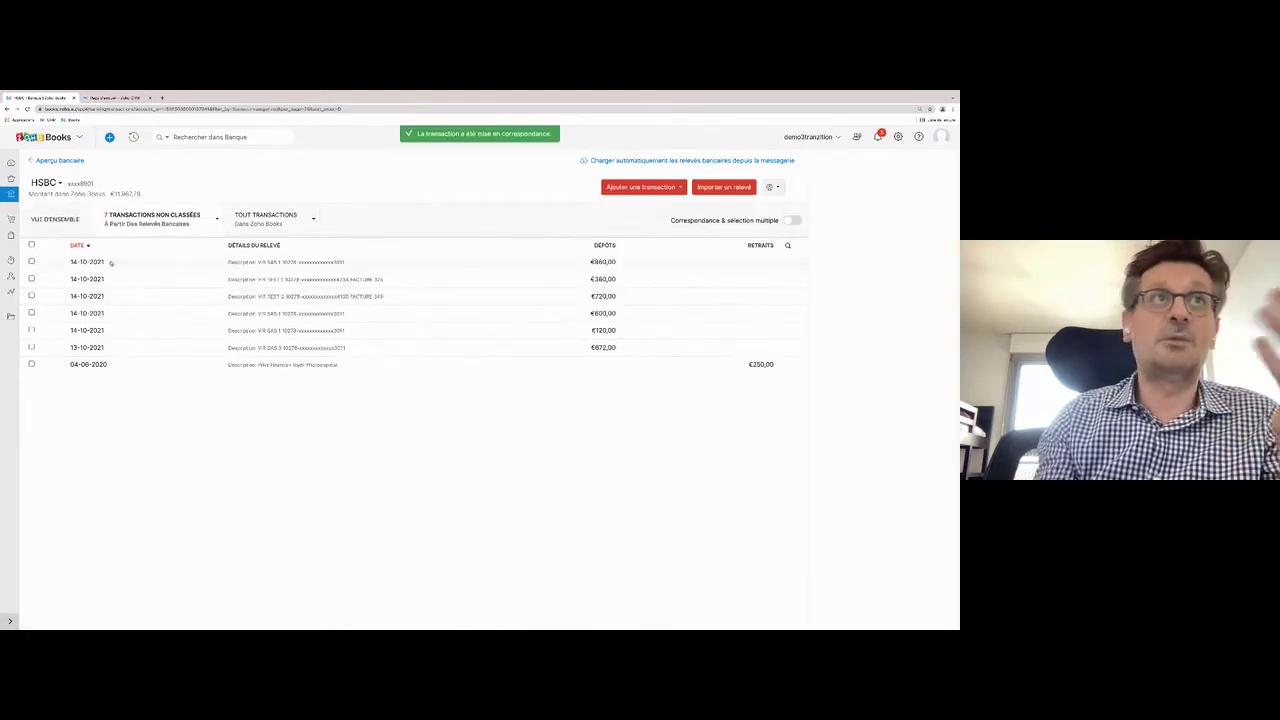
Open down payment invoice RET-00002 from the down payment invoice list and check its status and payment history.
{"action": "left_click", "coordinate": [10, 218]}
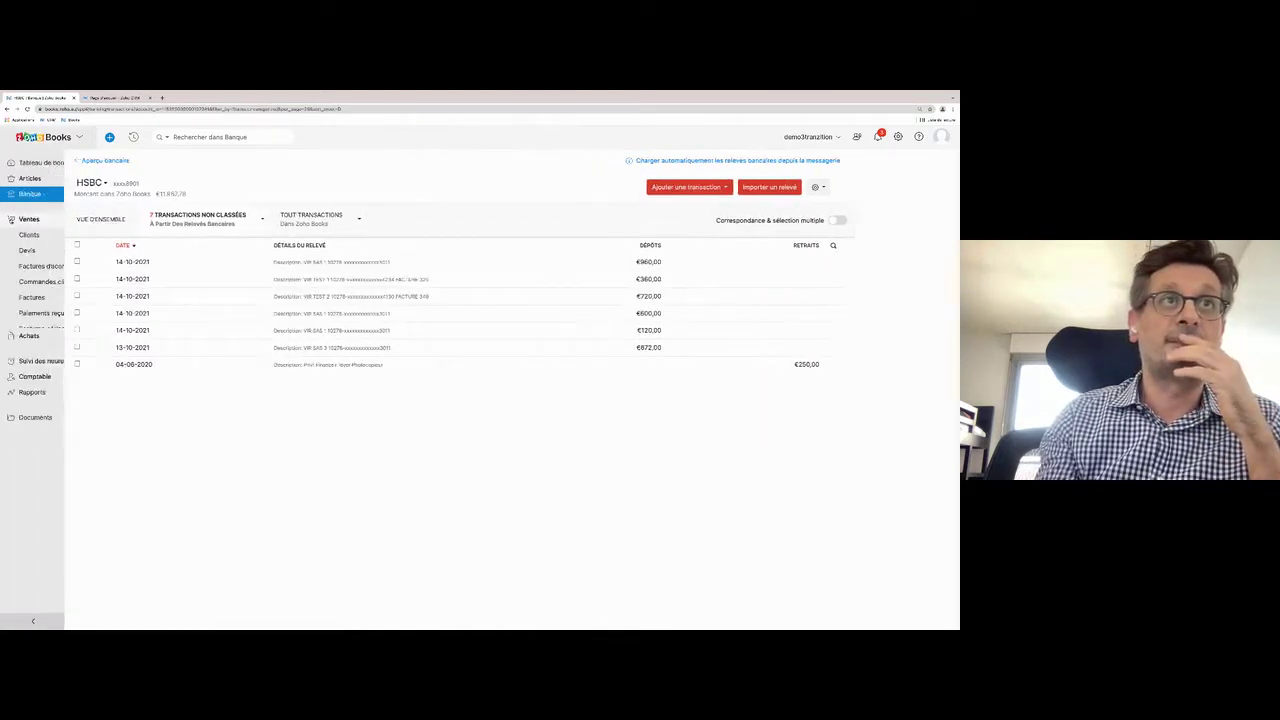
{"action": "left_click", "coordinate": [47, 266]}
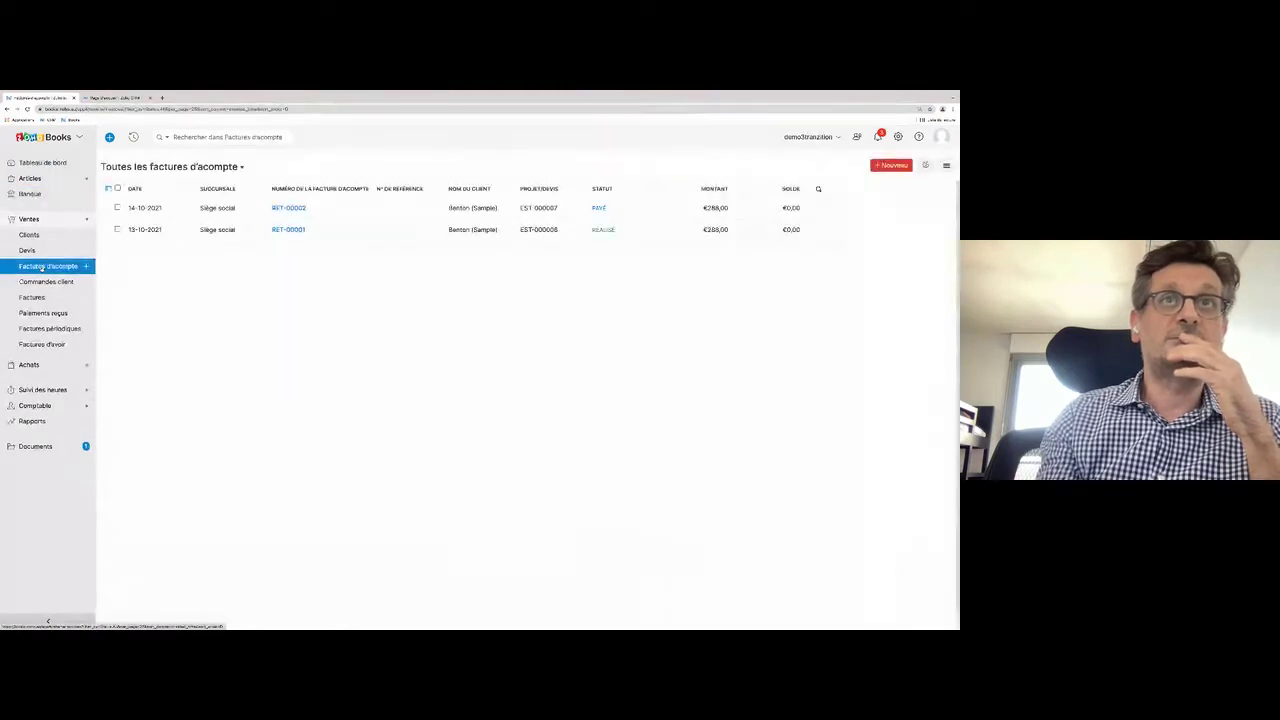
{"action": "left_click", "coordinate": [286, 208]}
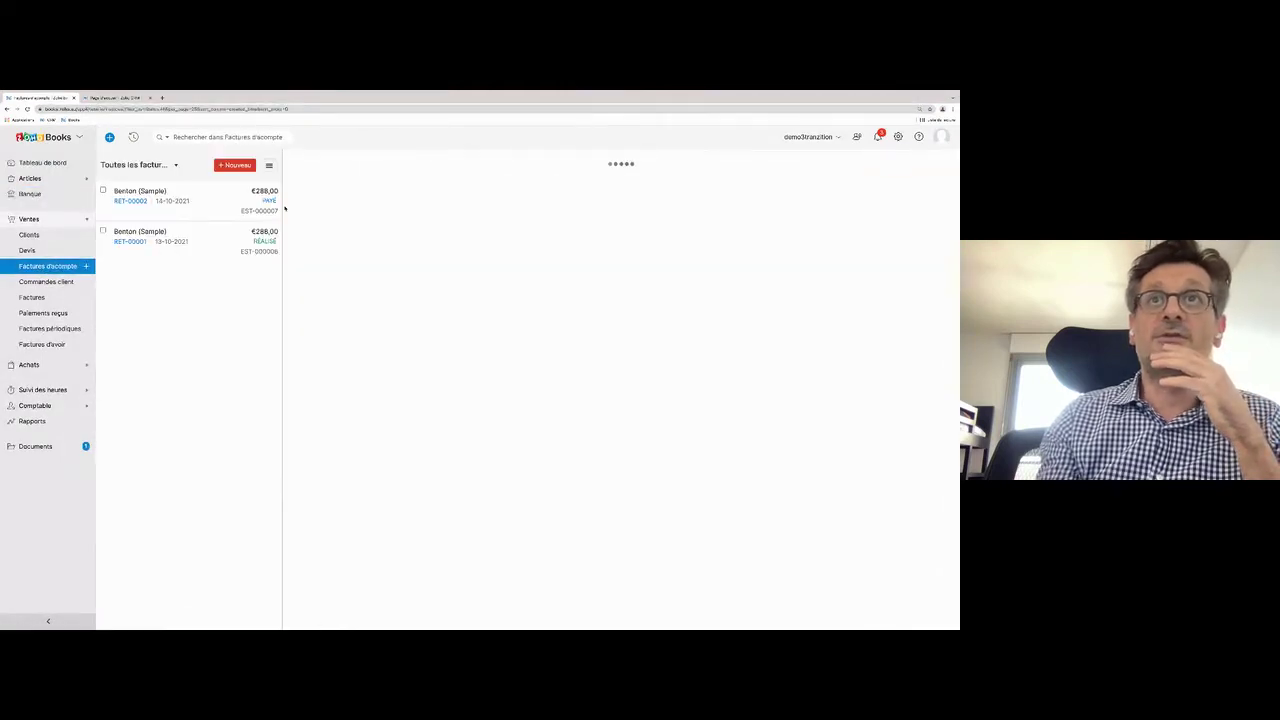
{"action": "scroll", "coordinate": [600, 400], "scroll_direction": "down", "scroll_amount": 1}
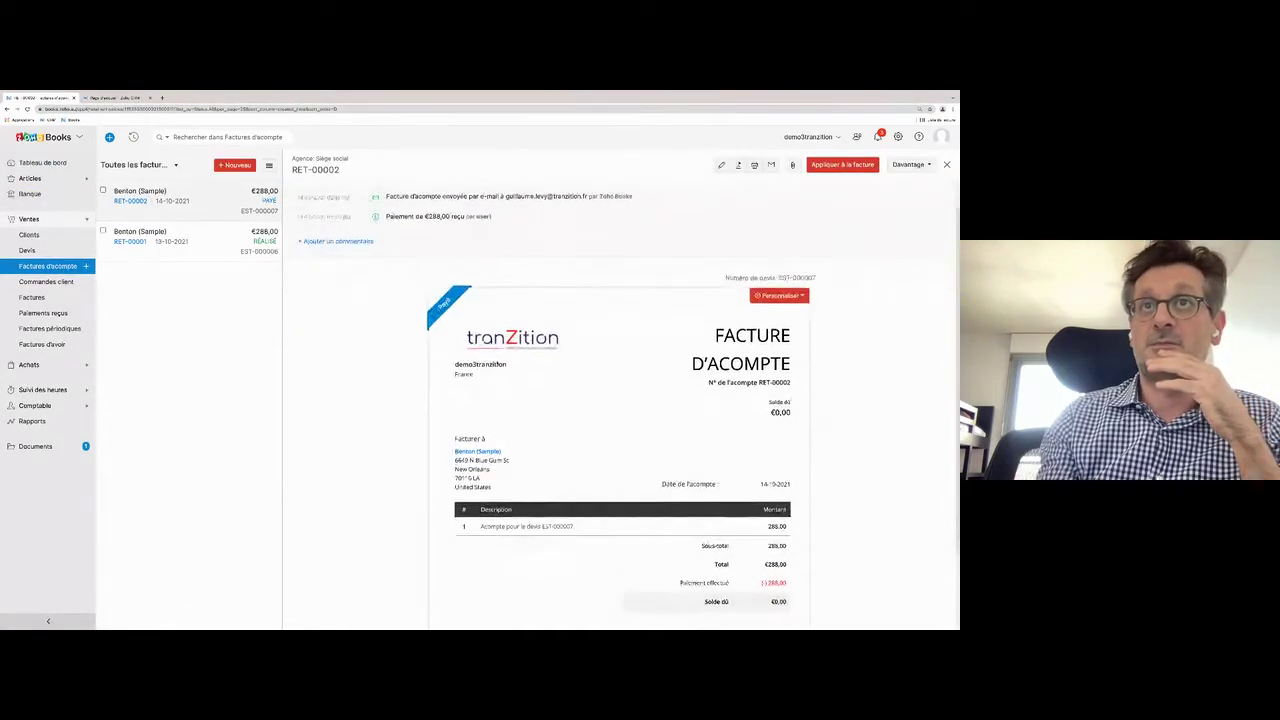
Open invoice INV-000044 and apply 288 of the available down payment RET-00002 to it.
{"action": "left_click", "coordinate": [45, 297]}
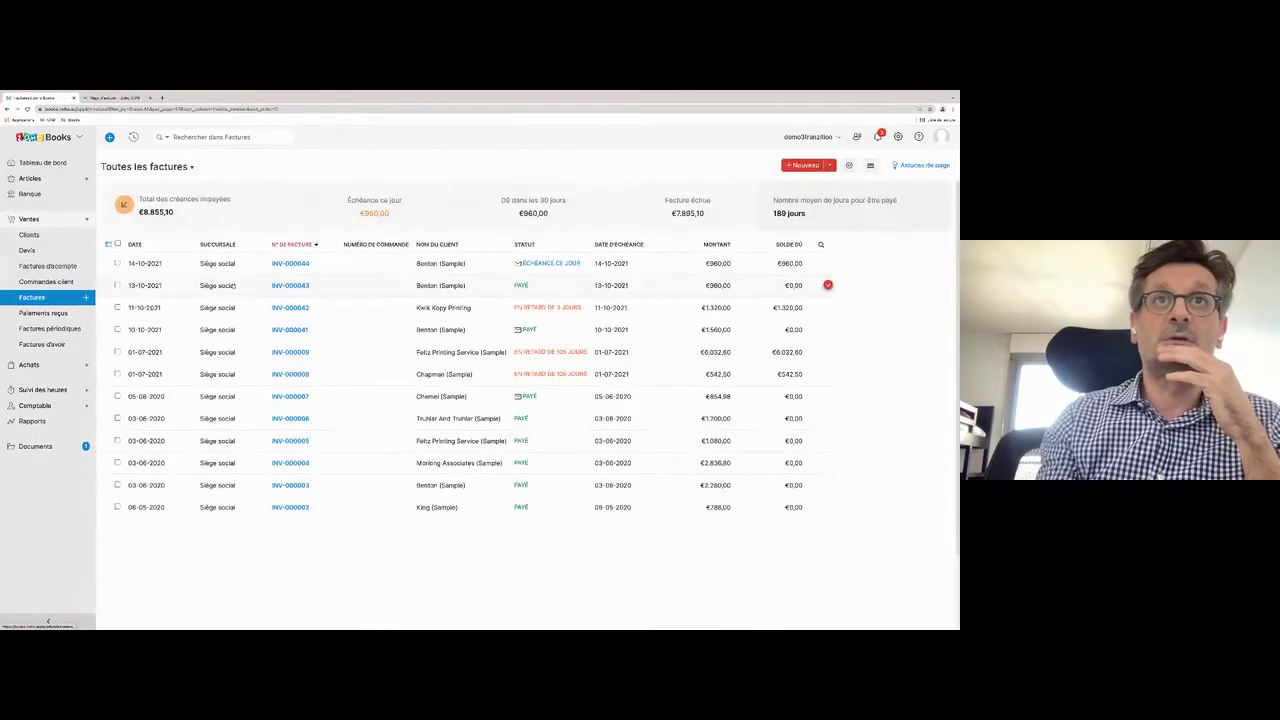
{"action": "left_click", "coordinate": [290, 264]}
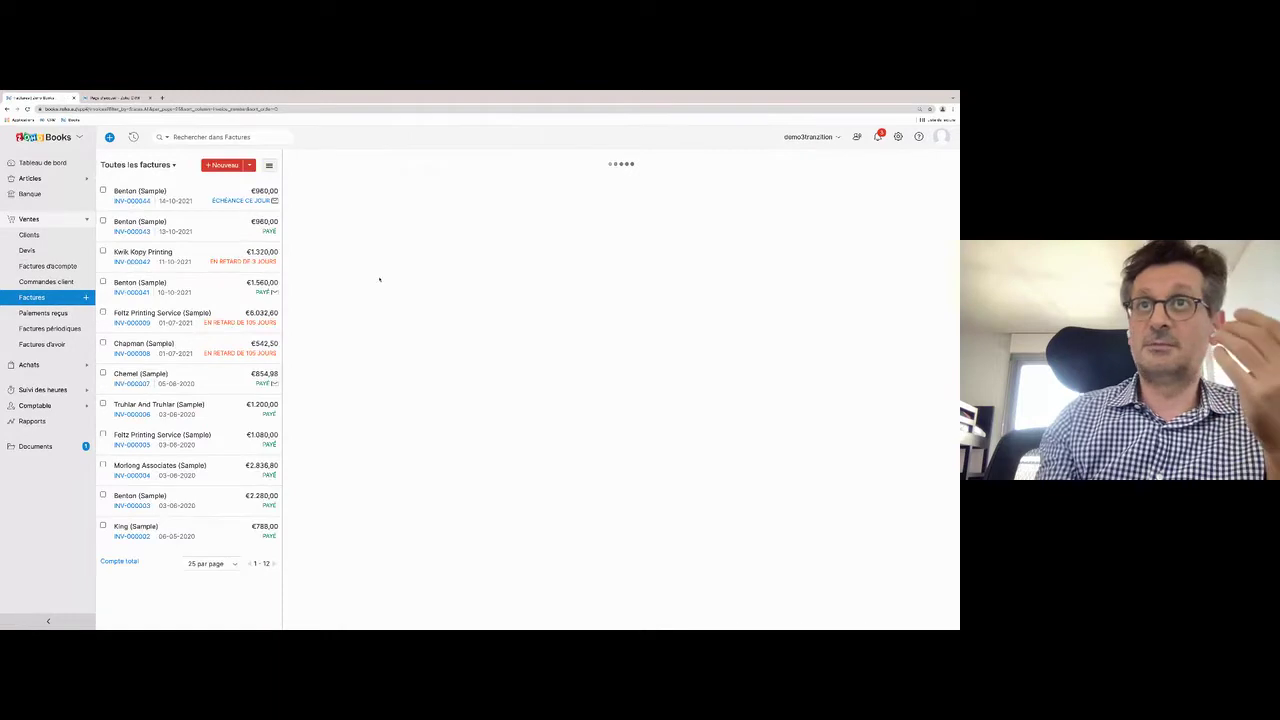
{"action": "scroll", "coordinate": [620, 420], "scroll_direction": "down", "scroll_amount": 5}
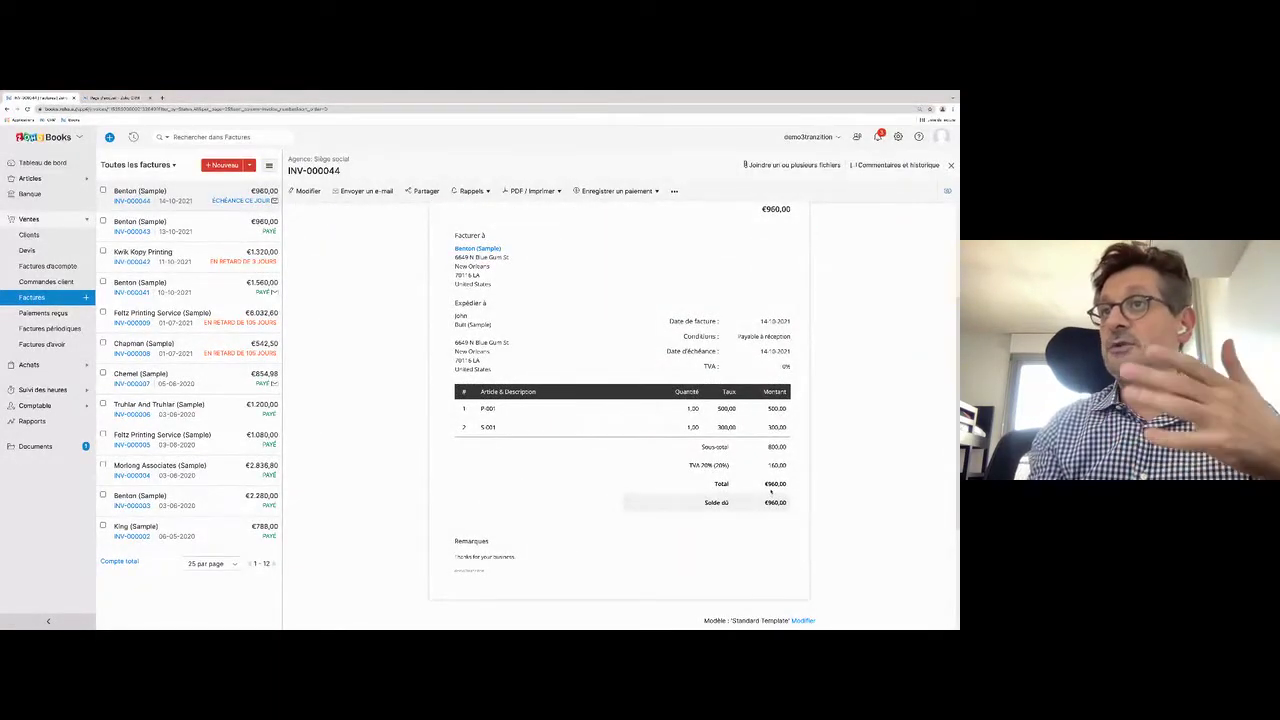
{"action": "scroll", "coordinate": [770, 490], "scroll_direction": "up", "scroll_amount": 5}
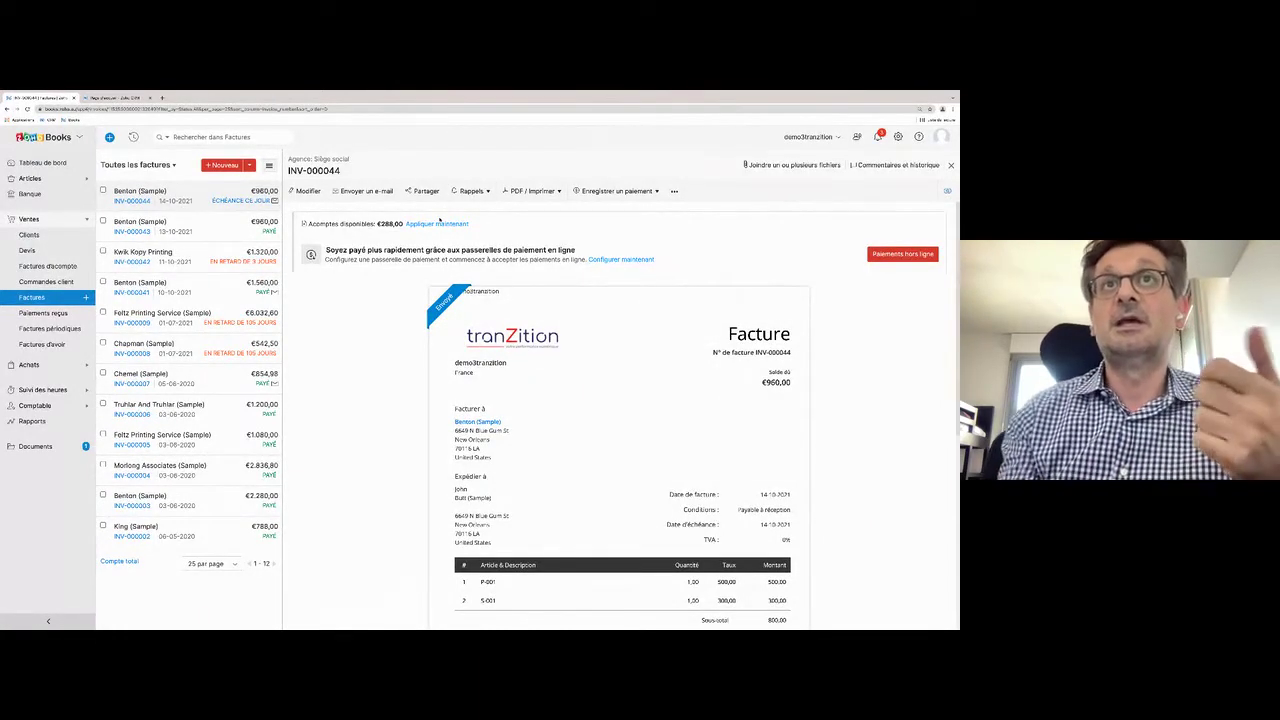
{"action": "left_click", "coordinate": [438, 224]}
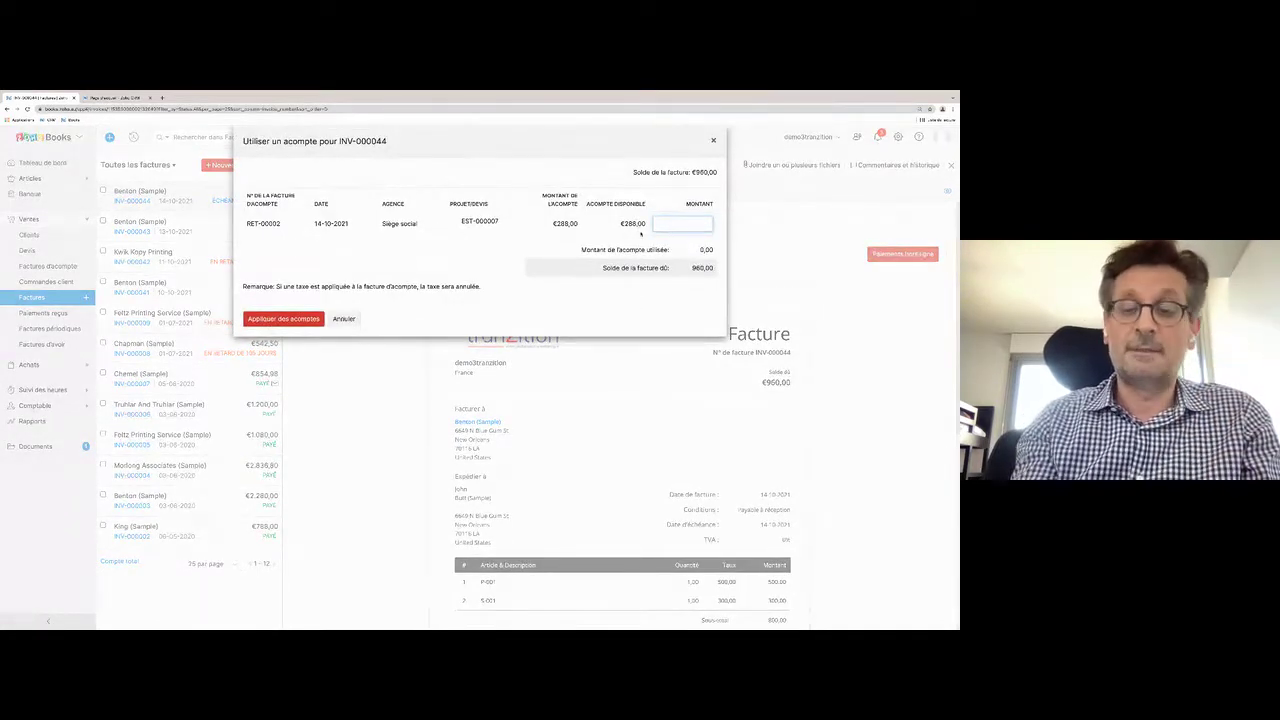
{"action": "type", "text": "288"}
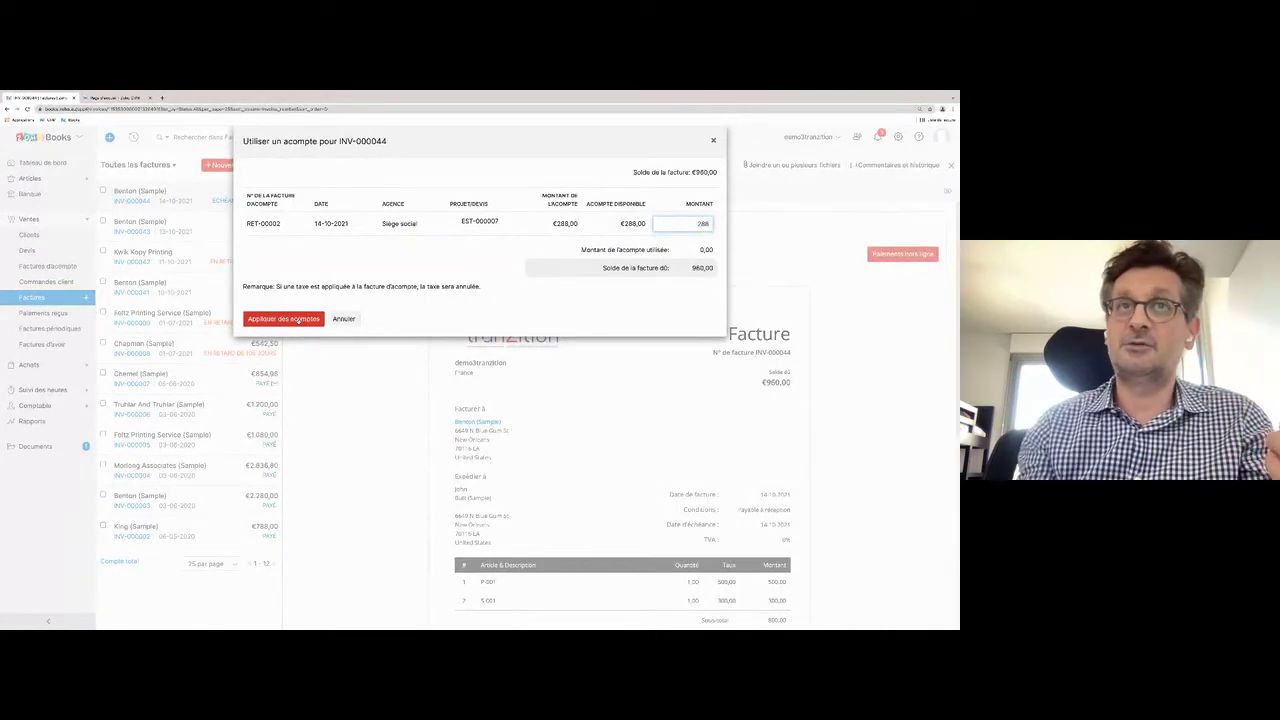
{"action": "left_click", "coordinate": [285, 319]}
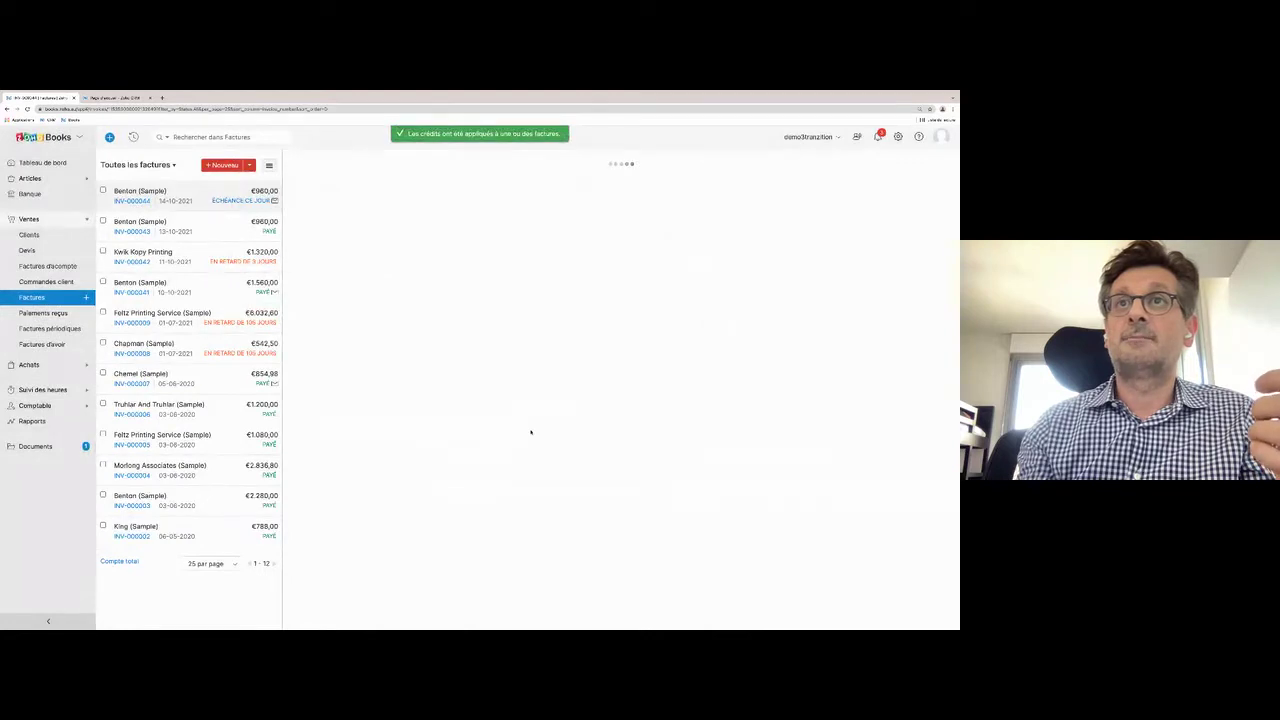
Examine the total, the payment made and the balance due on invoice INV-000044.
{"action": "scroll", "coordinate": [530, 432], "scroll_direction": "down", "scroll_amount": 5}
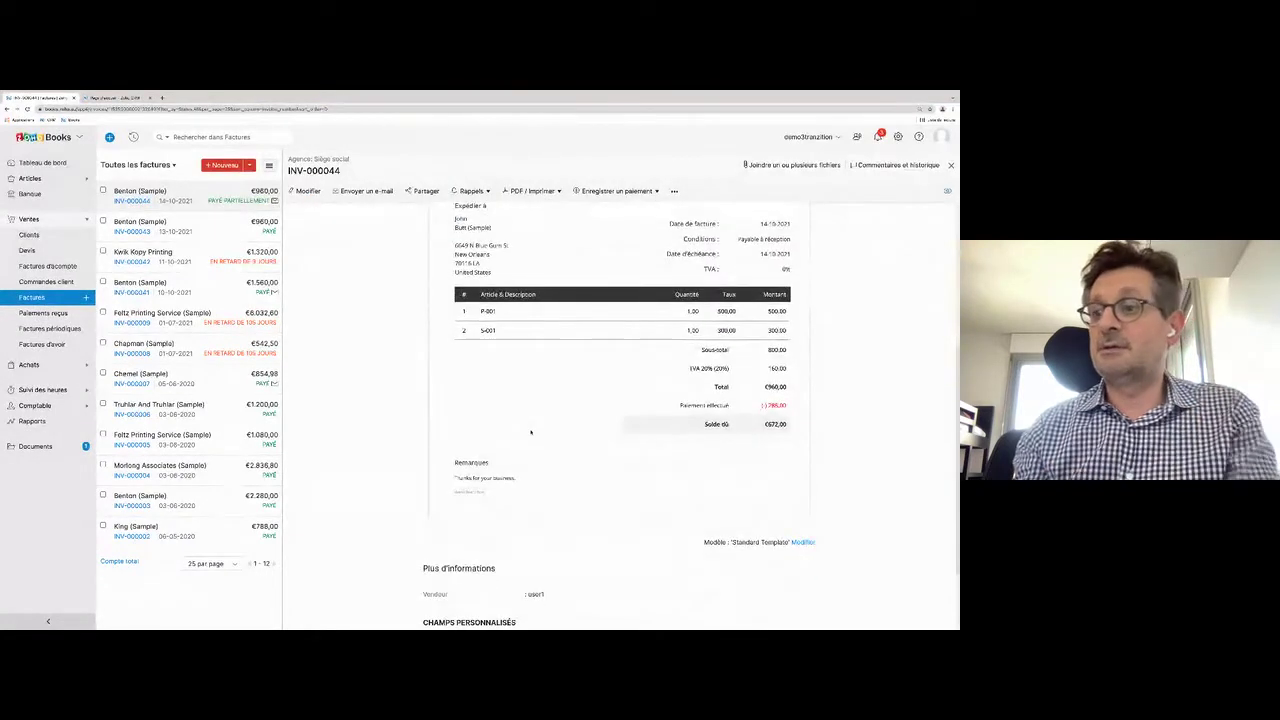
{"action": "scroll", "coordinate": [530, 432], "scroll_direction": "up", "scroll_amount": 2}
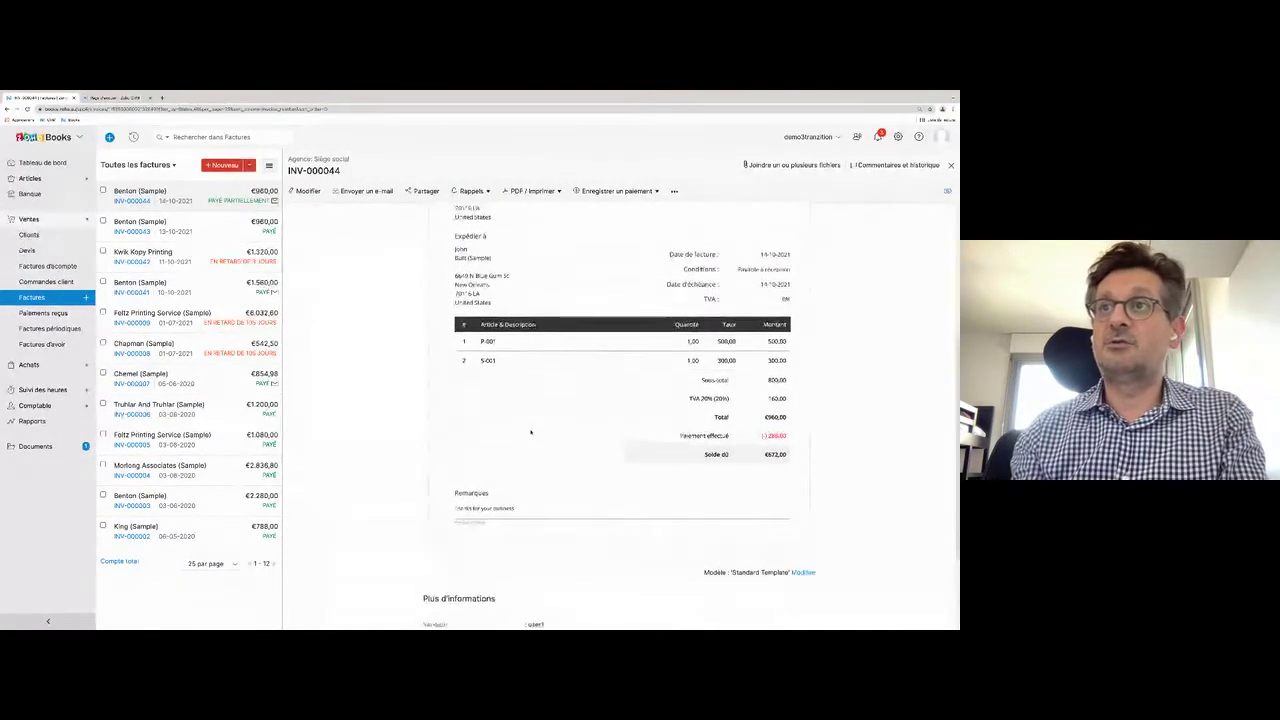
{"action": "scroll", "coordinate": [566, 418], "scroll_direction": "down", "scroll_amount": 1}
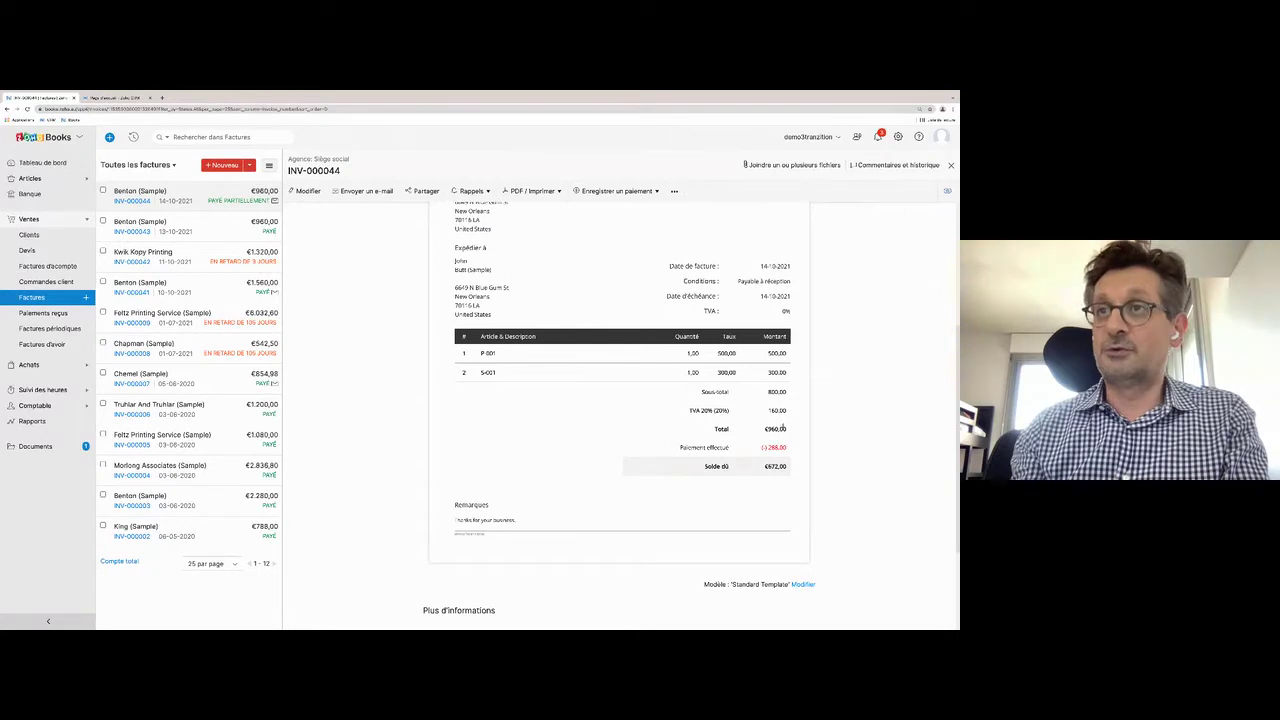
{"action": "double_click", "coordinate": [784, 428]}
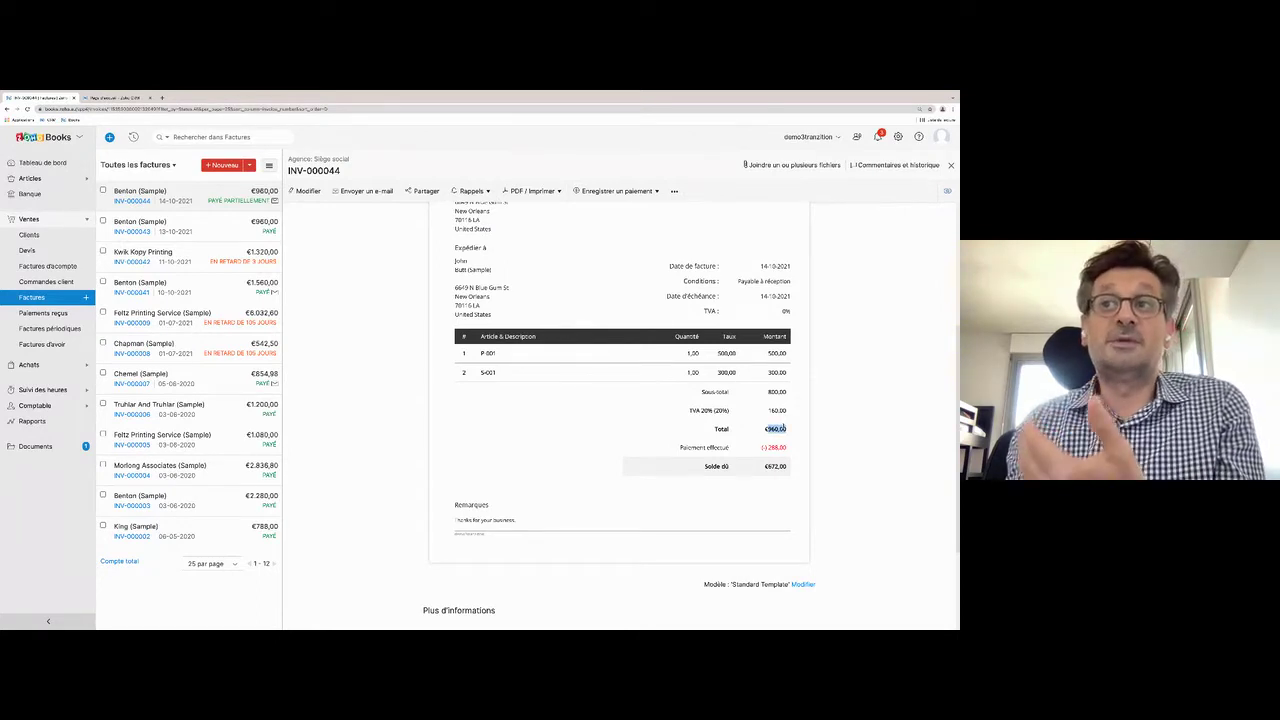
{"action": "double_click", "coordinate": [718, 447]}
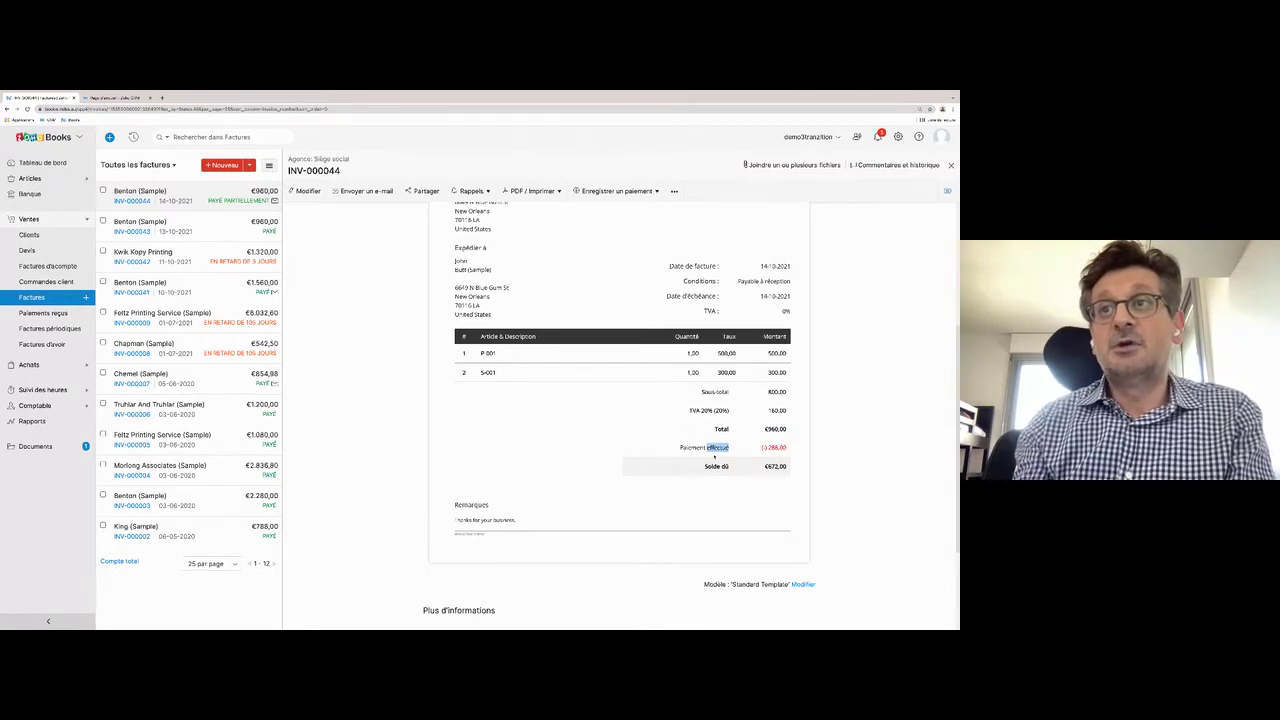
{"action": "left_click_drag", "start_coordinate": [703, 466], "coordinate": [788, 467]}
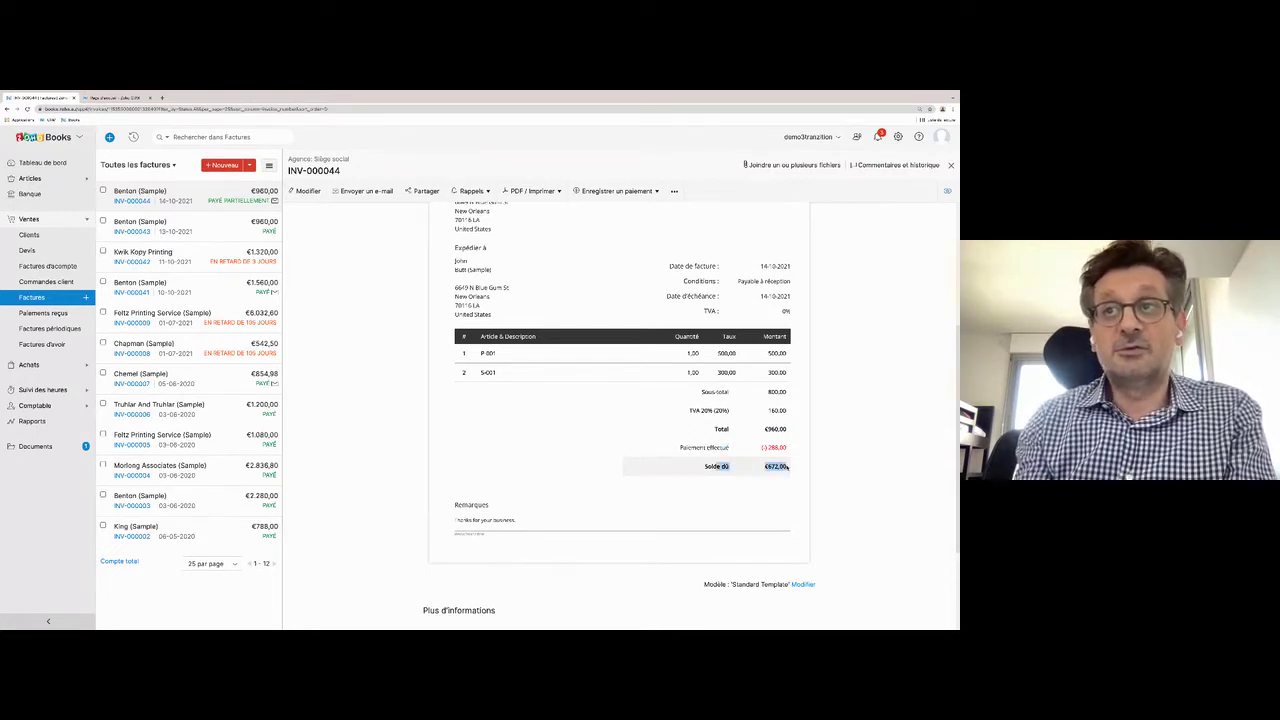
{"action": "left_click", "coordinate": [786, 467]}
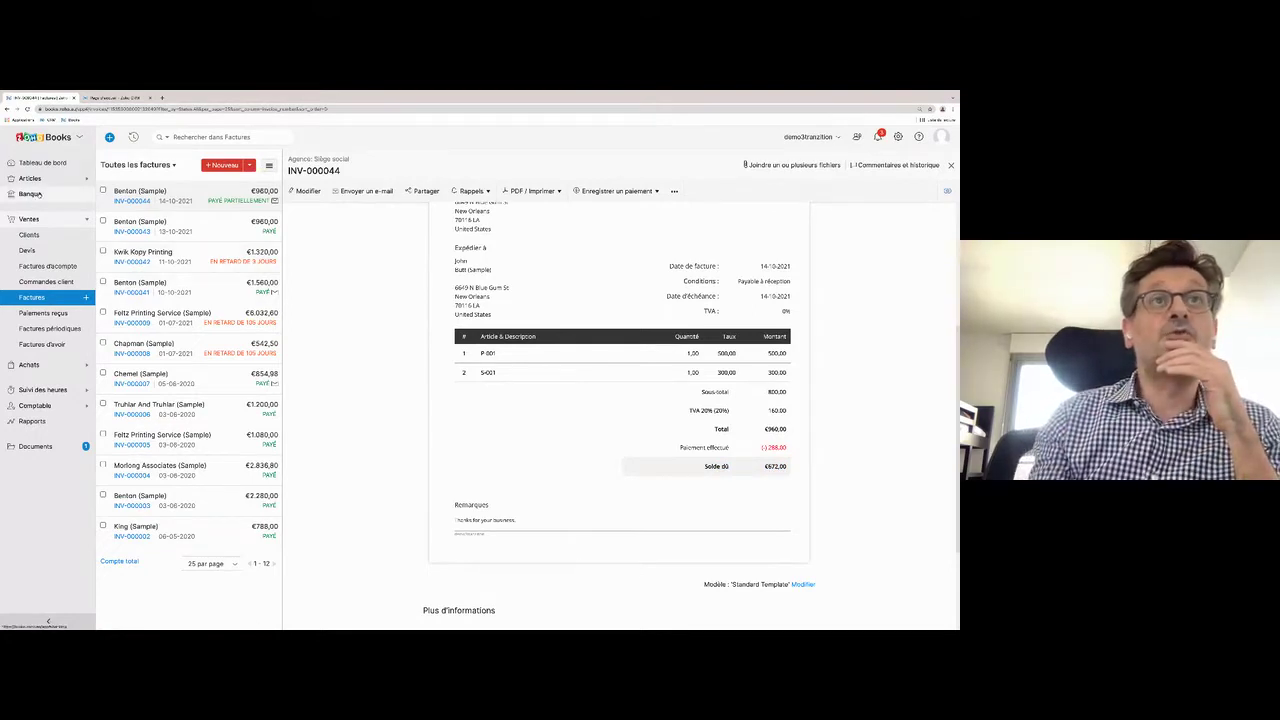
Match the uncategorized €672,00 deposit dated 13-10-2021 in the HSBC account to invoice INV-000044.
{"action": "left_click", "coordinate": [31, 194]}
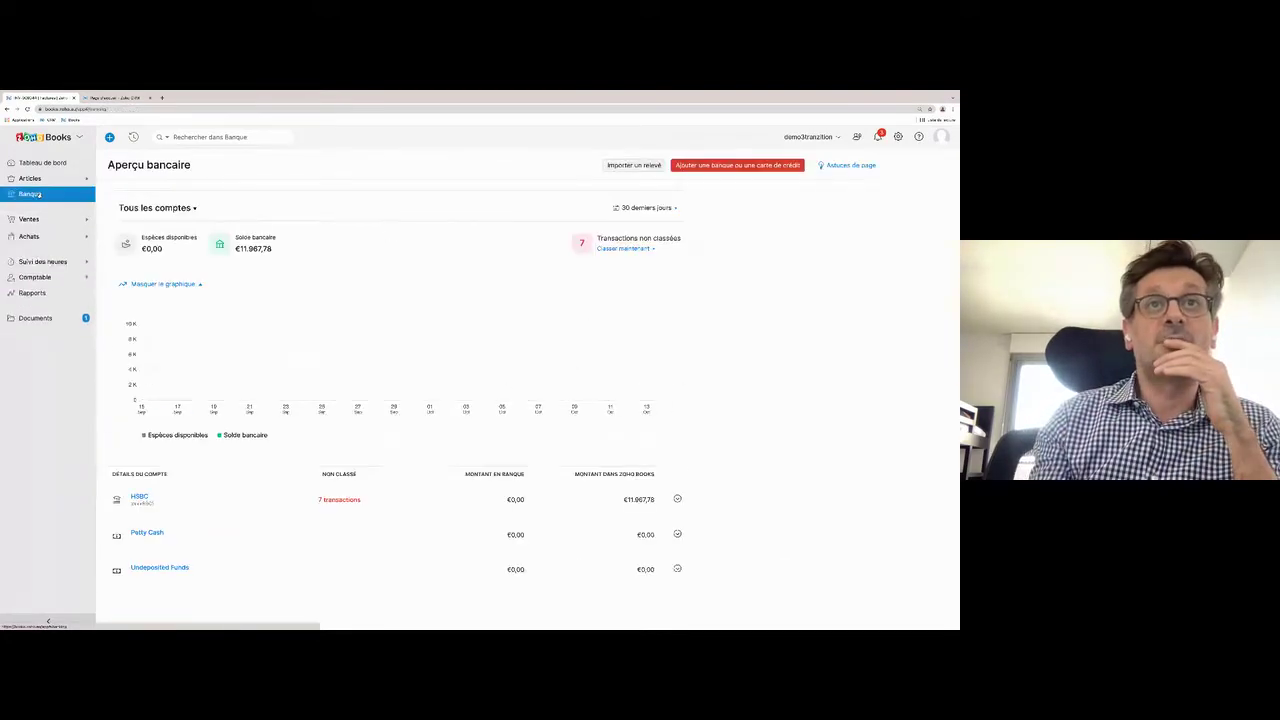
{"action": "left_click", "coordinate": [139, 497]}
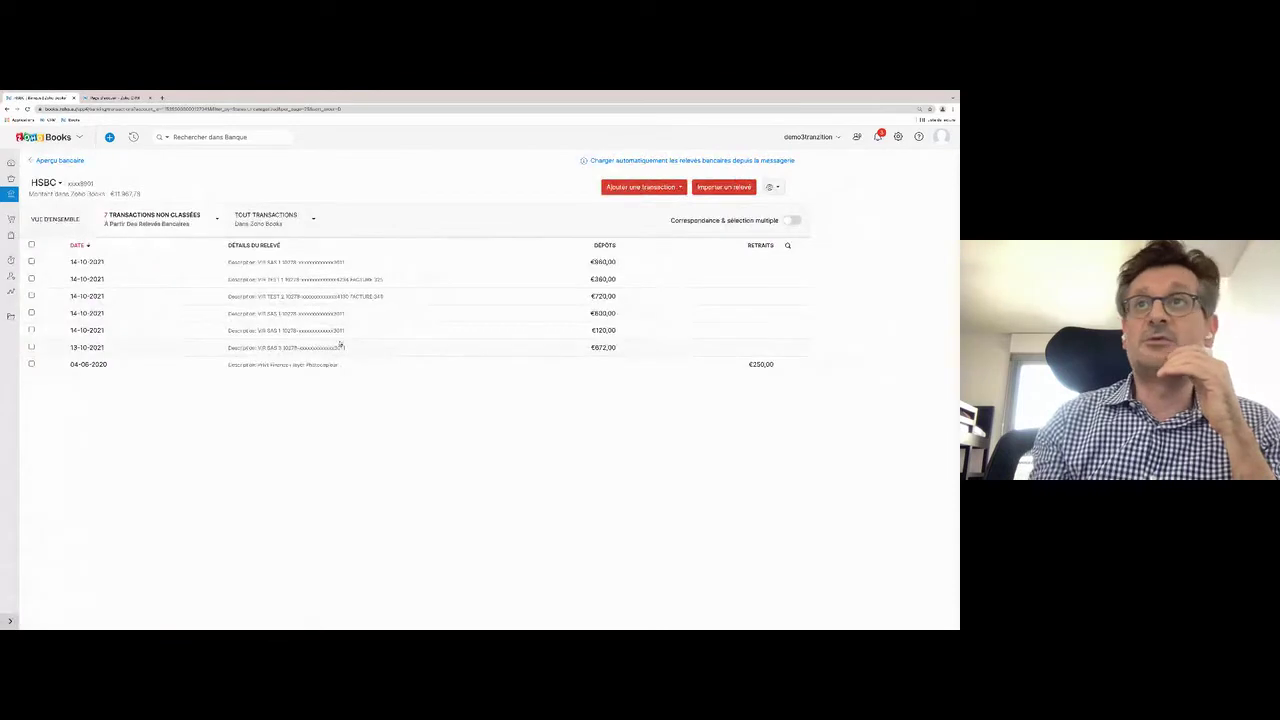
{"action": "left_click", "coordinate": [345, 348]}
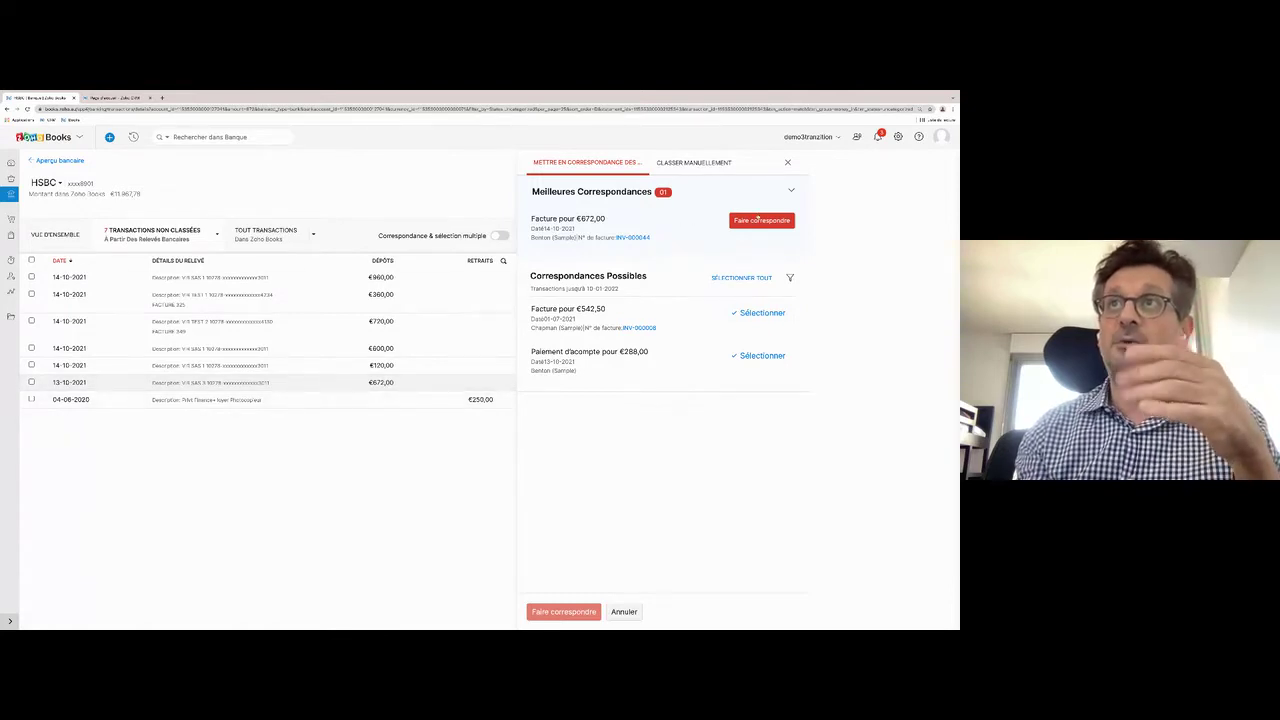
{"action": "left_click", "coordinate": [761, 222]}
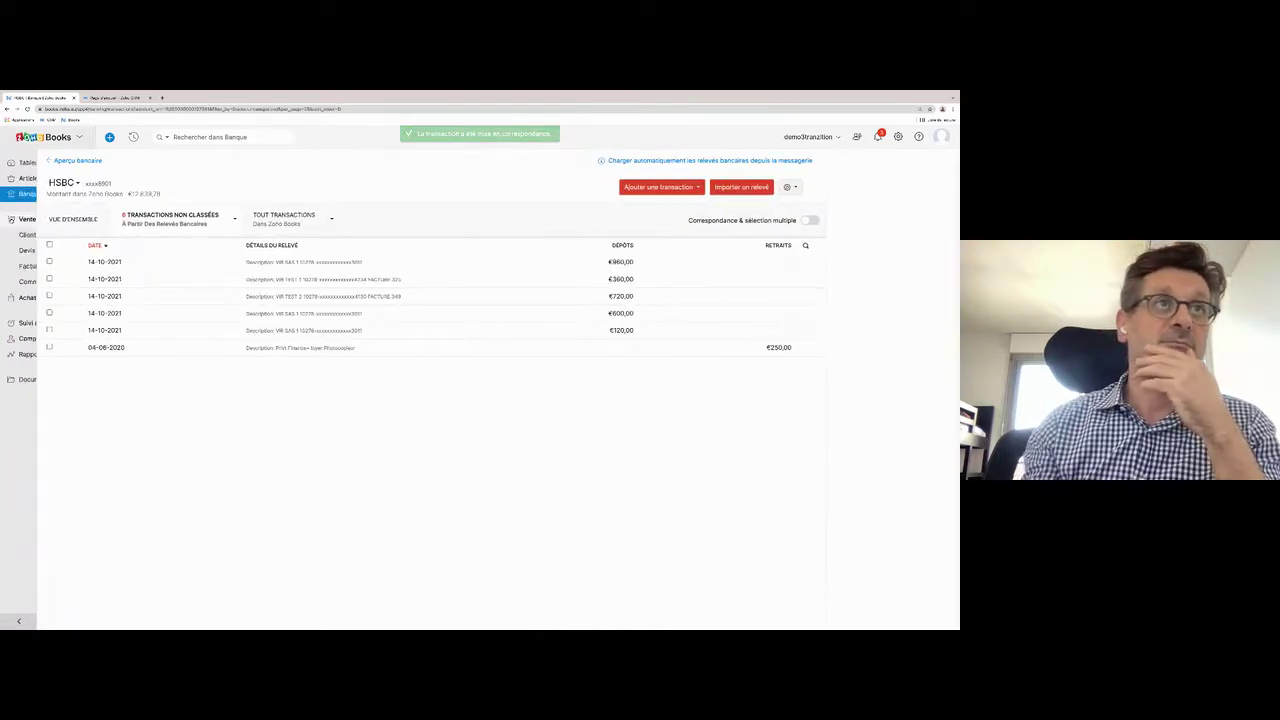
Reopen invoice INV-000044 to check its payment status and expand the list of payments received.
{"action": "left_click", "coordinate": [31, 297]}
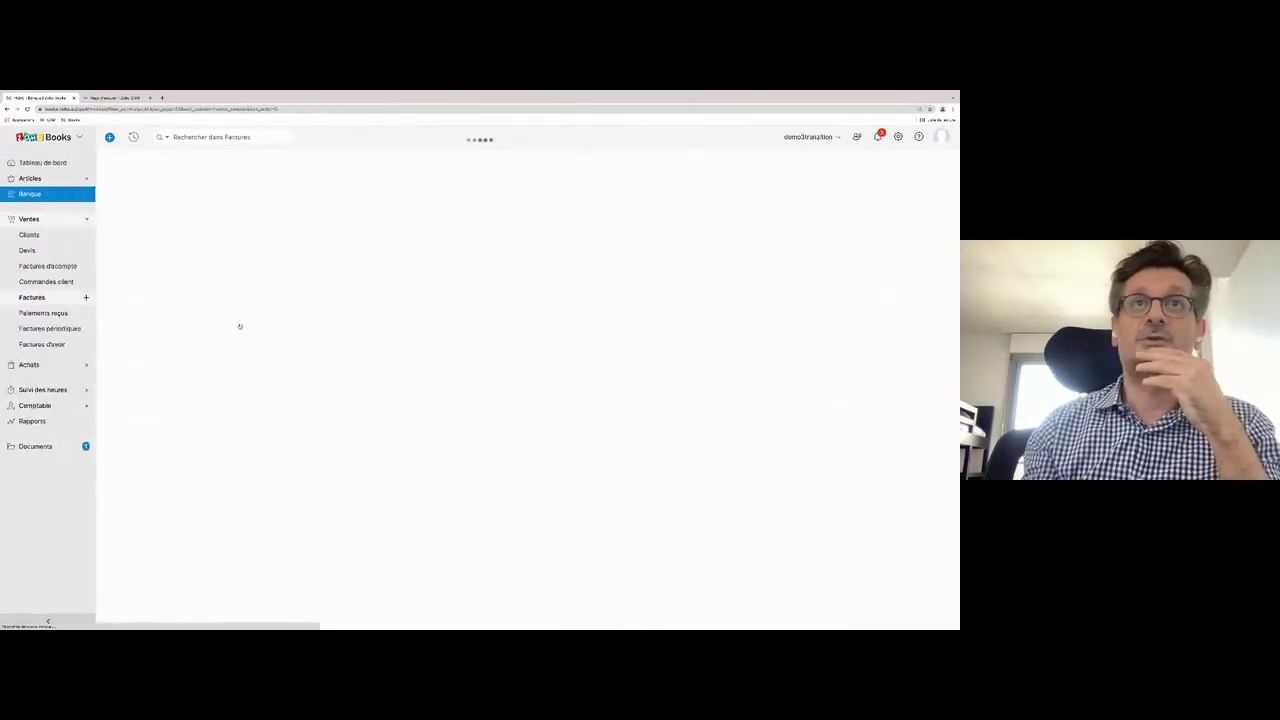
{"action": "left_click", "coordinate": [323, 265]}
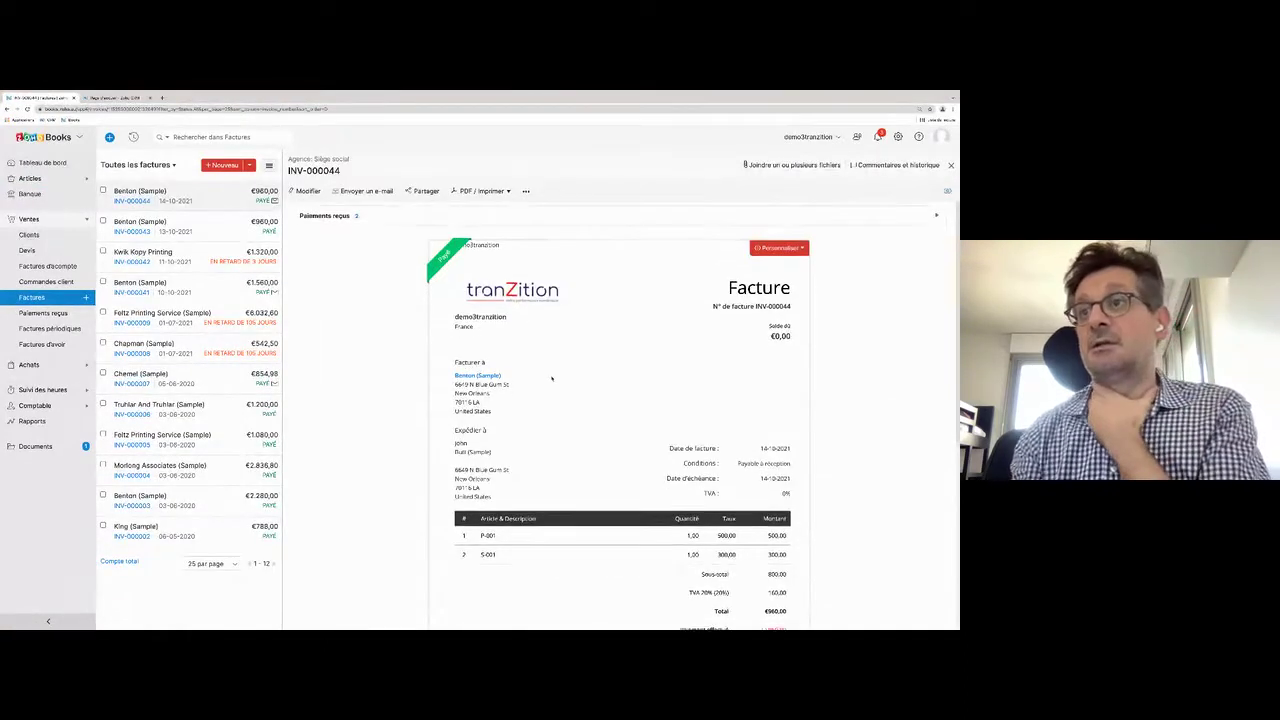
{"action": "scroll", "coordinate": [551, 378], "scroll_direction": "down", "scroll_amount": 2}
{"action": "scroll", "coordinate": [580, 405], "scroll_direction": "up", "scroll_amount": 2}
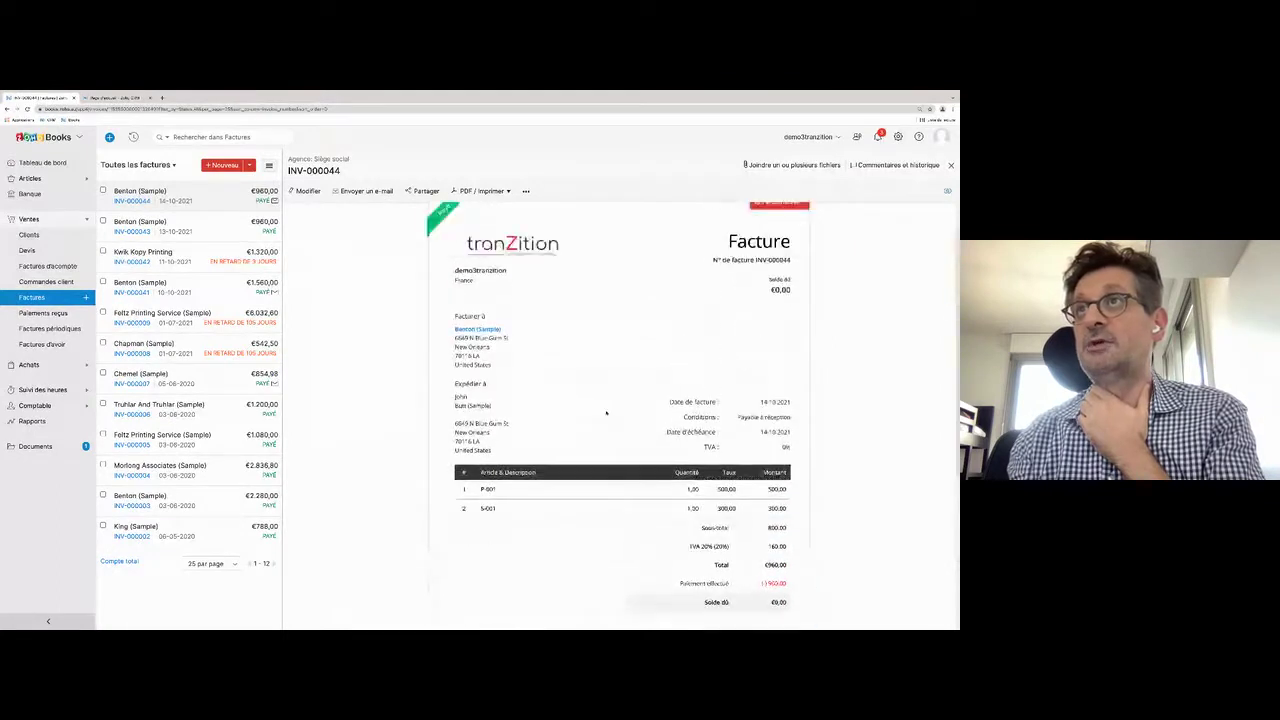
{"action": "left_click", "coordinate": [936, 221]}
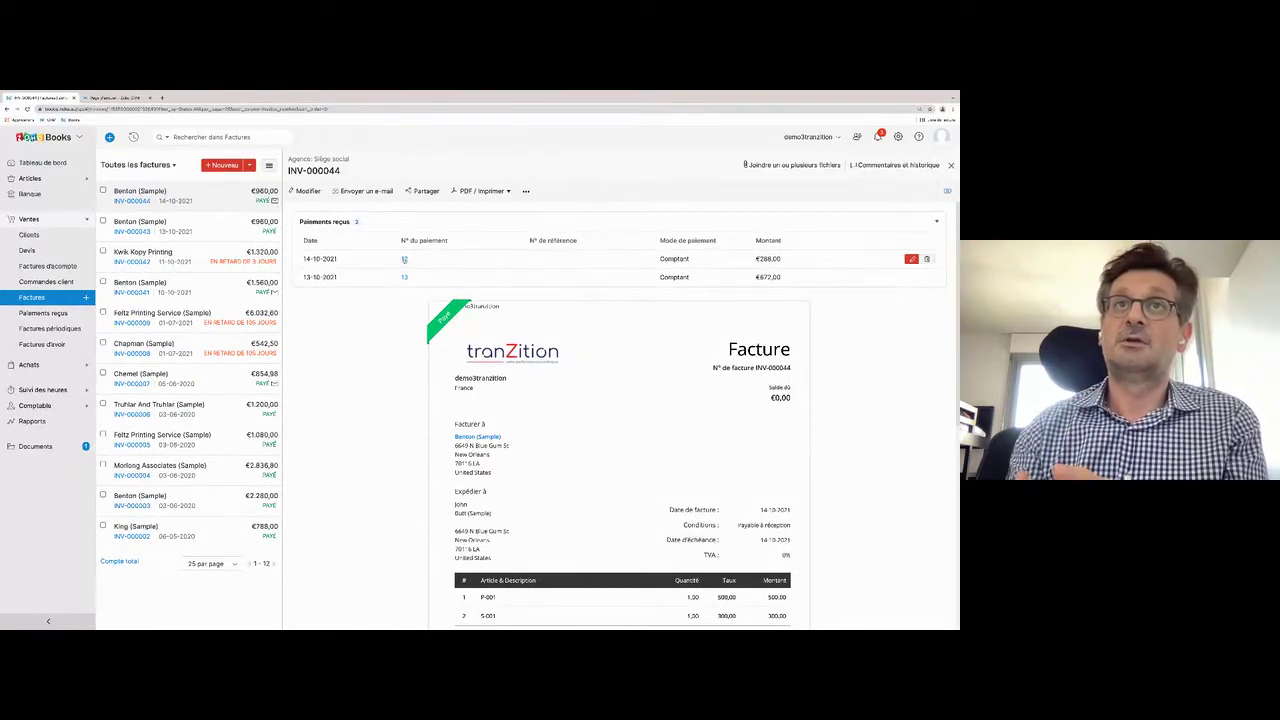
{"action": "left_click_drag", "start_coordinate": [410, 259], "coordinate": [394, 281]}
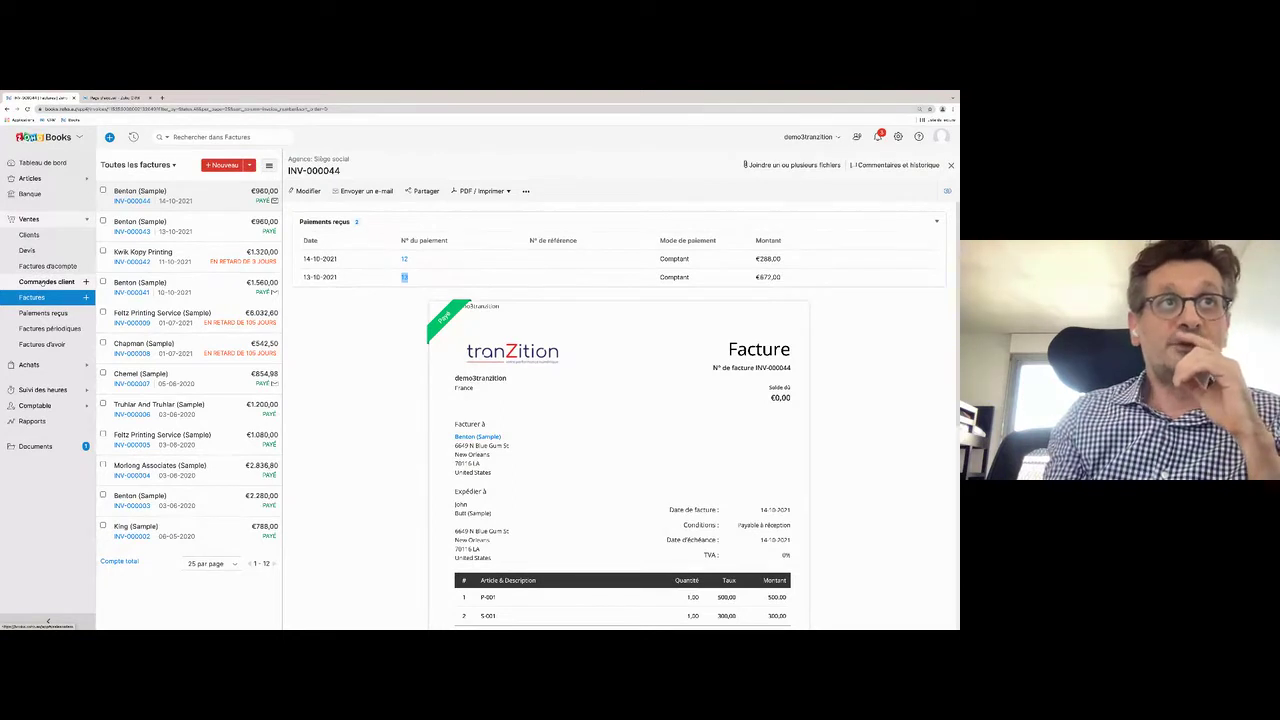
Look through the sales lists of customer orders, invoices, payments received, recurring invoices and credit notes.
{"action": "left_click", "coordinate": [45, 282]}
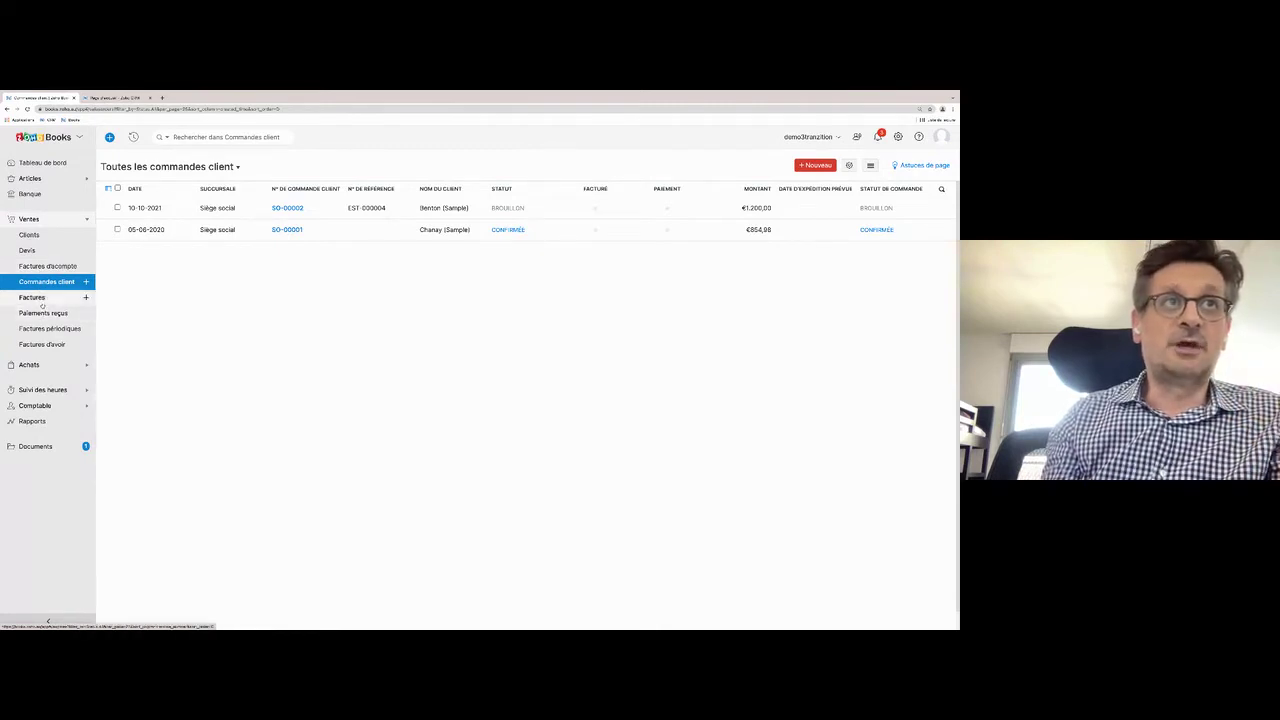
{"action": "left_click", "coordinate": [32, 297]}
{"action": "left_click", "coordinate": [42, 314]}
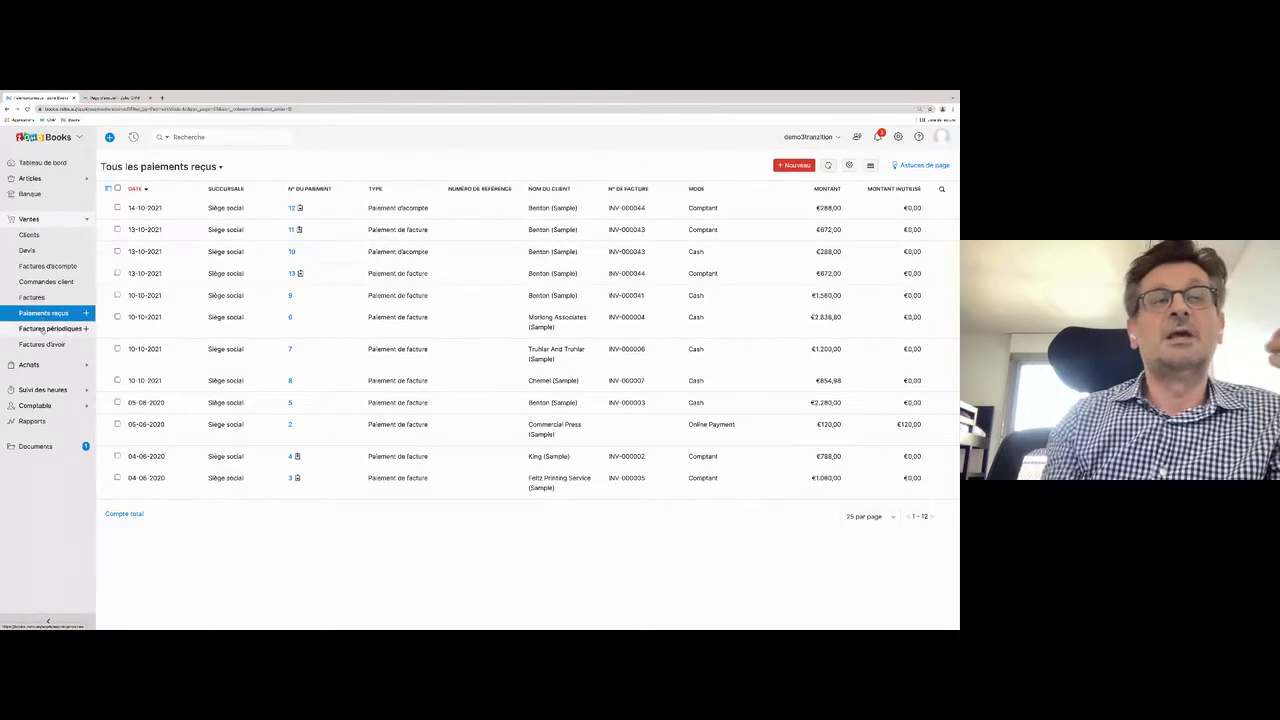
{"action": "left_click", "coordinate": [42, 331]}
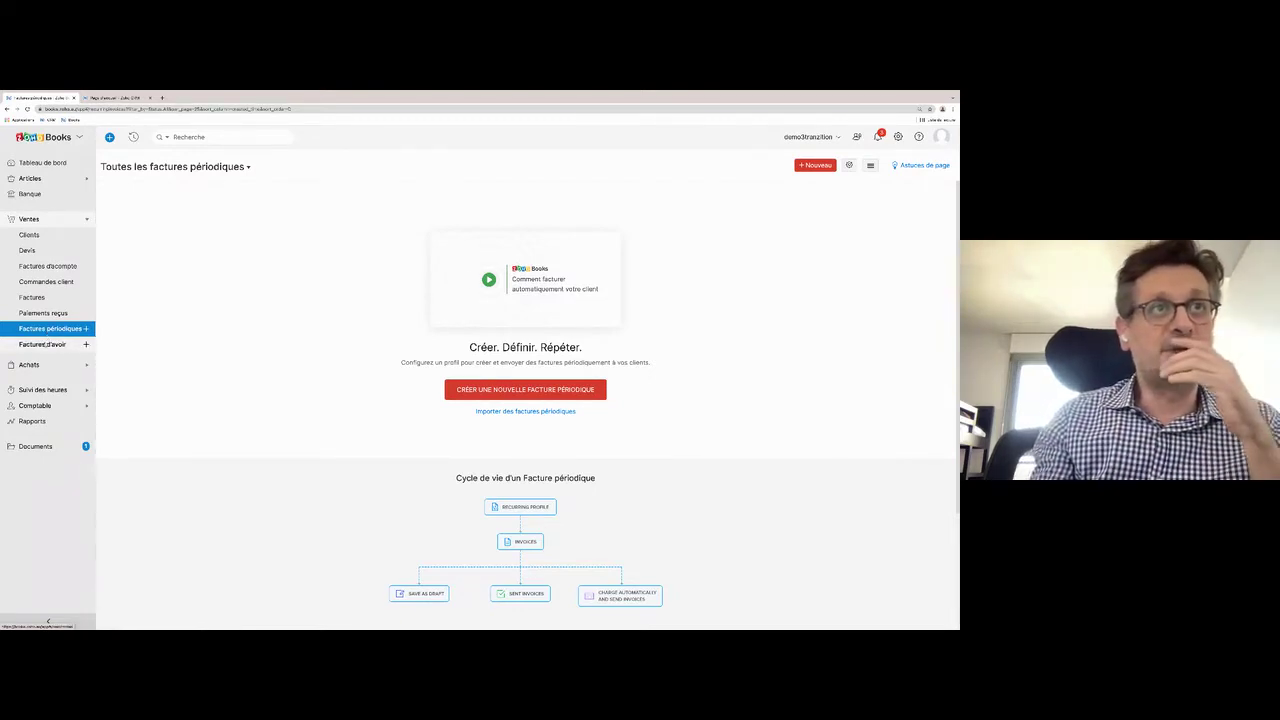
{"action": "left_click", "coordinate": [42, 344]}
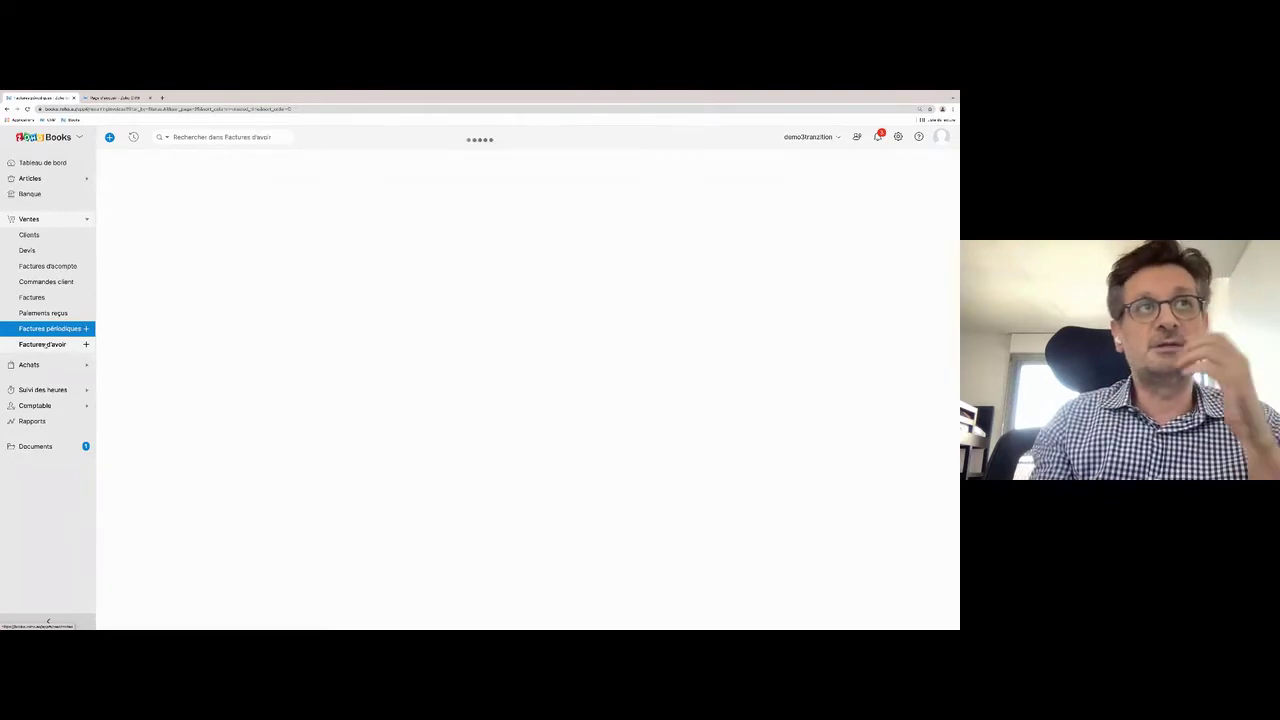
Open quote EST-000007 from the quotes list and check which additional actions it offers.
{"action": "left_click", "coordinate": [38, 252]}
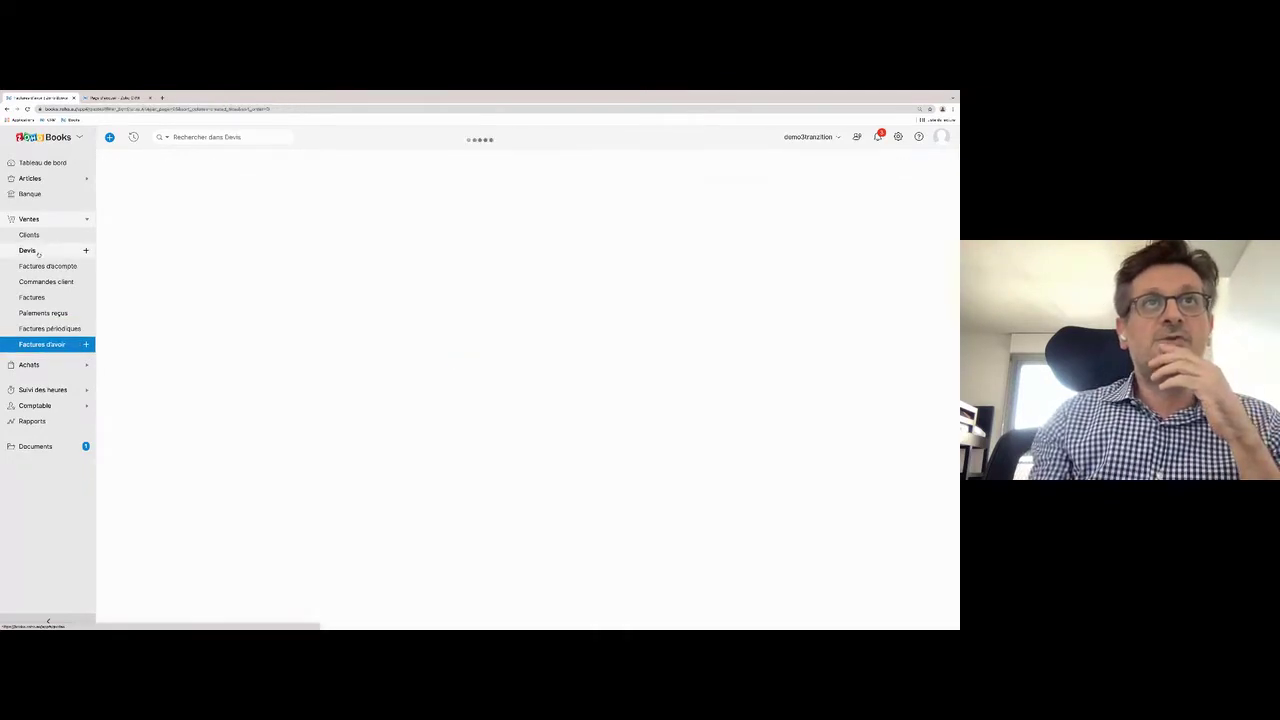
{"action": "left_click", "coordinate": [374, 208]}
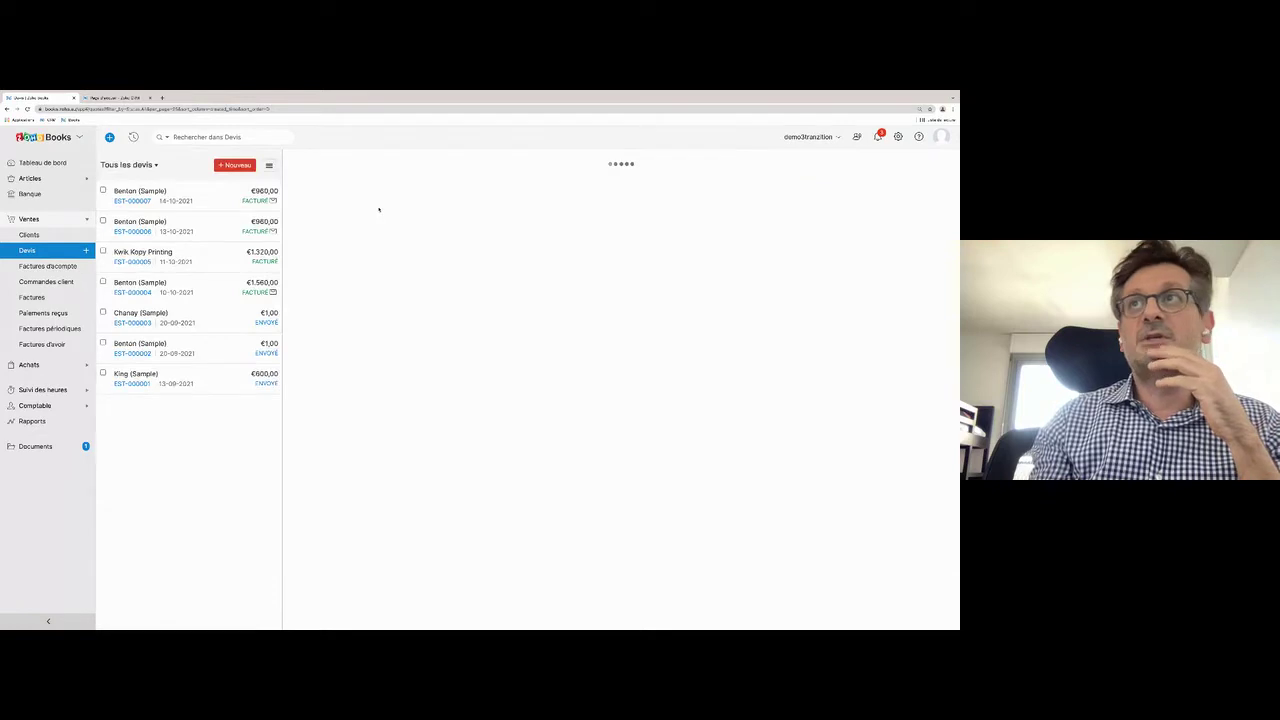
{"action": "left_click", "coordinate": [908, 164]}
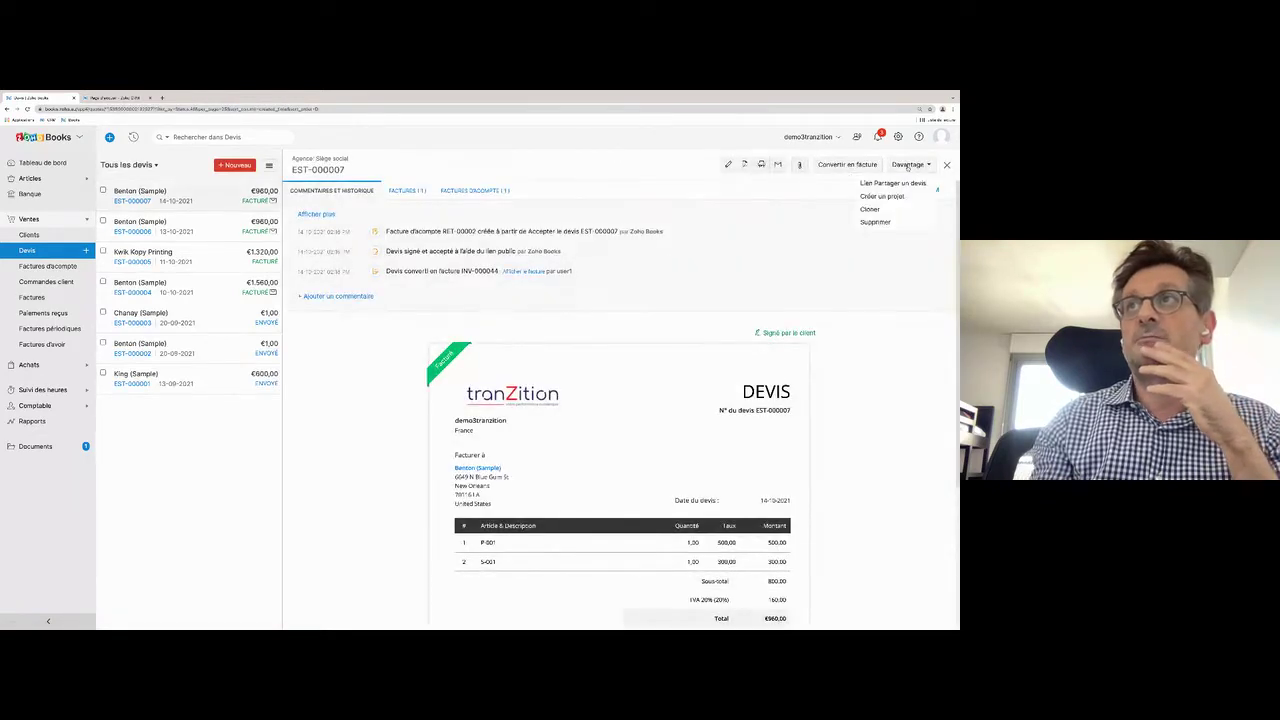
{"action": "left_click", "coordinate": [768, 231]}
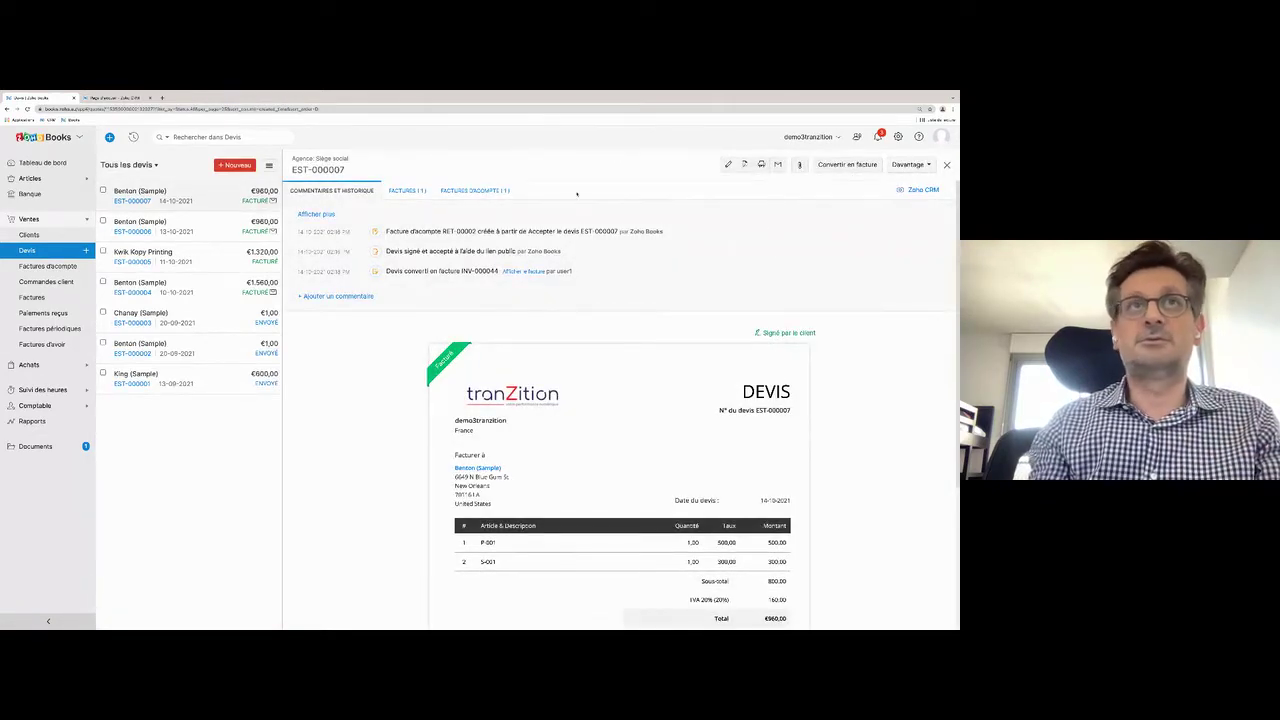
Try to convert quote EST-000003 of Chanay (Sample) into a sales order.
{"action": "left_click", "coordinate": [206, 322]}
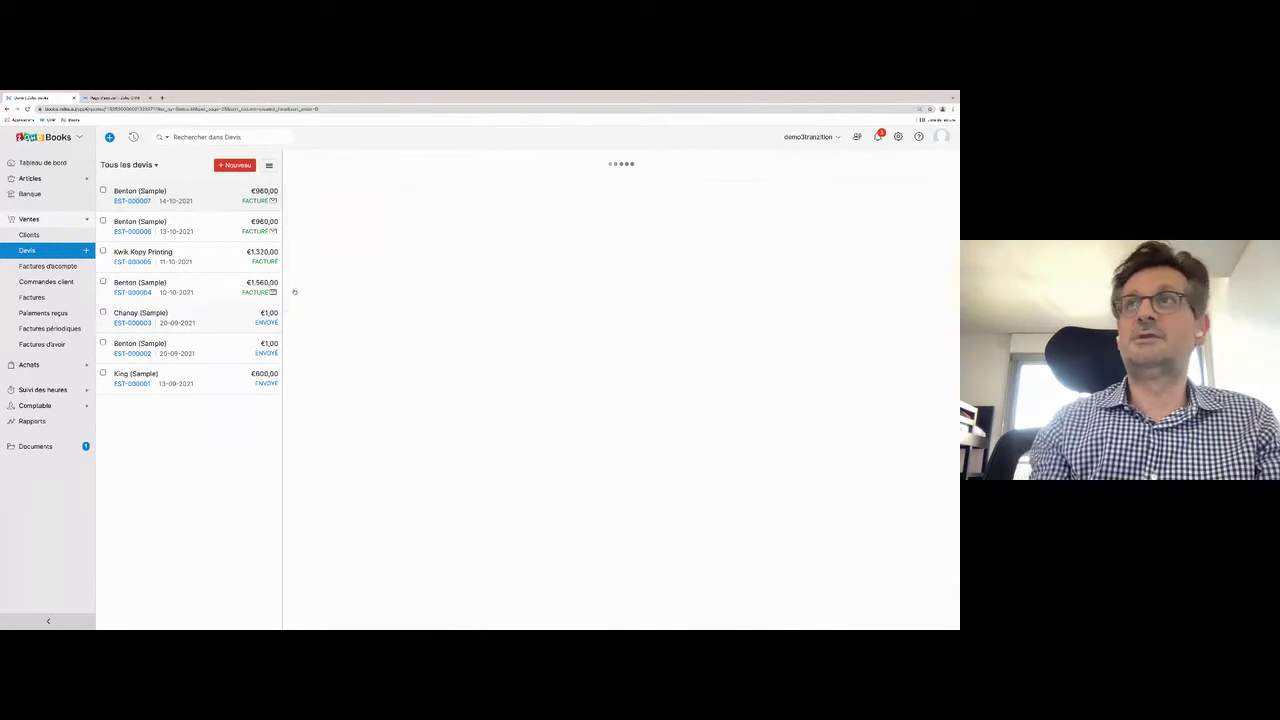
{"action": "left_click", "coordinate": [910, 166]}
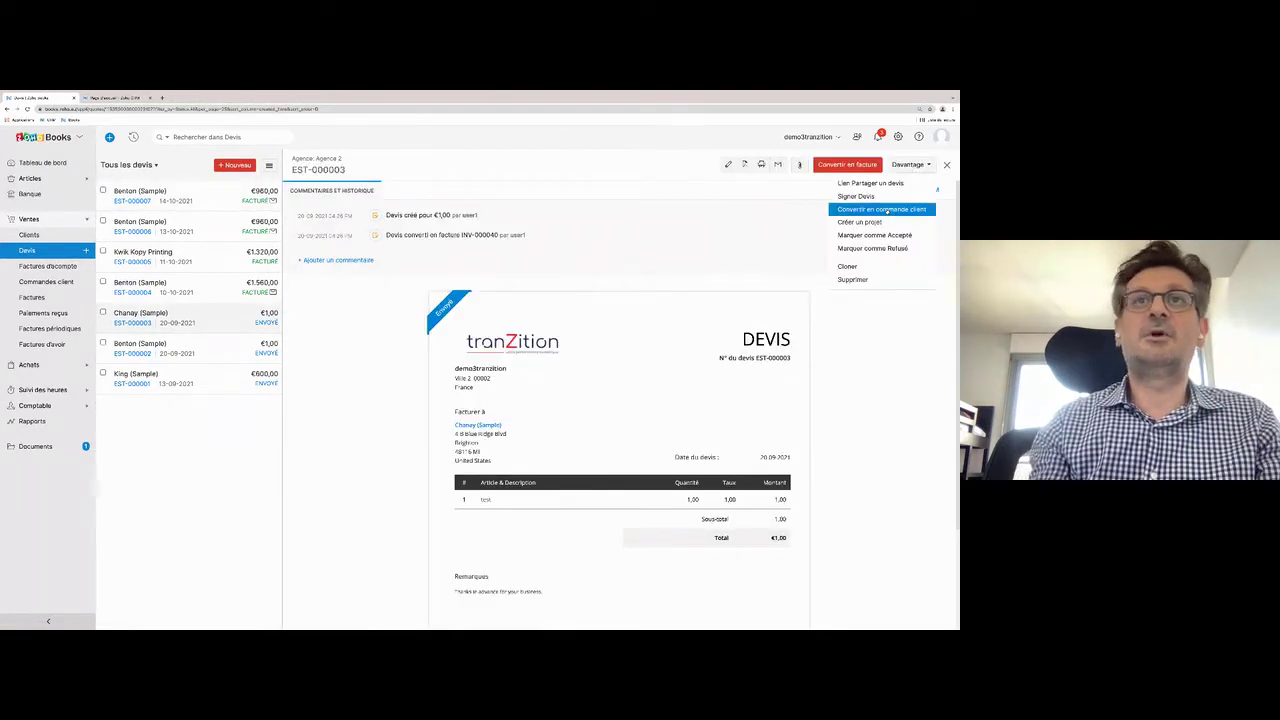
{"action": "left_click", "coordinate": [886, 210]}
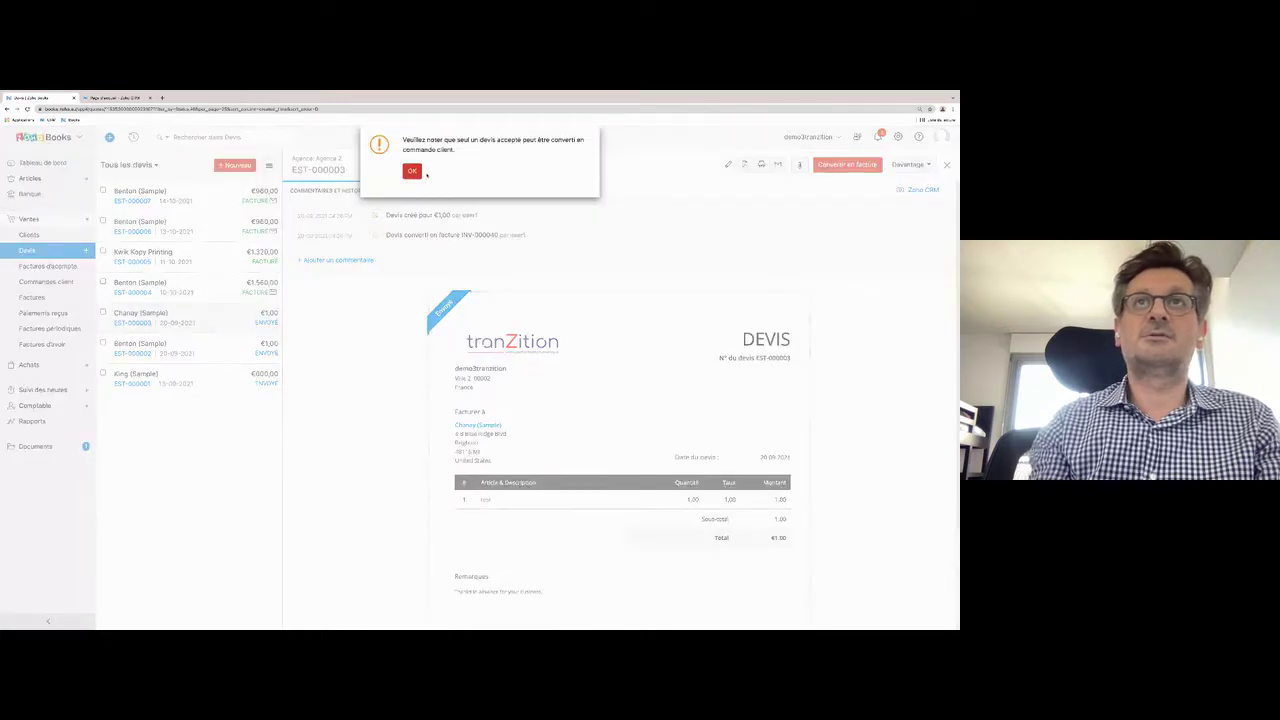
{"action": "left_click", "coordinate": [412, 171]}
Start a new quote for the customer Benton (Sample).
{"action": "left_click", "coordinate": [237, 165]}
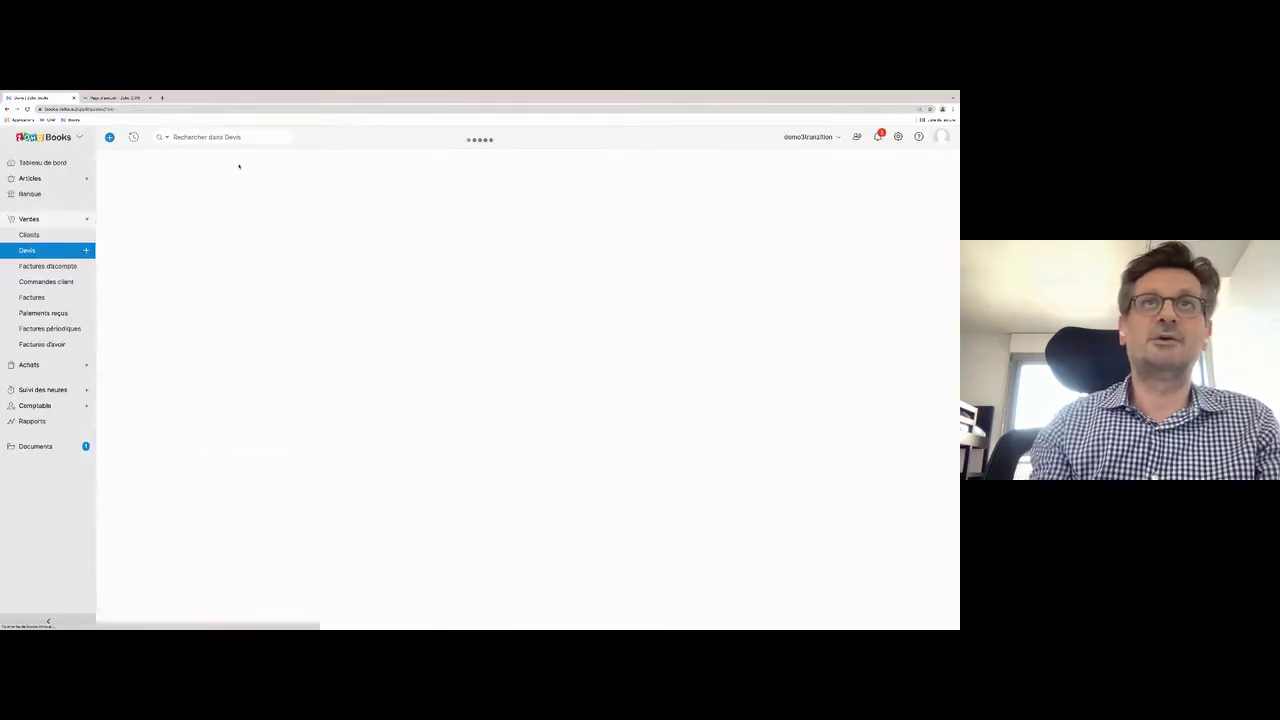
{"action": "left_click", "coordinate": [296, 203]}
{"action": "type", "text": "Ben"}
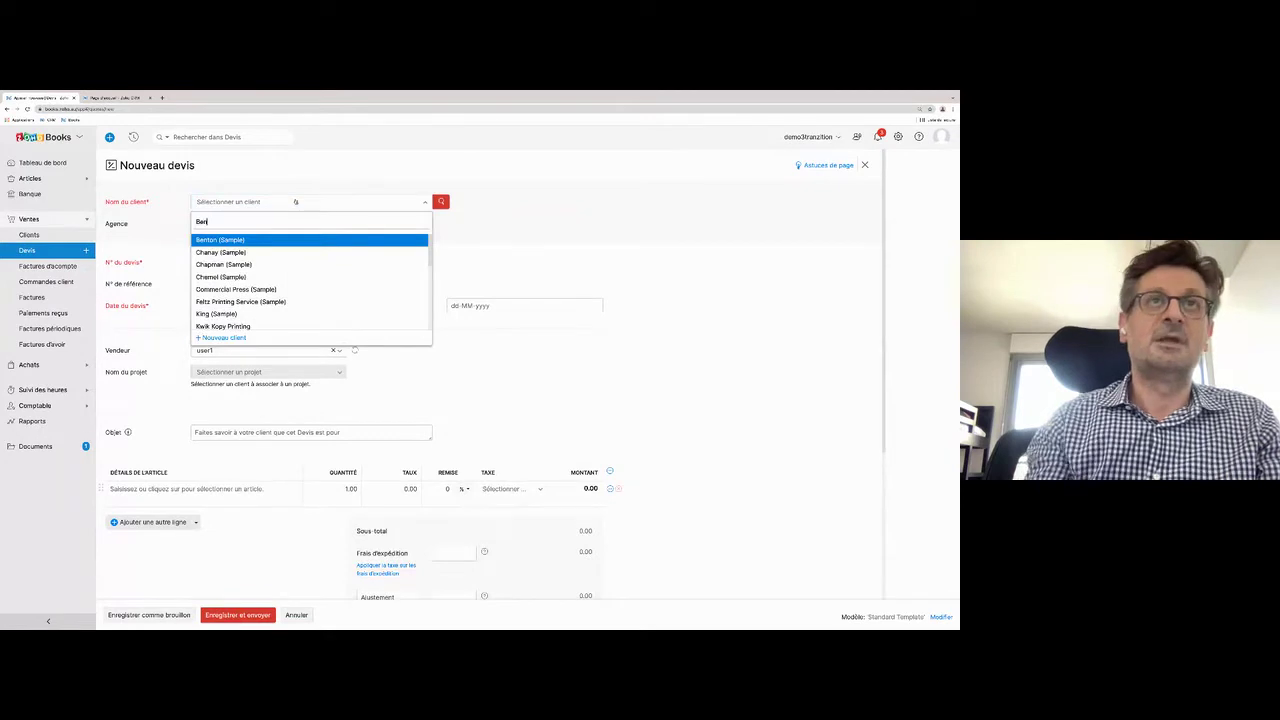
{"action": "left_click", "coordinate": [265, 240]}
Add the items P-001 and P-002 to the new quote and save it as a draft.
{"action": "scroll", "coordinate": [230, 300], "scroll_direction": "down", "scroll_amount": 3}
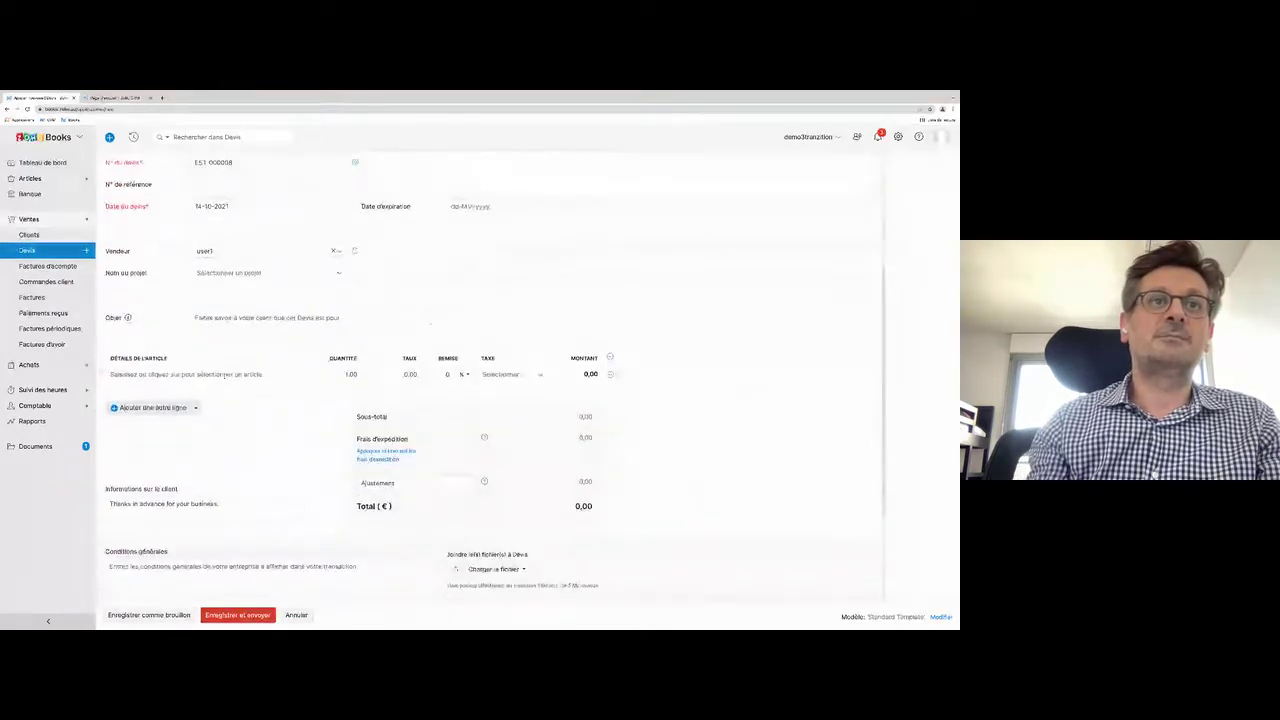
{"action": "left_click", "coordinate": [200, 375]}
{"action": "left_click", "coordinate": [165, 406]}
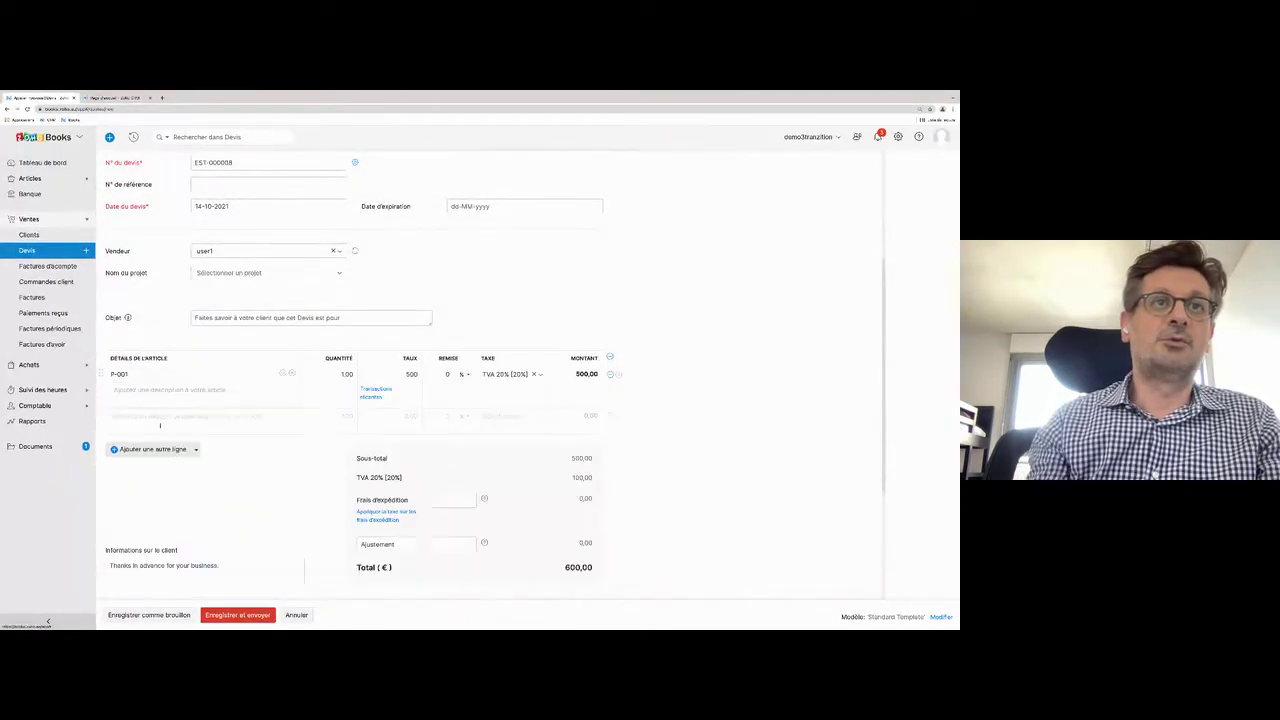
{"action": "left_click", "coordinate": [155, 447]}
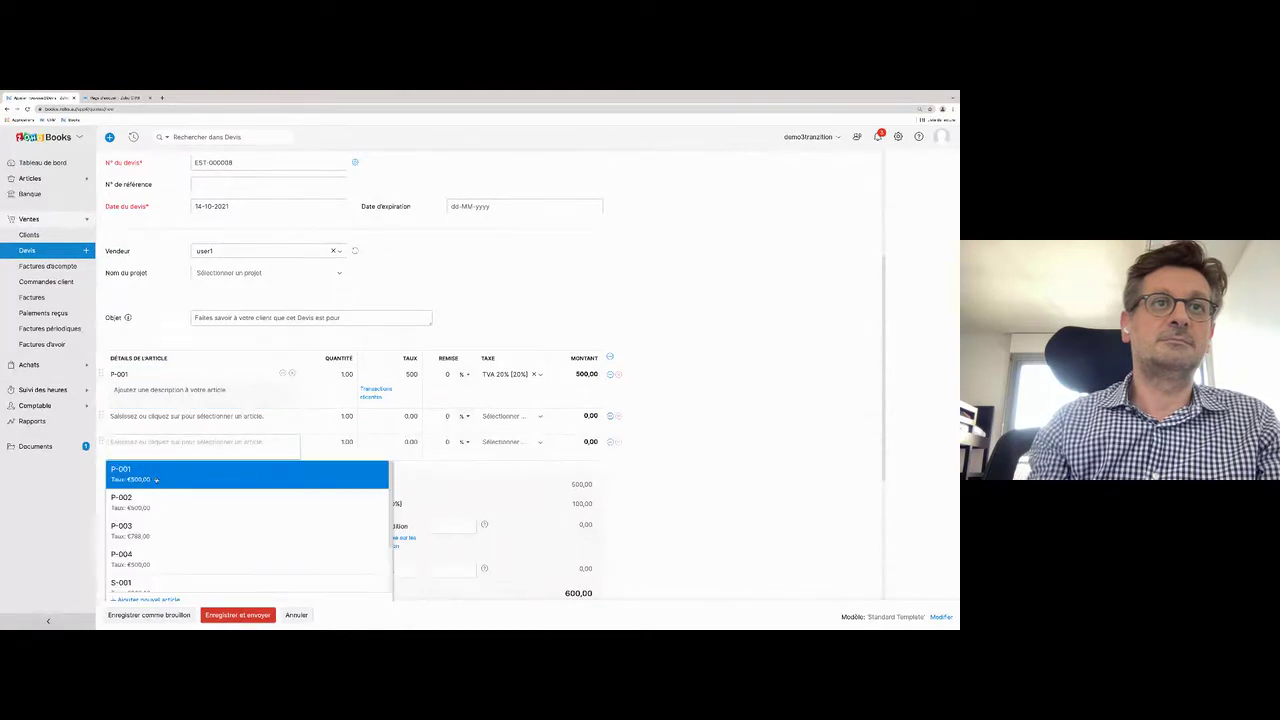
{"action": "left_click", "coordinate": [155, 472]}
{"action": "scroll", "coordinate": [151, 500], "scroll_direction": "down", "scroll_amount": 3}
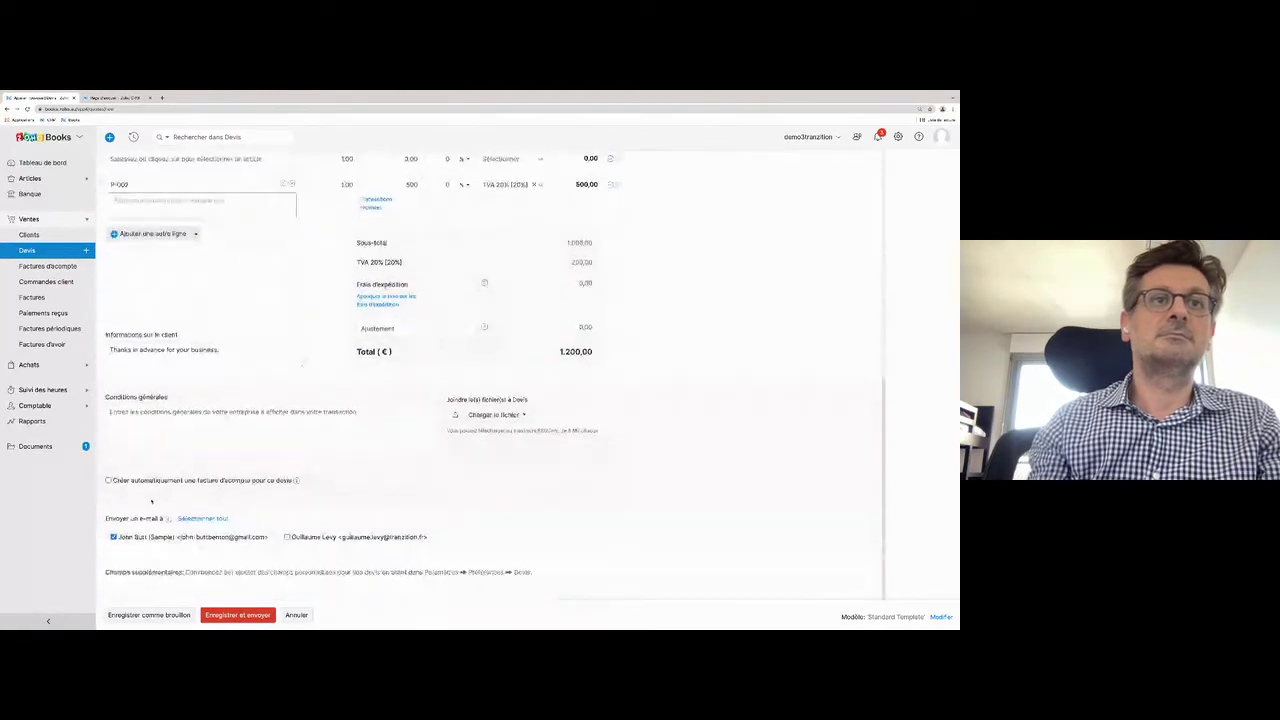
{"action": "left_click", "coordinate": [180, 615]}
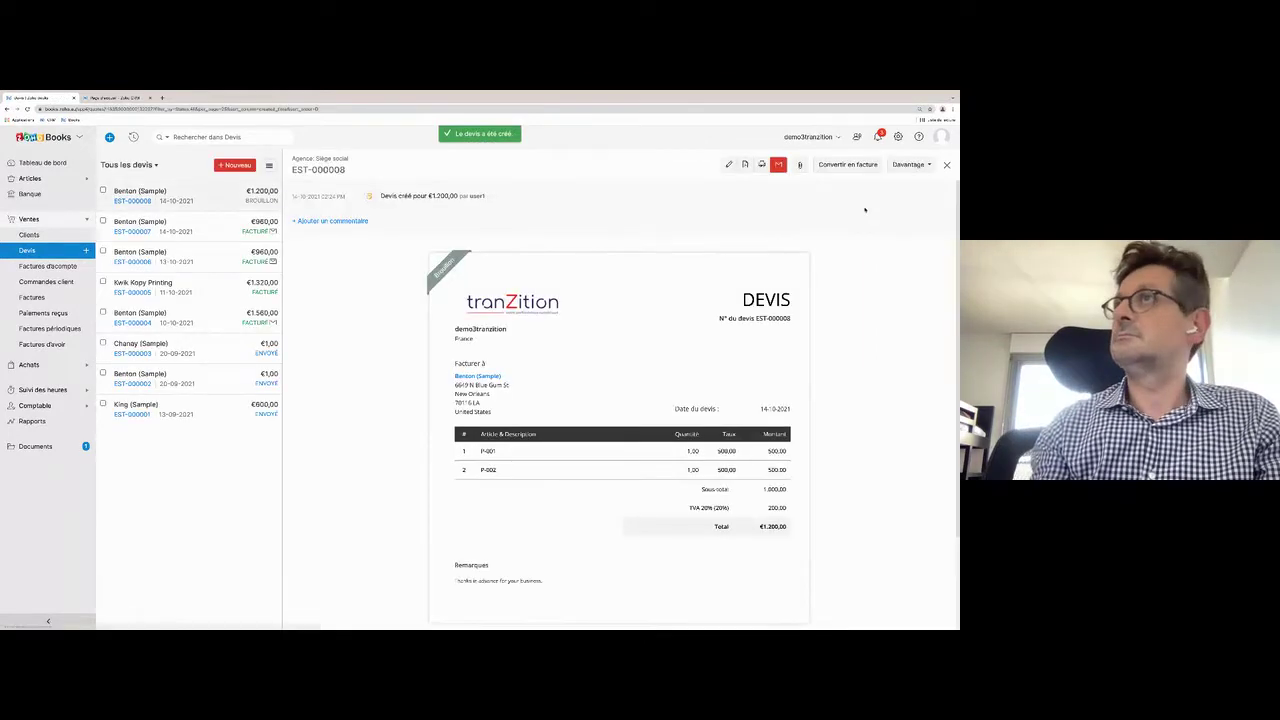
Mark quote EST-000008 as sent and try to convert it into a sales order.
{"action": "left_click", "coordinate": [907, 165]}
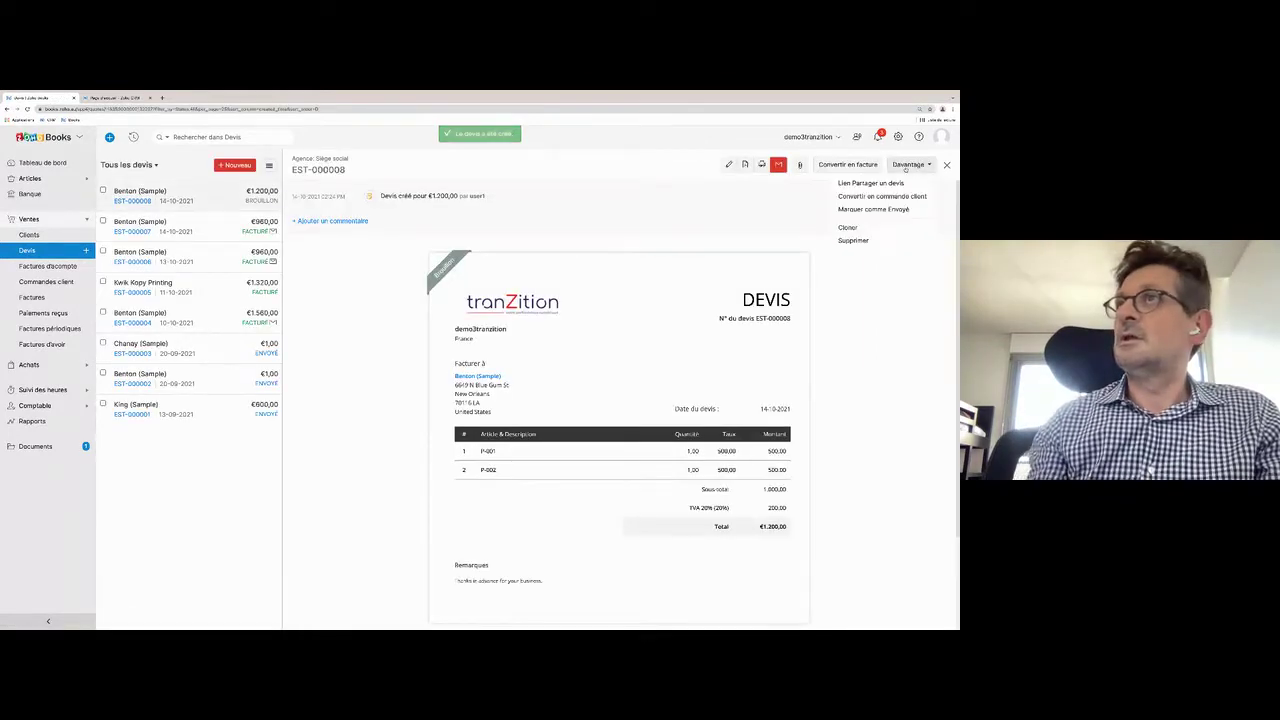
{"action": "left_click", "coordinate": [857, 209]}
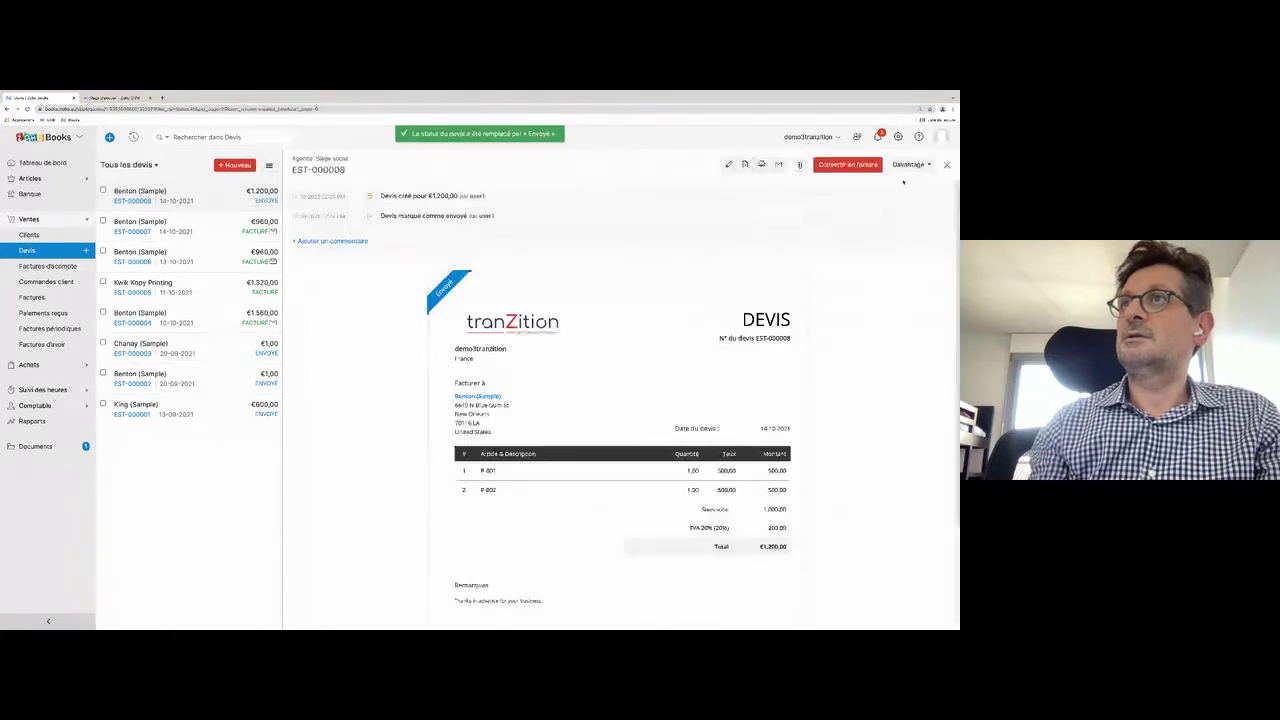
{"action": "left_click", "coordinate": [908, 165]}
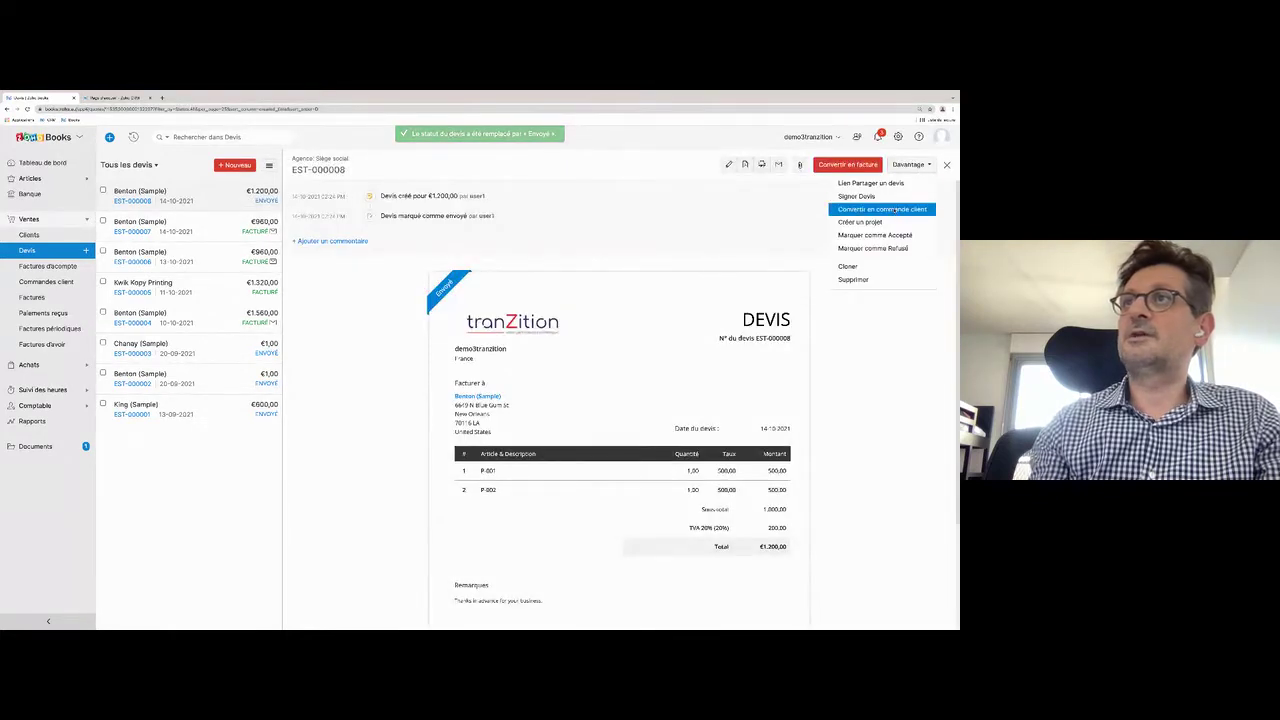
{"action": "left_click", "coordinate": [894, 210]}
{"action": "left_click", "coordinate": [413, 171]}
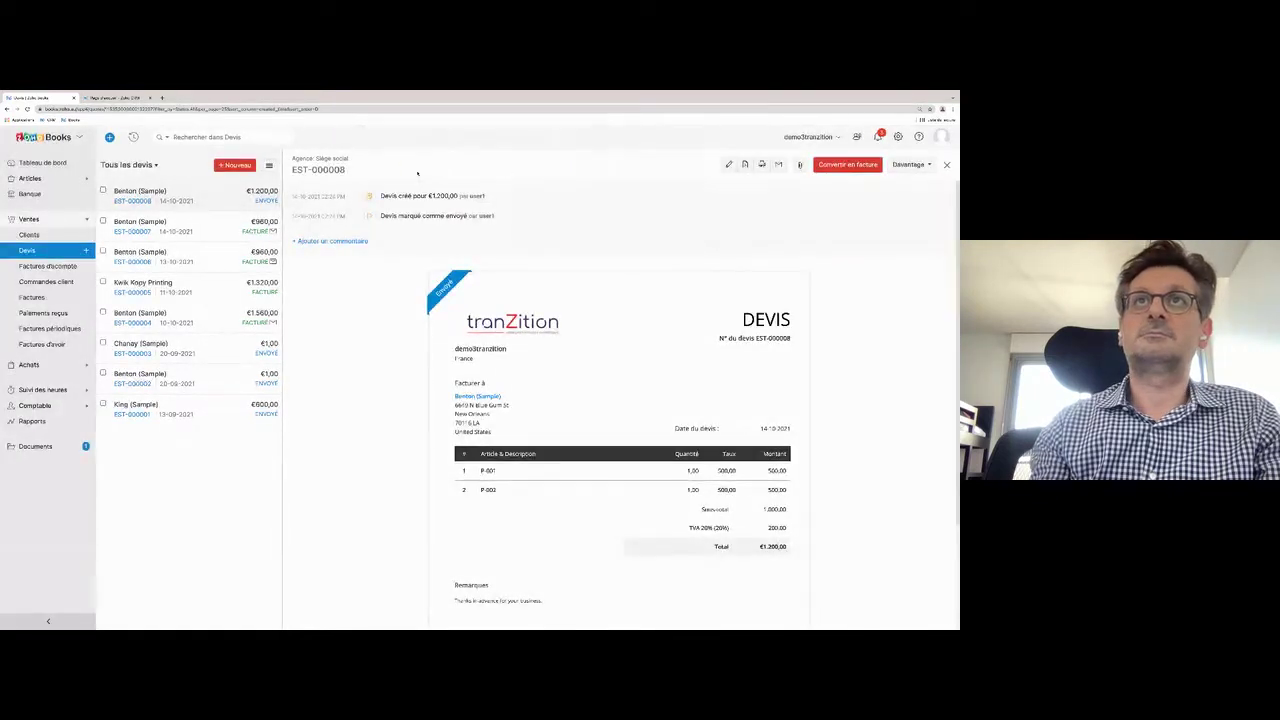
Mark quote EST-000008 as accepted and convert it into a sales order saved as a draft.
{"action": "left_click", "coordinate": [908, 165]}
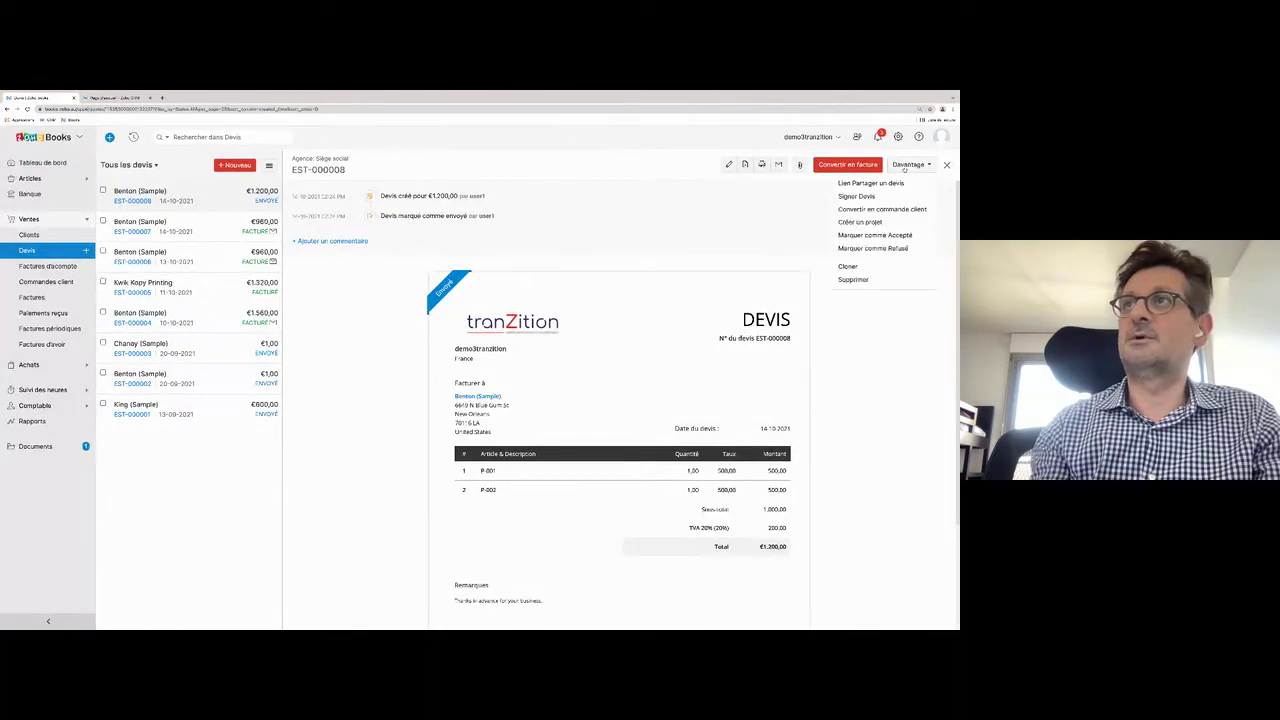
{"action": "left_click", "coordinate": [875, 235]}
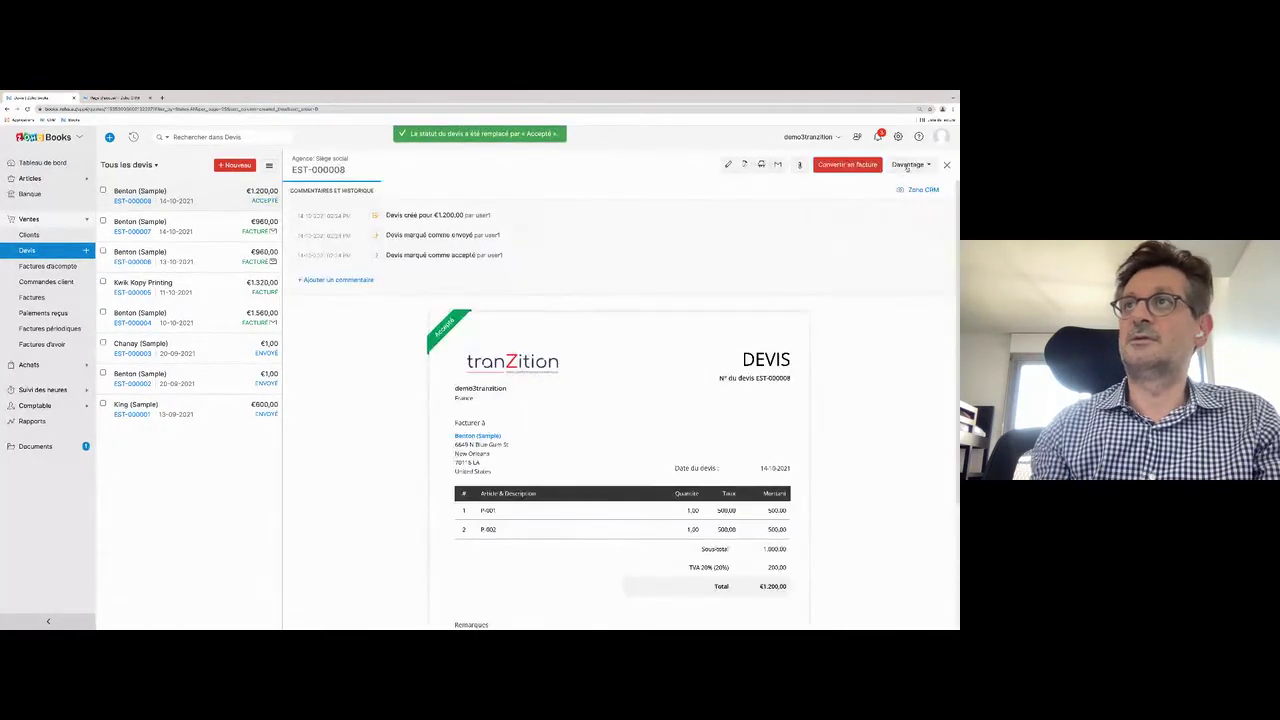
{"action": "left_click", "coordinate": [908, 165]}
{"action": "left_click", "coordinate": [893, 200]}
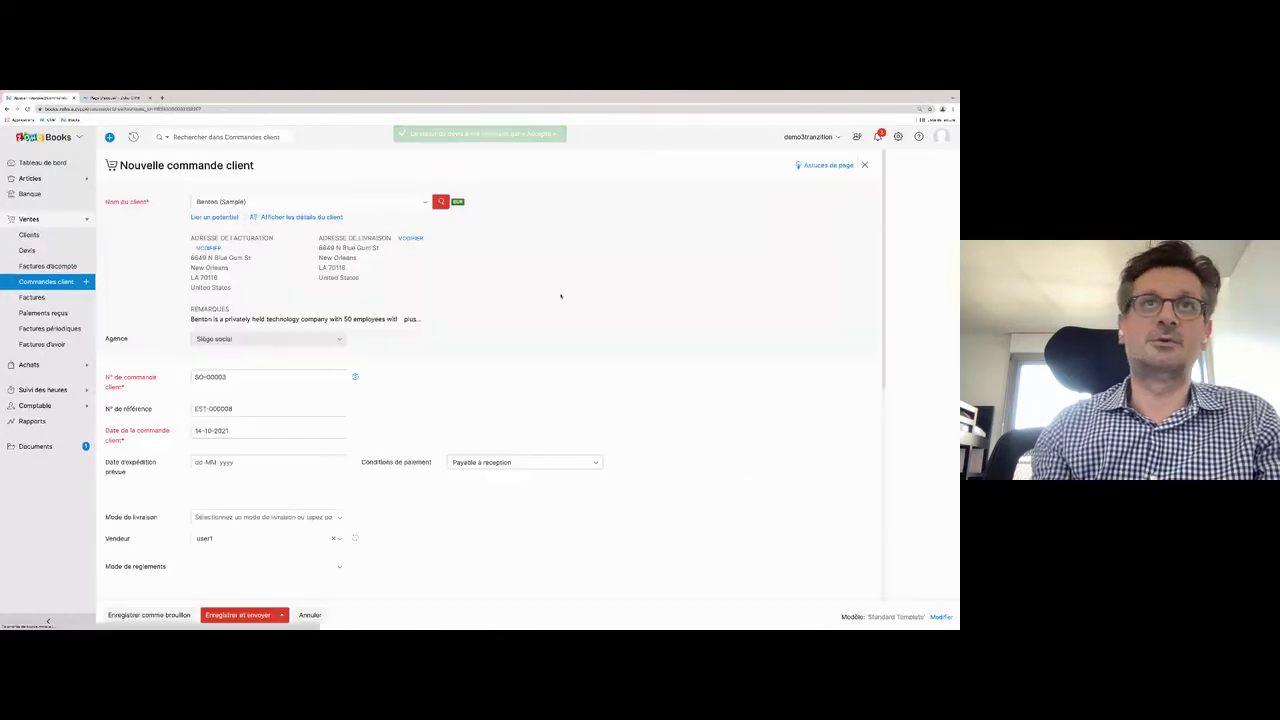
{"action": "scroll", "coordinate": [410, 402], "scroll_direction": "down", "scroll_amount": 10}
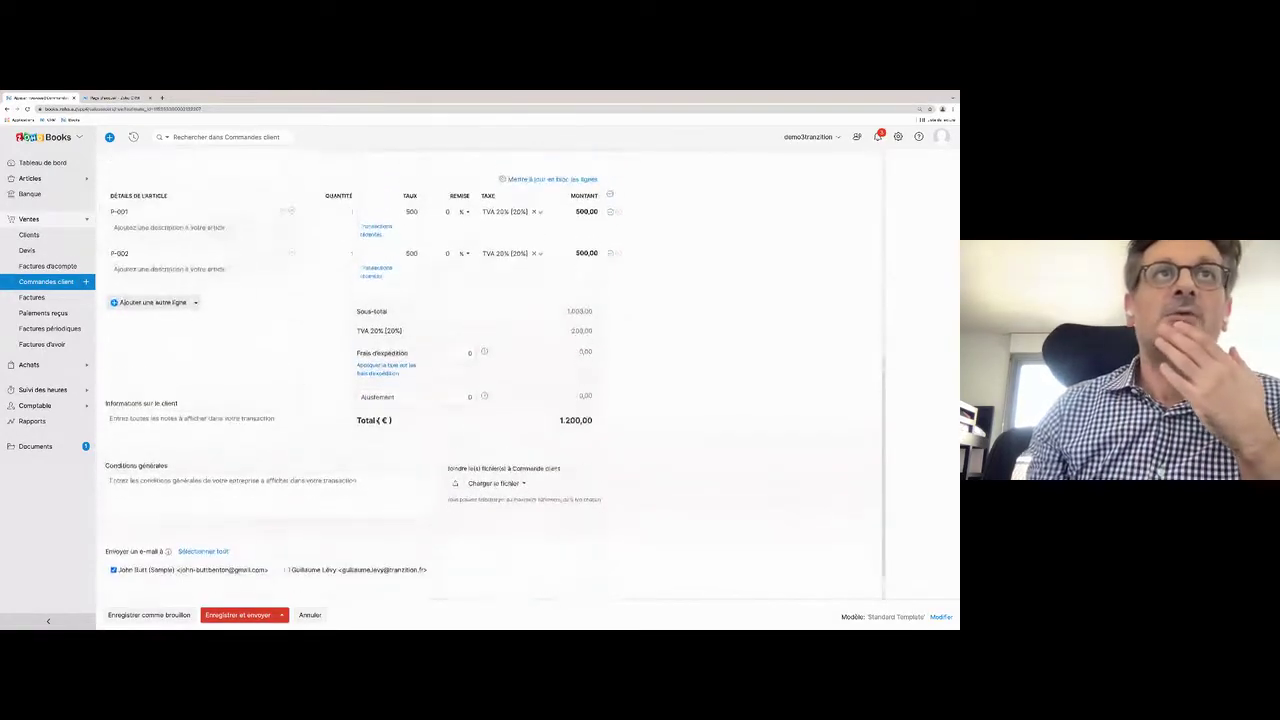
{"action": "left_click", "coordinate": [157, 615]}
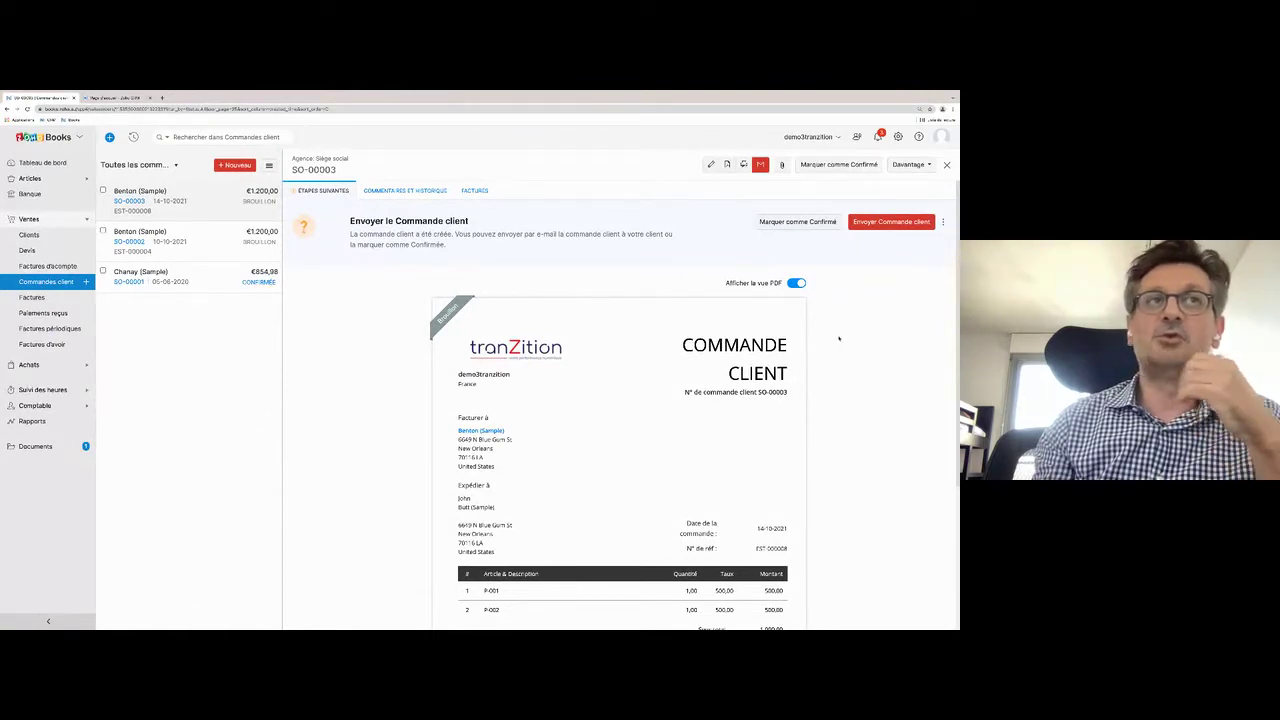
Convert sales order SO-00003 into a purchase order, copying the item descriptions.
{"action": "left_click", "coordinate": [912, 164]}
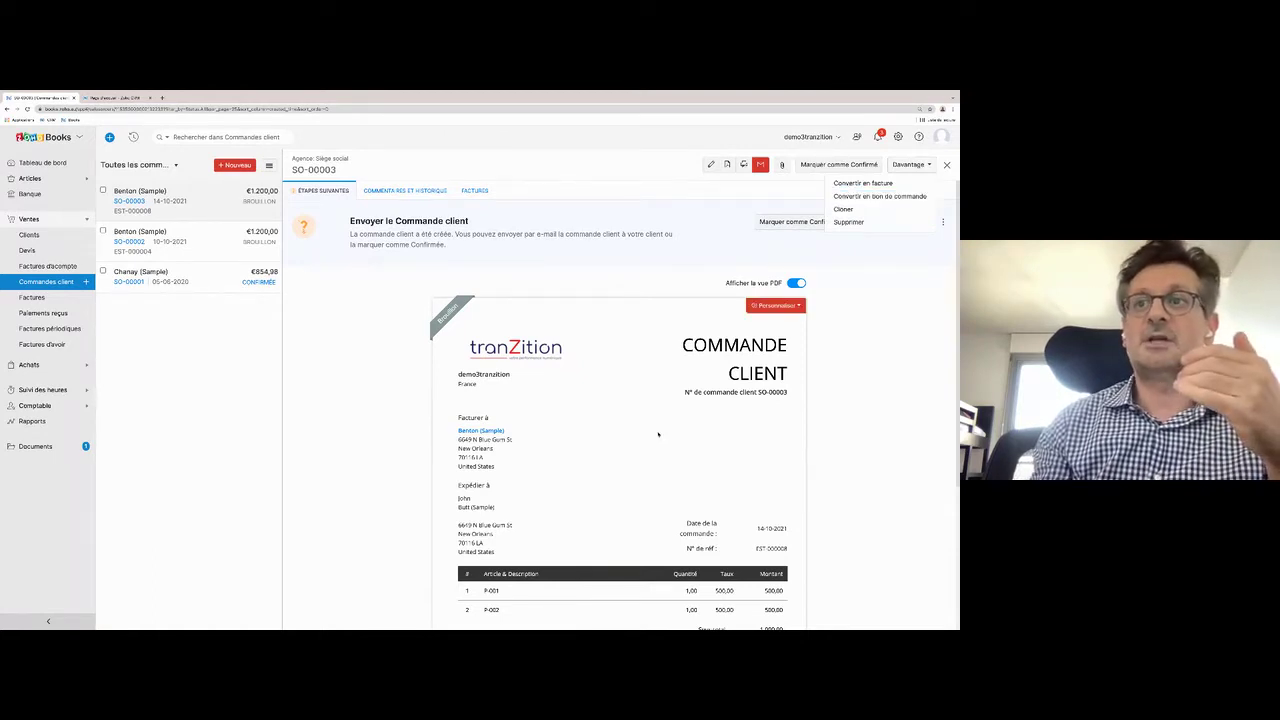
{"action": "scroll", "coordinate": [657, 434], "scroll_direction": "down", "scroll_amount": 3}
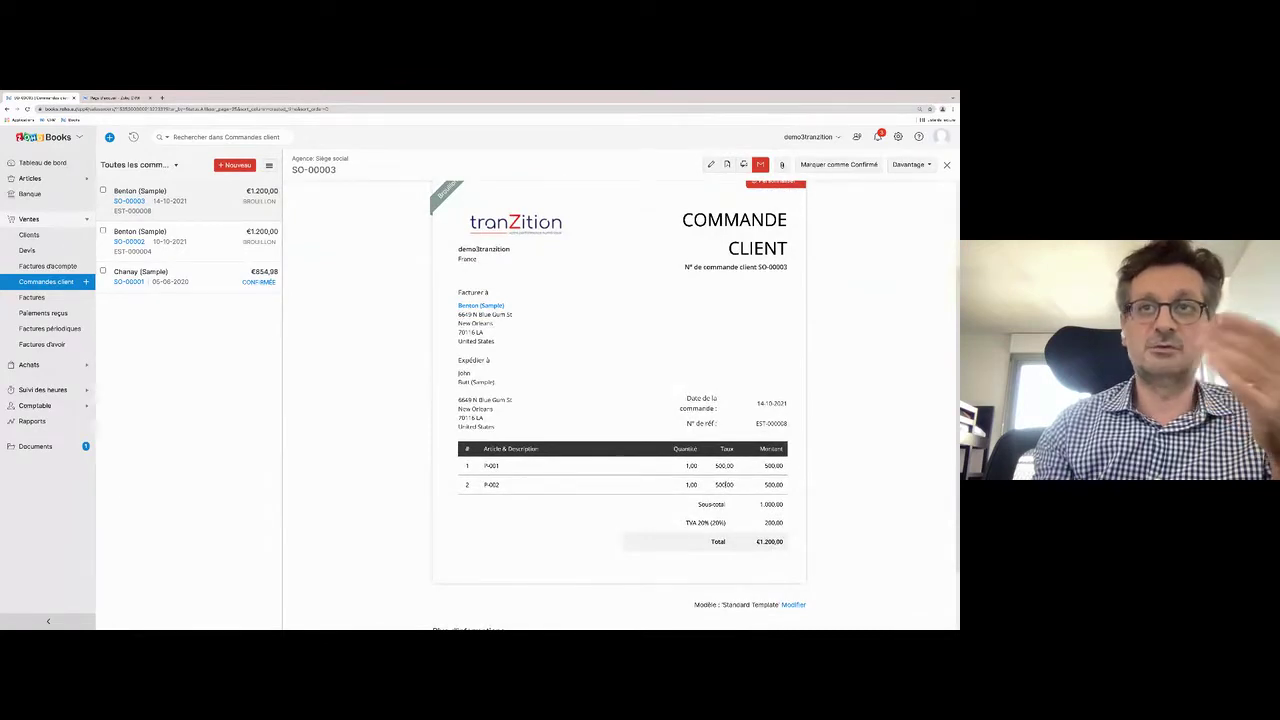
{"action": "left_click", "coordinate": [906, 165]}
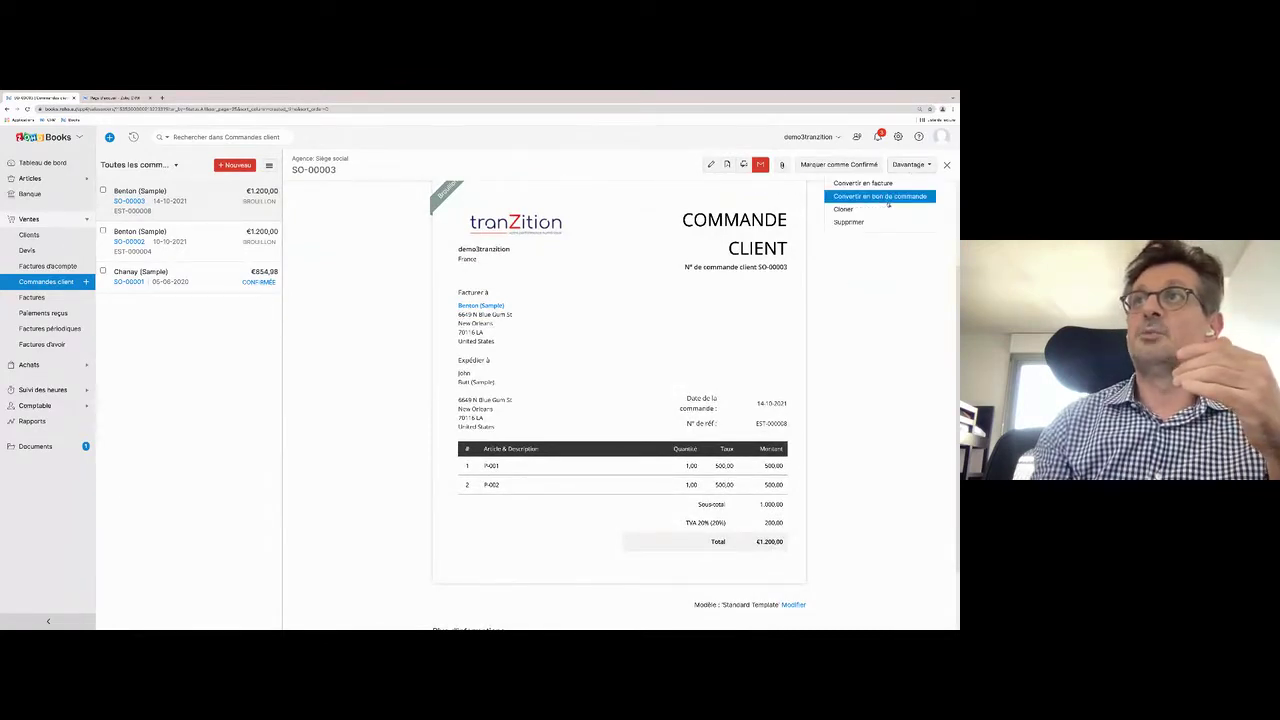
{"action": "left_click", "coordinate": [888, 198]}
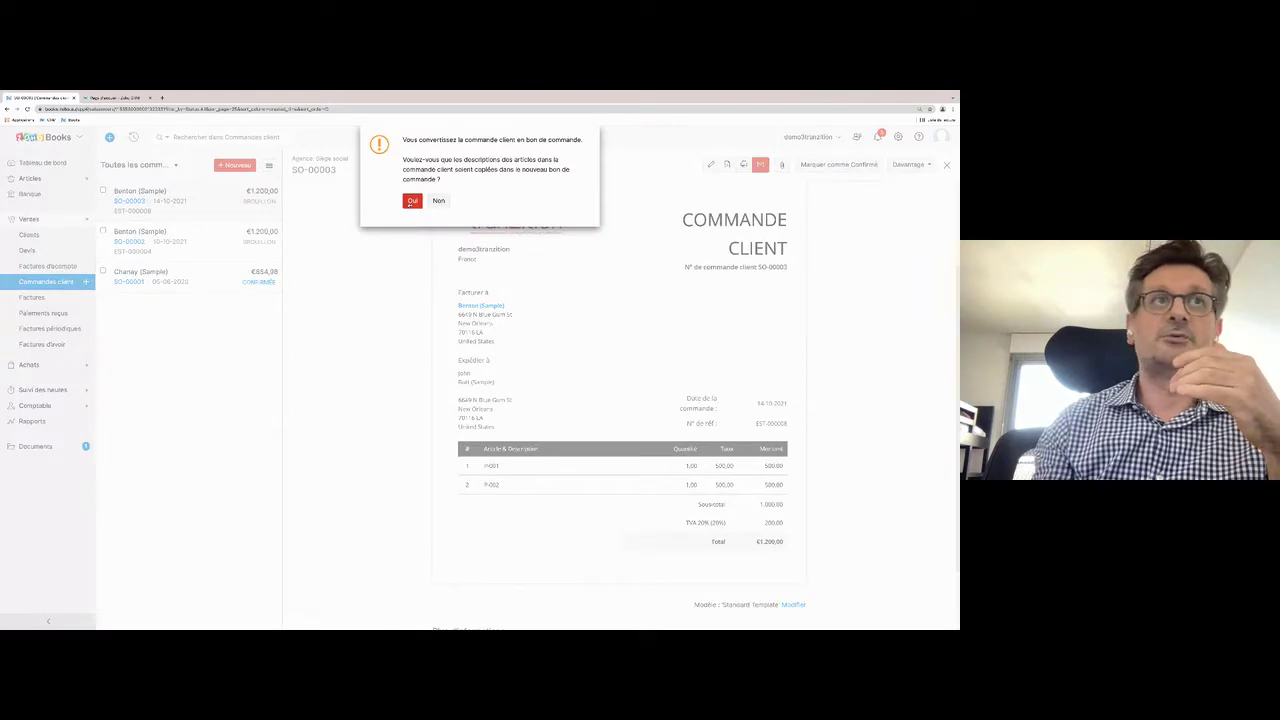
{"action": "left_click", "coordinate": [412, 201]}
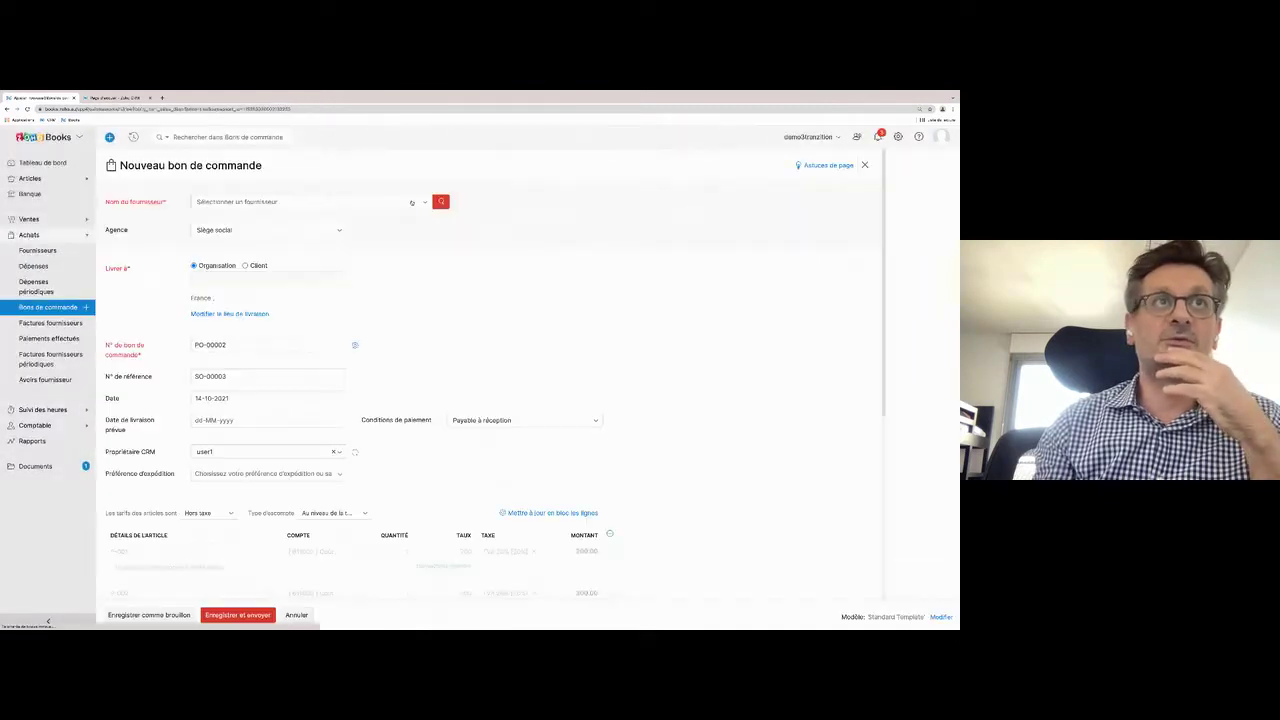
Set the supplier of purchase order PO-00002 to AF Fournisseur and save the order as a draft.
{"action": "left_click", "coordinate": [275, 184]}
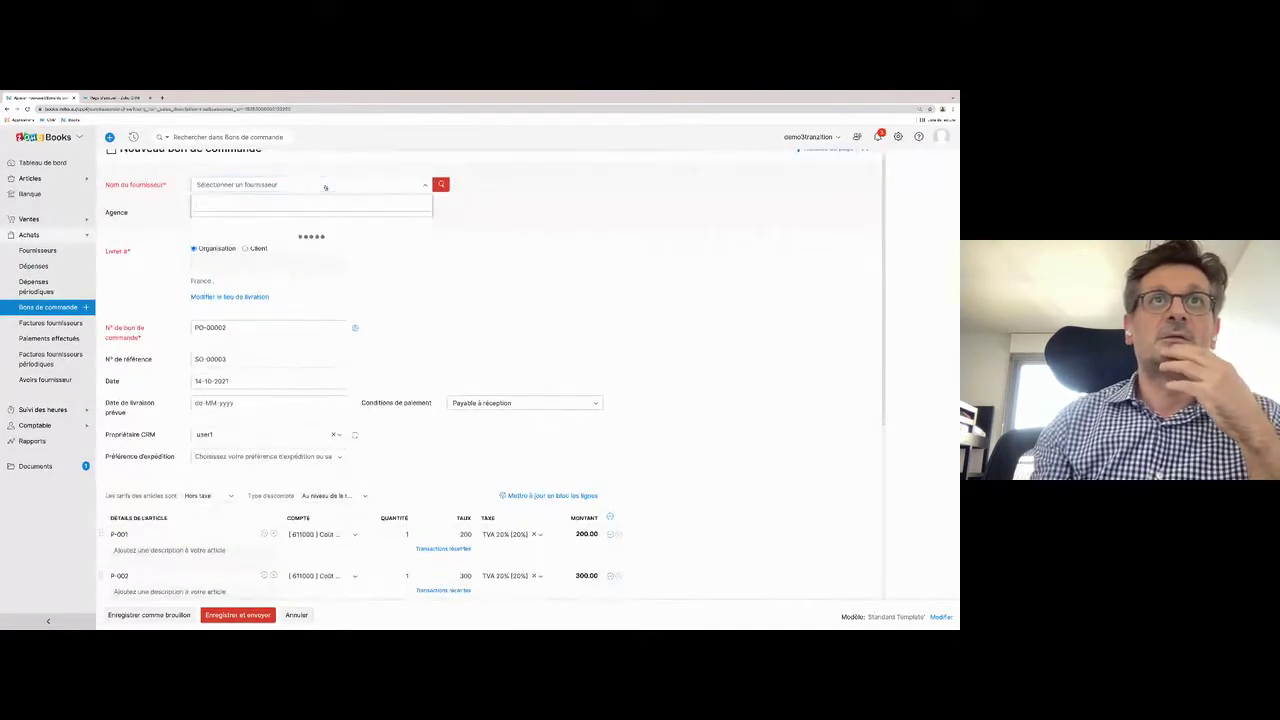
{"action": "left_click", "coordinate": [267, 223]}
{"action": "scroll", "coordinate": [410, 285], "scroll_direction": "down", "scroll_amount": 3}
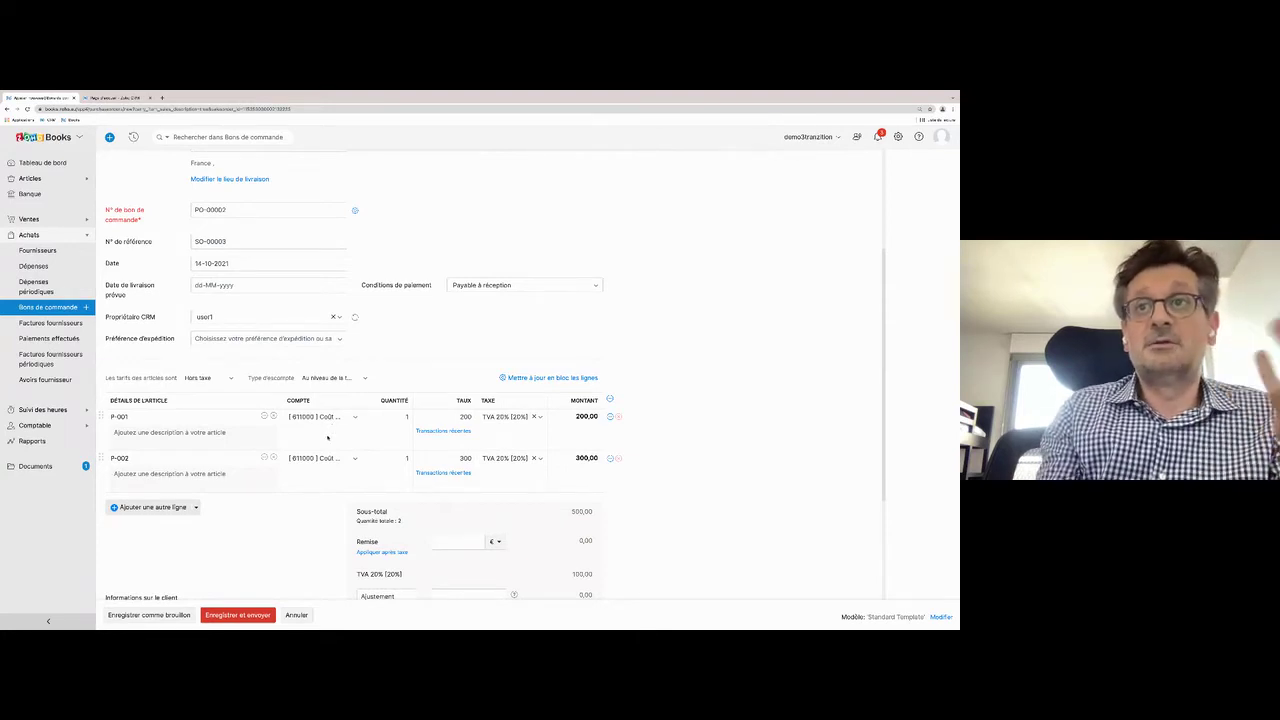
{"action": "scroll", "coordinate": [327, 437], "scroll_direction": "down", "scroll_amount": 3}
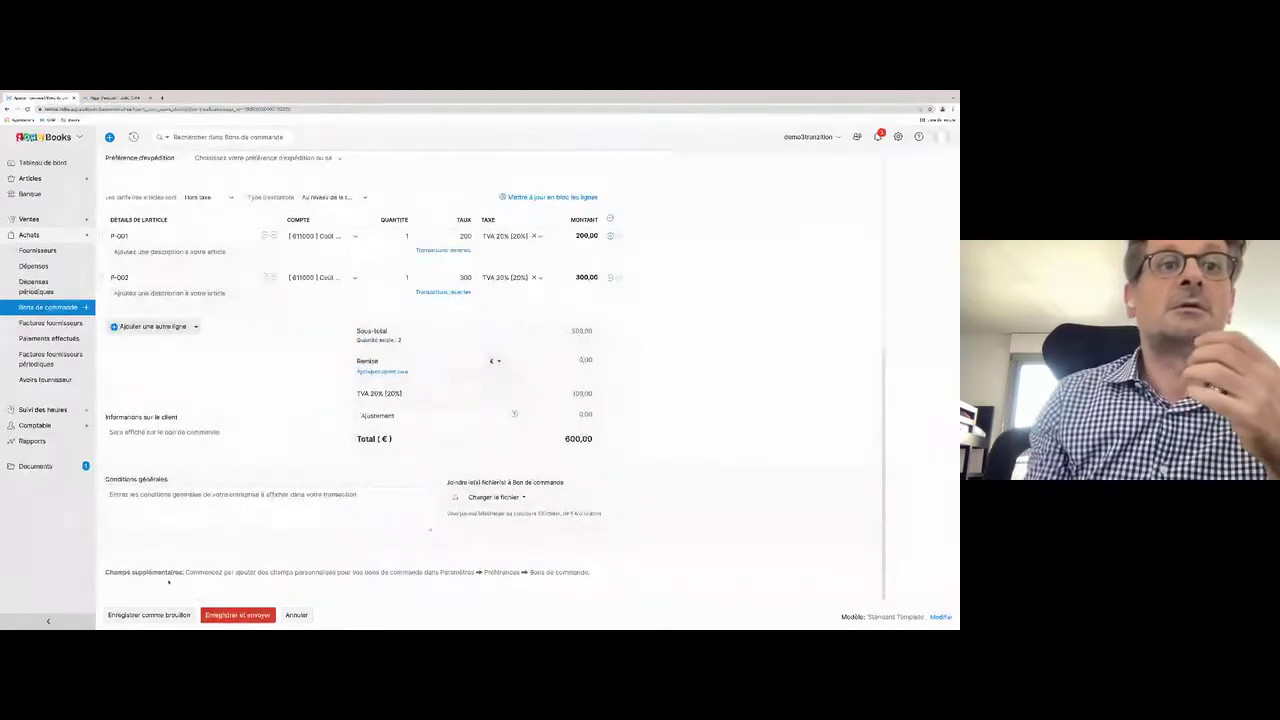
{"action": "left_click", "coordinate": [163, 615]}
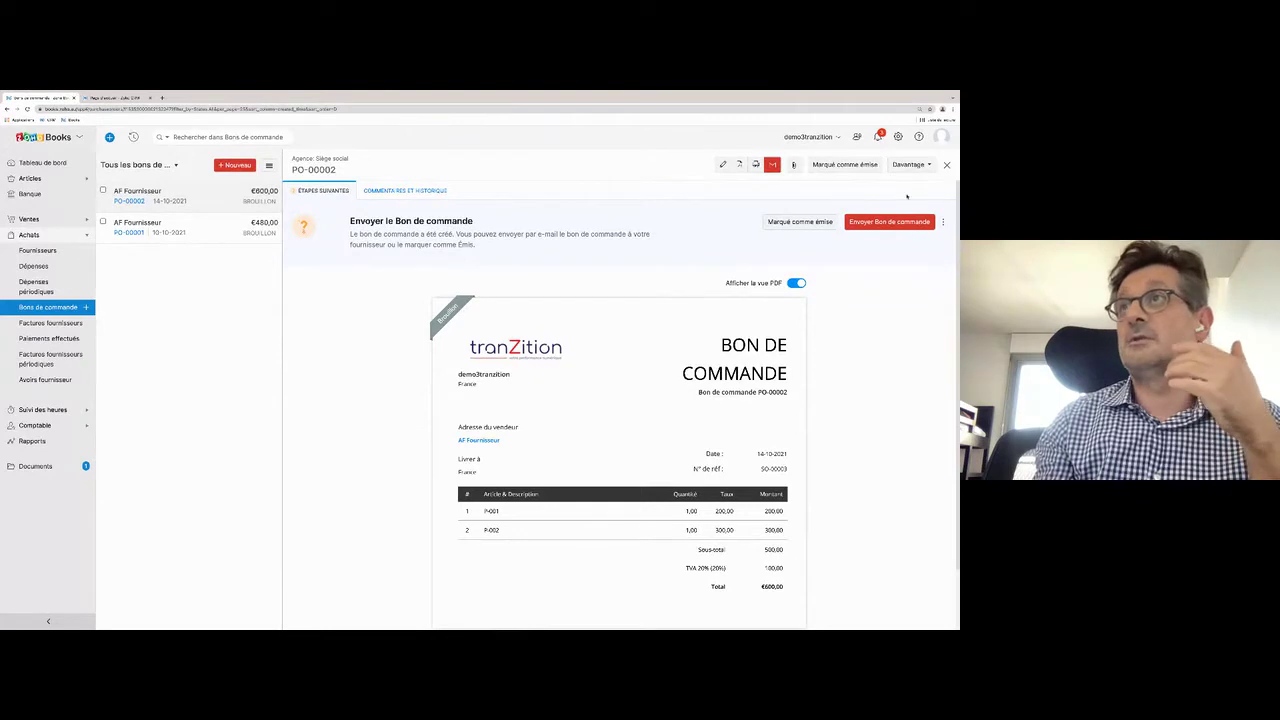
Convert purchase order PO-00002 into a supplier invoice.
{"action": "left_click", "coordinate": [927, 167]}
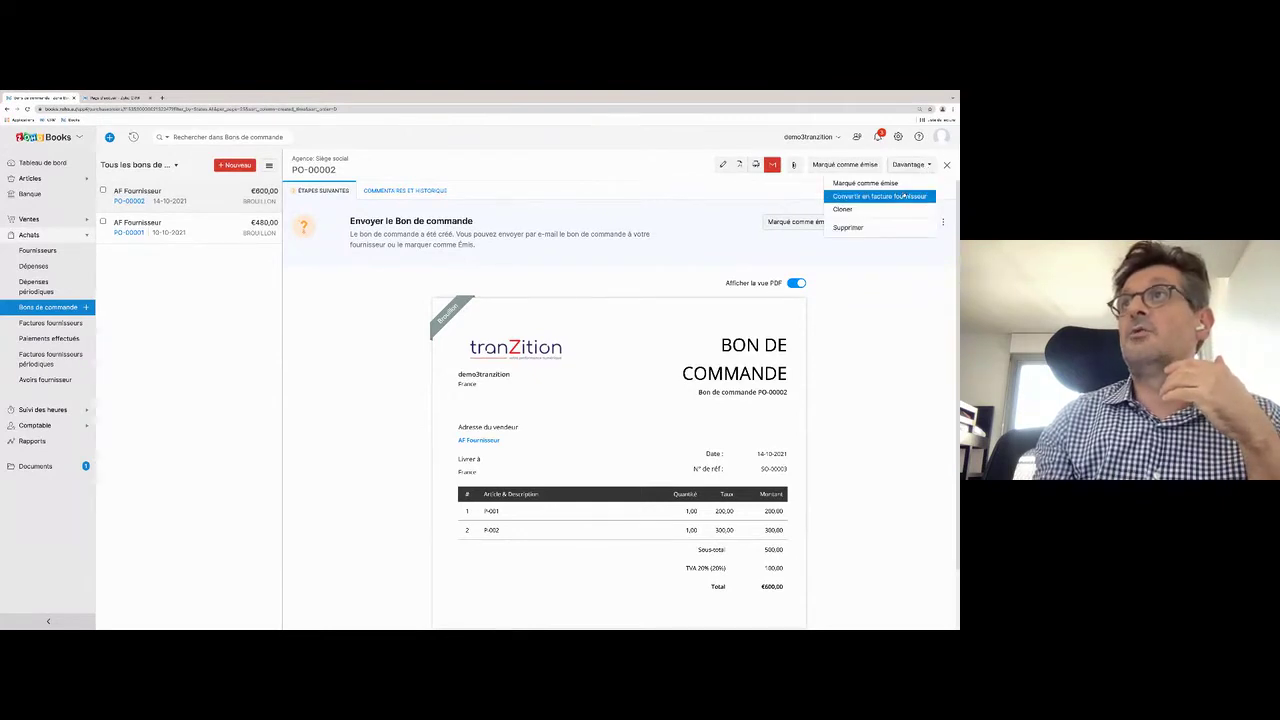
{"action": "left_click", "coordinate": [903, 193]}
{"action": "left_click", "coordinate": [411, 171]}
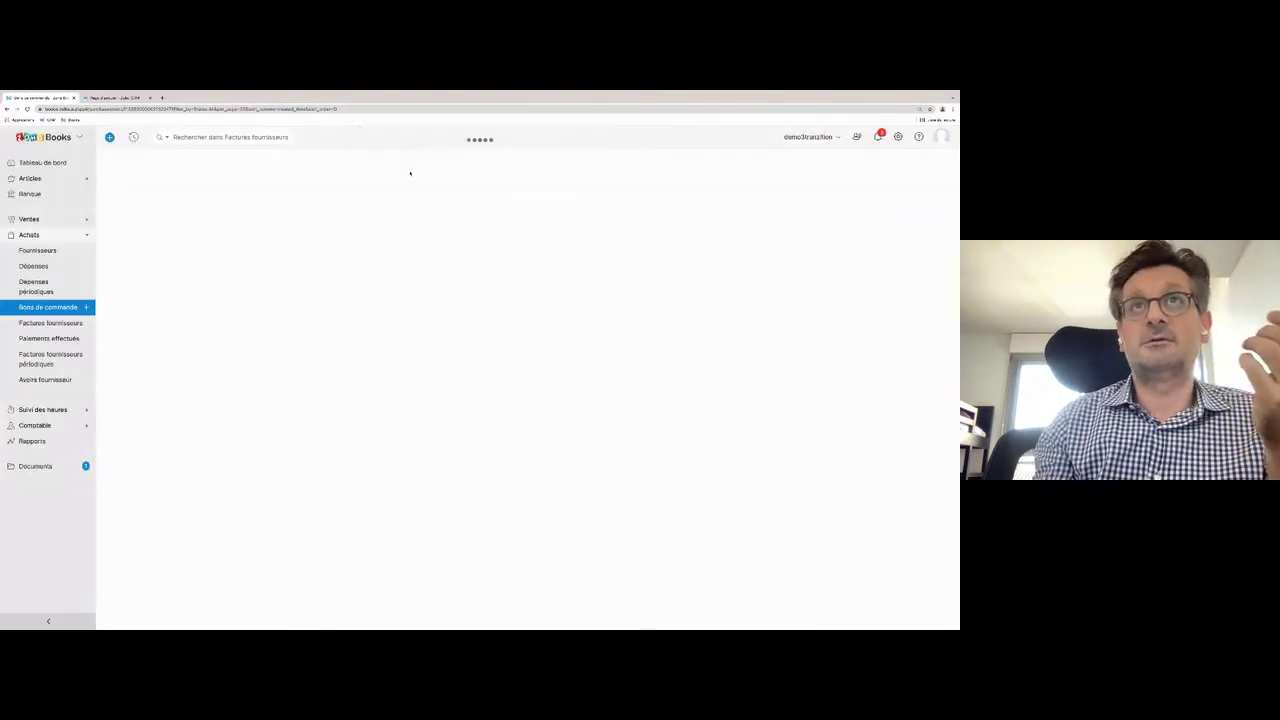
{"action": "scroll", "coordinate": [322, 395], "scroll_direction": "down", "scroll_amount": 3}
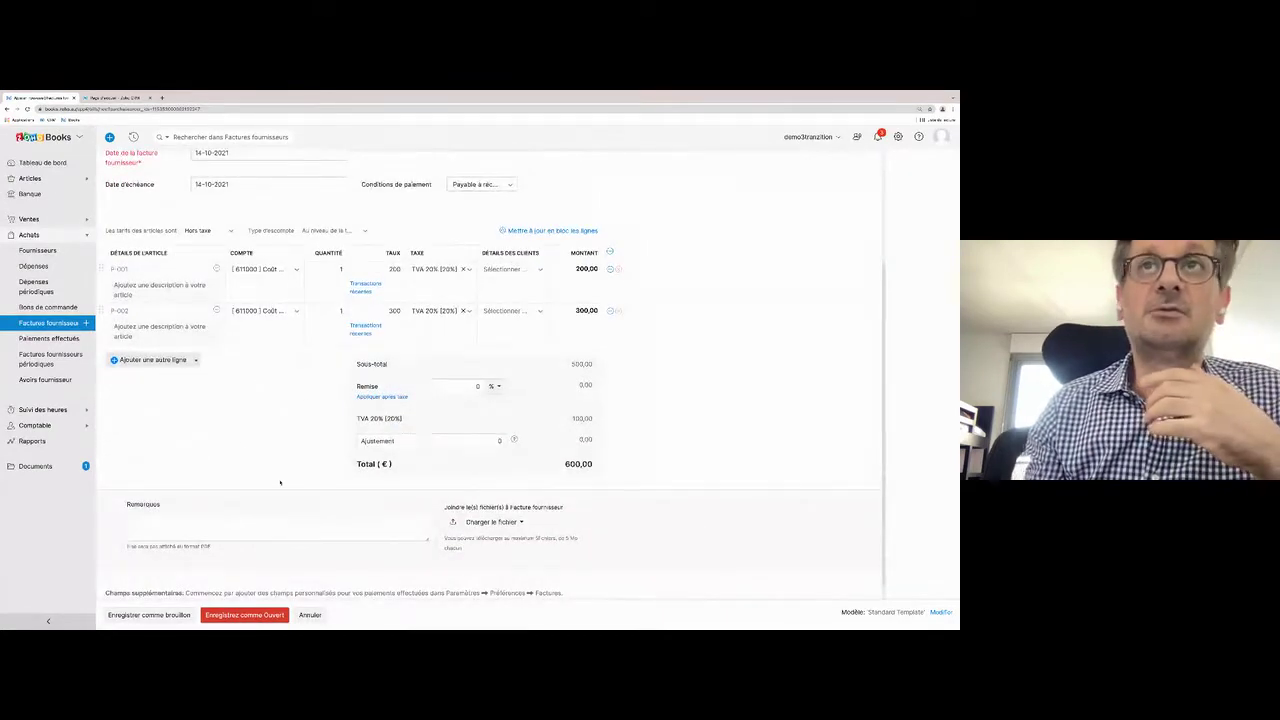
Assign the customer Benton (Sample) to the P-001 and P-002 lines of the supplier invoice.
{"action": "left_click", "coordinate": [523, 270]}
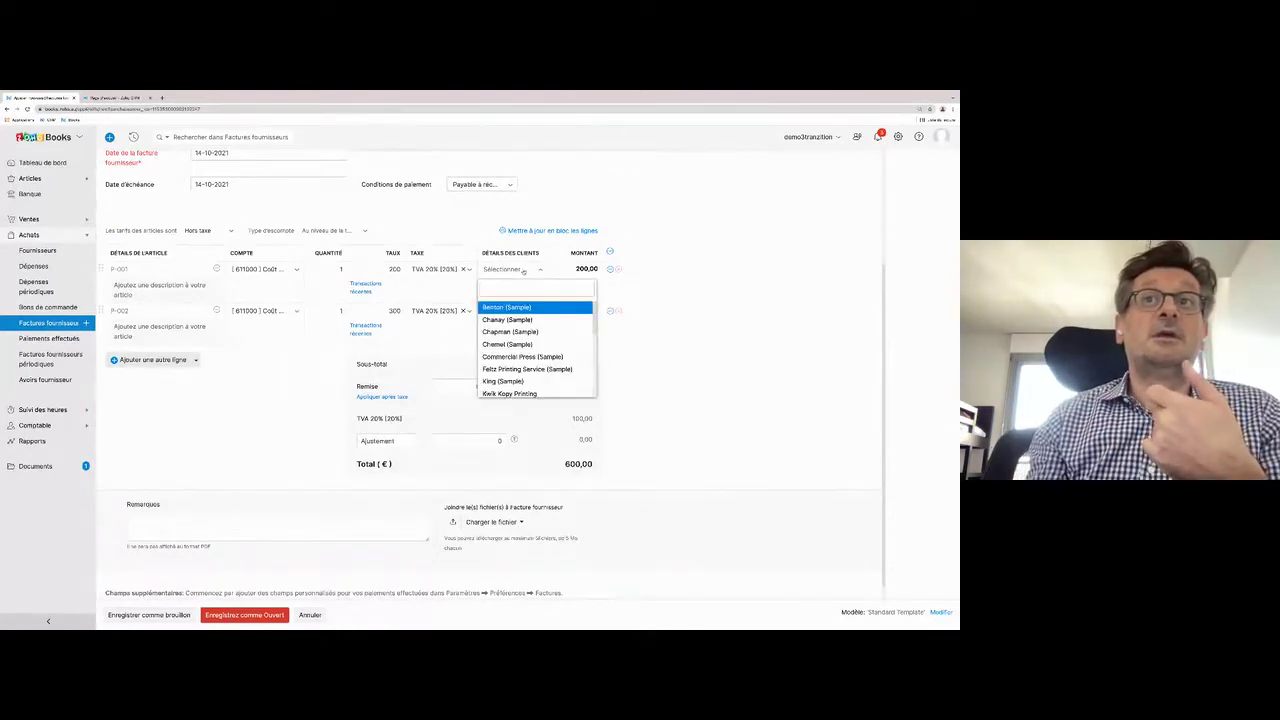
{"action": "left_click", "coordinate": [508, 308]}
{"action": "left_click", "coordinate": [508, 311]}
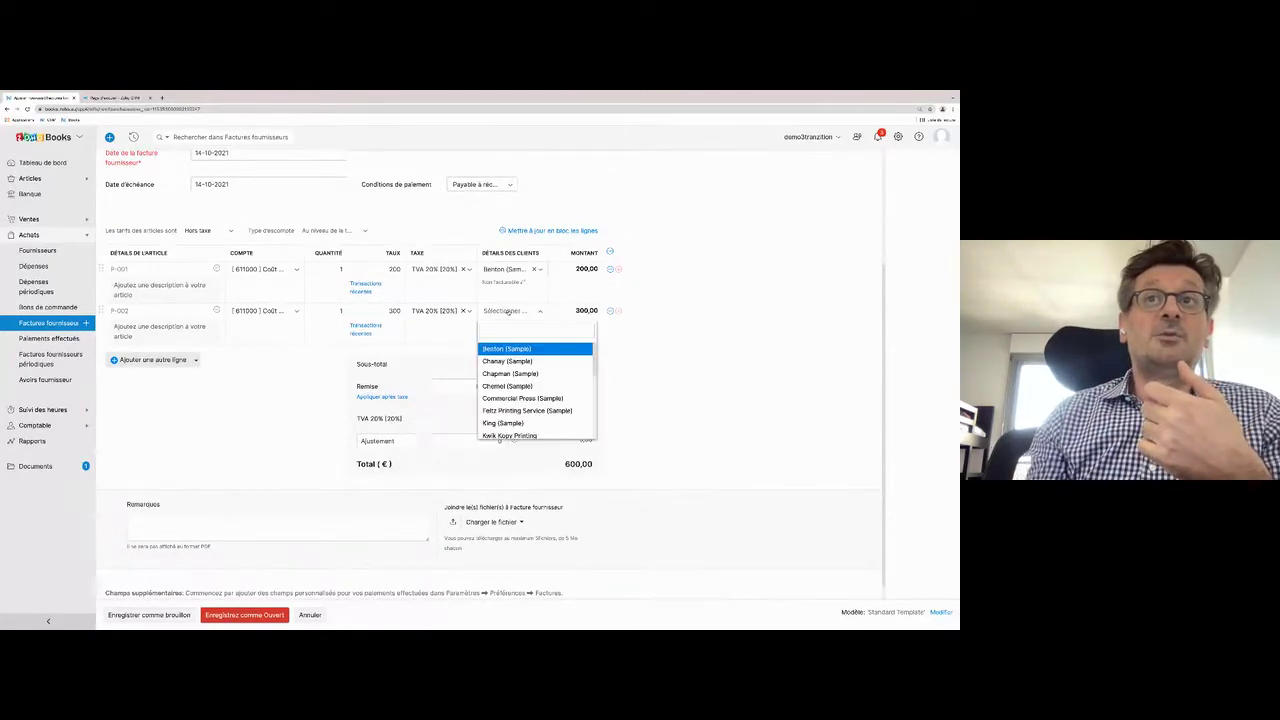
{"action": "left_click", "coordinate": [506, 349]}
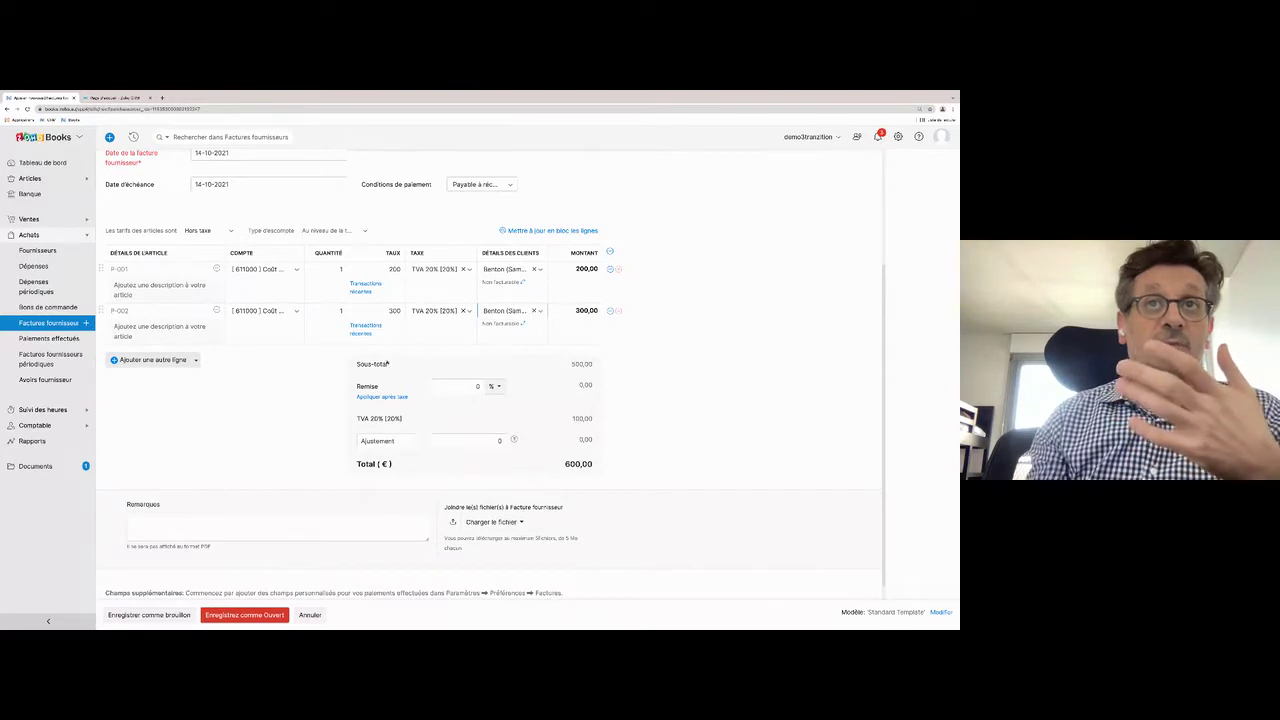
Give the supplier invoice the number 123 and save it as open.
{"action": "scroll", "coordinate": [257, 455], "scroll_direction": "down", "scroll_amount": 1}
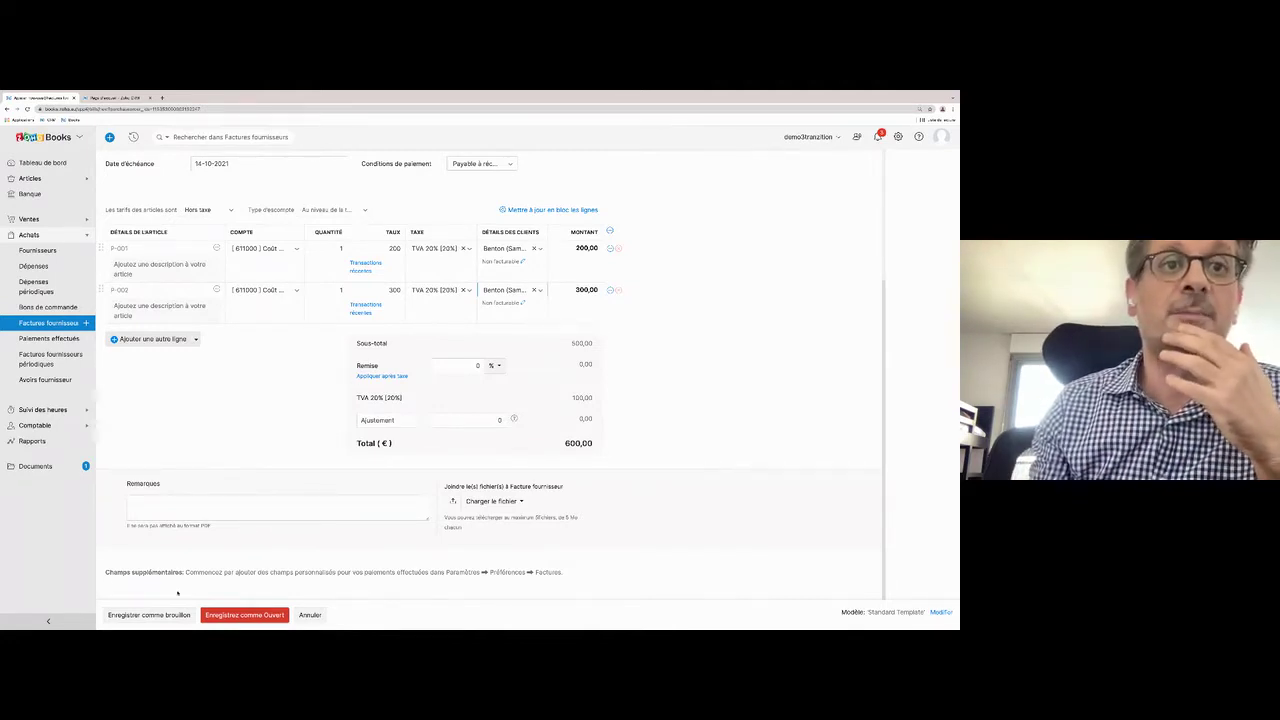
{"action": "left_click", "coordinate": [226, 615]}
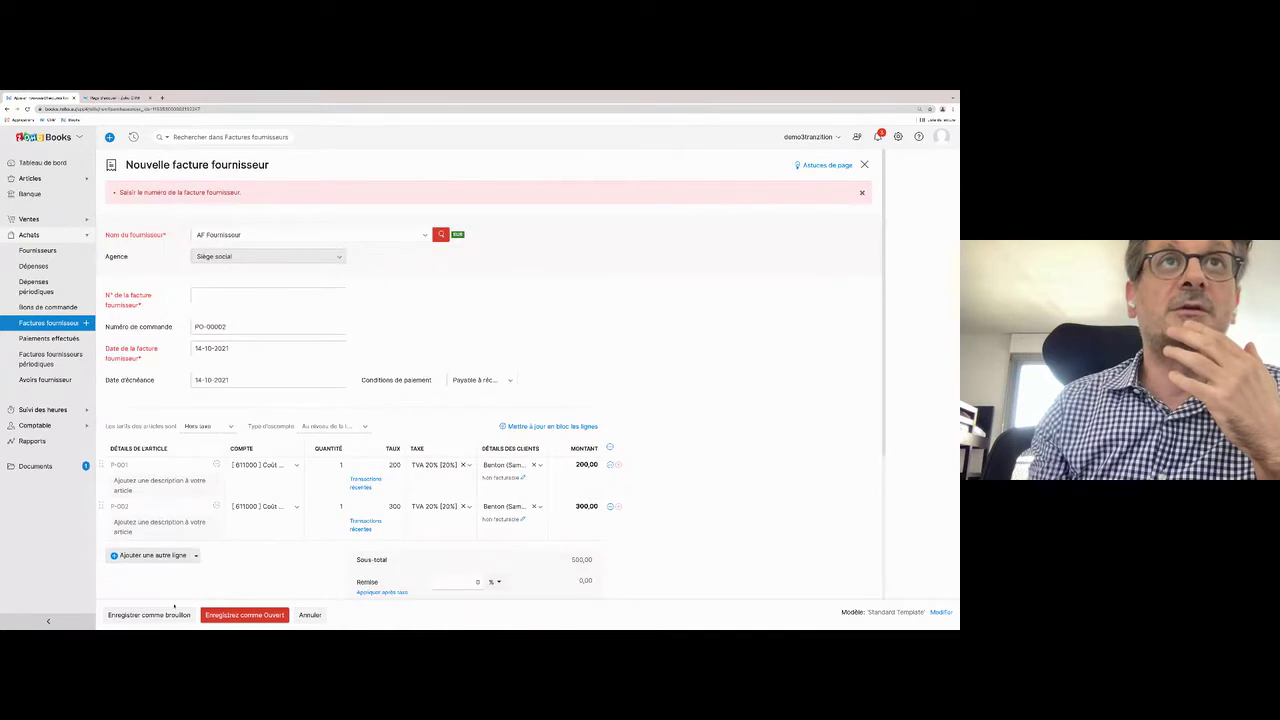
{"action": "left_click", "coordinate": [244, 296]}
{"action": "type", "text": "123"}
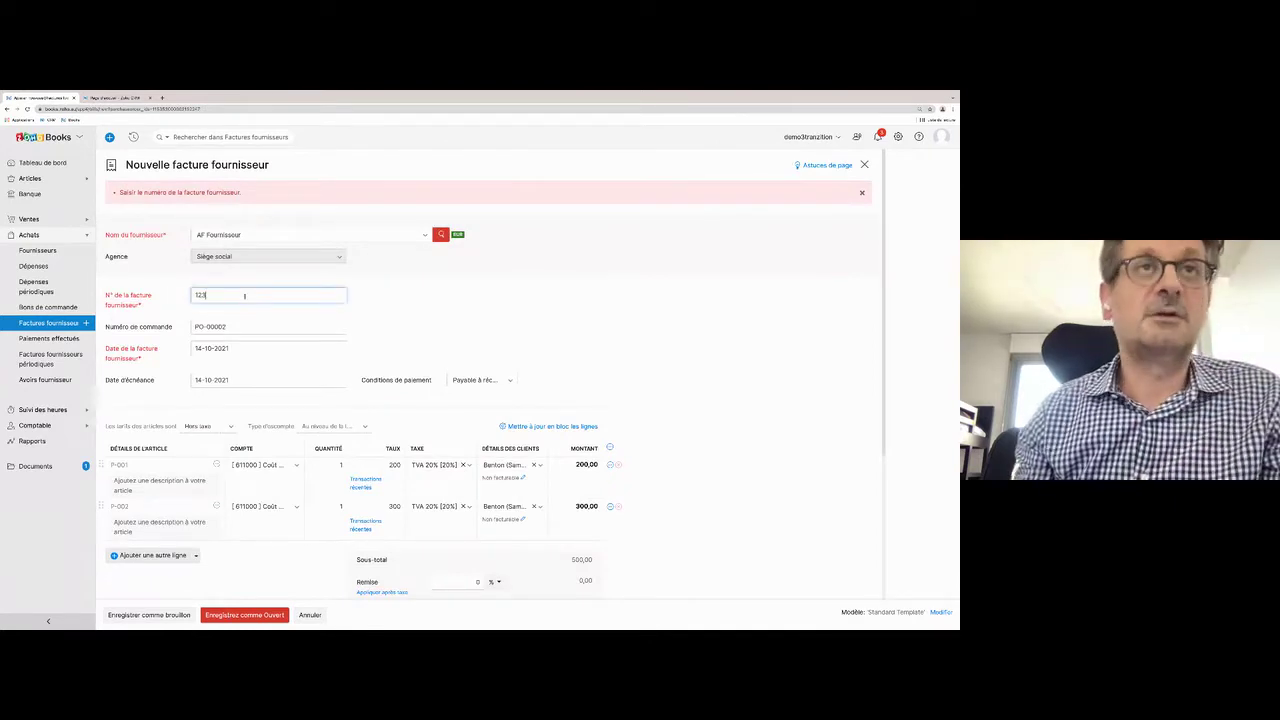
{"action": "scroll", "coordinate": [244, 296], "scroll_direction": "down", "scroll_amount": 5}
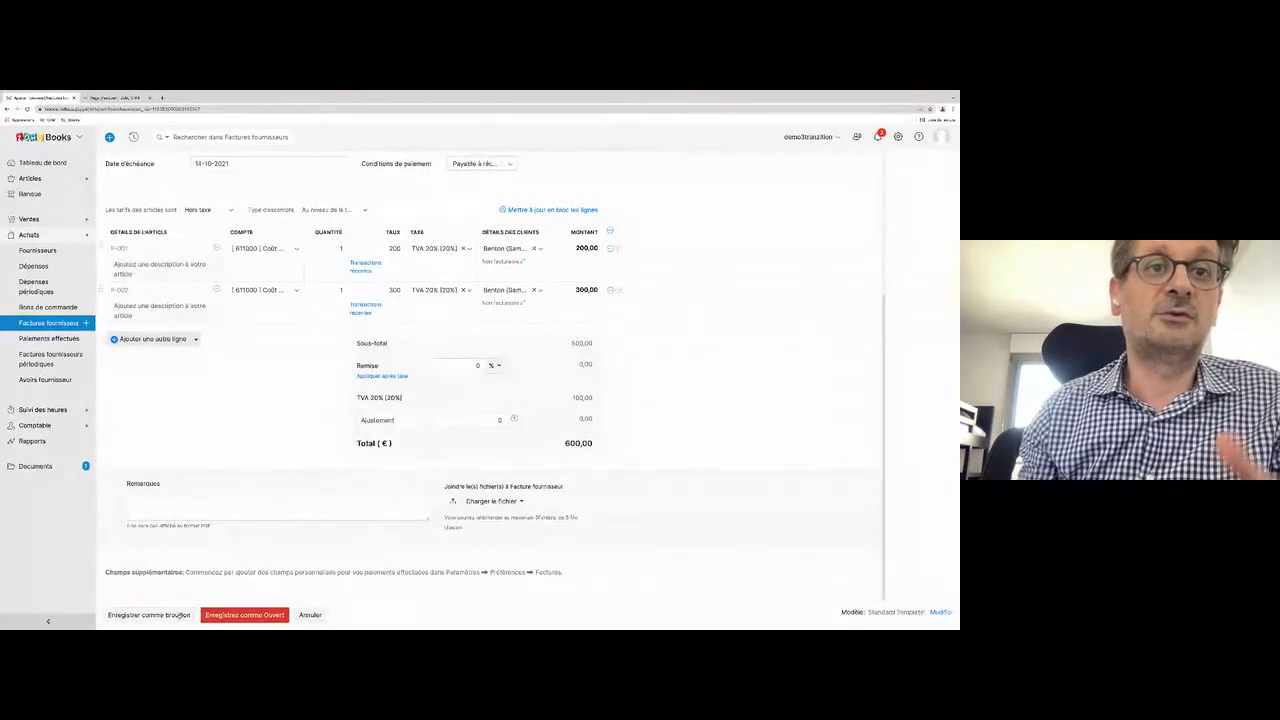
{"action": "left_click", "coordinate": [226, 615]}
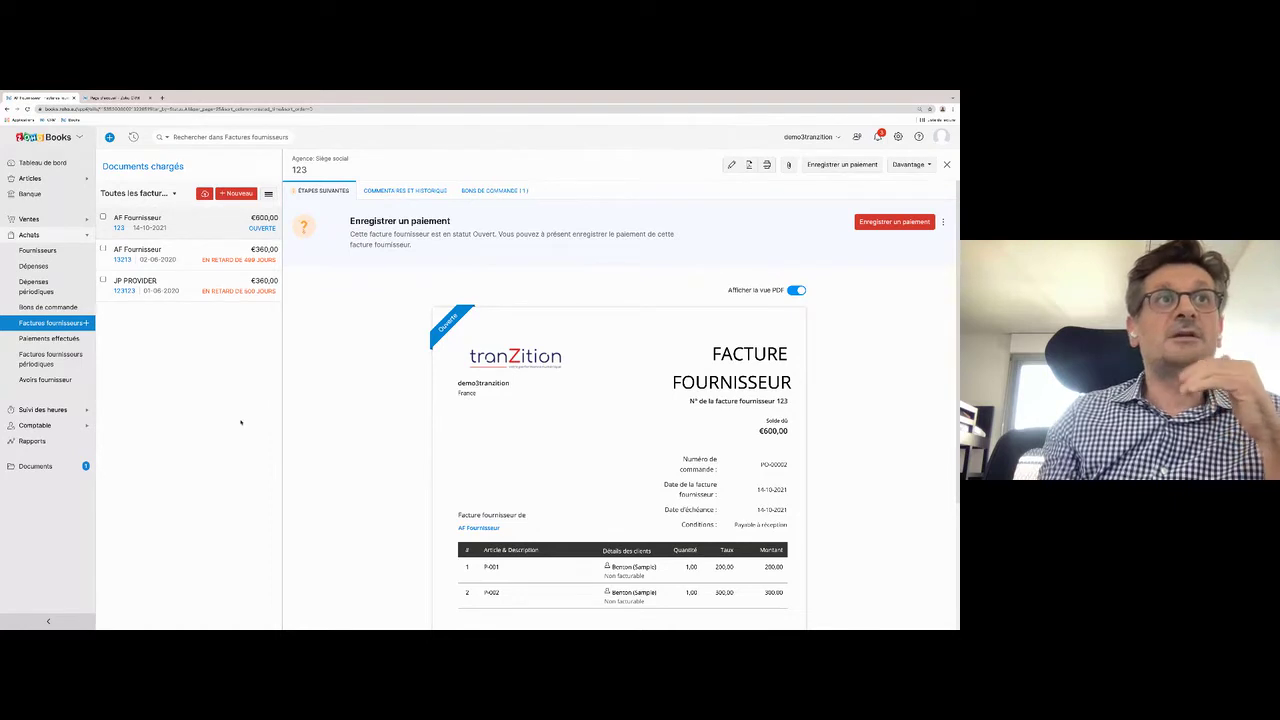
Look through the sales and purchase sections, the bank overview, and the time-tracking projects and timesheets pages.
{"action": "left_click", "coordinate": [29, 219]}
{"action": "left_click", "coordinate": [29, 219]}
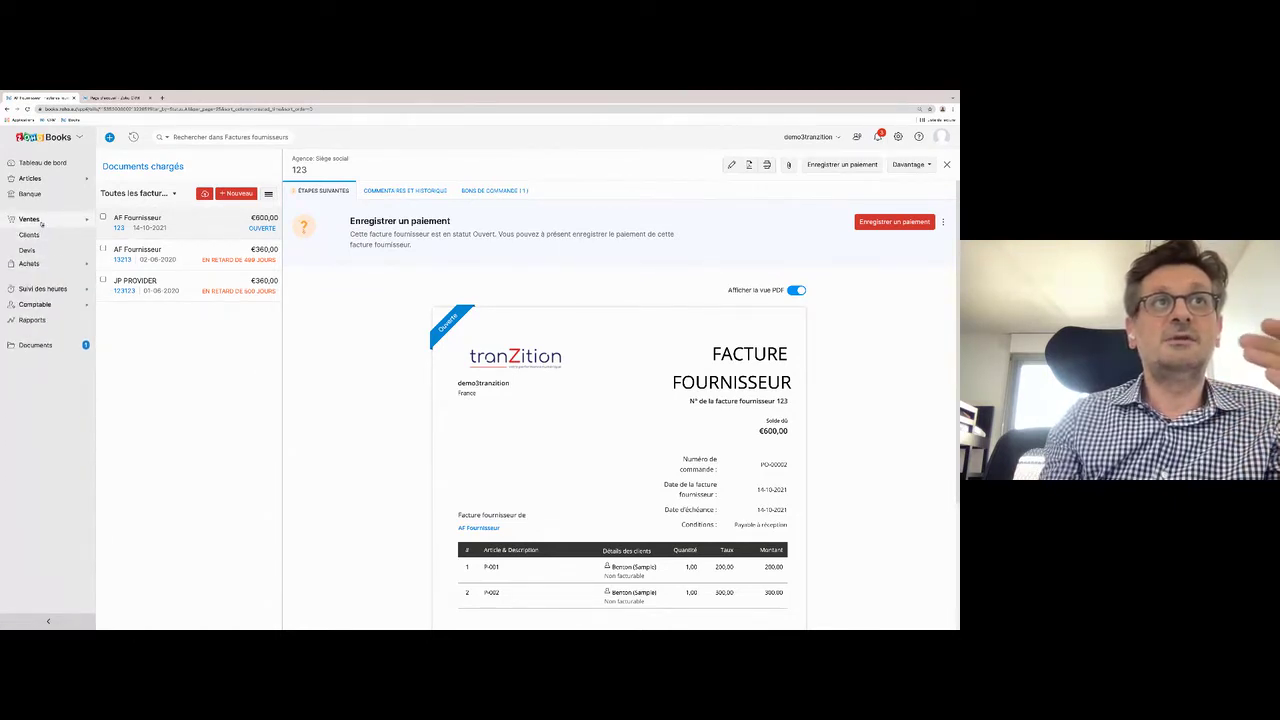
{"action": "left_click", "coordinate": [30, 235]}
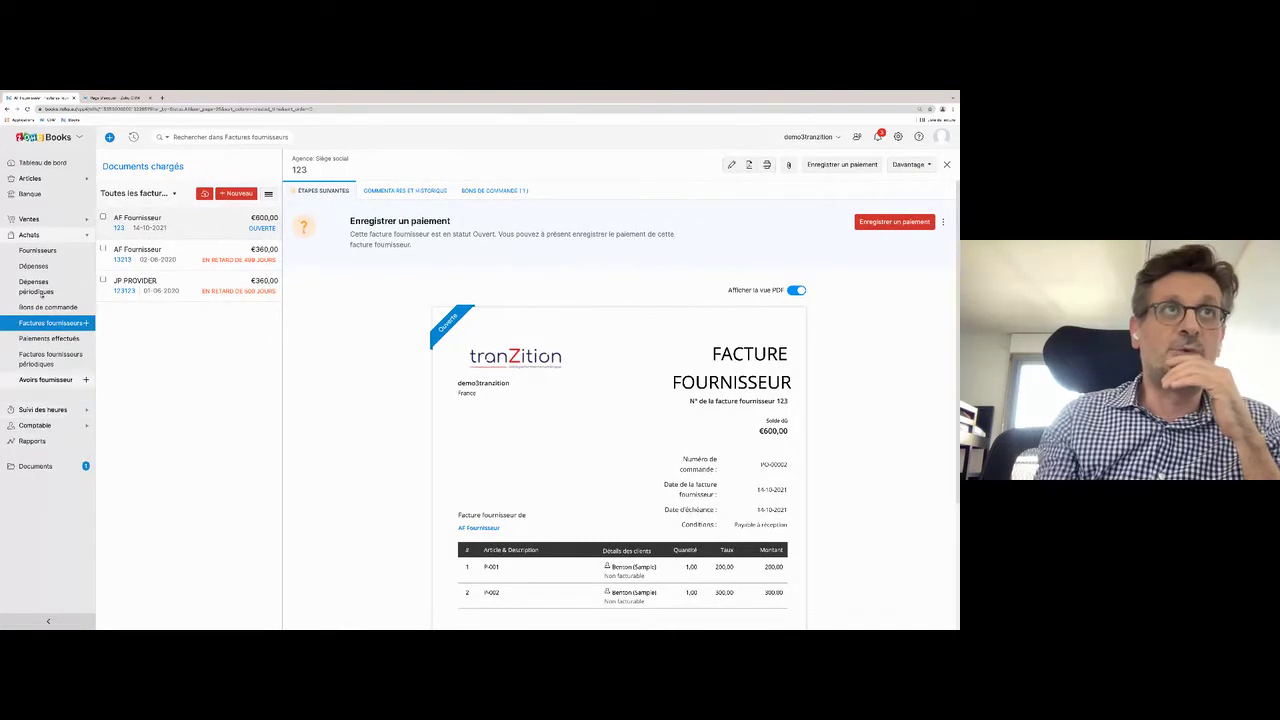
{"action": "left_click", "coordinate": [30, 194]}
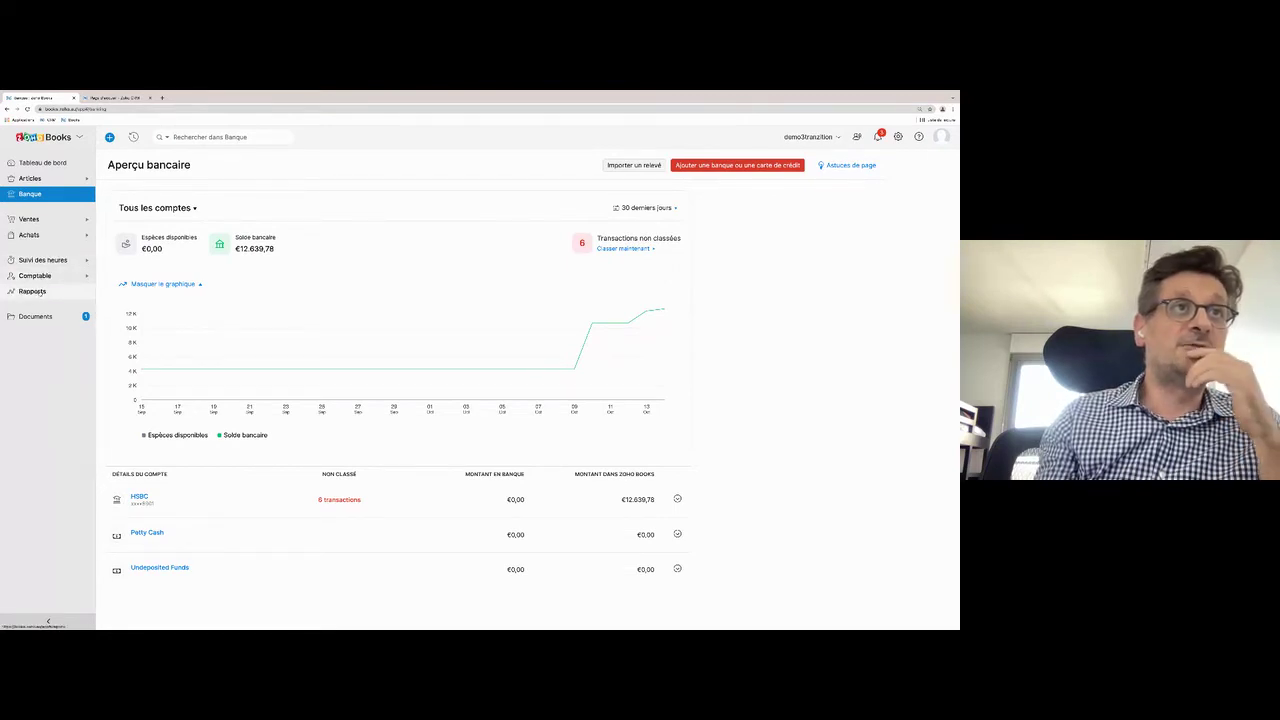
{"action": "left_click", "coordinate": [46, 262]}
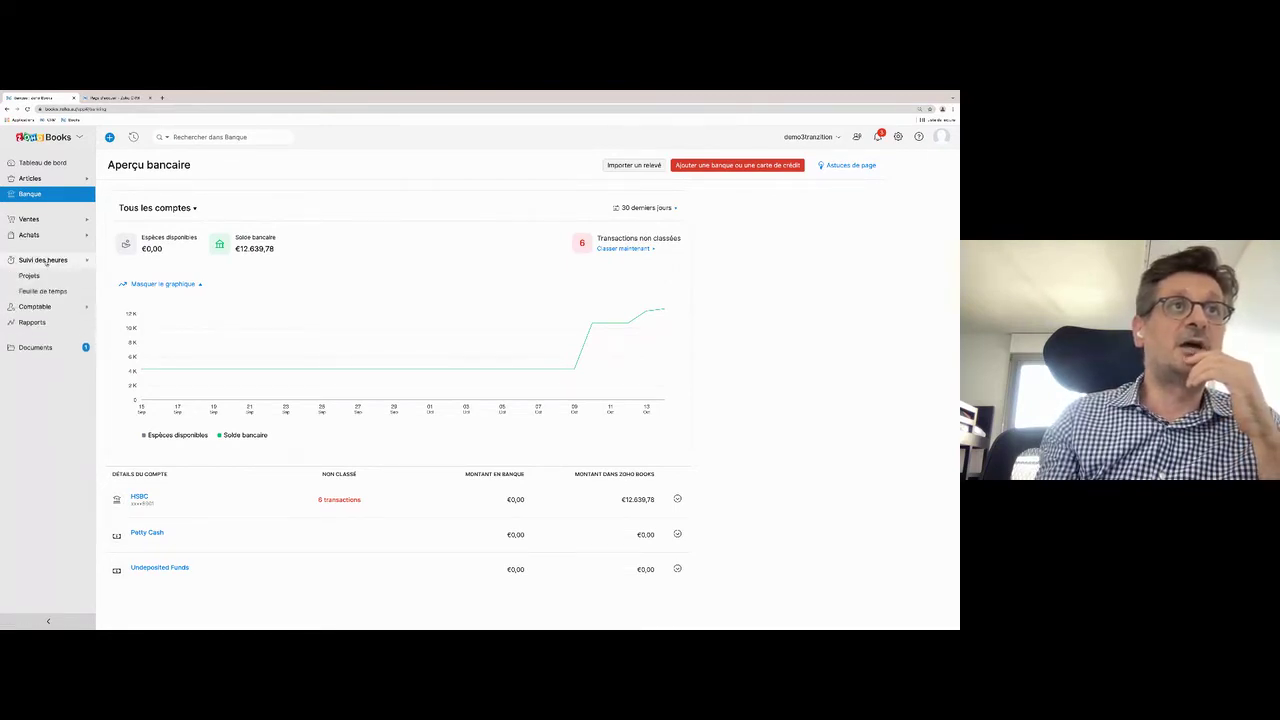
{"action": "left_click", "coordinate": [30, 276]}
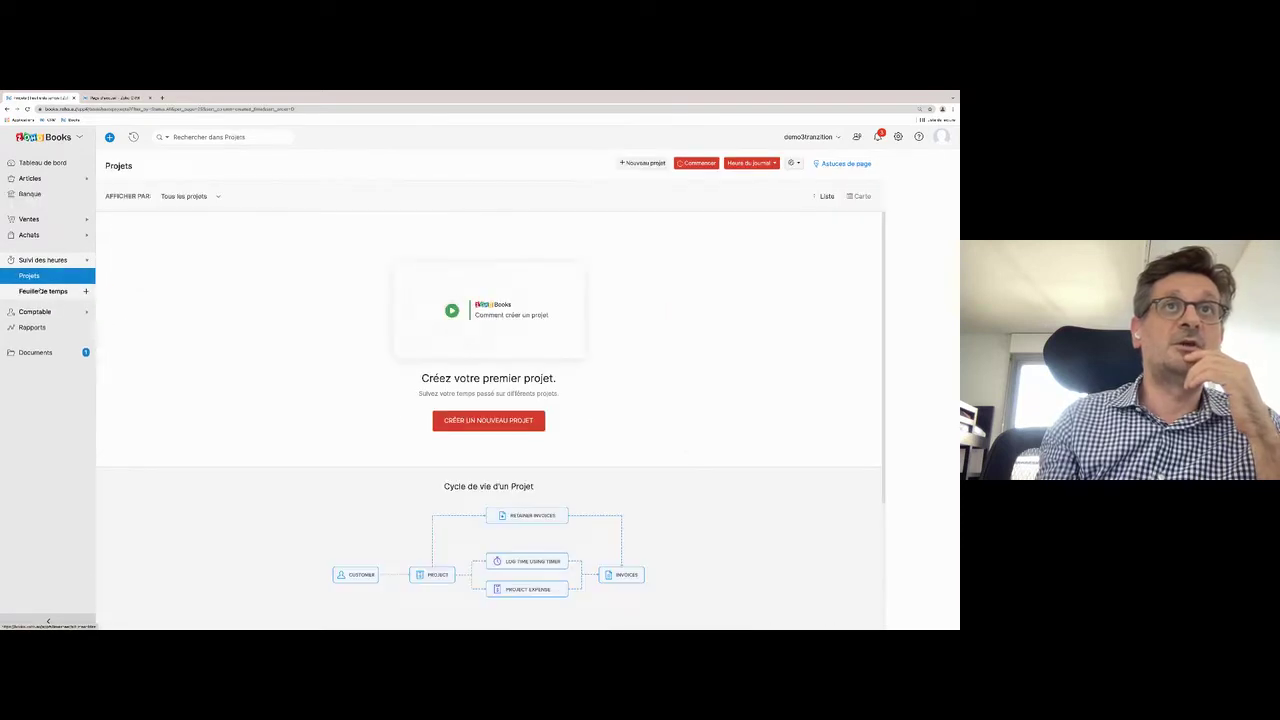
{"action": "left_click", "coordinate": [40, 291]}
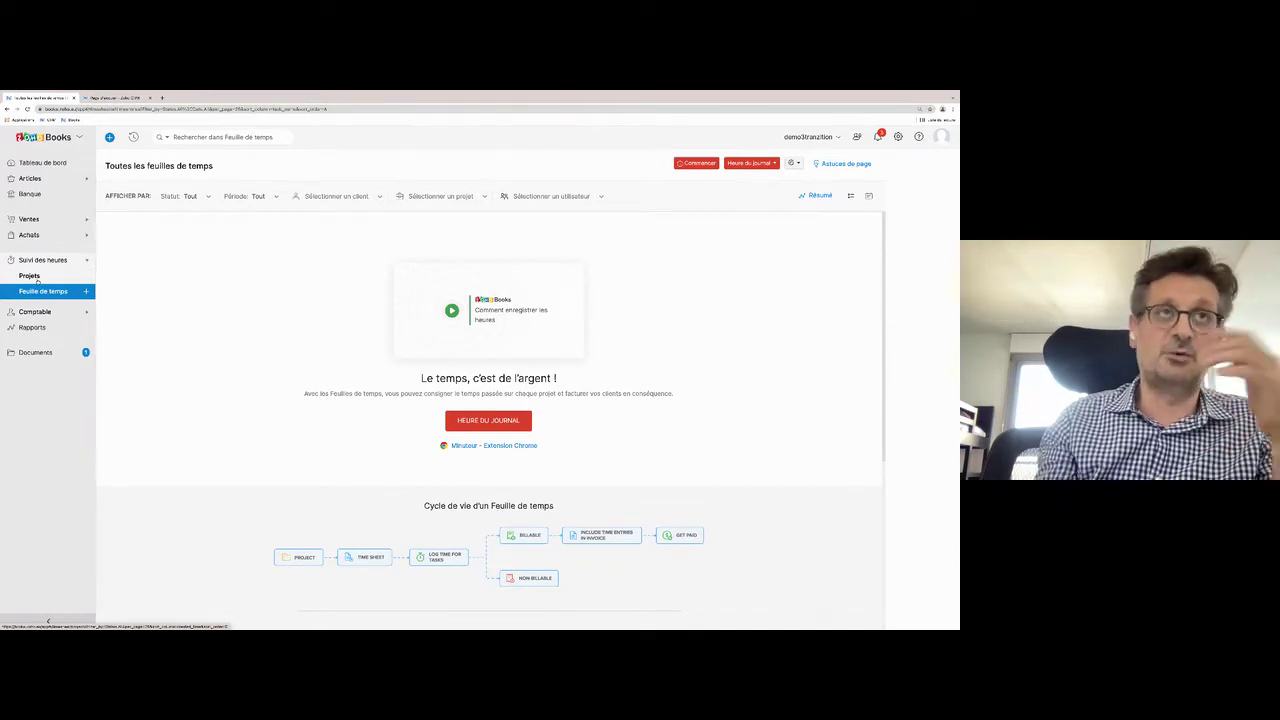
{"action": "left_click", "coordinate": [36, 279]}
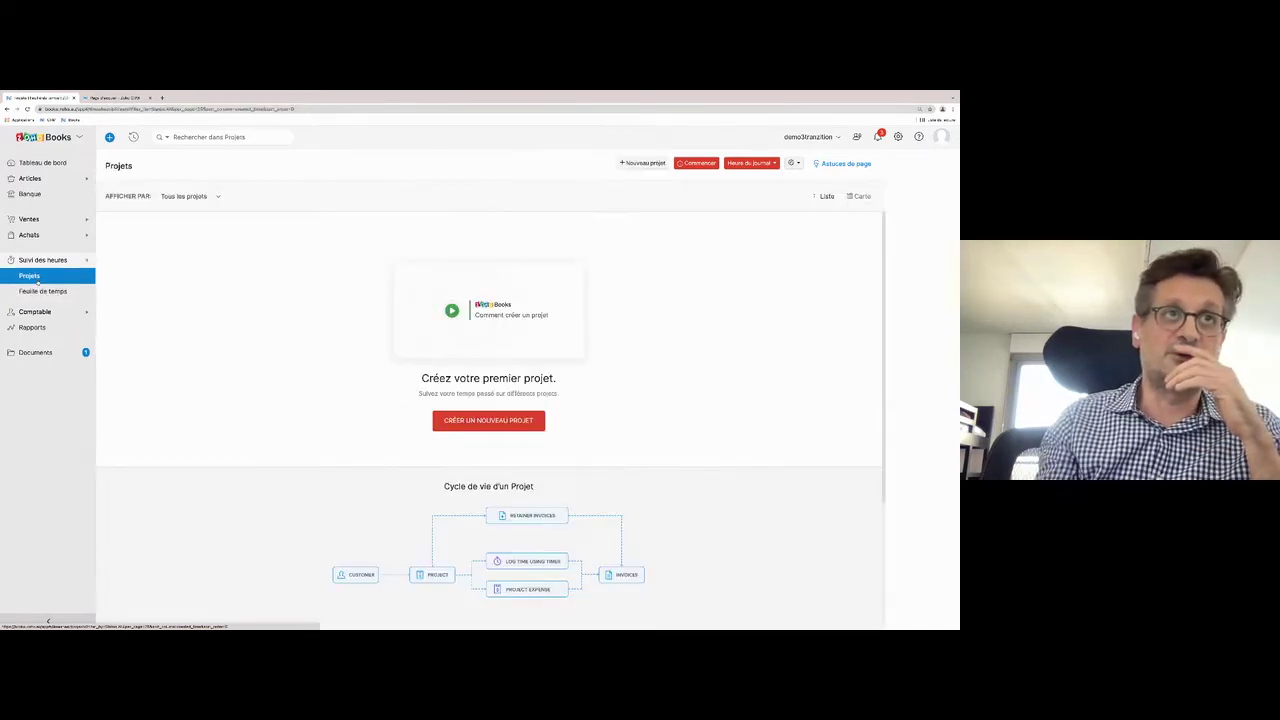
Open the documents inbox and preview the scanned invoice 91138492 (1).pdf.
{"action": "left_click", "coordinate": [42, 350]}
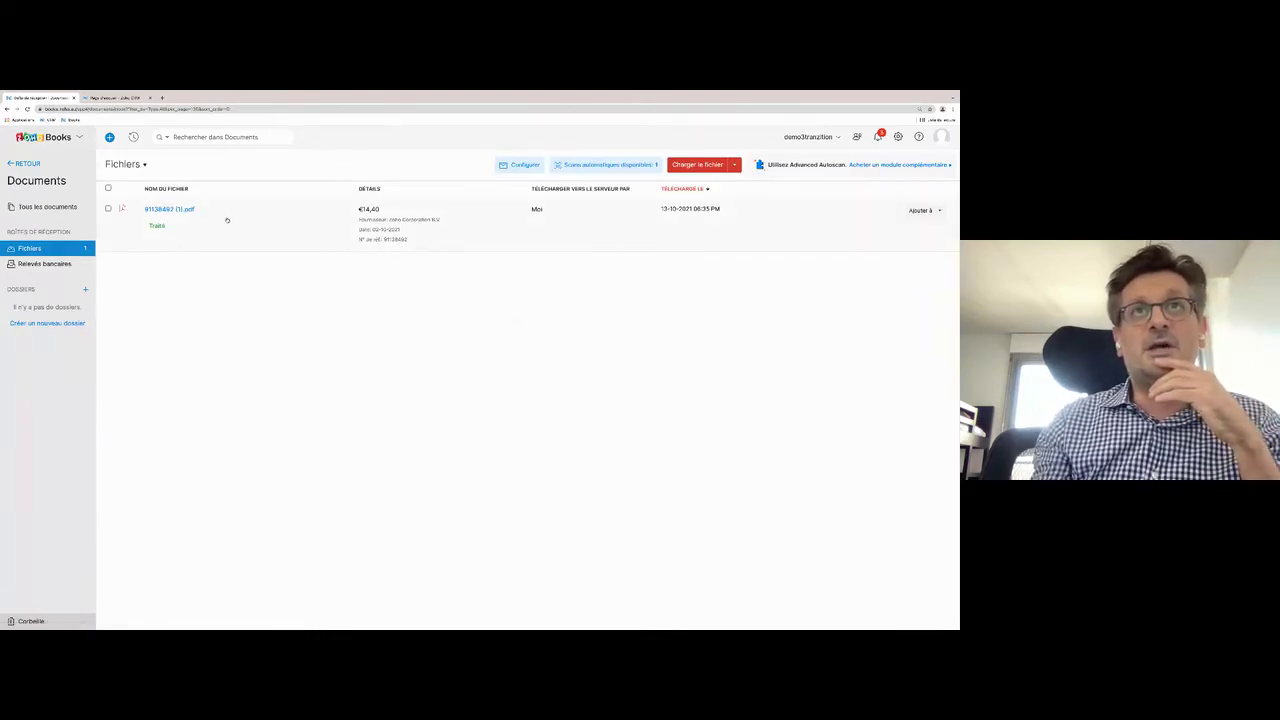
{"action": "left_click", "coordinate": [227, 220]}
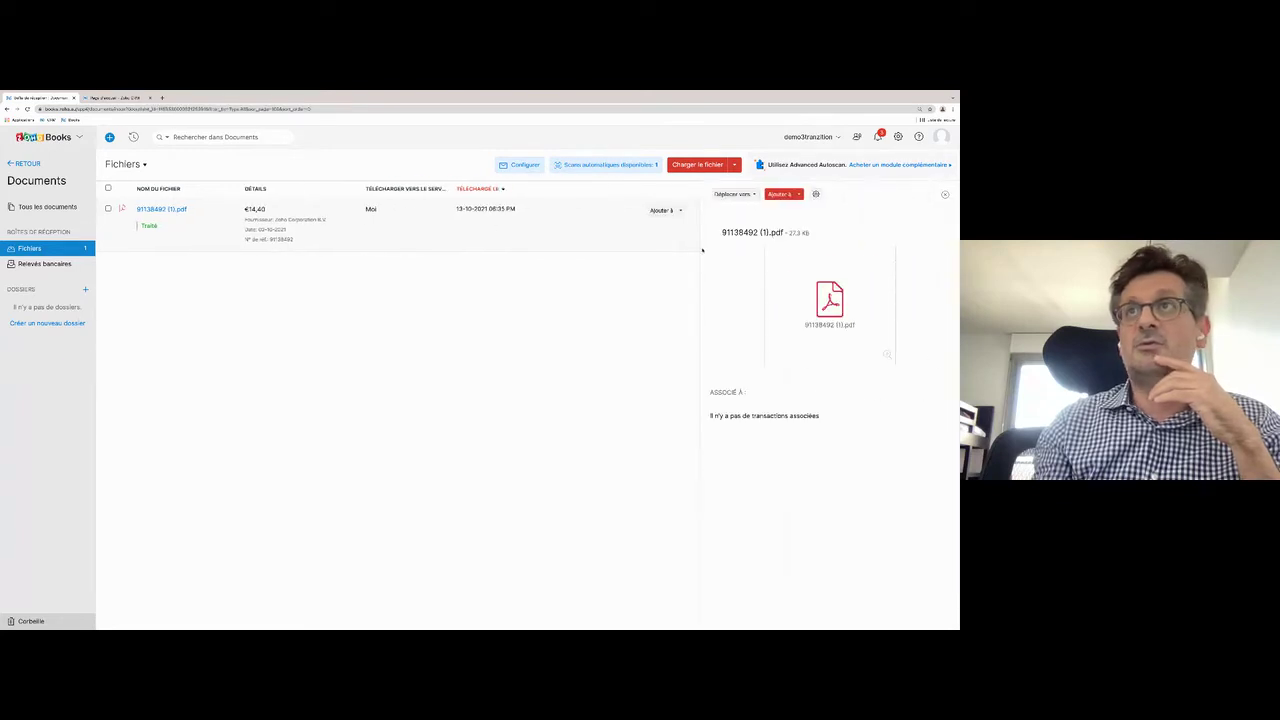
{"action": "left_click", "coordinate": [842, 302]}
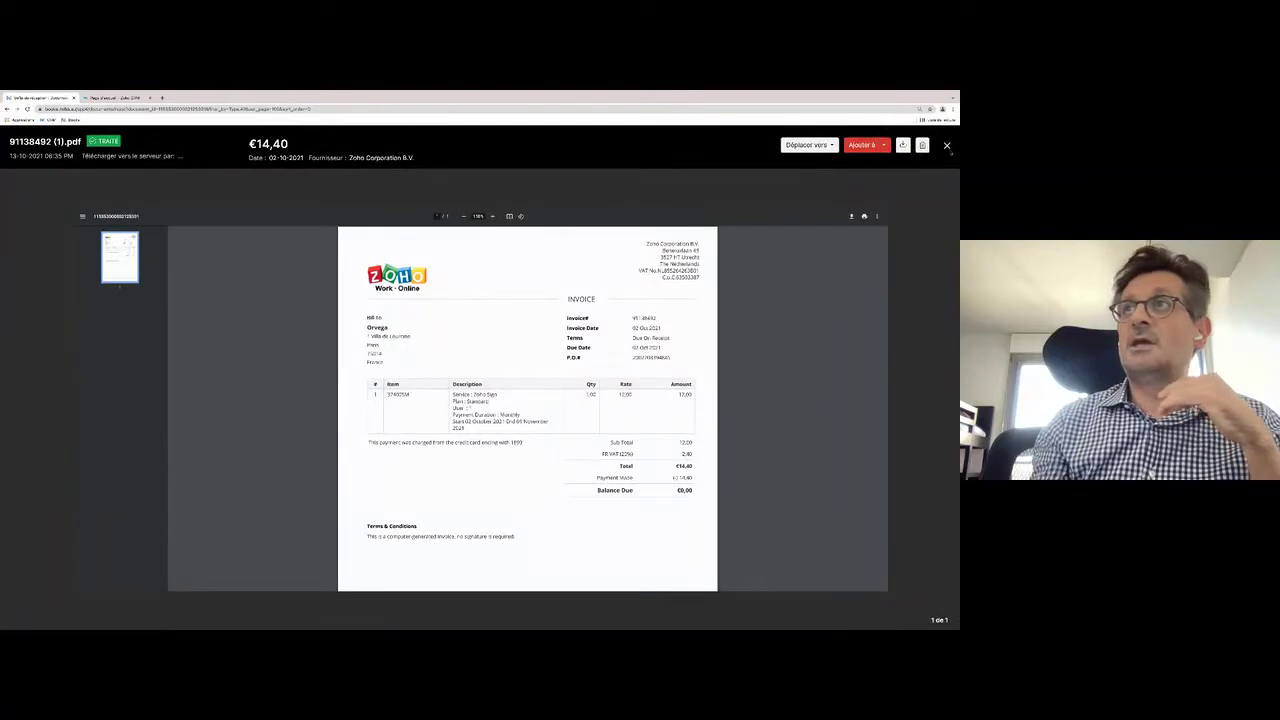
{"action": "key", "text": "Escape"}
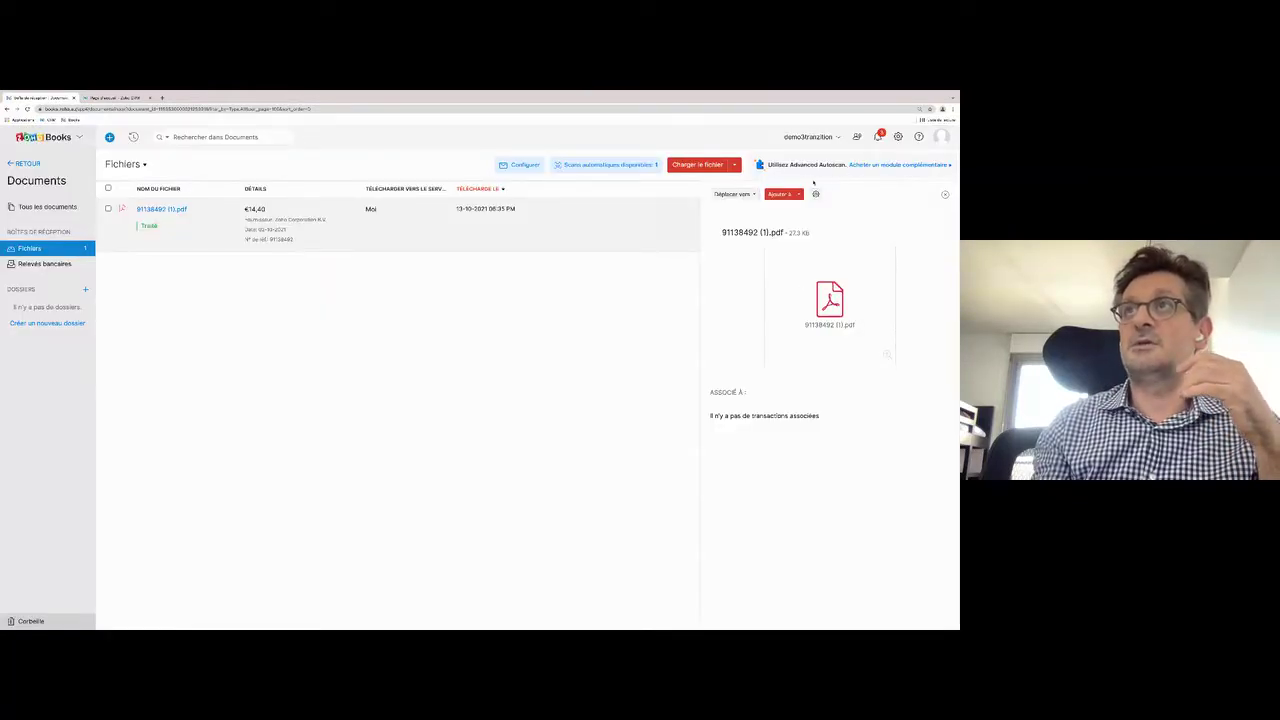
{"action": "mouse_move", "coordinate": [653, 227]}
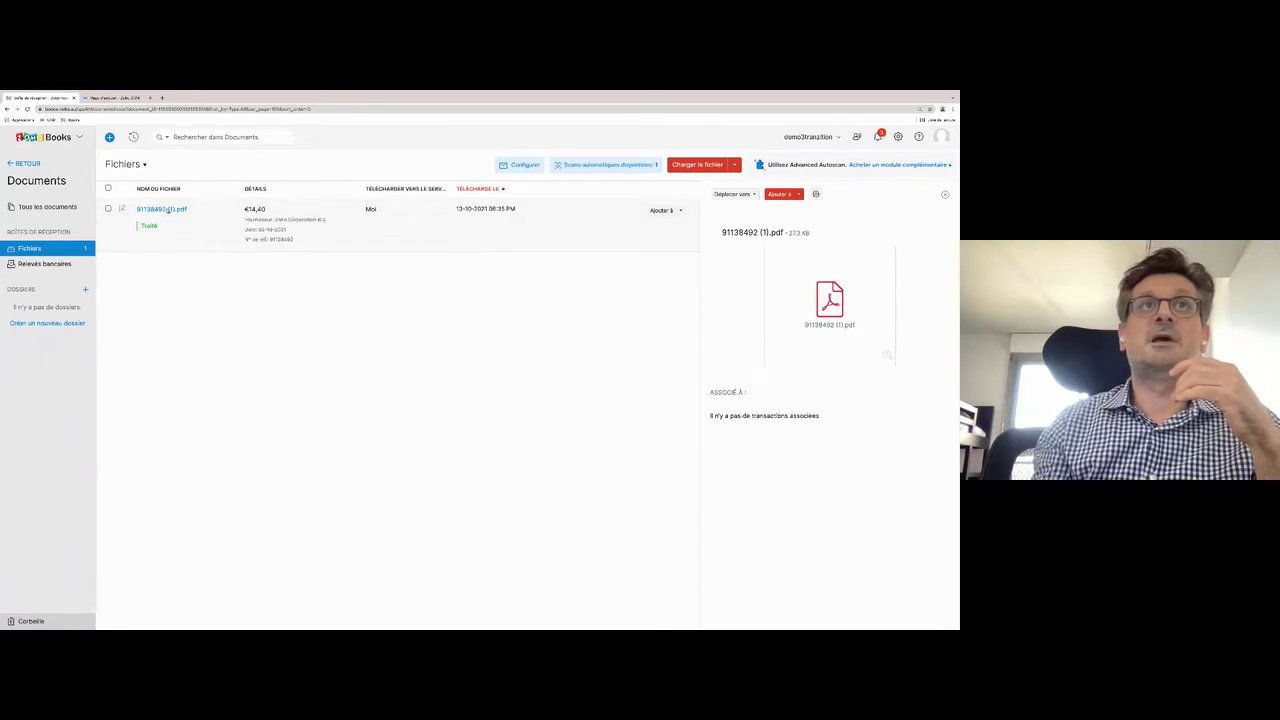
Start a new expense from the scanned invoice, review its prefilled amount, reference number and remarks, and leave the form and documents without saving.
{"action": "left_click", "coordinate": [182, 235]}
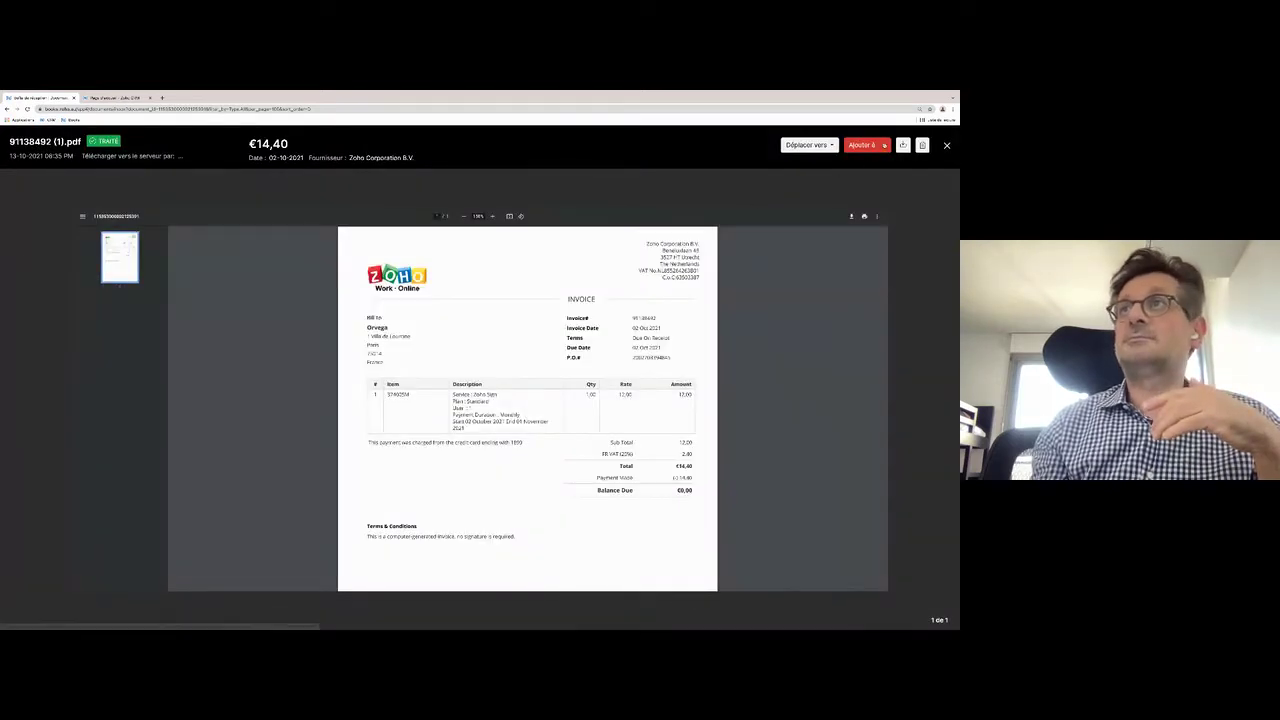
{"action": "left_click", "coordinate": [809, 145]}
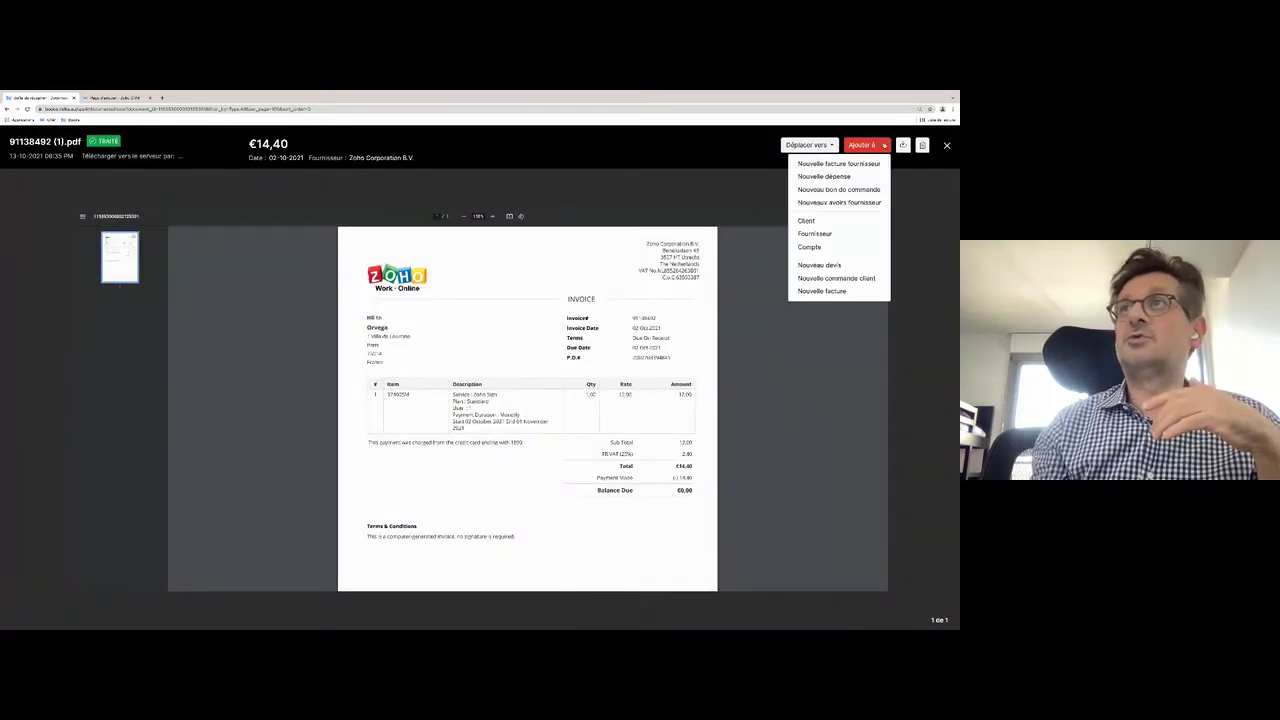
{"action": "left_click", "coordinate": [826, 176]}
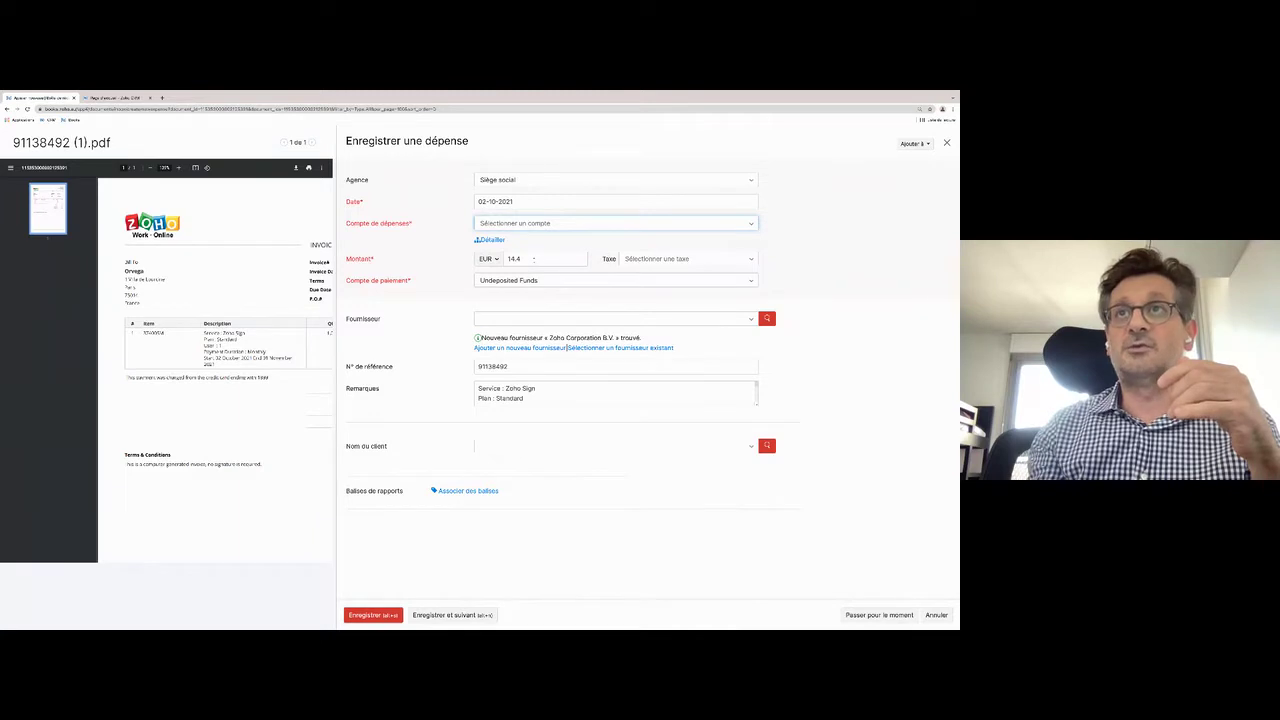
{"action": "left_click", "coordinate": [515, 258]}
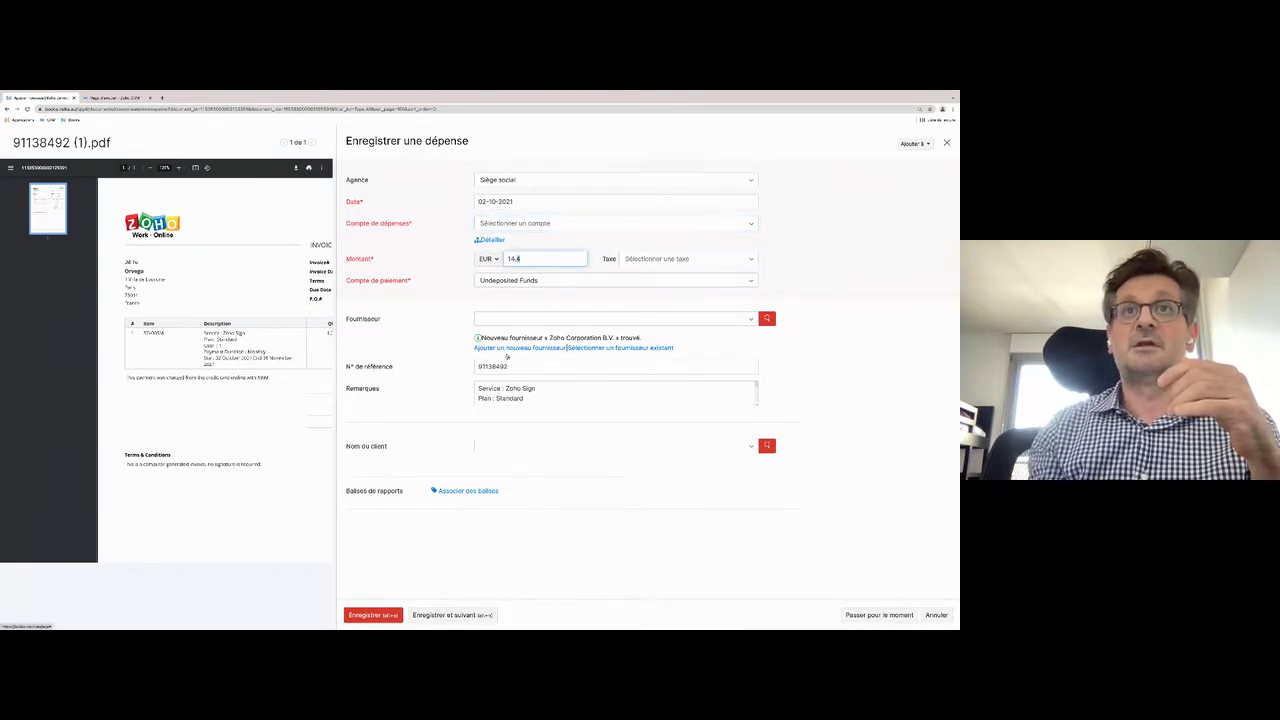
{"action": "double_click", "coordinate": [500, 366]}
{"action": "scroll", "coordinate": [524, 399], "scroll_direction": "down", "scroll_amount": 1}
{"action": "scroll", "coordinate": [524, 399], "scroll_direction": "down", "scroll_amount": 2}
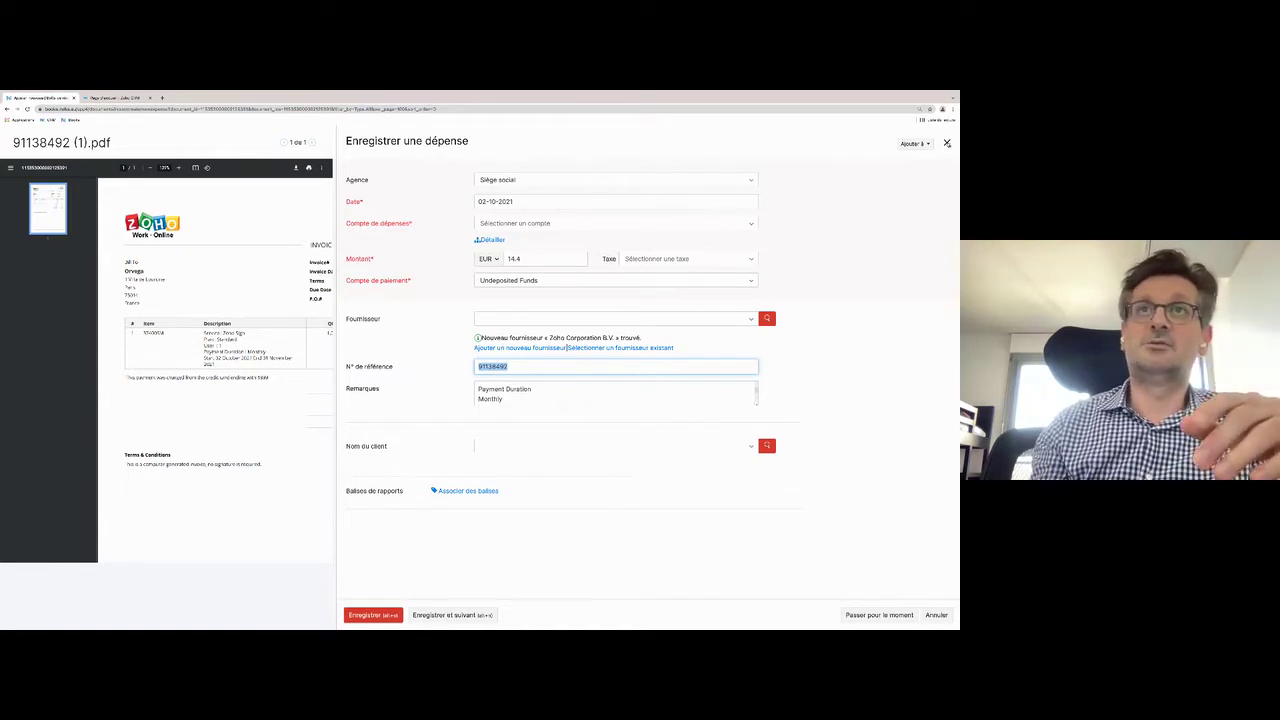
{"action": "left_click", "coordinate": [947, 143]}
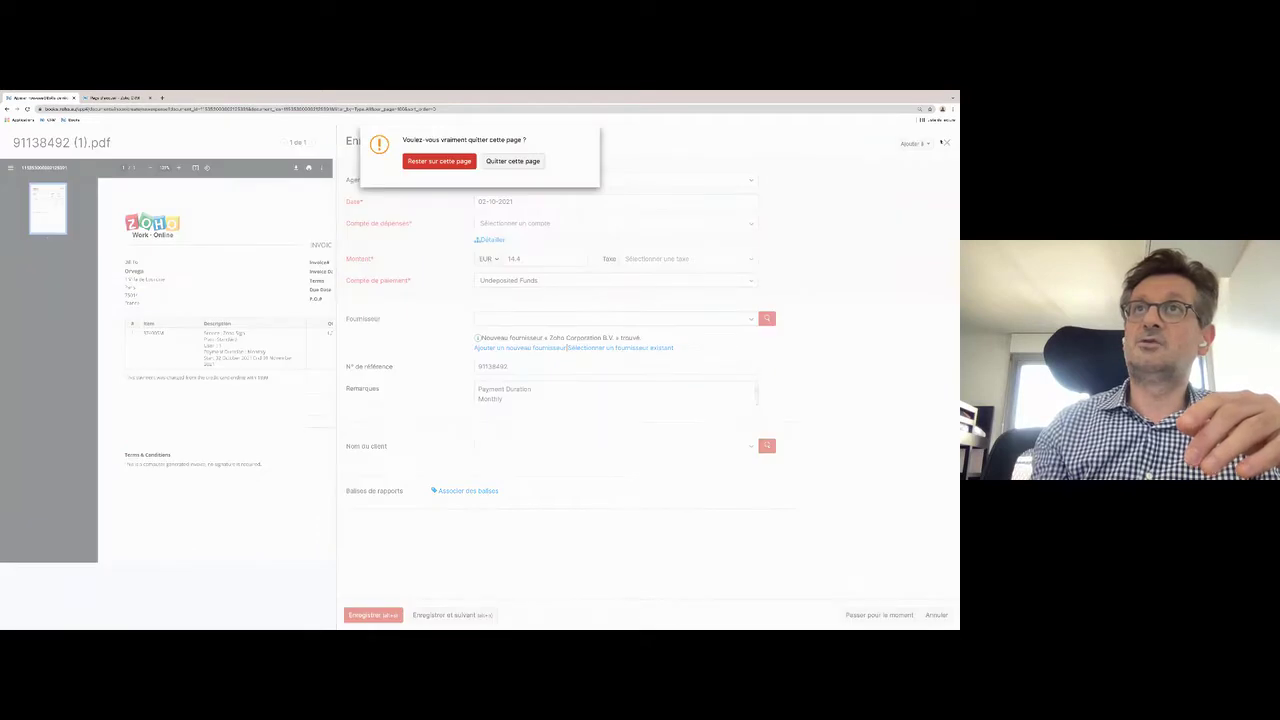
{"action": "left_click", "coordinate": [512, 161]}
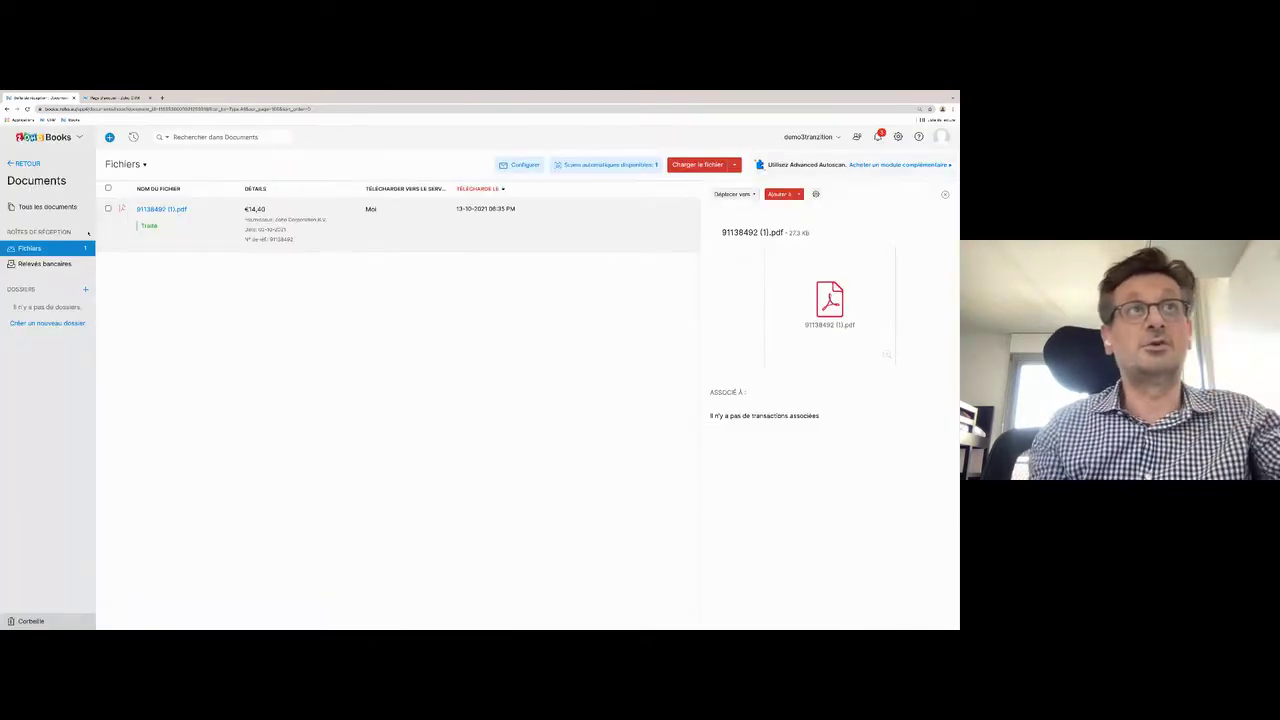
{"action": "left_click", "coordinate": [26, 163]}
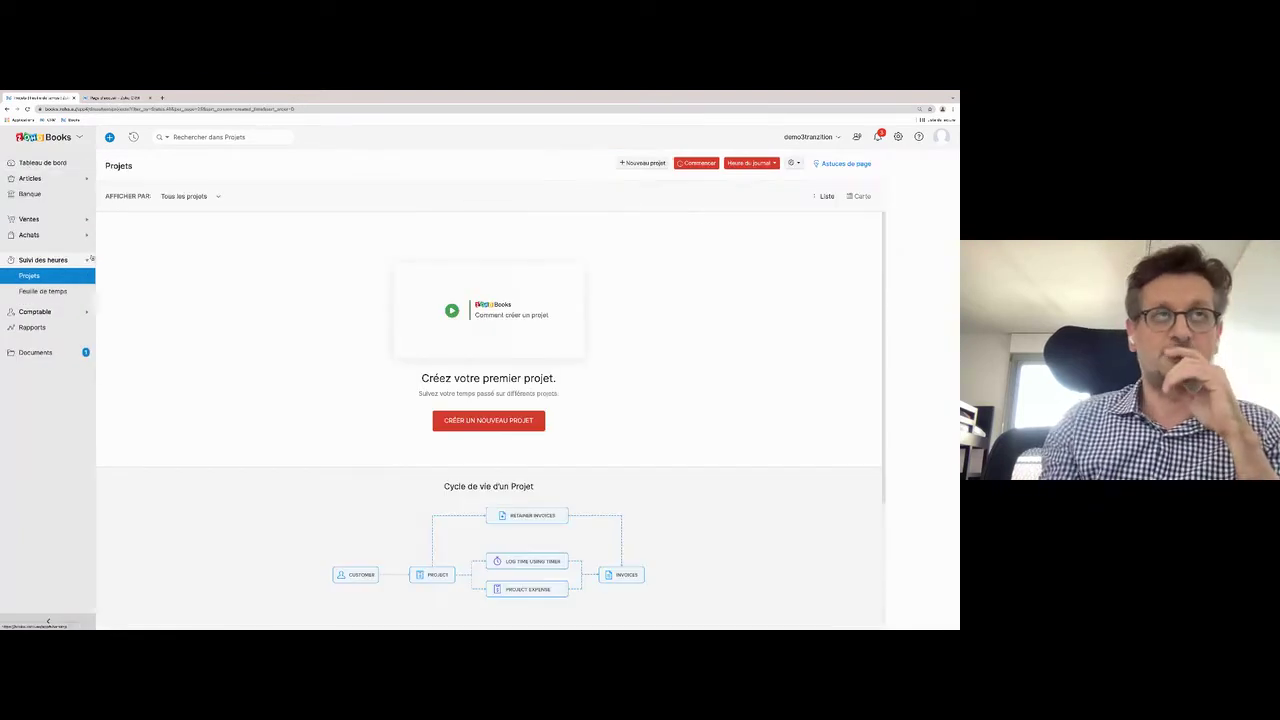
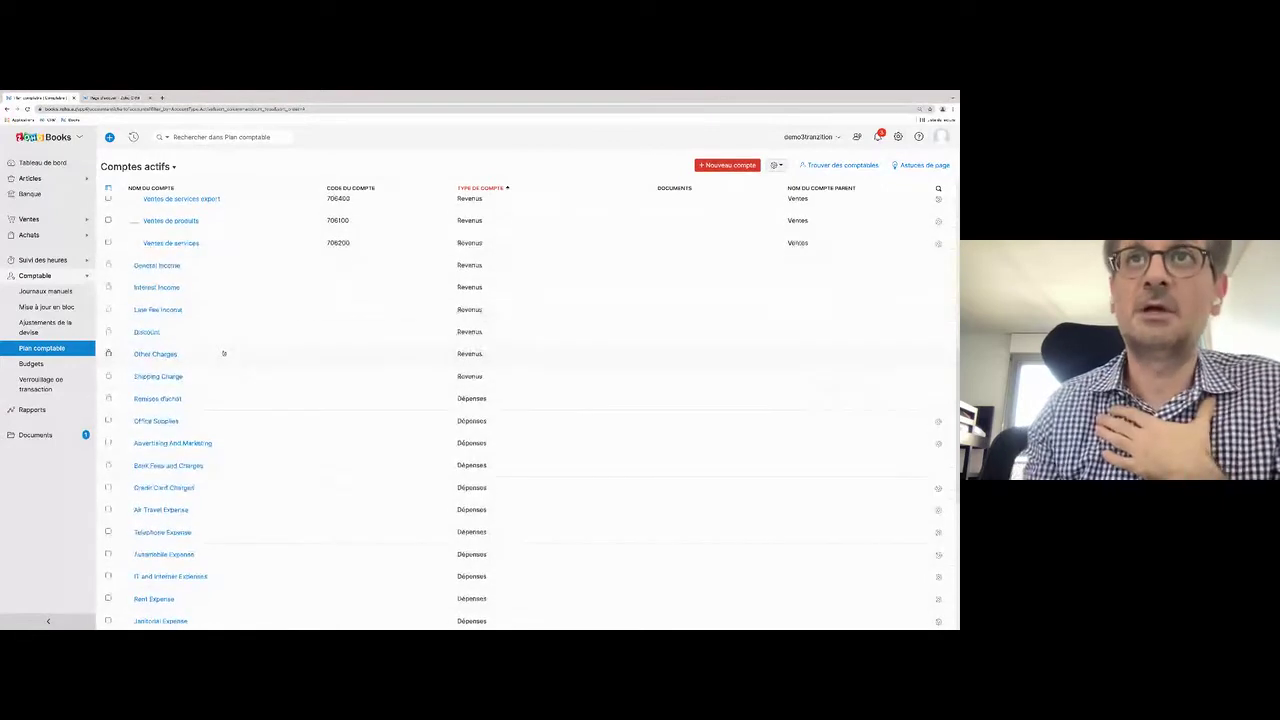
Look through the active accounts in the chart of accounts and open the Ventes de produits account.
{"action": "scroll", "coordinate": [223, 353], "scroll_direction": "down", "scroll_amount": 8}
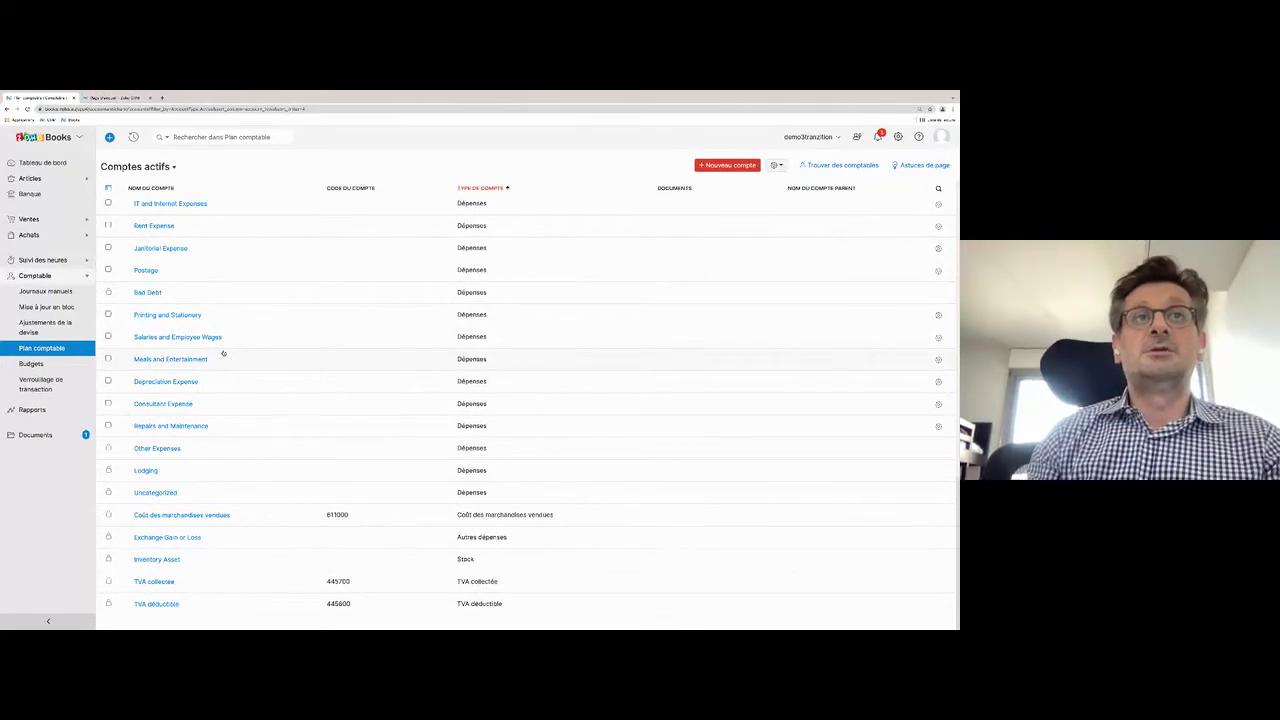
{"action": "scroll", "coordinate": [223, 353], "scroll_direction": "up", "scroll_amount": 10}
{"action": "scroll", "coordinate": [223, 353], "scroll_direction": "down", "scroll_amount": 5}
{"action": "scroll", "coordinate": [223, 353], "scroll_direction": "up", "scroll_amount": 6}
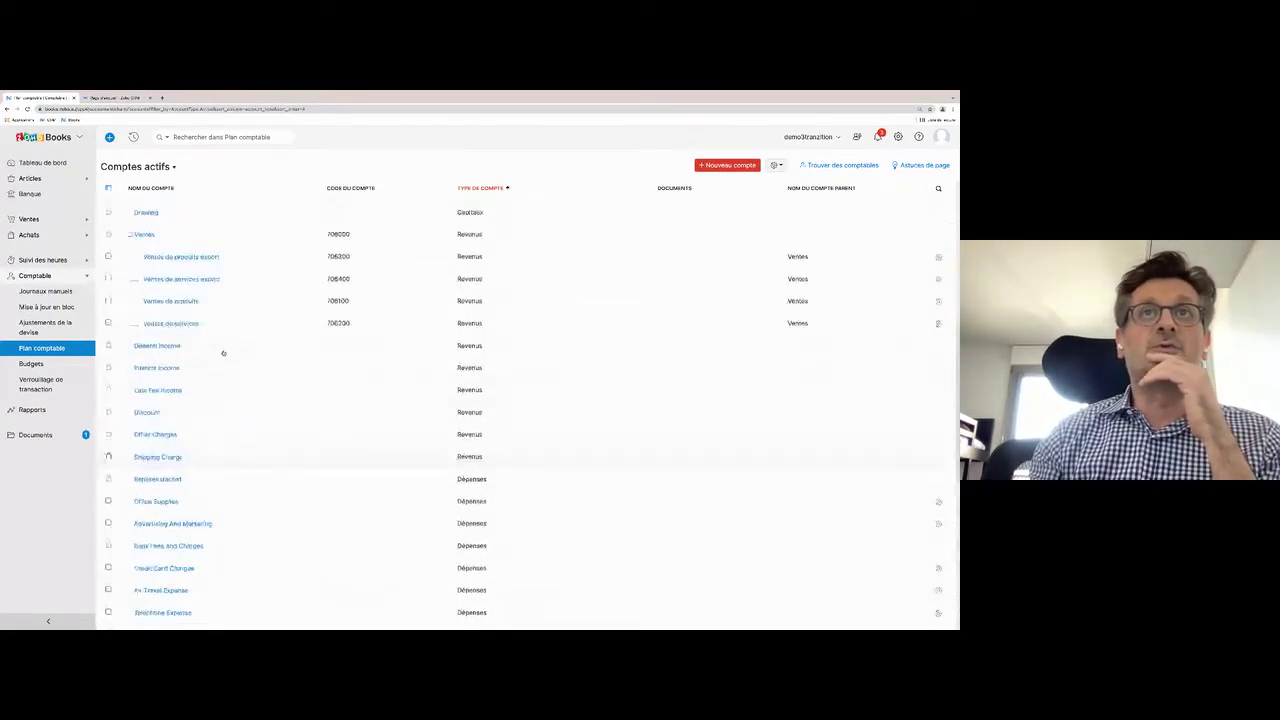
{"action": "scroll", "coordinate": [223, 353], "scroll_direction": "down", "scroll_amount": 1}
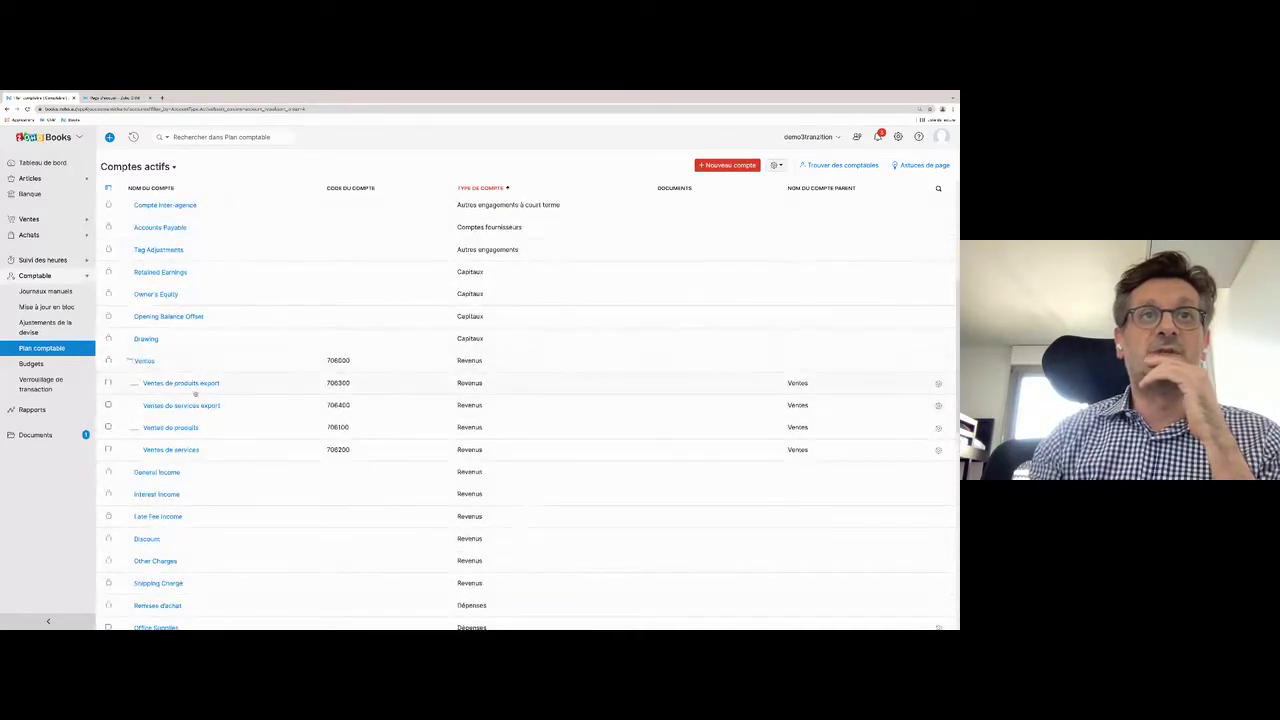
{"action": "left_click", "coordinate": [185, 428]}
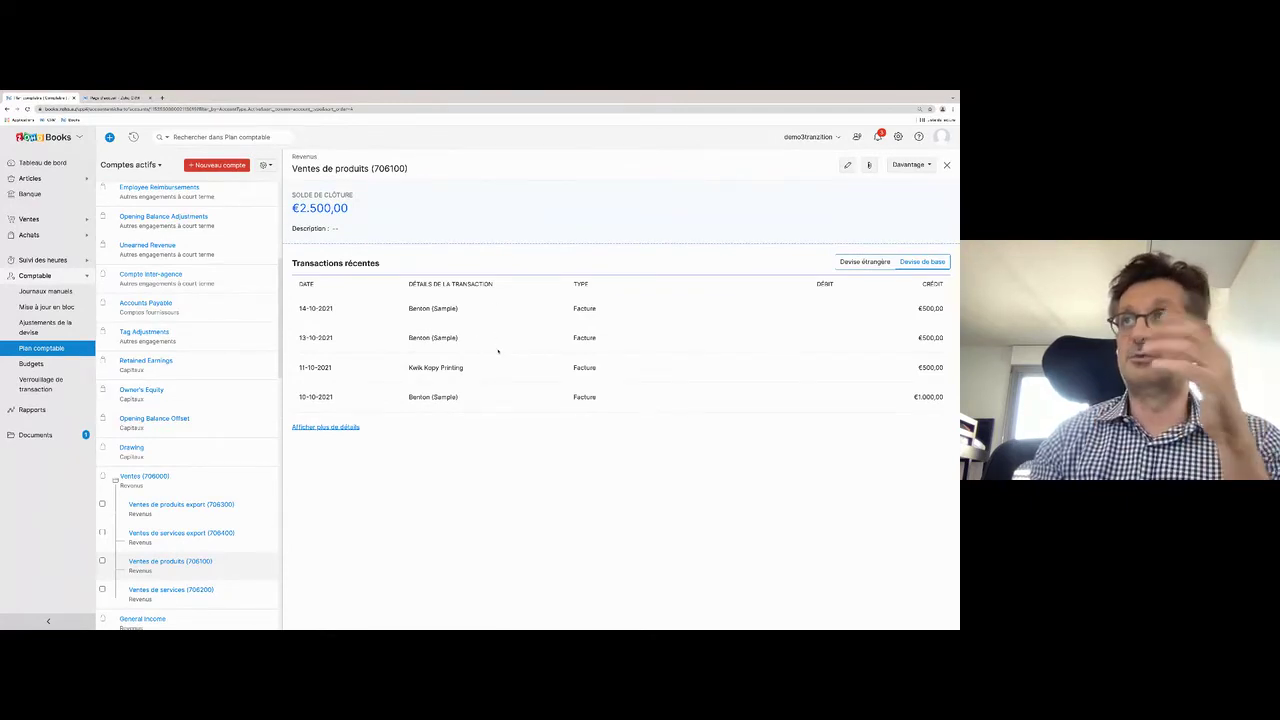
Open the TVA collectée account from the account list and review its recent transactions.
{"action": "scroll", "coordinate": [203, 426], "scroll_direction": "down", "scroll_amount": 6}
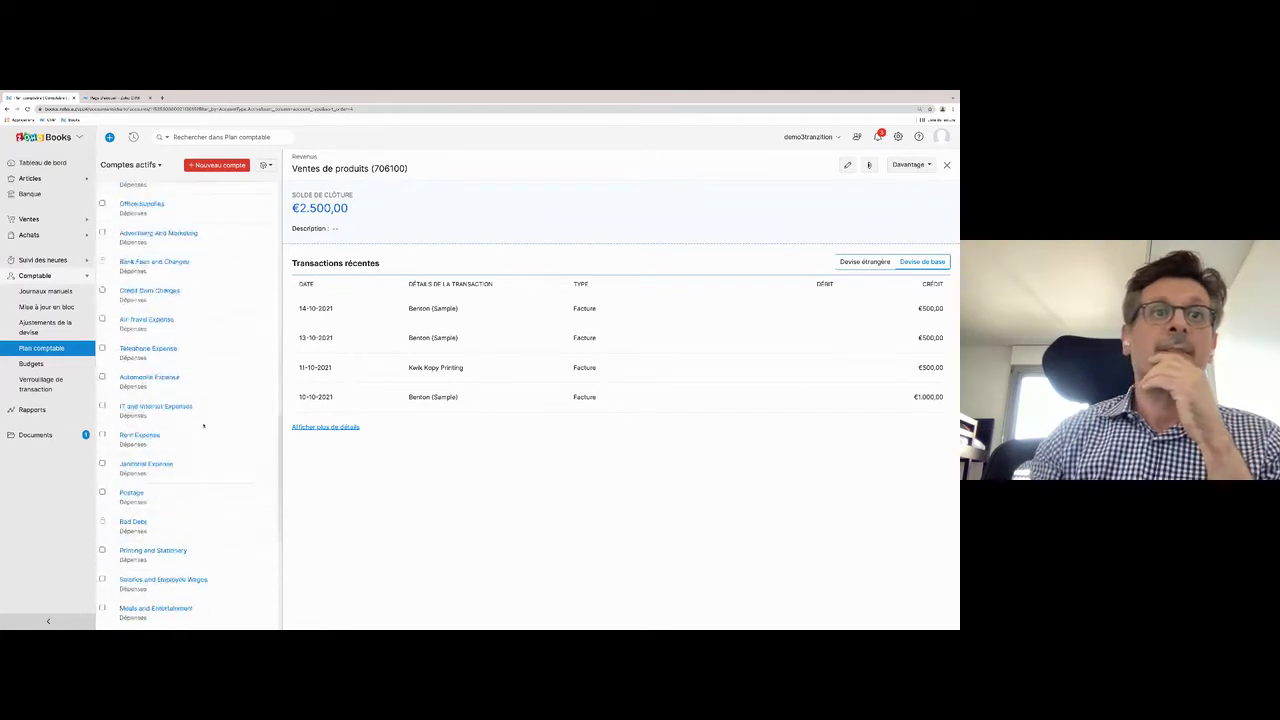
{"action": "left_click", "coordinate": [171, 564]}
{"action": "scroll", "coordinate": [168, 568], "scroll_direction": "down", "scroll_amount": 3}
{"action": "left_click", "coordinate": [159, 568]}
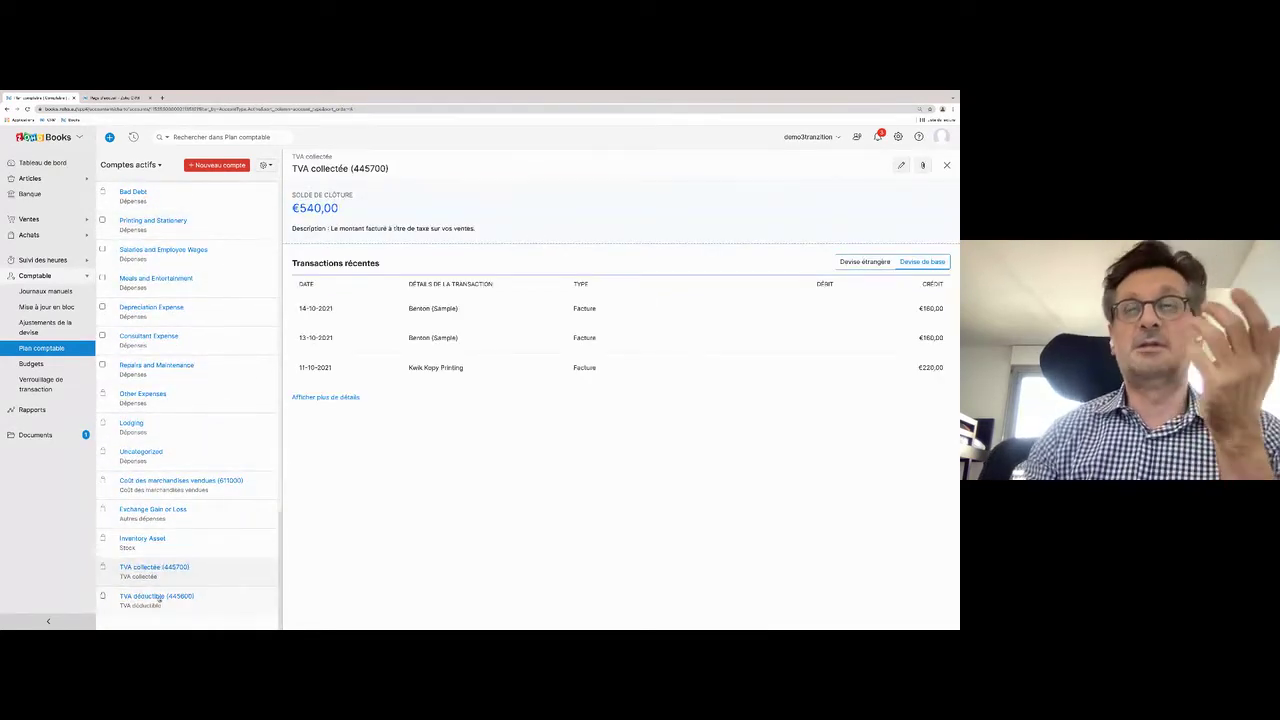
{"action": "scroll", "coordinate": [169, 525], "scroll_direction": "up", "scroll_amount": 3}
{"action": "scroll", "coordinate": [169, 525], "scroll_direction": "up", "scroll_amount": 3}
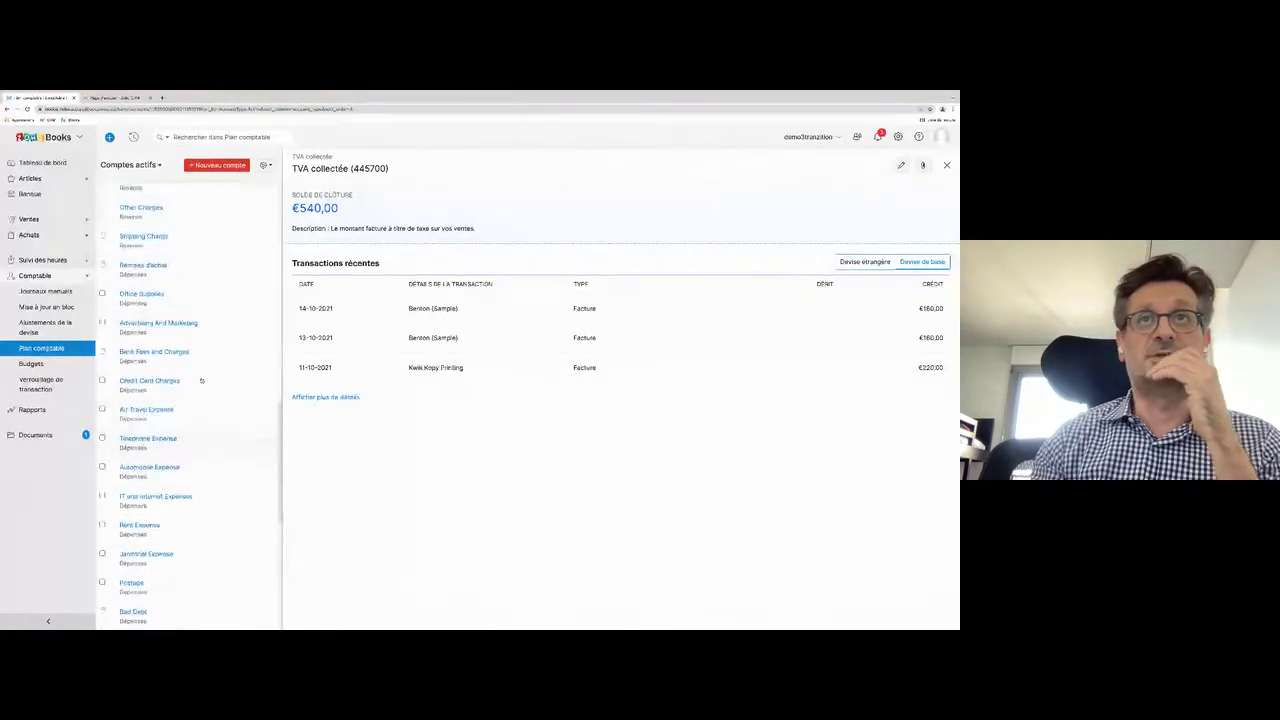
{"action": "scroll", "coordinate": [202, 380], "scroll_direction": "up", "scroll_amount": 1}
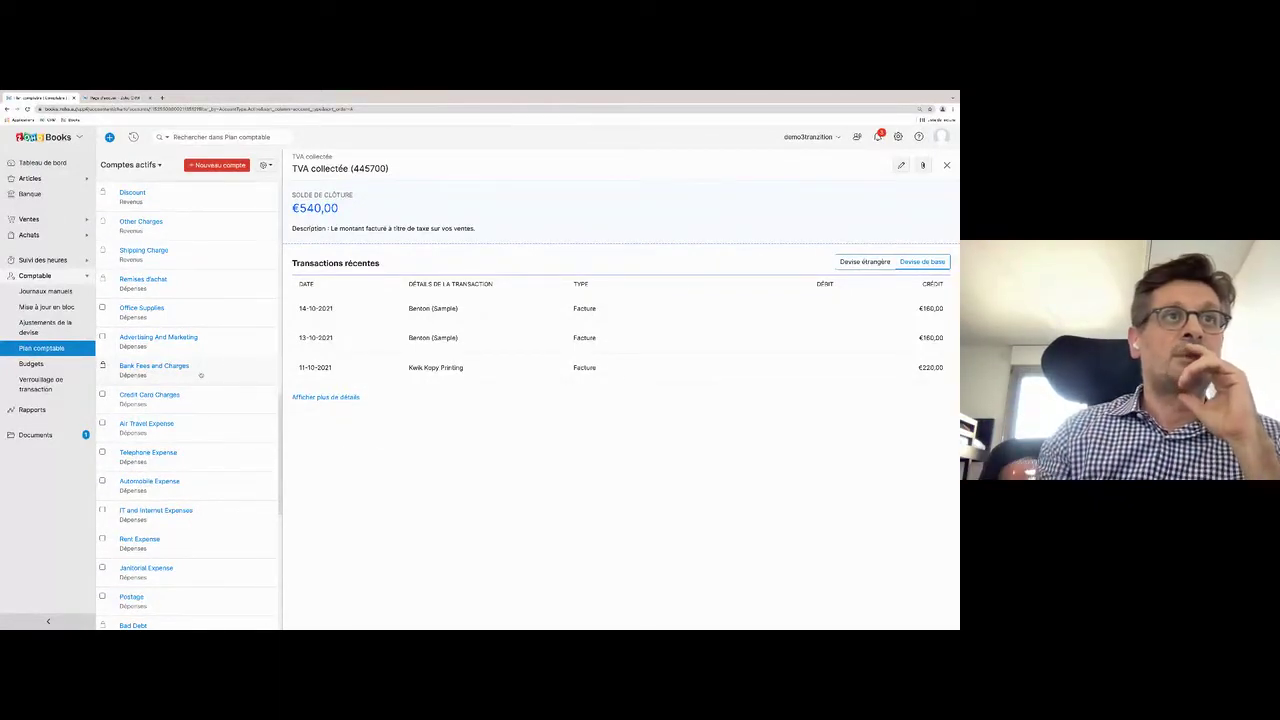
Open the customer invoices list and filter it by draft status, and by invoices awaiting approval.
{"action": "left_click", "coordinate": [33, 219]}
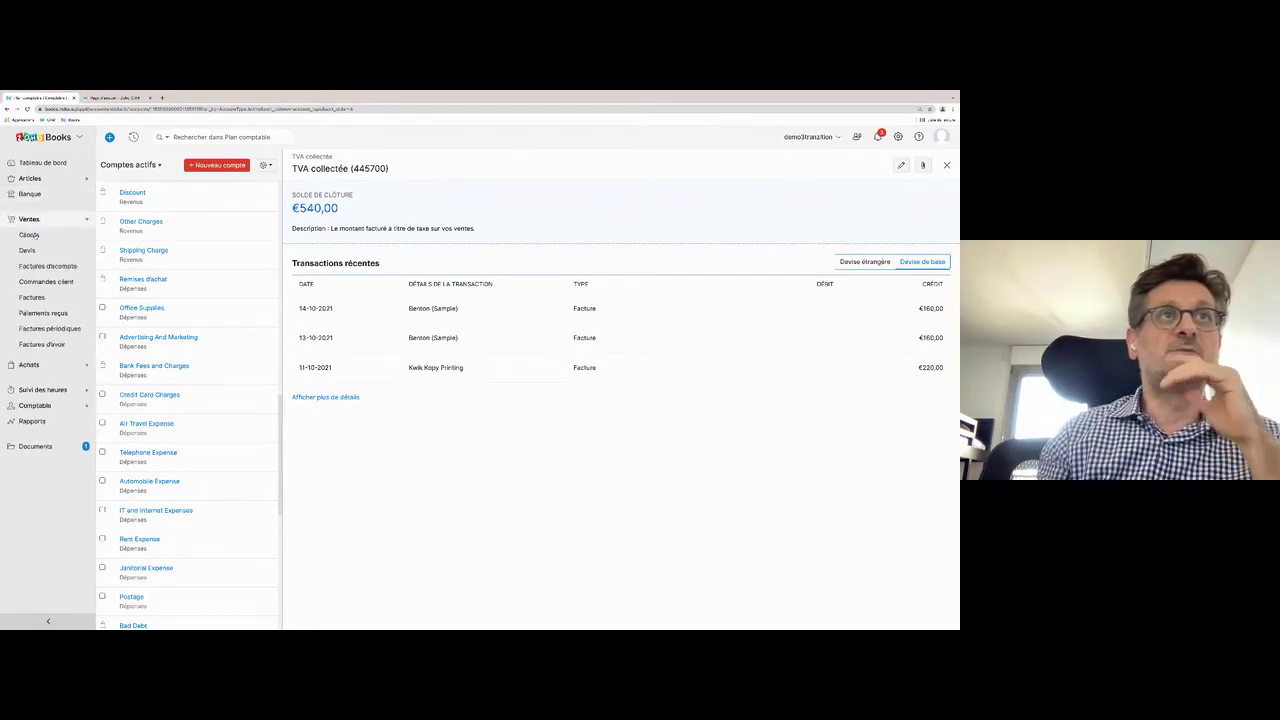
{"action": "left_click", "coordinate": [31, 297]}
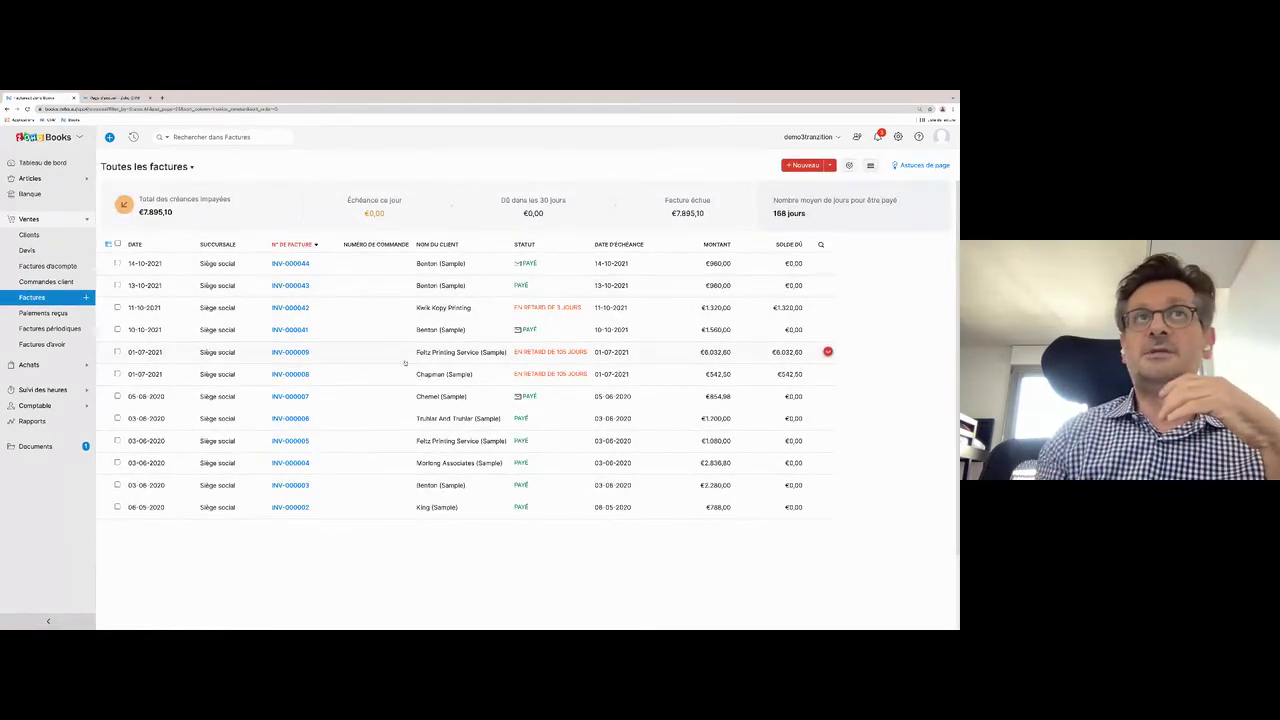
{"action": "left_click", "coordinate": [160, 167]}
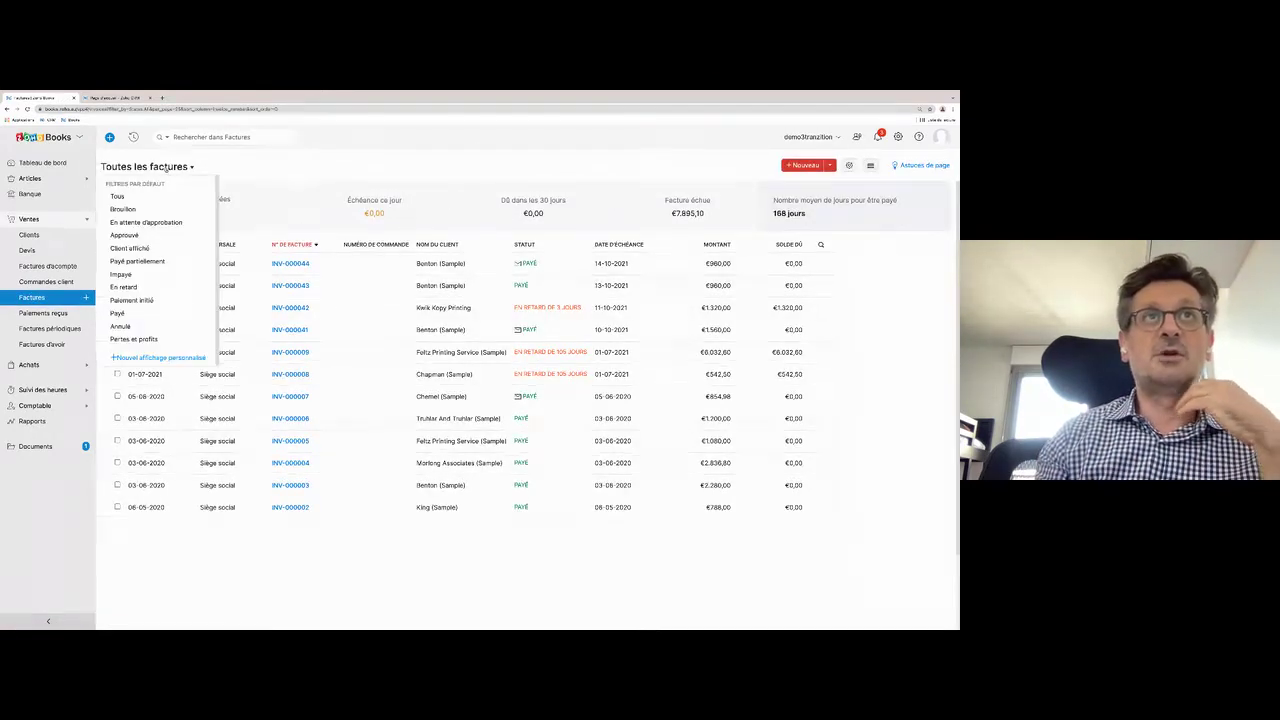
{"action": "left_click", "coordinate": [145, 210]}
{"action": "left_click", "coordinate": [152, 167]}
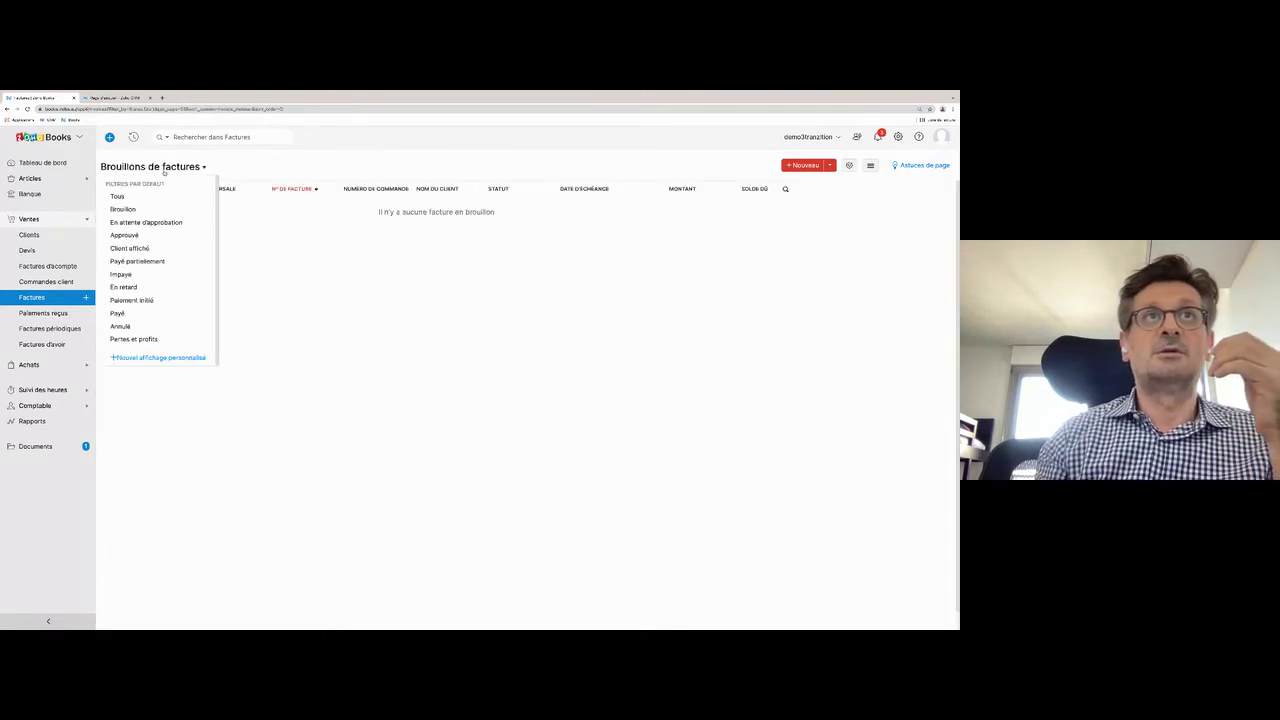
{"action": "left_click", "coordinate": [143, 222]}
{"action": "left_click", "coordinate": [160, 167]}
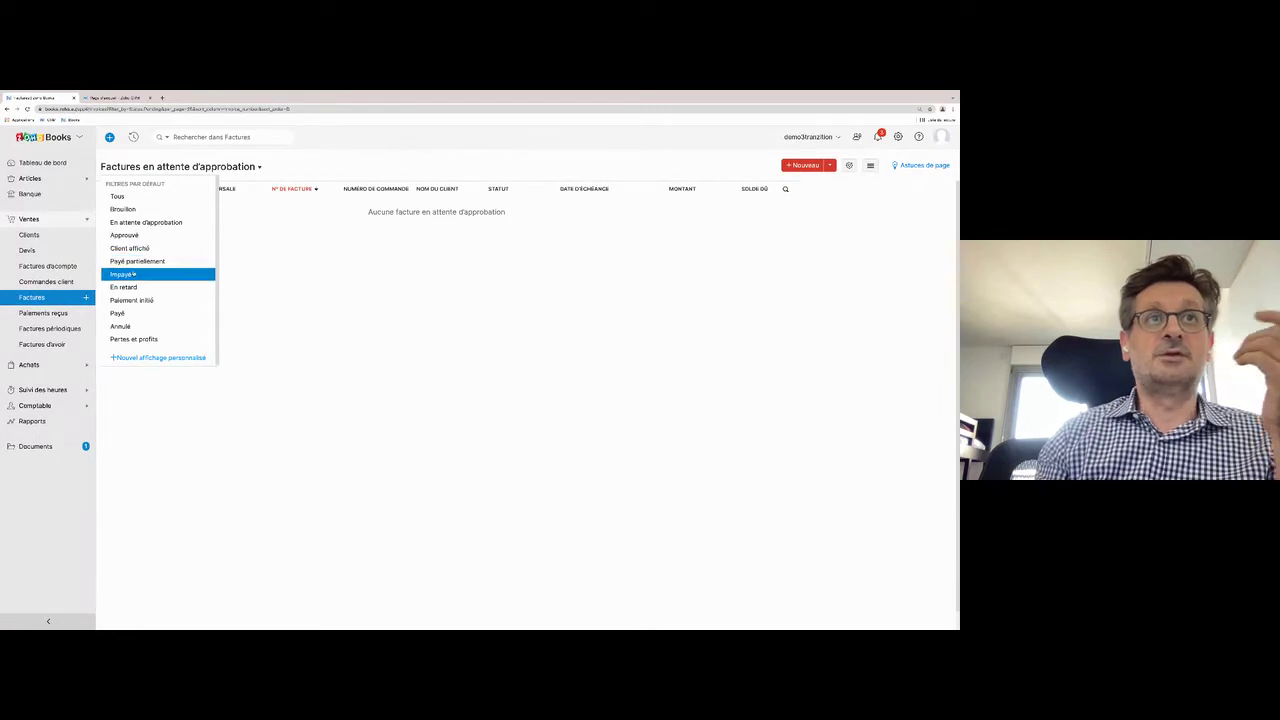
Start a new custom invoice view, review its criteria, column preferences and sharing options, and cancel without saving.
{"action": "left_click", "coordinate": [141, 357]}
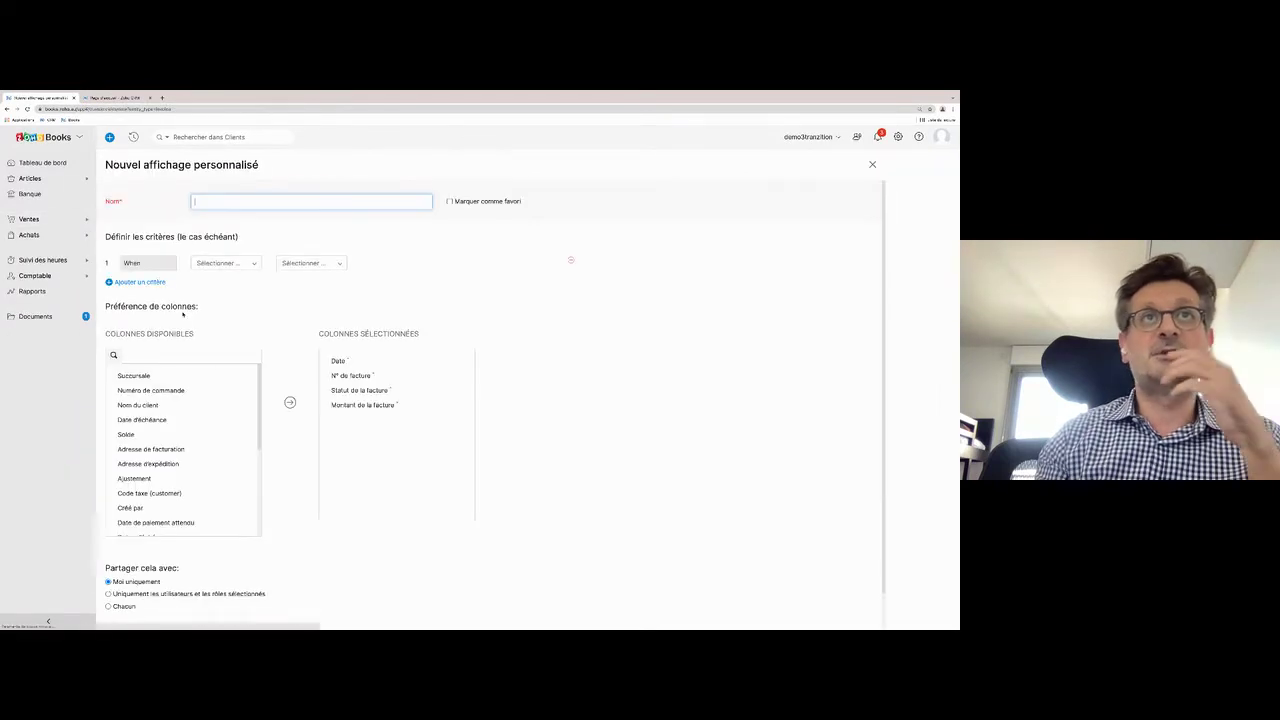
{"action": "left_click", "coordinate": [218, 265]}
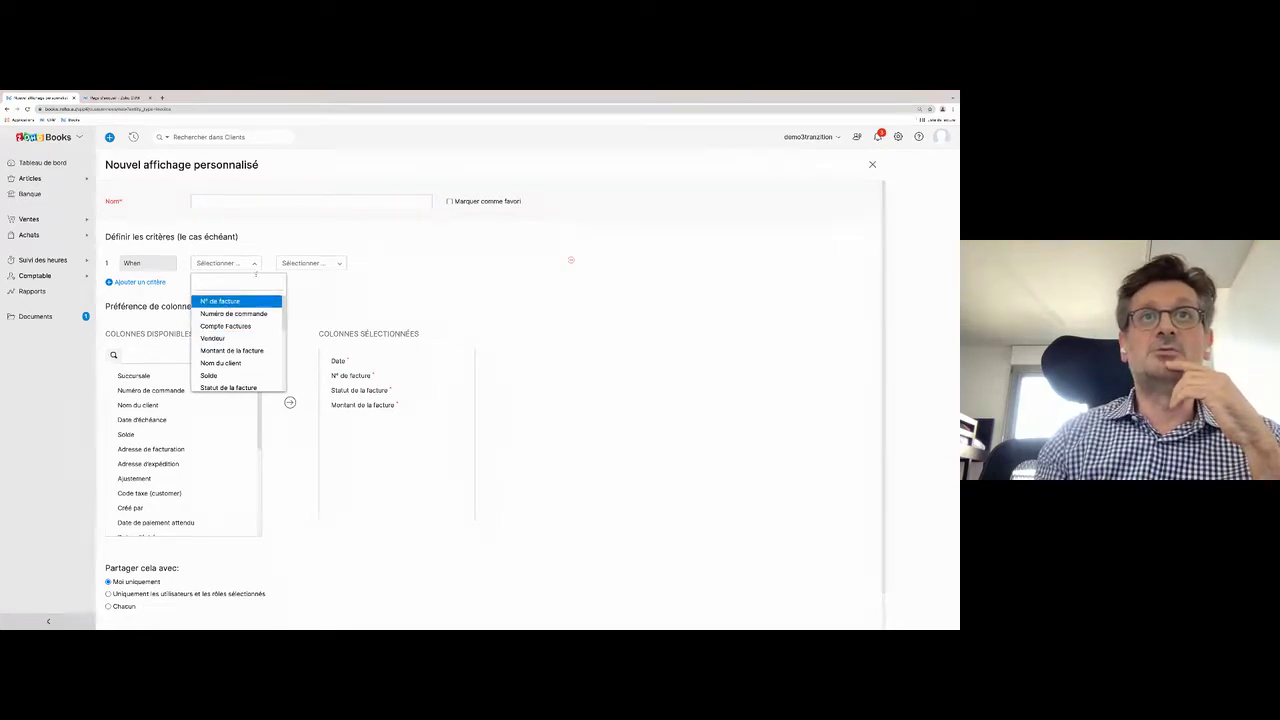
{"action": "left_click", "coordinate": [241, 261]}
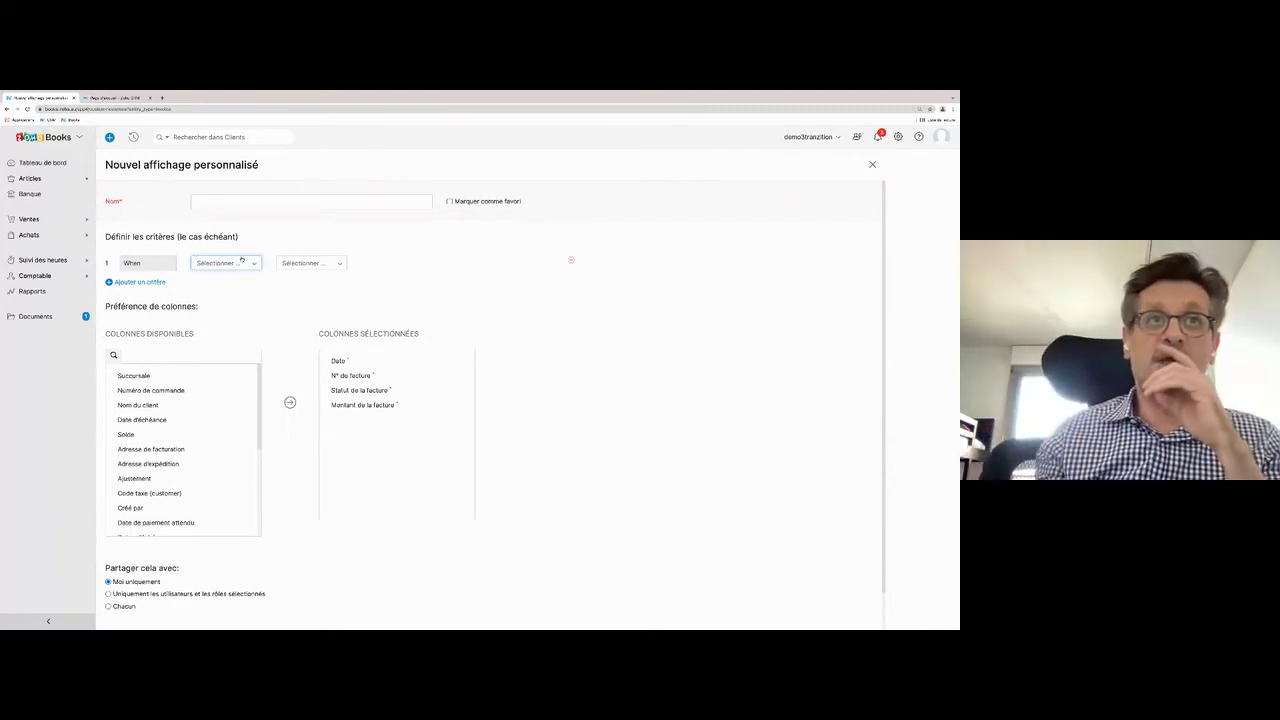
{"action": "left_click", "coordinate": [241, 261]}
{"action": "left_click", "coordinate": [377, 284]}
{"action": "scroll", "coordinate": [305, 314], "scroll_direction": "down", "scroll_amount": 1}
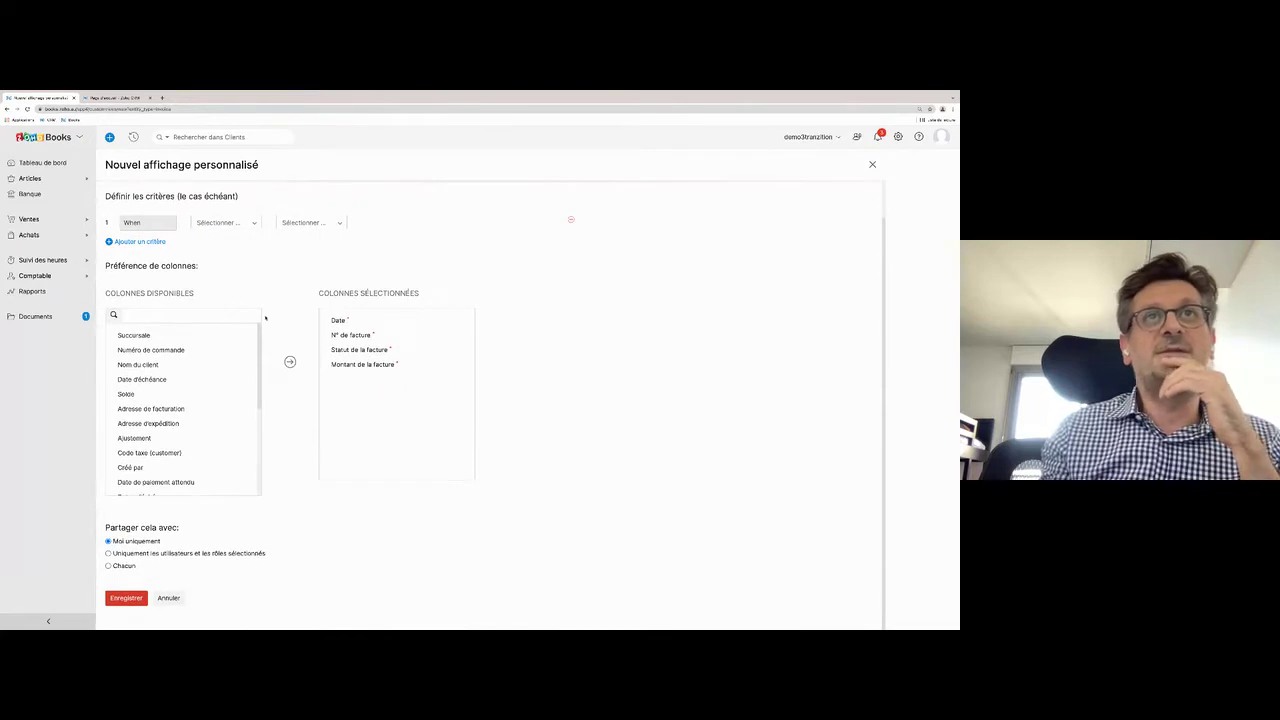
{"action": "scroll", "coordinate": [265, 317], "scroll_direction": "up", "scroll_amount": 1}
{"action": "scroll", "coordinate": [213, 364], "scroll_direction": "down", "scroll_amount": 1}
{"action": "left_click_drag", "start_coordinate": [190, 364], "coordinate": [241, 364]}
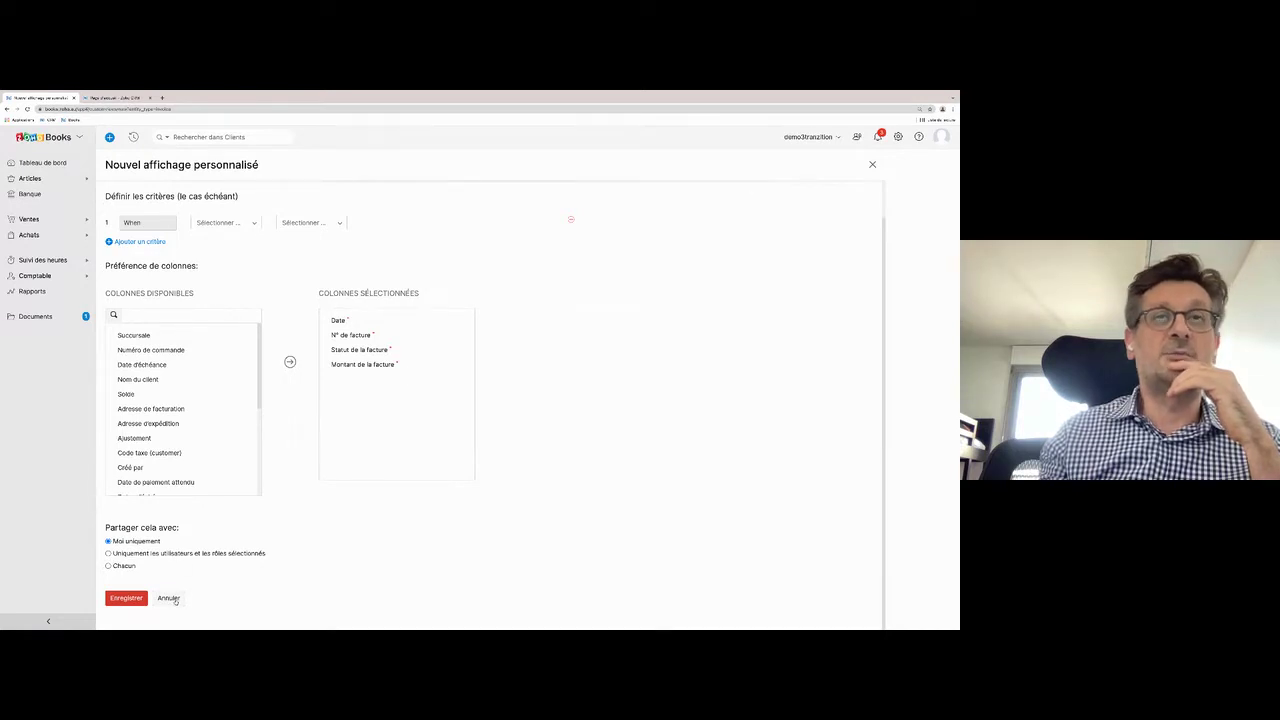
{"action": "left_click", "coordinate": [168, 598]}
{"action": "left_click", "coordinate": [527, 162]}
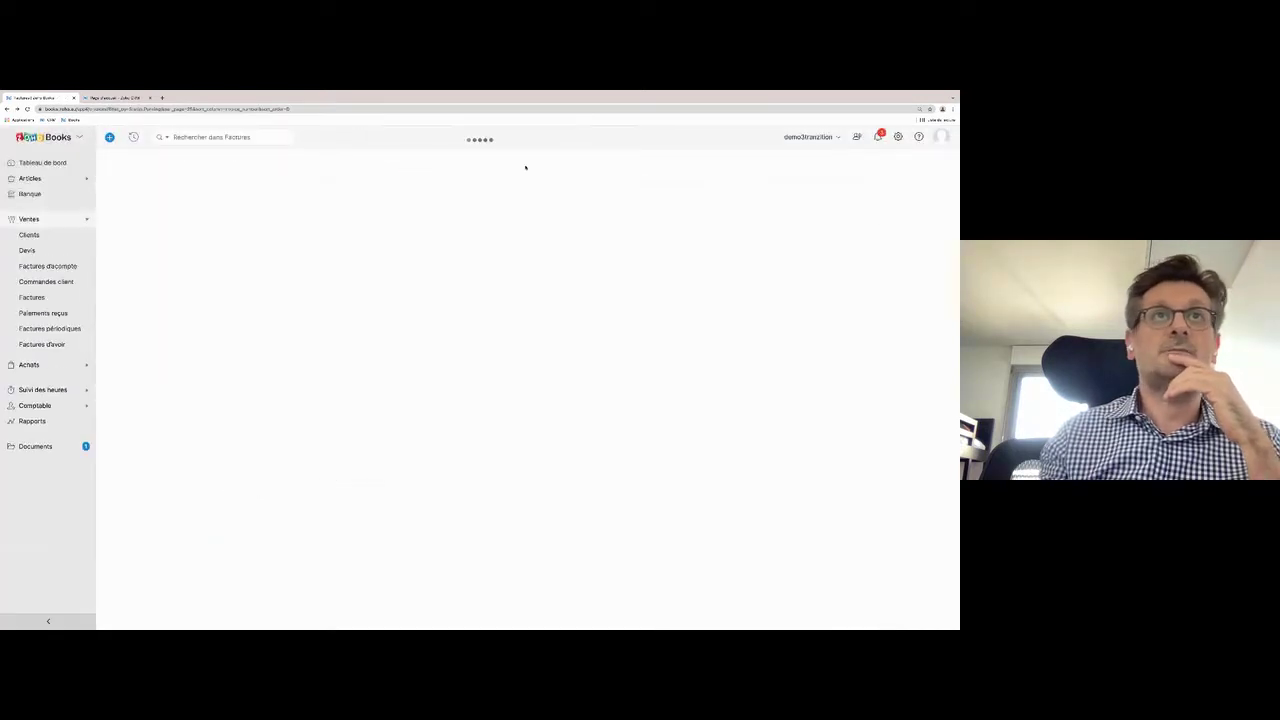
Show all invoices and add the billing address and shipping address columns to the list, saving the column selection.
{"action": "left_click", "coordinate": [165, 168]}
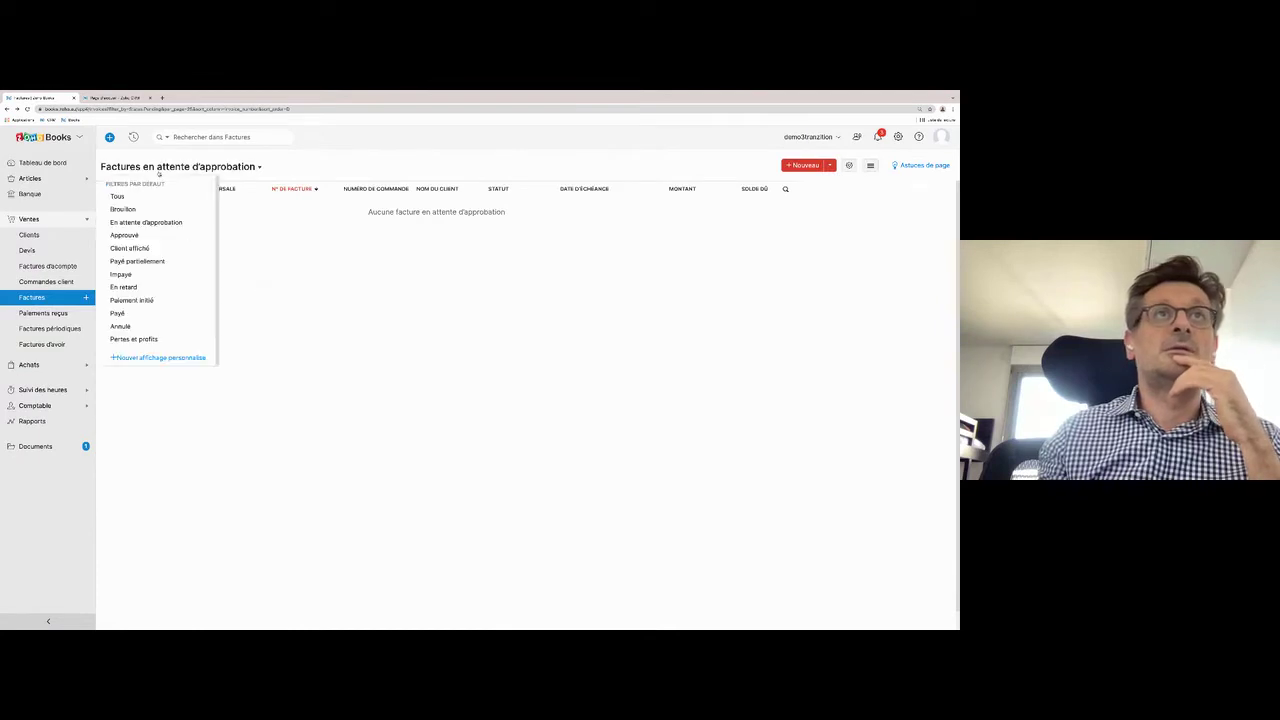
{"action": "left_click", "coordinate": [130, 198]}
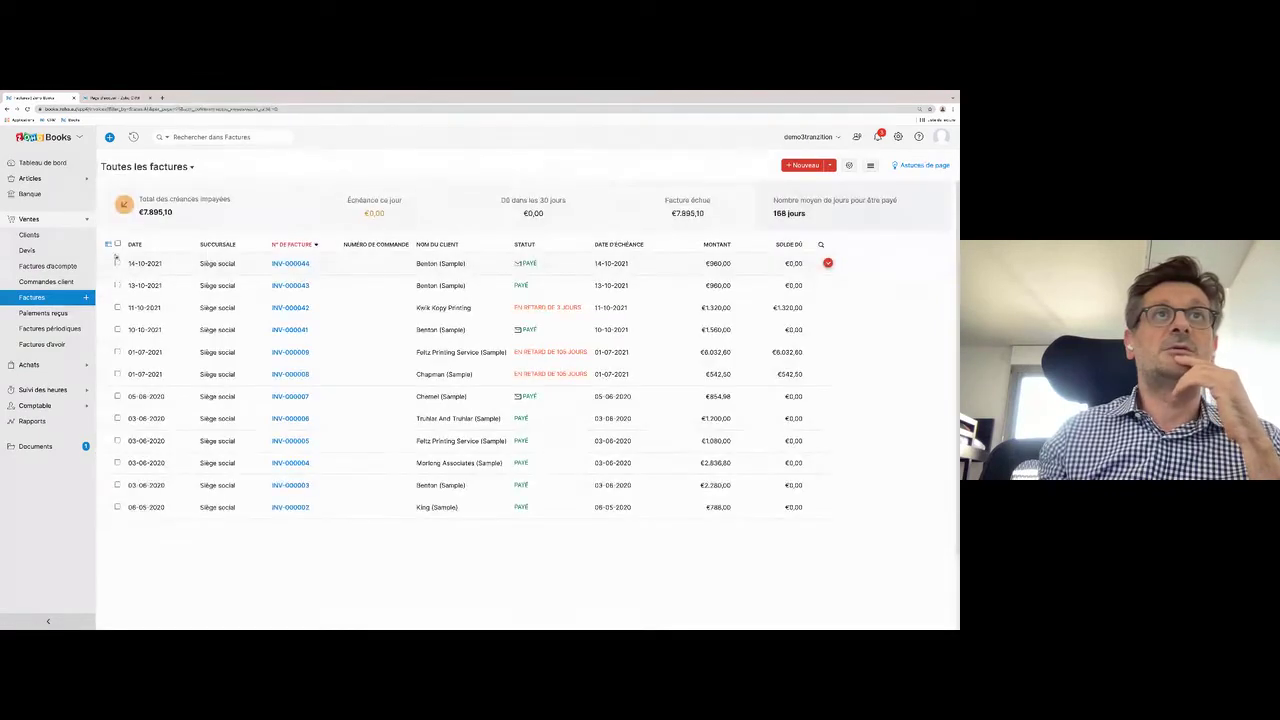
{"action": "left_click", "coordinate": [108, 244]}
{"action": "left_click", "coordinate": [135, 373]}
{"action": "left_click", "coordinate": [135, 387]}
{"action": "left_click", "coordinate": [130, 442]}
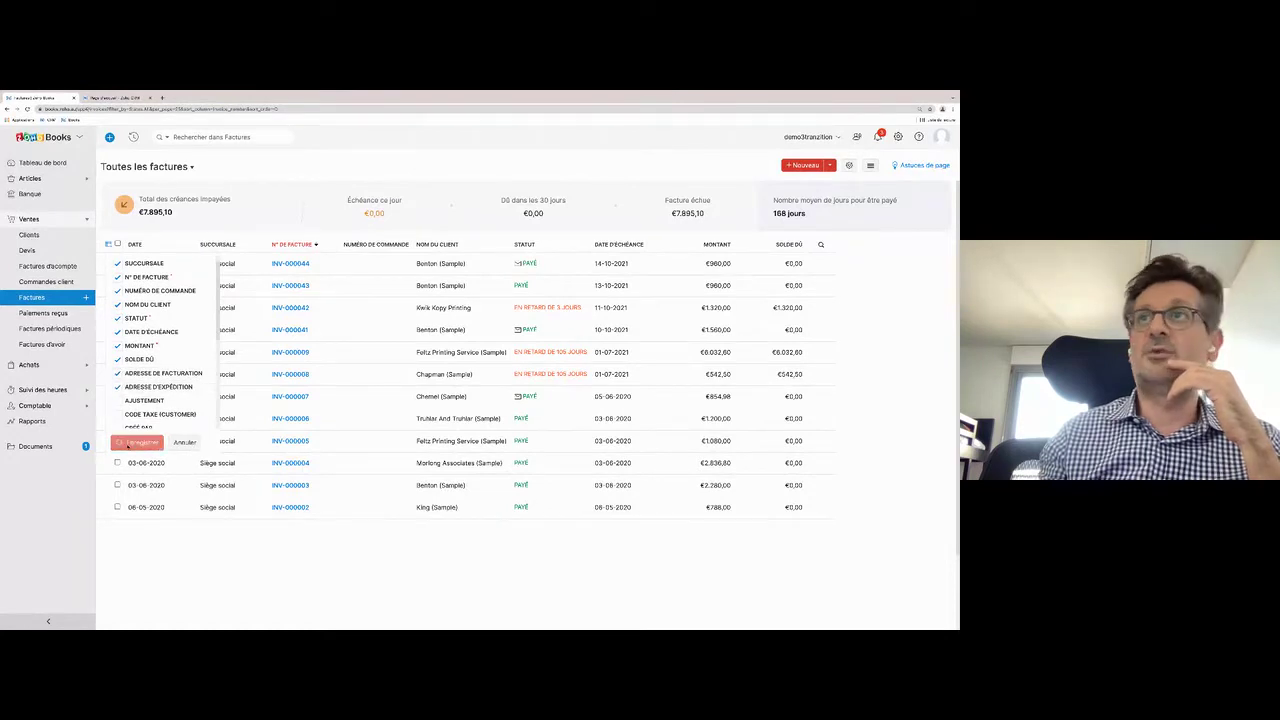
Review the account criterion in the invoice search and search for invoices of the customer Benton (Sample).
{"action": "left_click", "coordinate": [820, 244]}
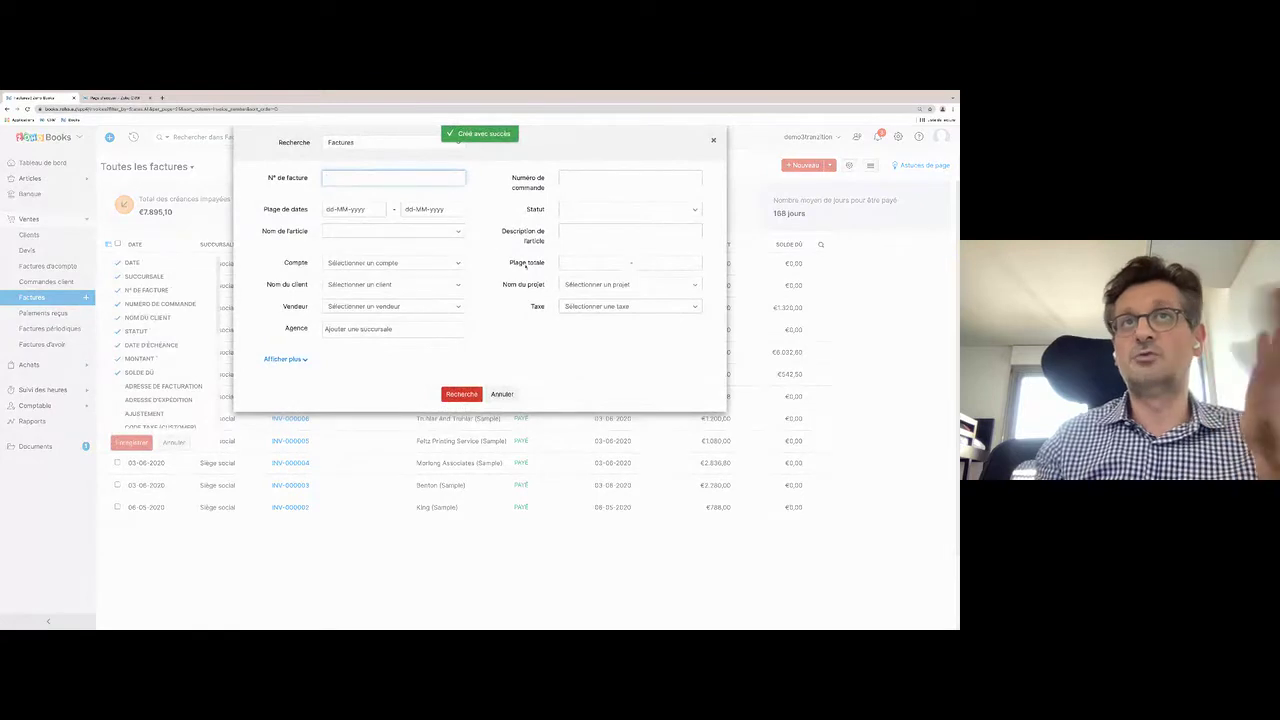
{"action": "left_click", "coordinate": [395, 264]}
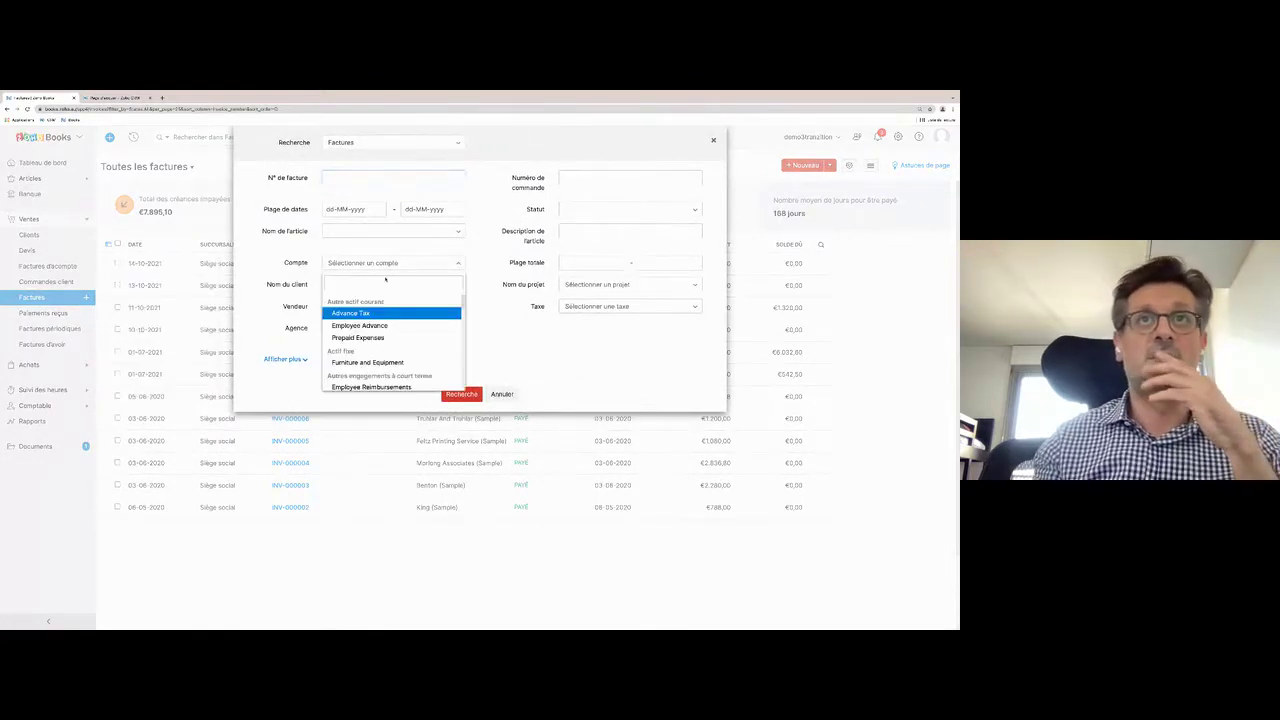
{"action": "left_click", "coordinate": [390, 265]}
{"action": "left_click", "coordinate": [388, 266]}
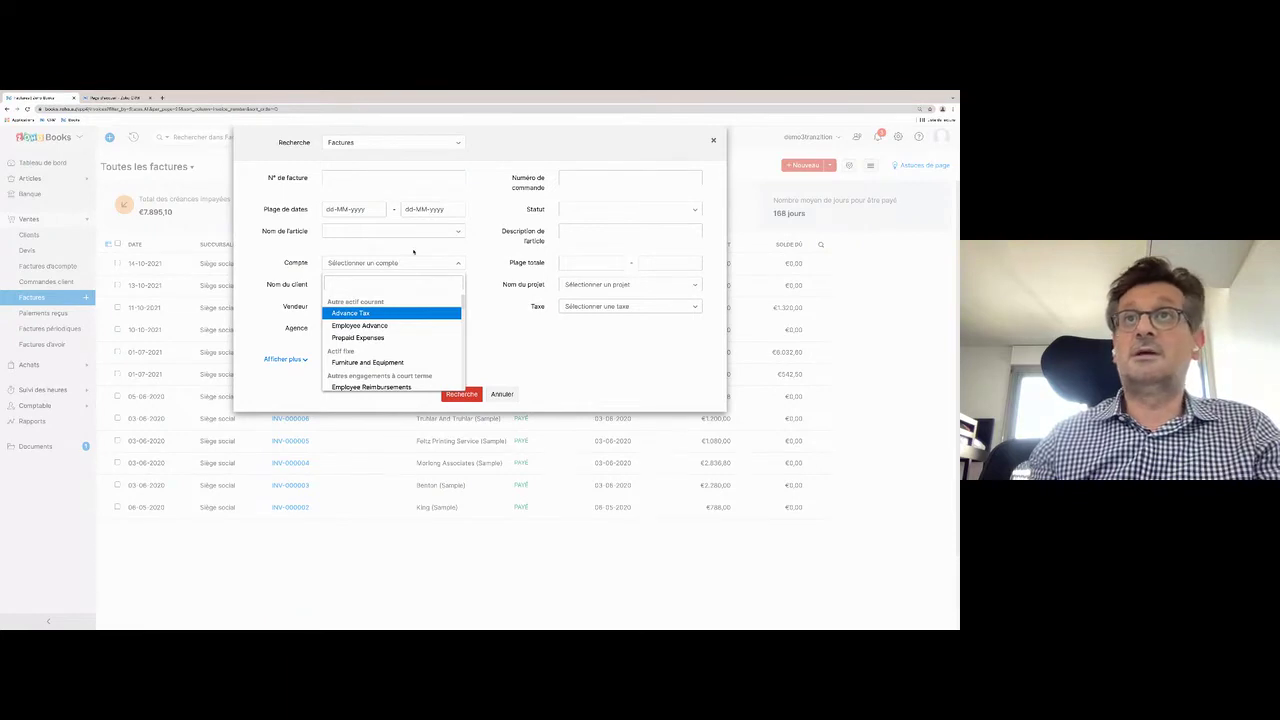
{"action": "left_click", "coordinate": [413, 252]}
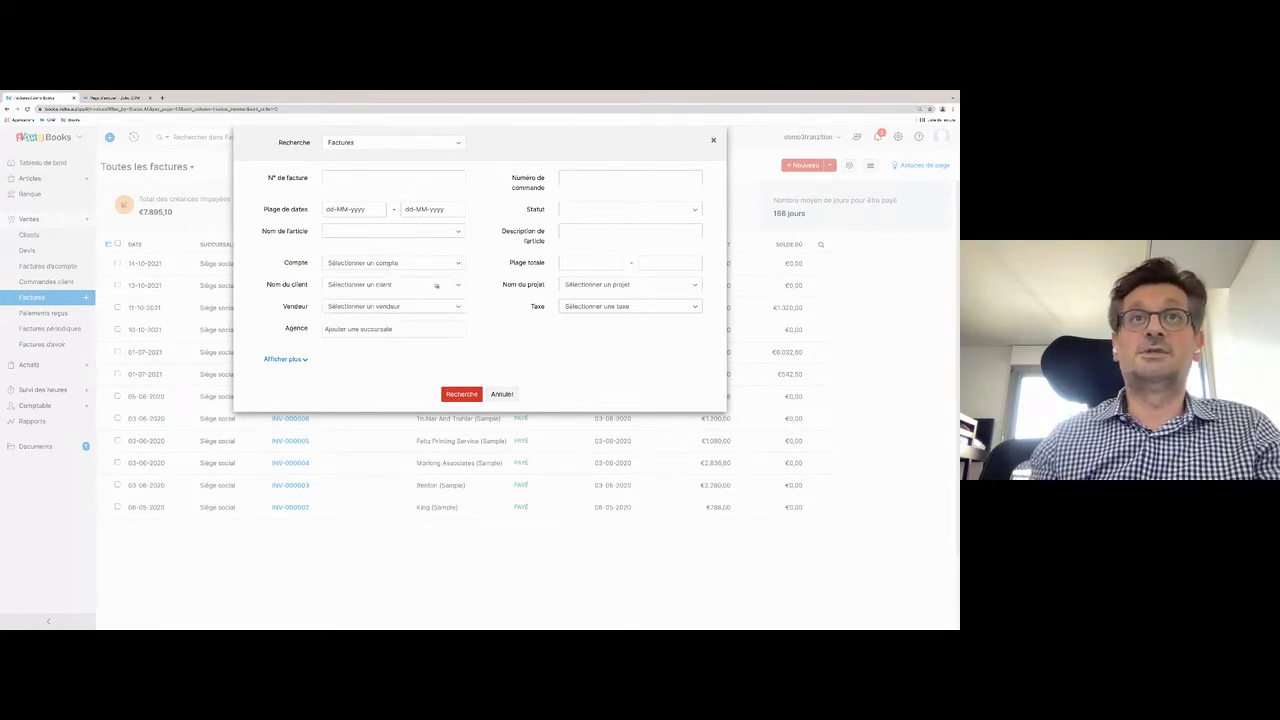
{"action": "left_click", "coordinate": [394, 287]}
{"action": "left_click", "coordinate": [373, 323]}
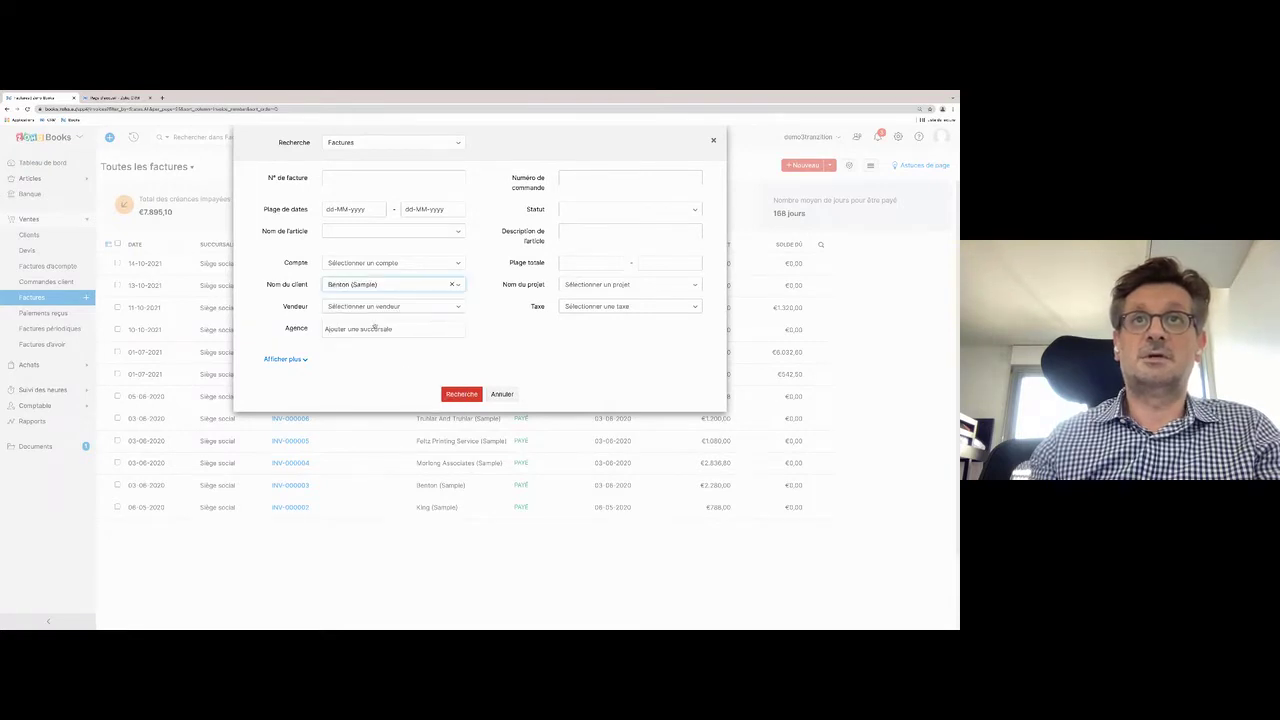
{"action": "left_click", "coordinate": [459, 395]}
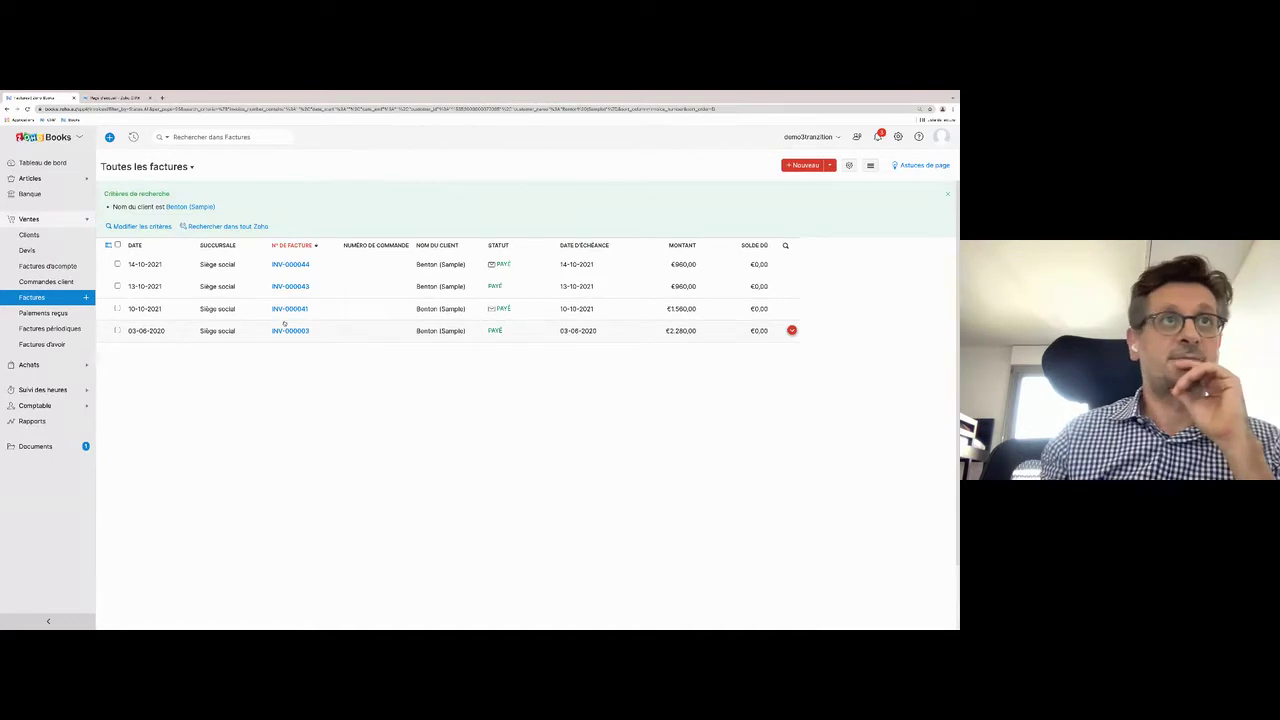
Look over the quotes list and the general reports catalogue, and open the États des résultats report.
{"action": "left_click", "coordinate": [38, 252]}
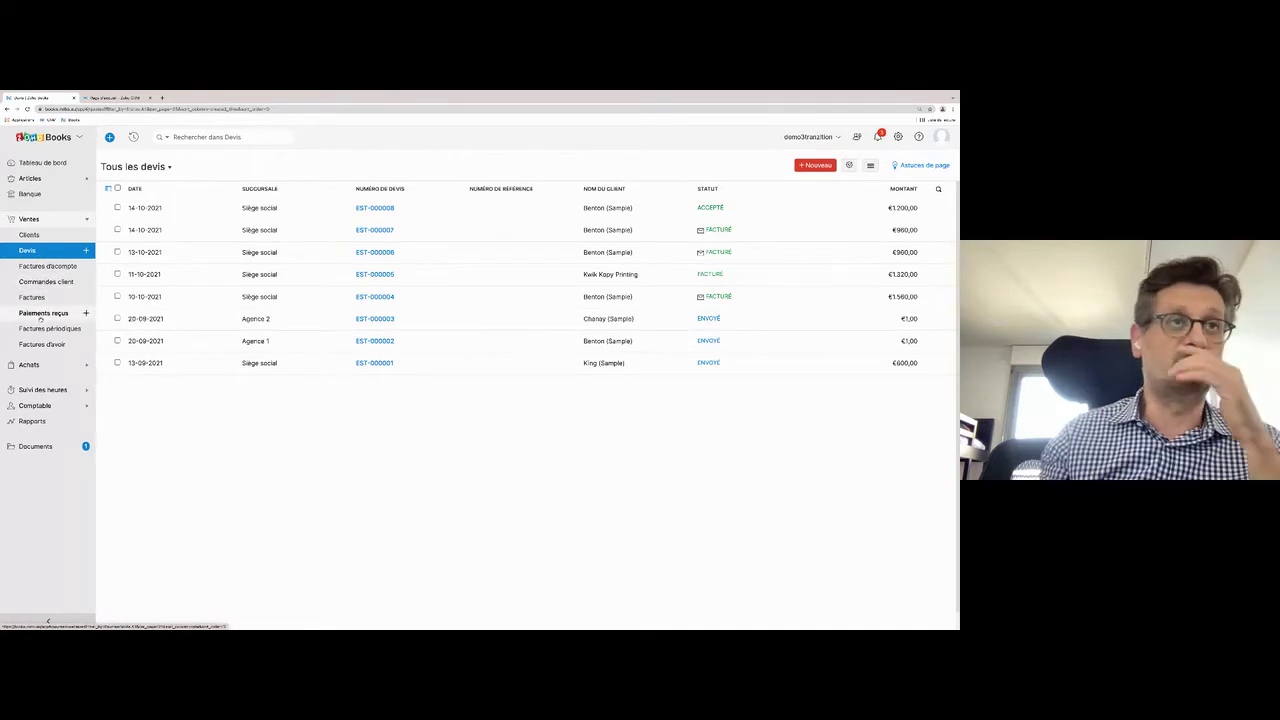
{"action": "left_click", "coordinate": [32, 421]}
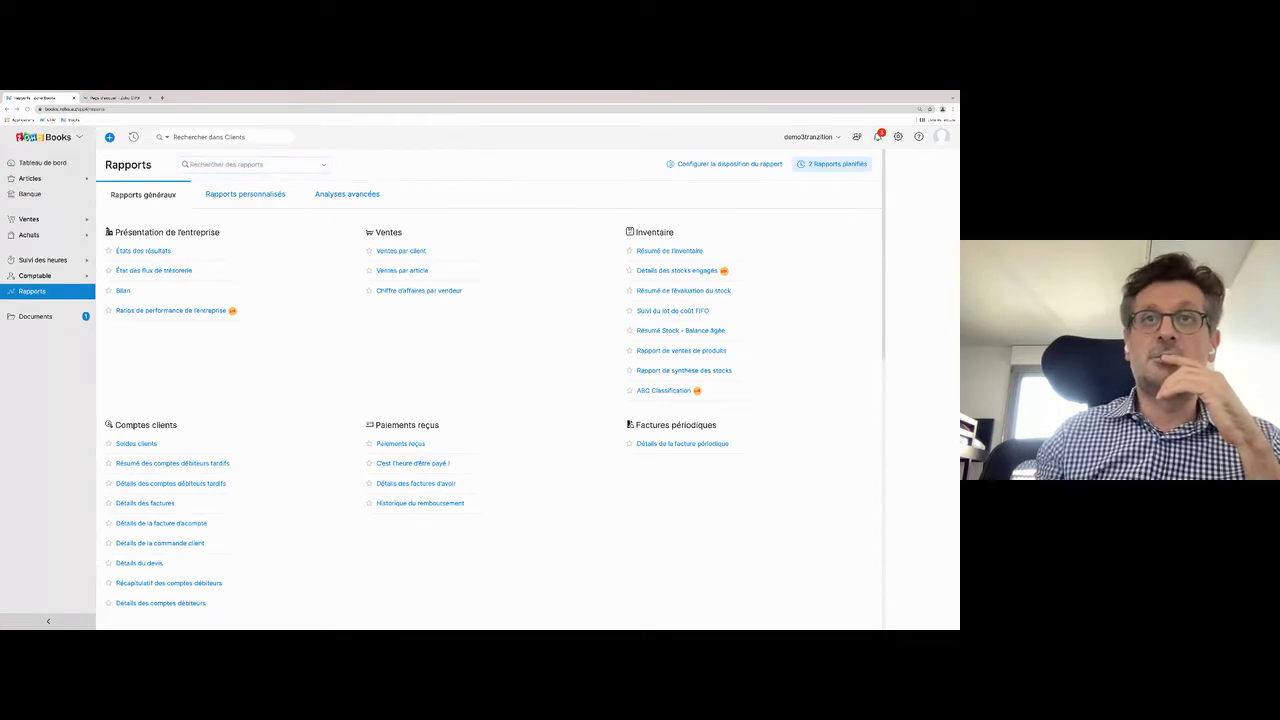
{"action": "scroll", "coordinate": [290, 414], "scroll_direction": "down", "scroll_amount": 10}
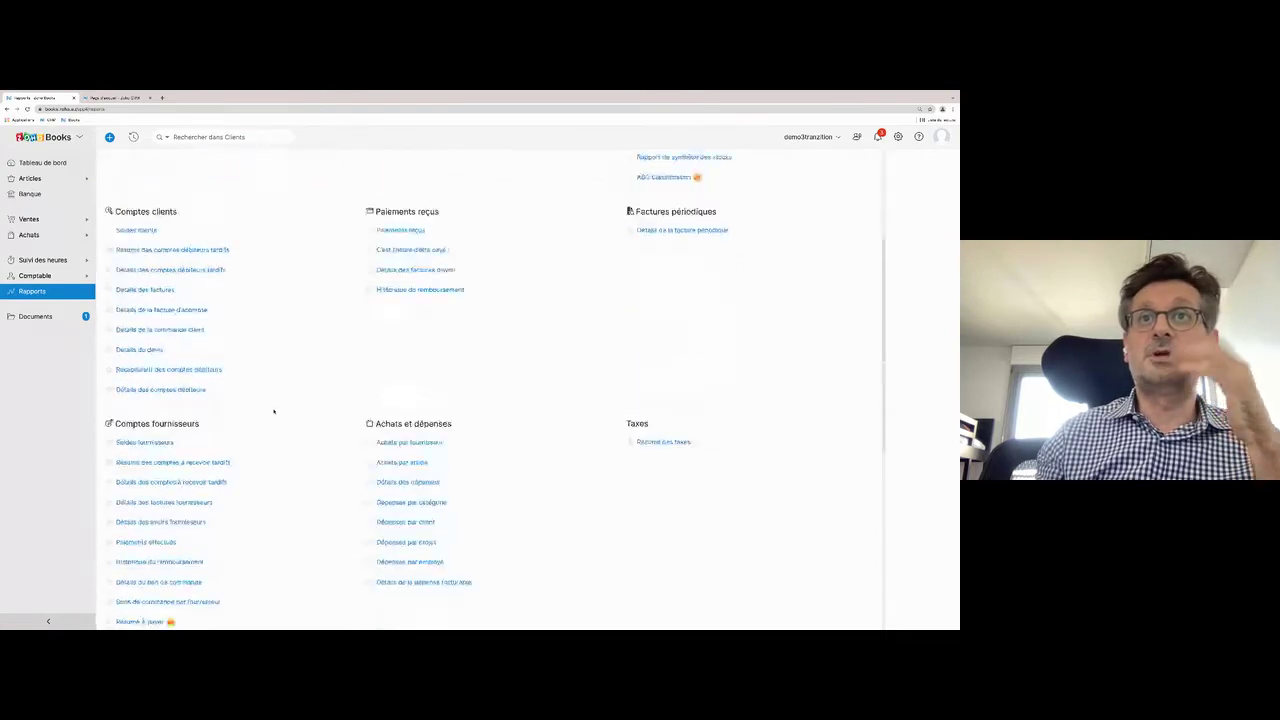
{"action": "scroll", "coordinate": [272, 410], "scroll_direction": "up", "scroll_amount": 15}
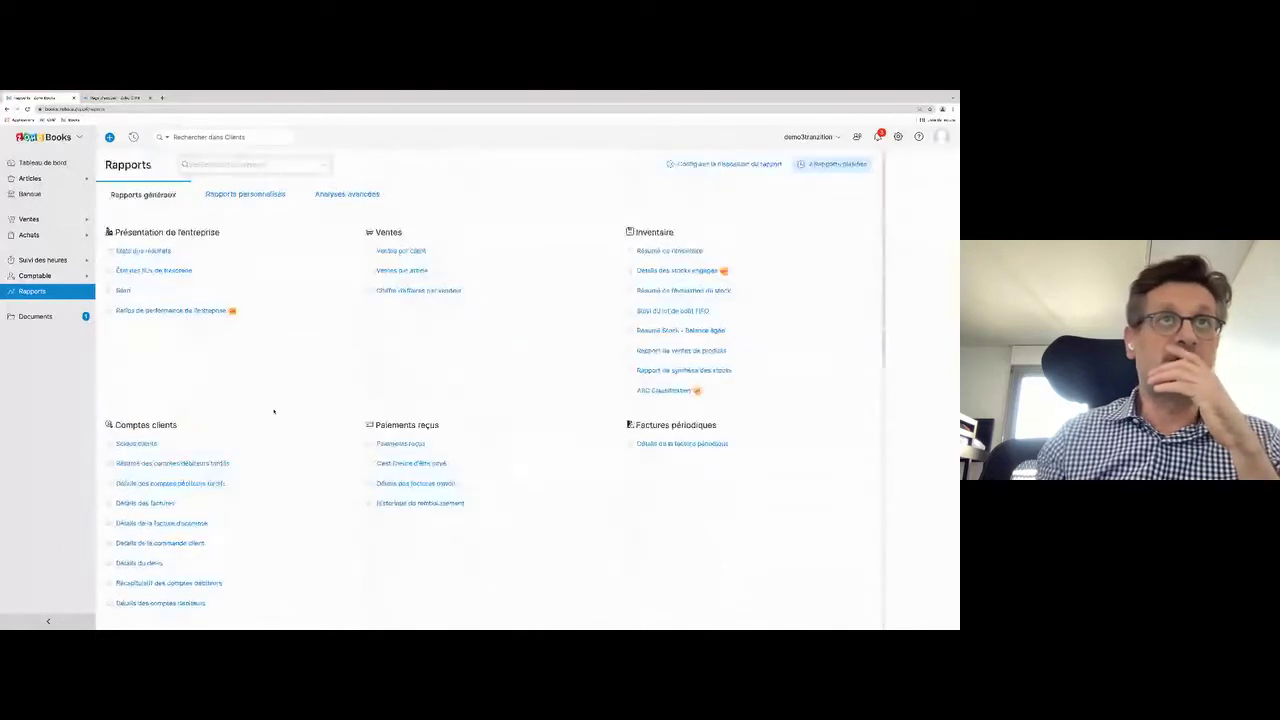
{"action": "left_click", "coordinate": [157, 251]}
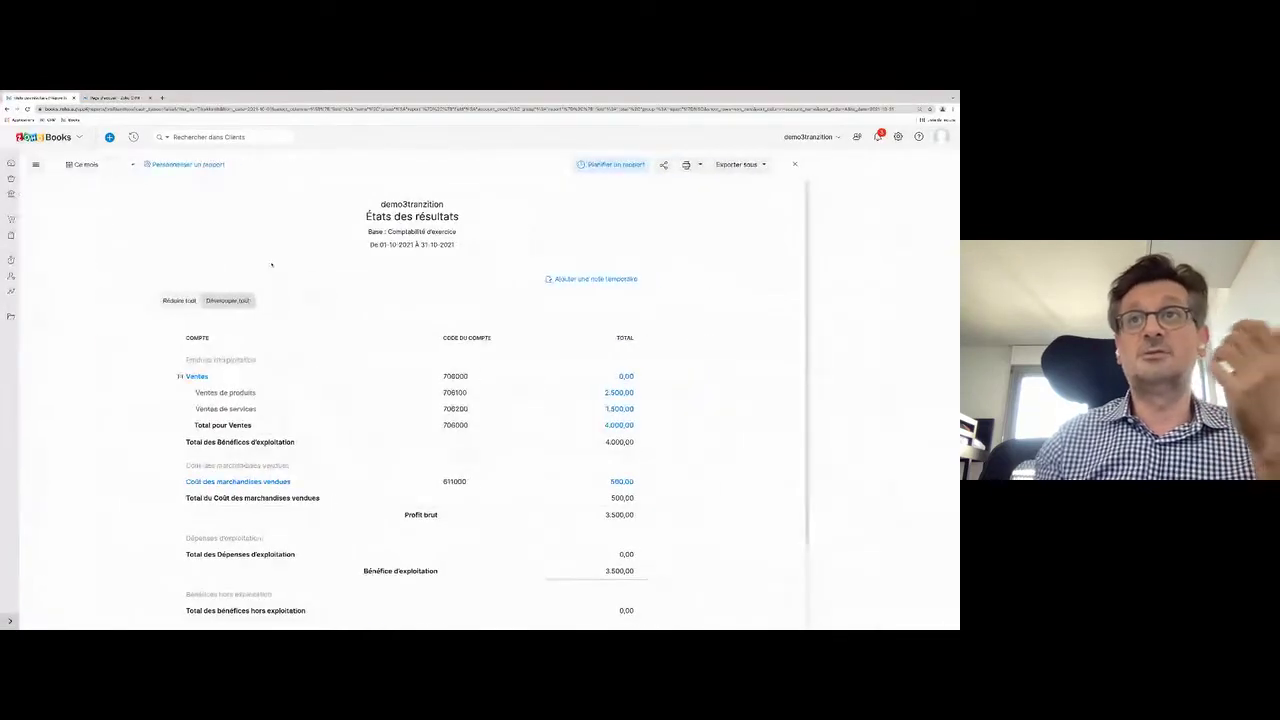
{"action": "scroll", "coordinate": [310, 278], "scroll_direction": "down", "scroll_amount": 3}
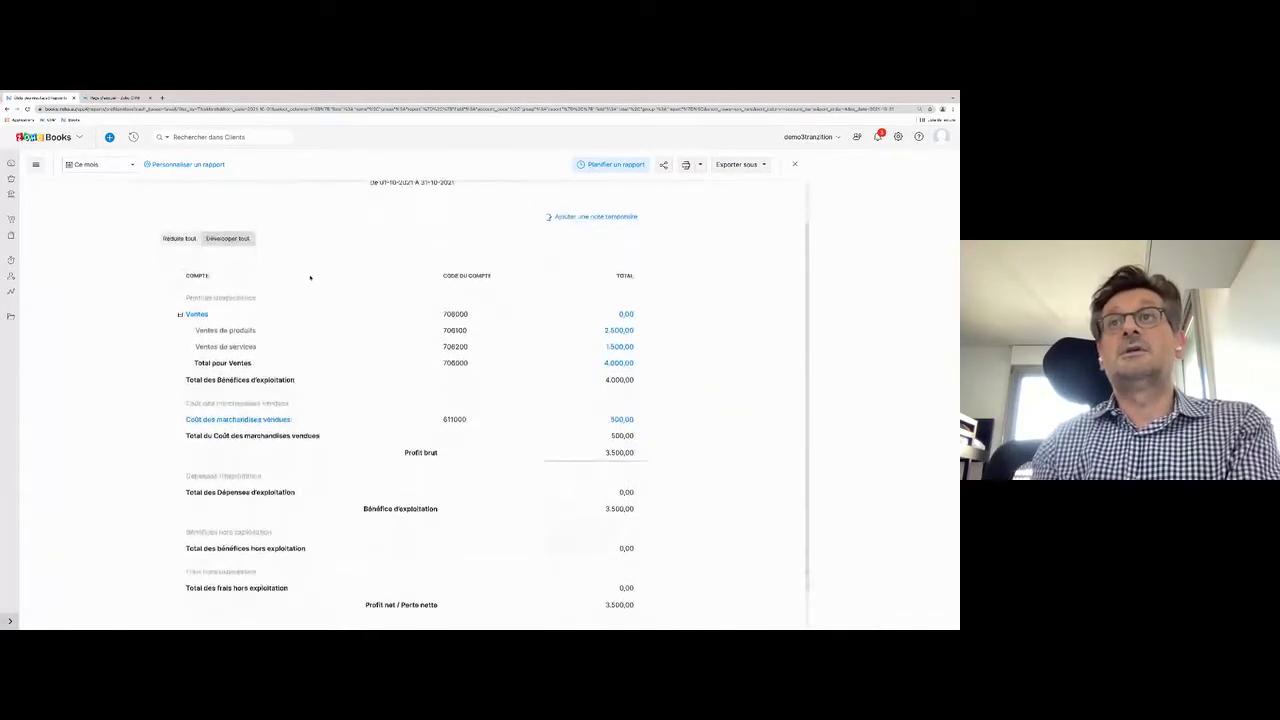
Set the États des résultats report period to Cette année and examine its account totals.
{"action": "scroll", "coordinate": [309, 276], "scroll_direction": "up", "scroll_amount": 3}
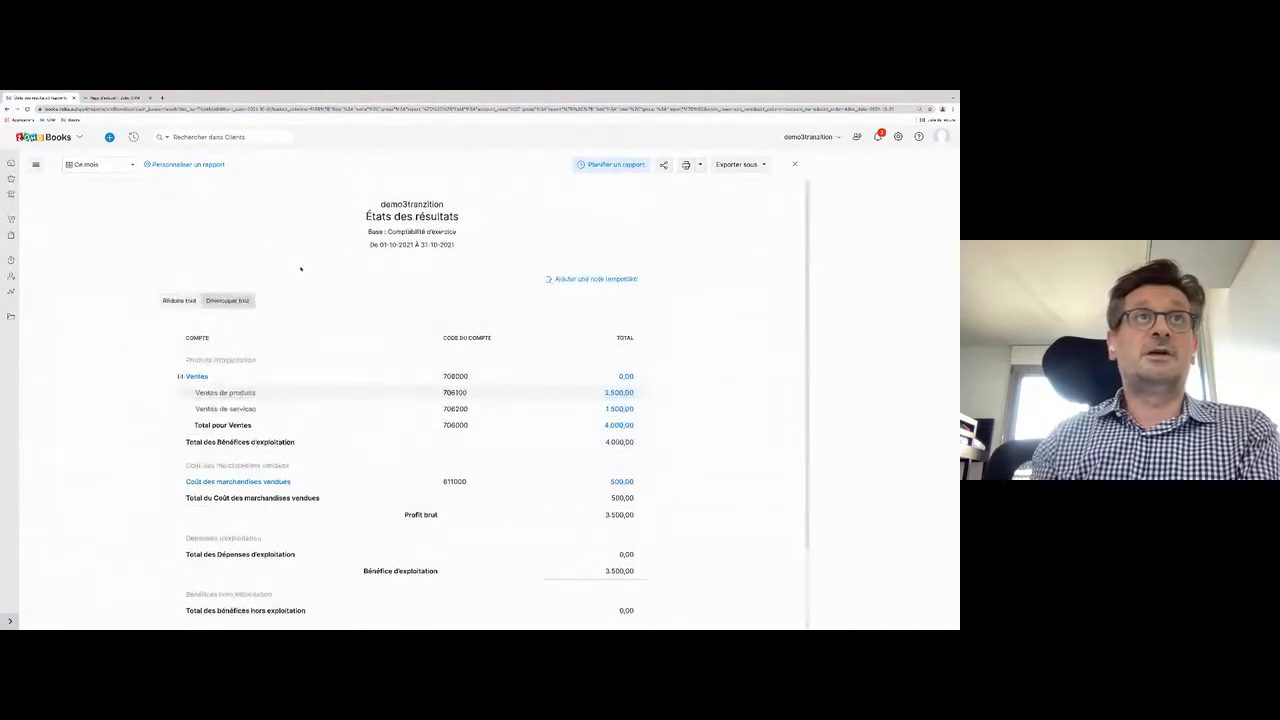
{"action": "left_click", "coordinate": [115, 167]}
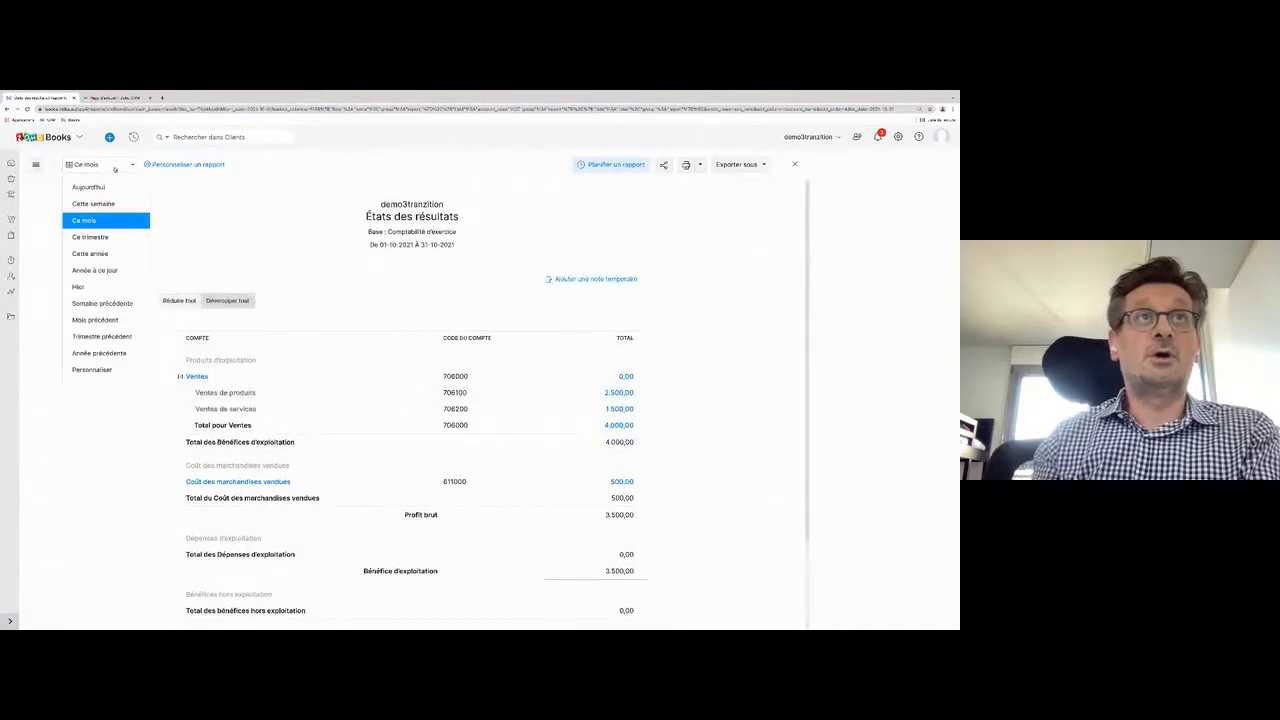
{"action": "left_click", "coordinate": [99, 254]}
{"action": "scroll", "coordinate": [115, 363], "scroll_direction": "down", "scroll_amount": 3}
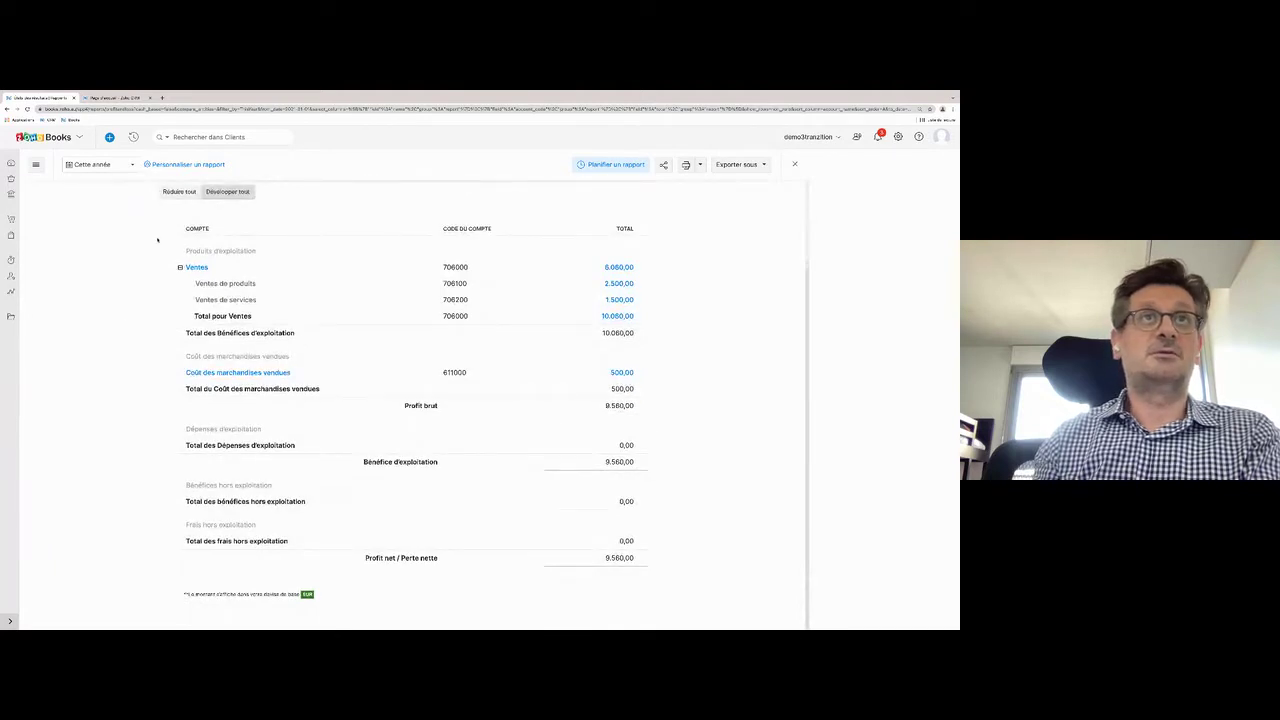
{"action": "left_click", "coordinate": [179, 191]}
{"action": "left_click", "coordinate": [227, 240]}
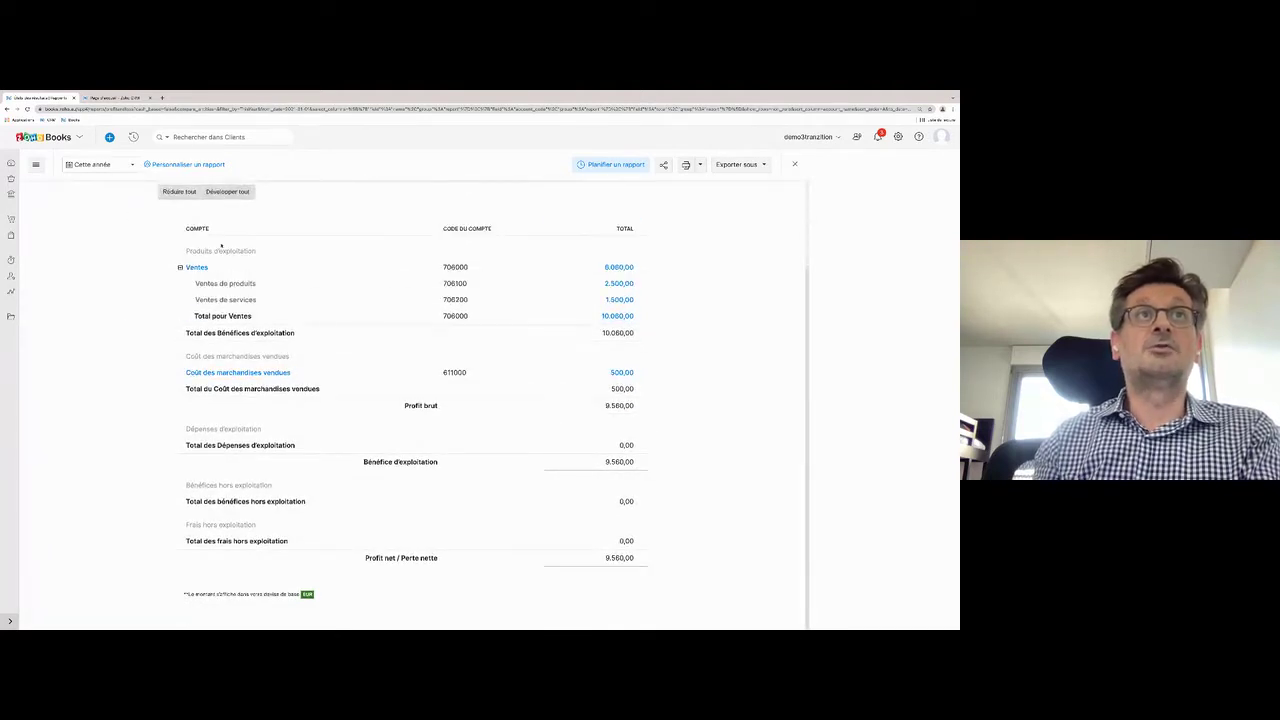
Open the État des flux de trésorerie and Ventes par client reports, returning to the reports catalogue after each.
{"action": "left_click", "coordinate": [36, 164]}
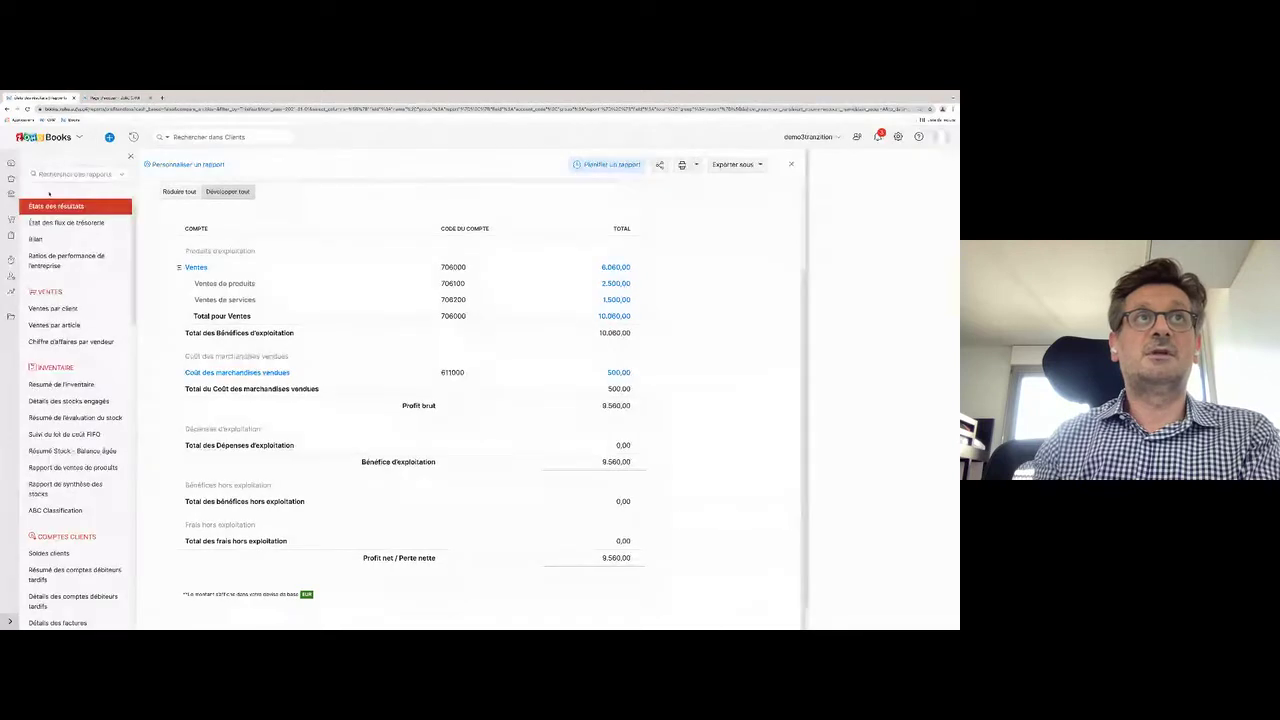
{"action": "left_click", "coordinate": [60, 223]}
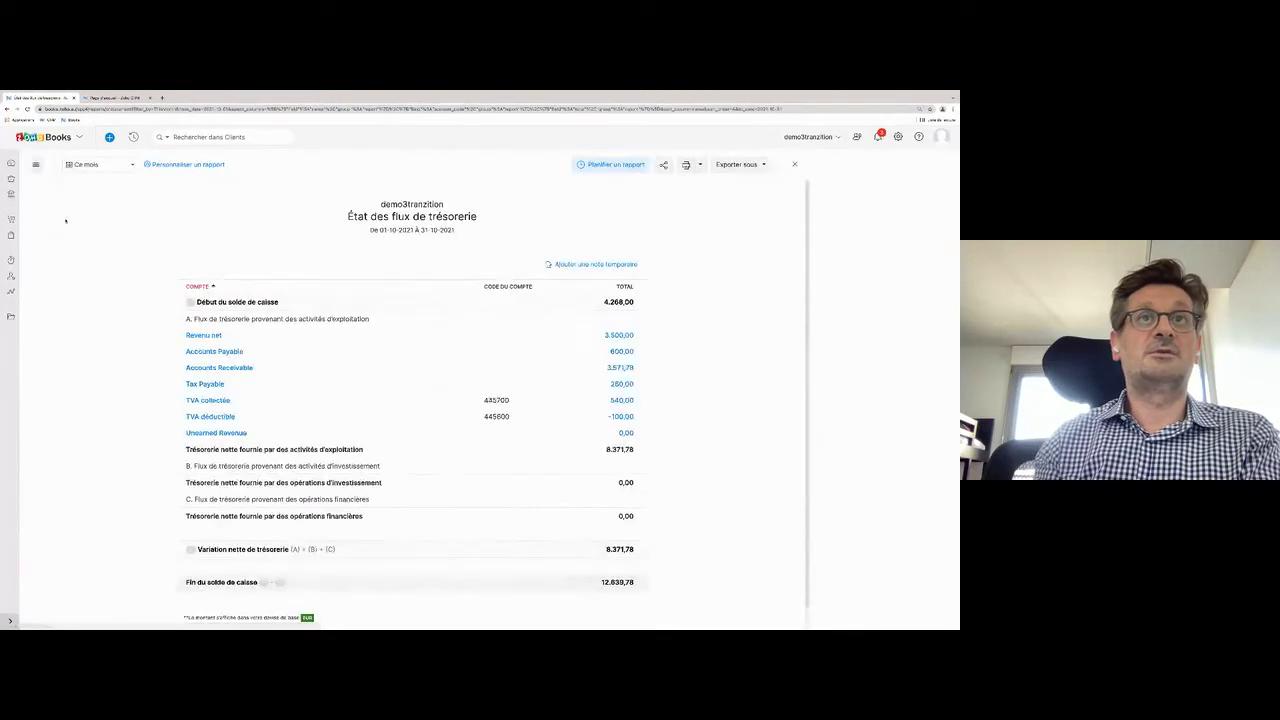
{"action": "left_click", "coordinate": [10, 291]}
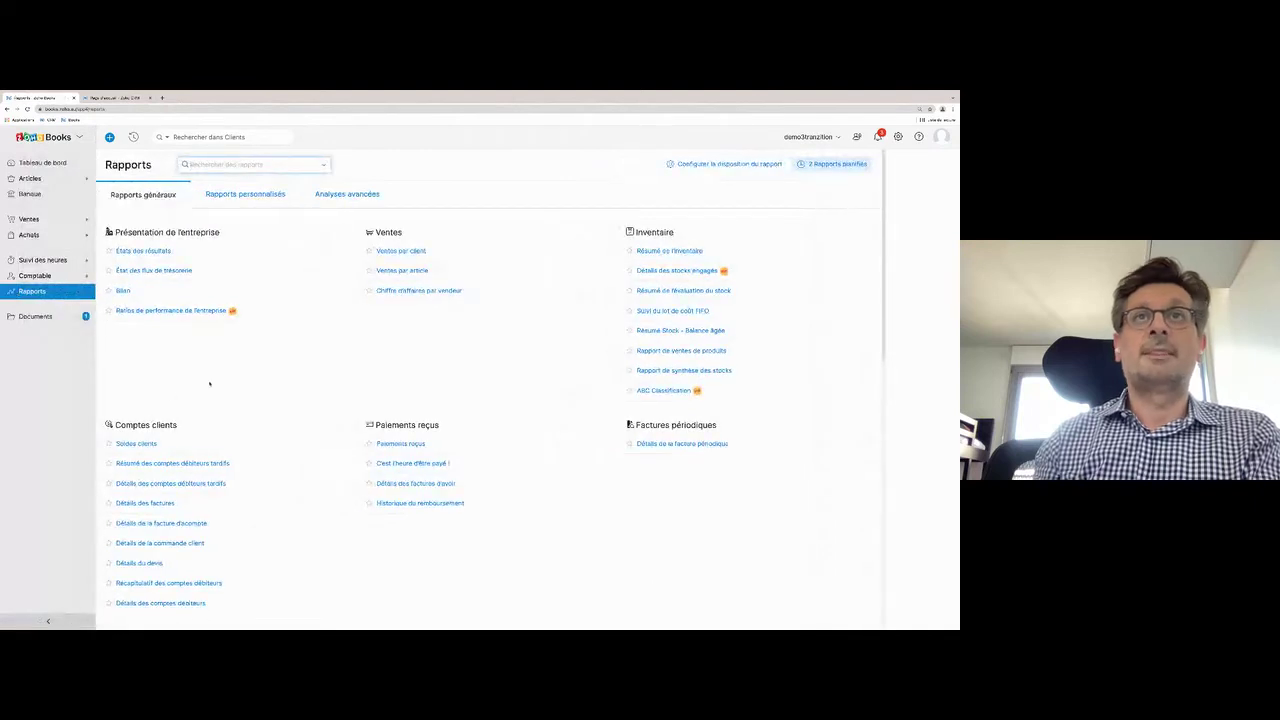
{"action": "left_click", "coordinate": [420, 253]}
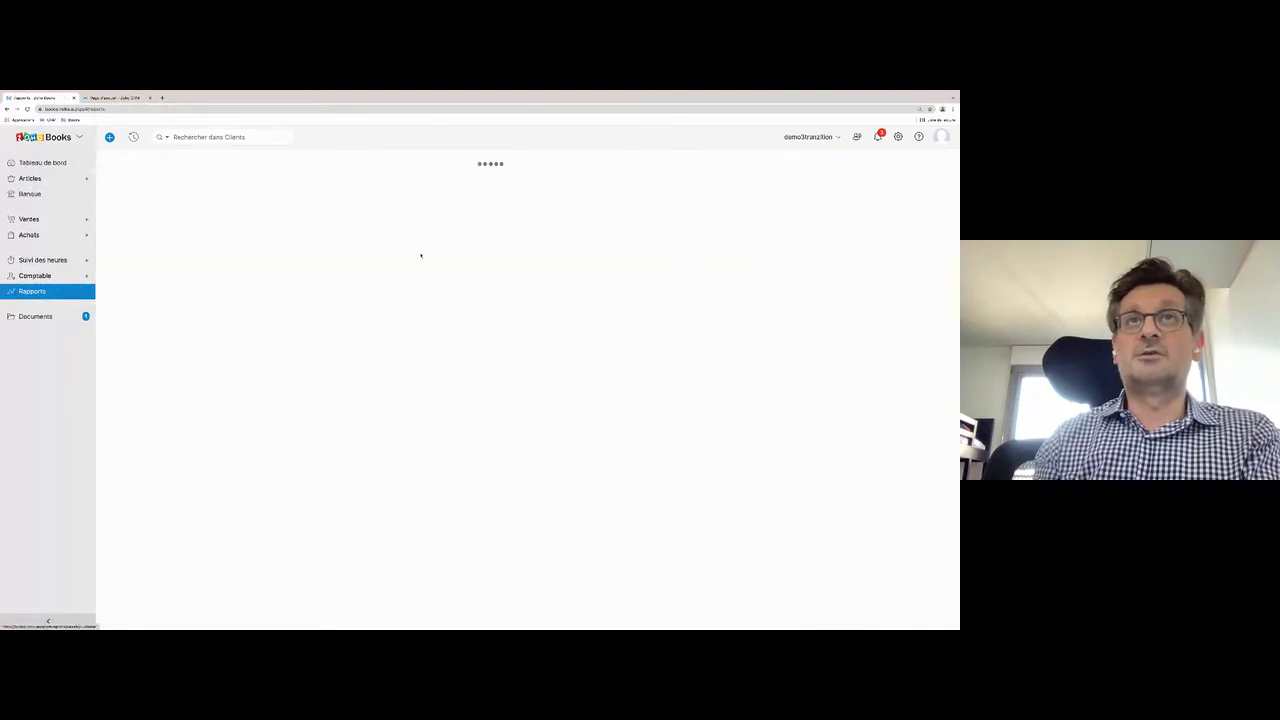
{"action": "left_click", "coordinate": [10, 291]}
Look through the general reports catalogue, open the Transactions du compte report from the Comptable group and examine its entries.
{"action": "scroll", "coordinate": [157, 393], "scroll_direction": "down", "scroll_amount": 3}
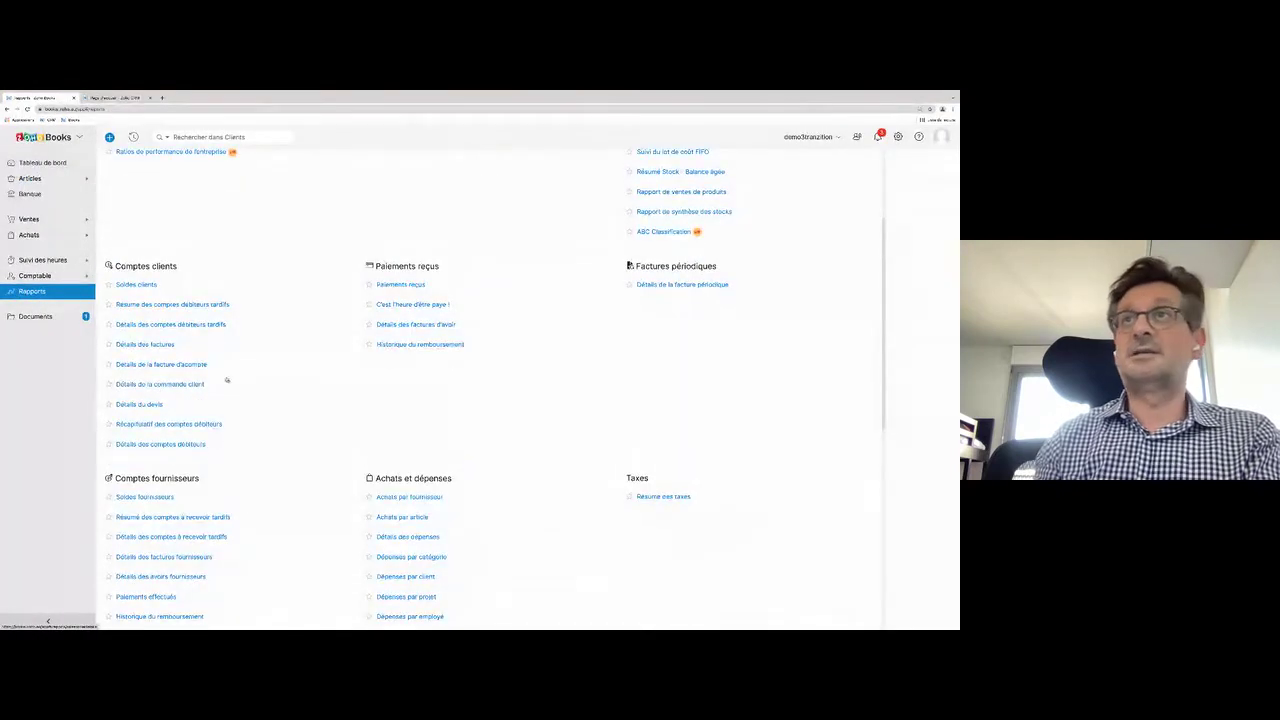
{"action": "scroll", "coordinate": [342, 376], "scroll_direction": "up", "scroll_amount": 1}
{"action": "scroll", "coordinate": [475, 338], "scroll_direction": "down", "scroll_amount": 3}
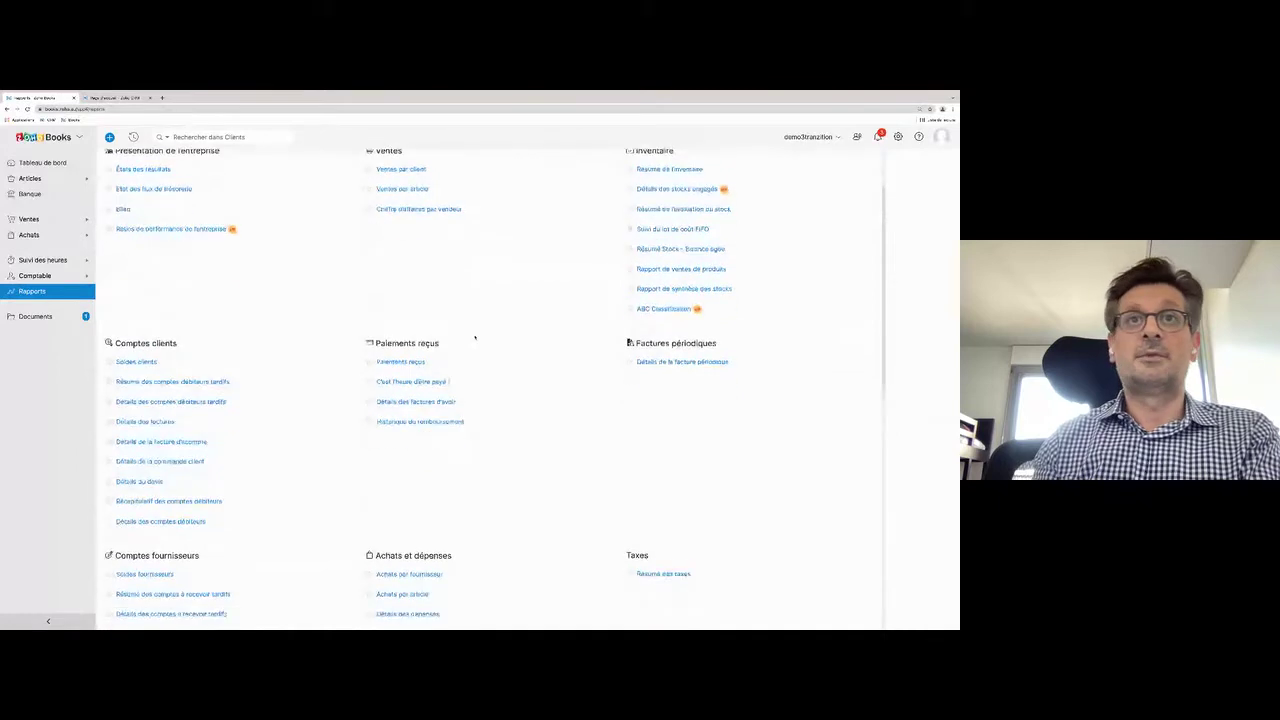
{"action": "scroll", "coordinate": [473, 352], "scroll_direction": "down", "scroll_amount": 3}
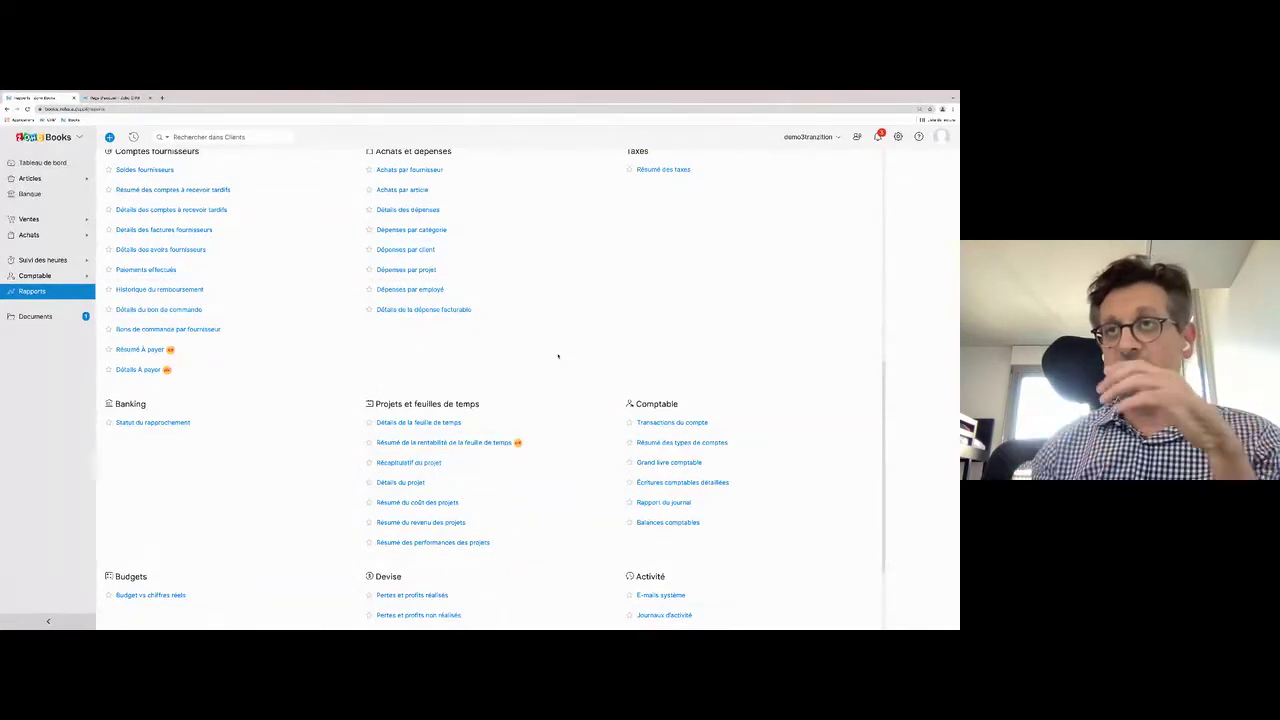
{"action": "left_click", "coordinate": [674, 423]}
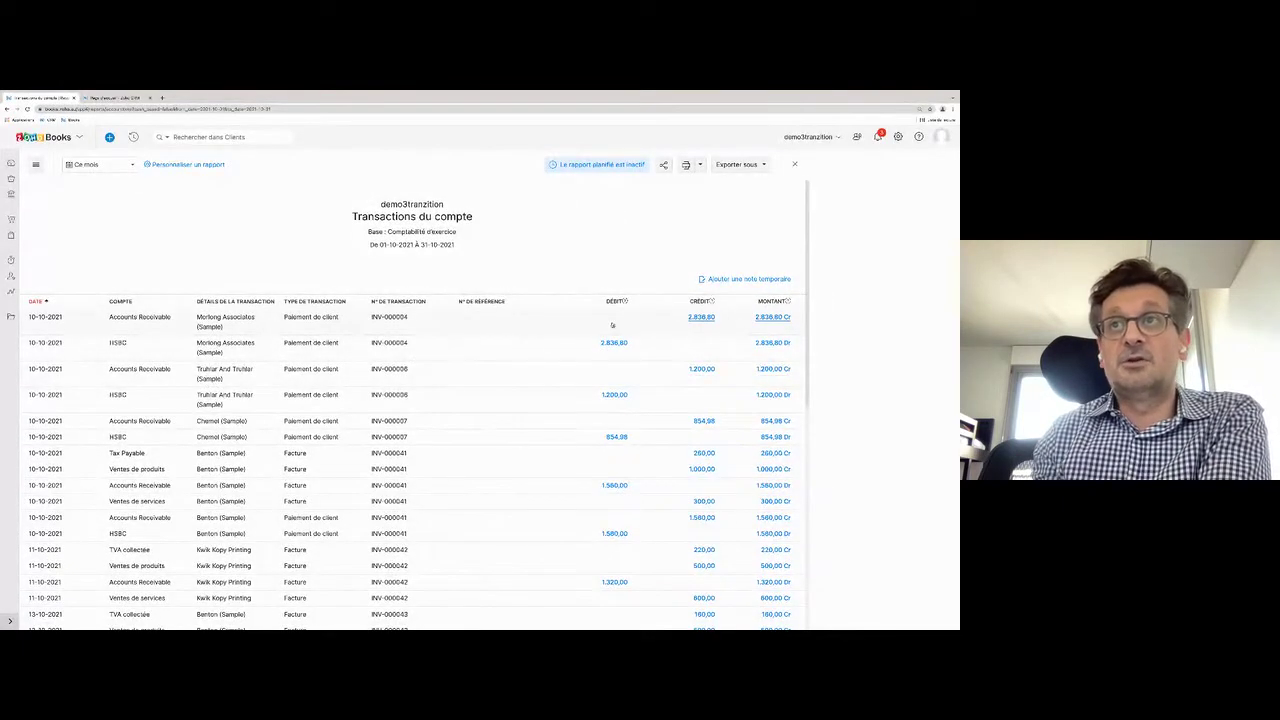
{"action": "scroll", "coordinate": [566, 392], "scroll_direction": "down", "scroll_amount": 1}
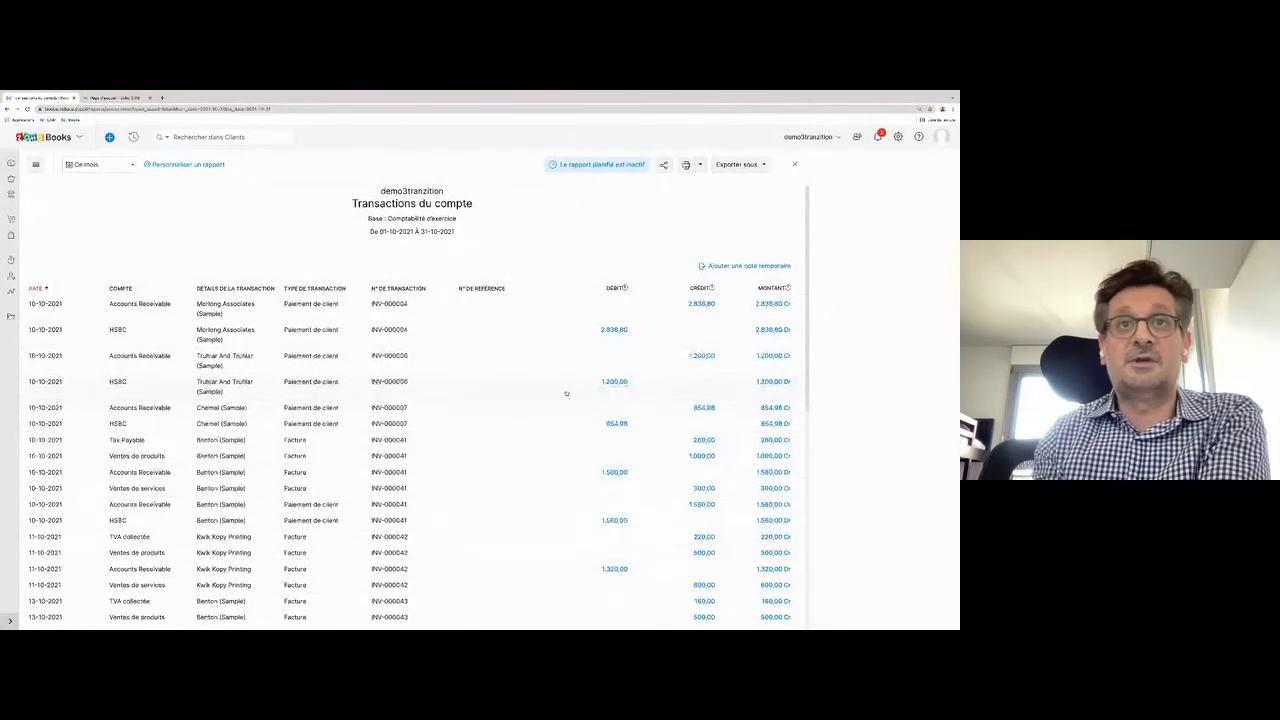
{"action": "scroll", "coordinate": [566, 393], "scroll_direction": "down", "scroll_amount": 3}
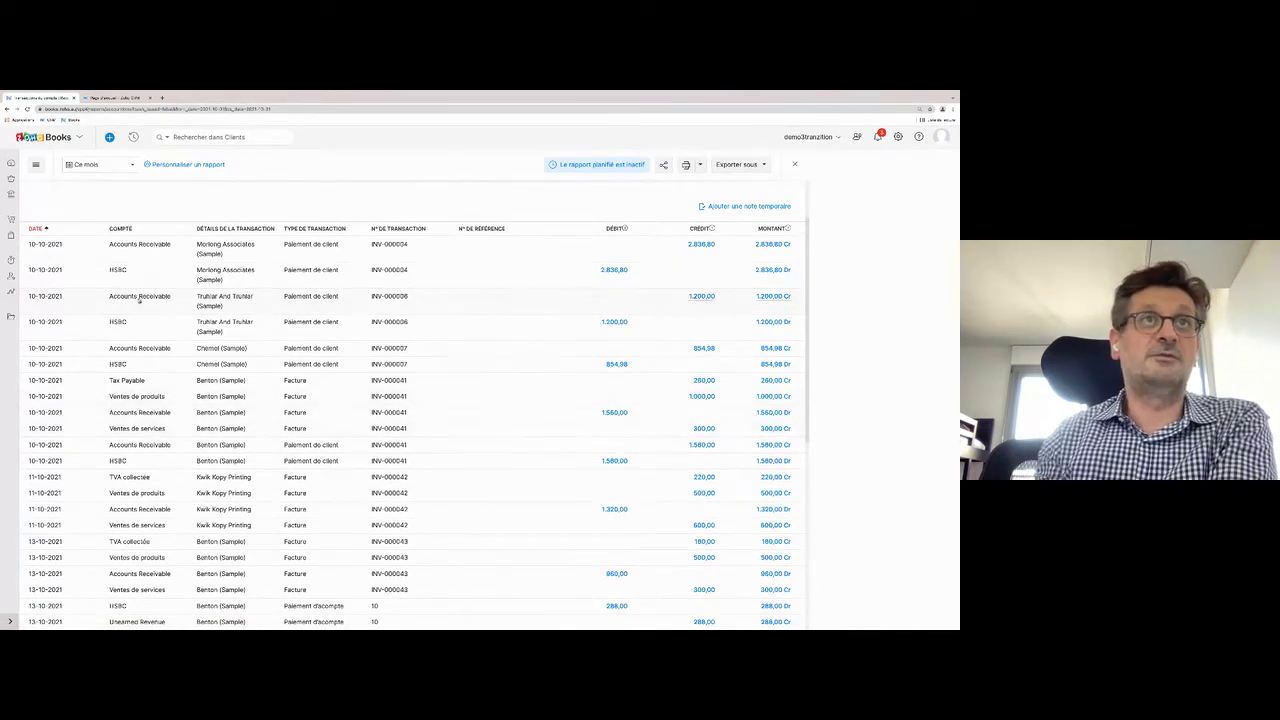
{"action": "scroll", "coordinate": [152, 310], "scroll_direction": "up", "scroll_amount": 2}
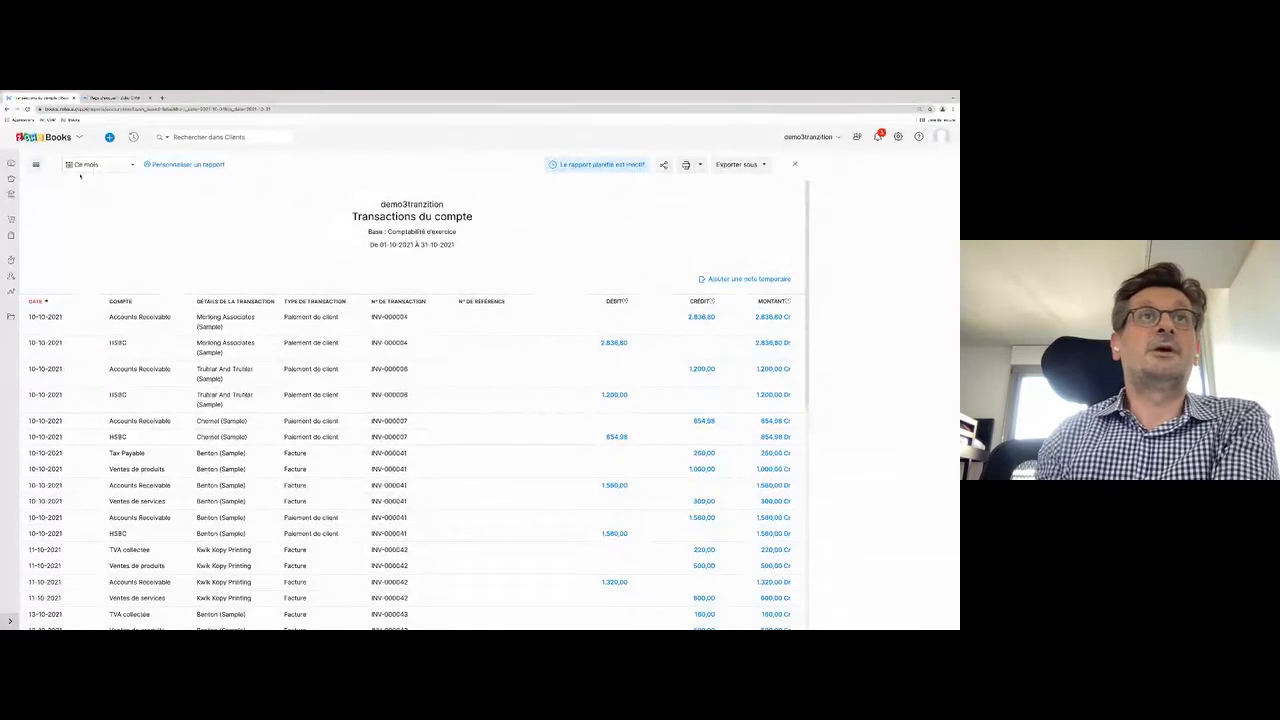
Add the Code du compte column directly after Compte in the Transactions du compte report, run it and review the account codes.
{"action": "left_click", "coordinate": [172, 164]}
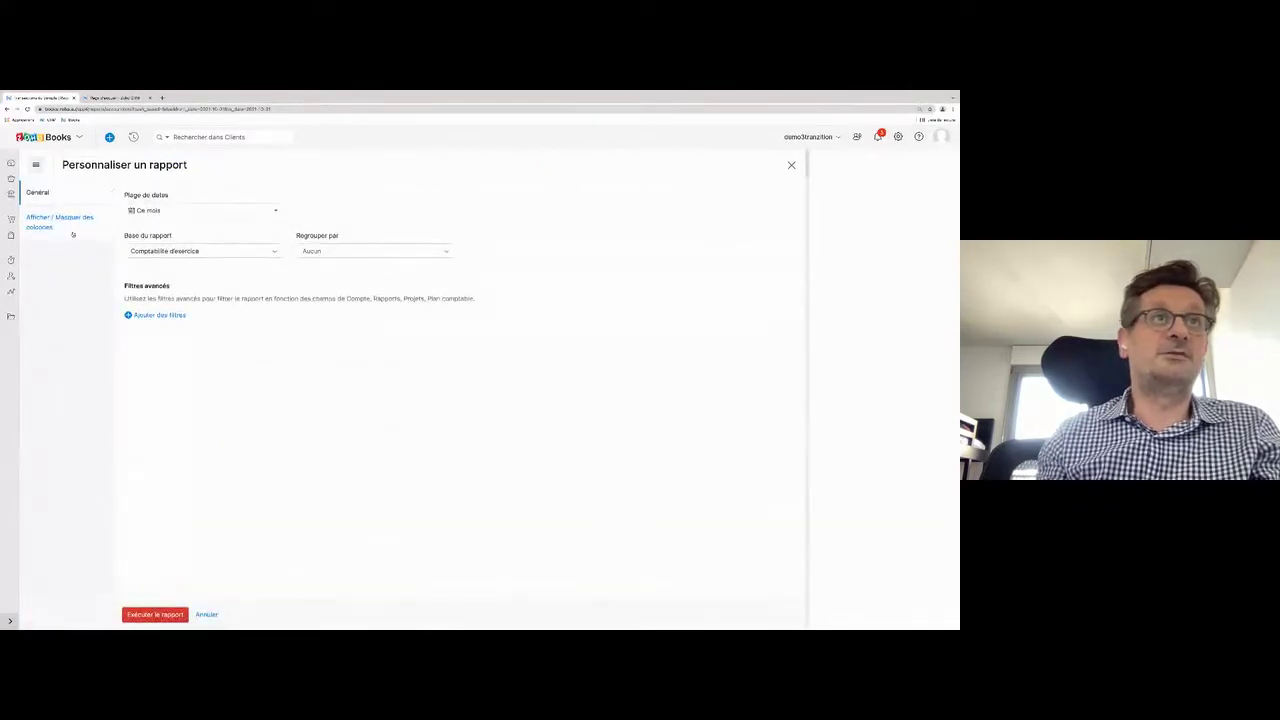
{"action": "left_click", "coordinate": [50, 222]}
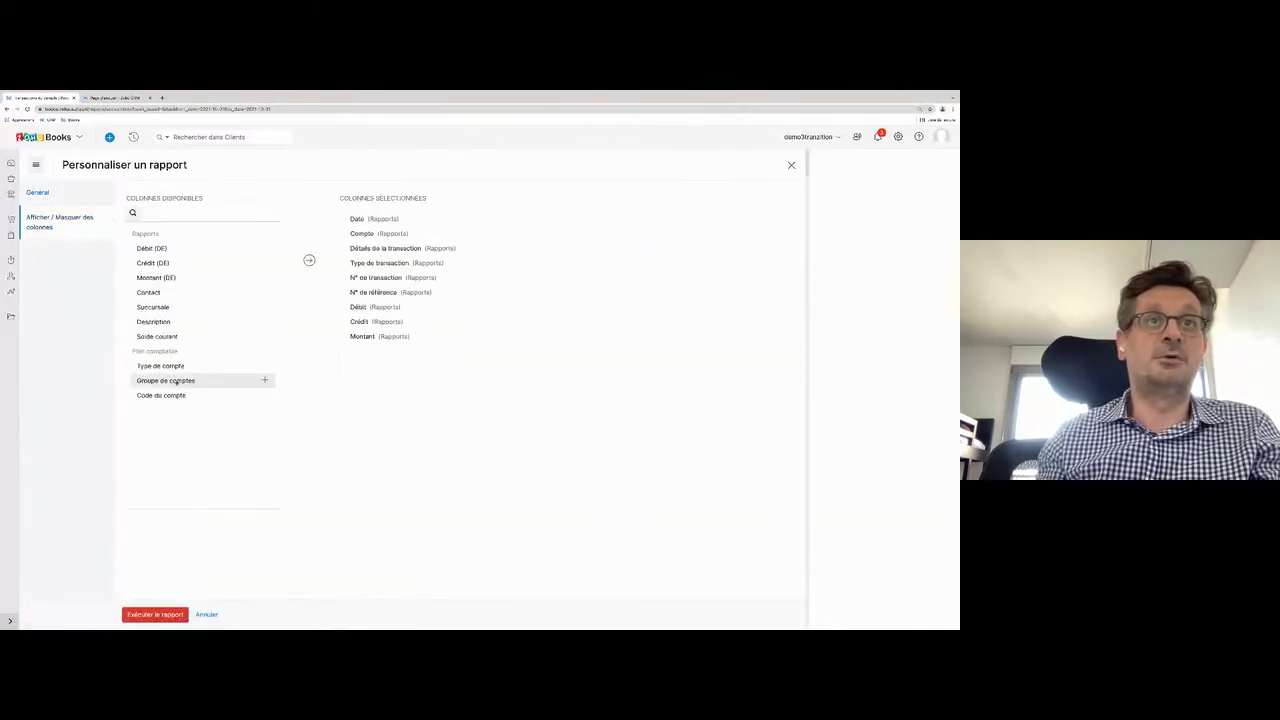
{"action": "left_click_drag", "start_coordinate": [160, 395], "coordinate": [408, 250]}
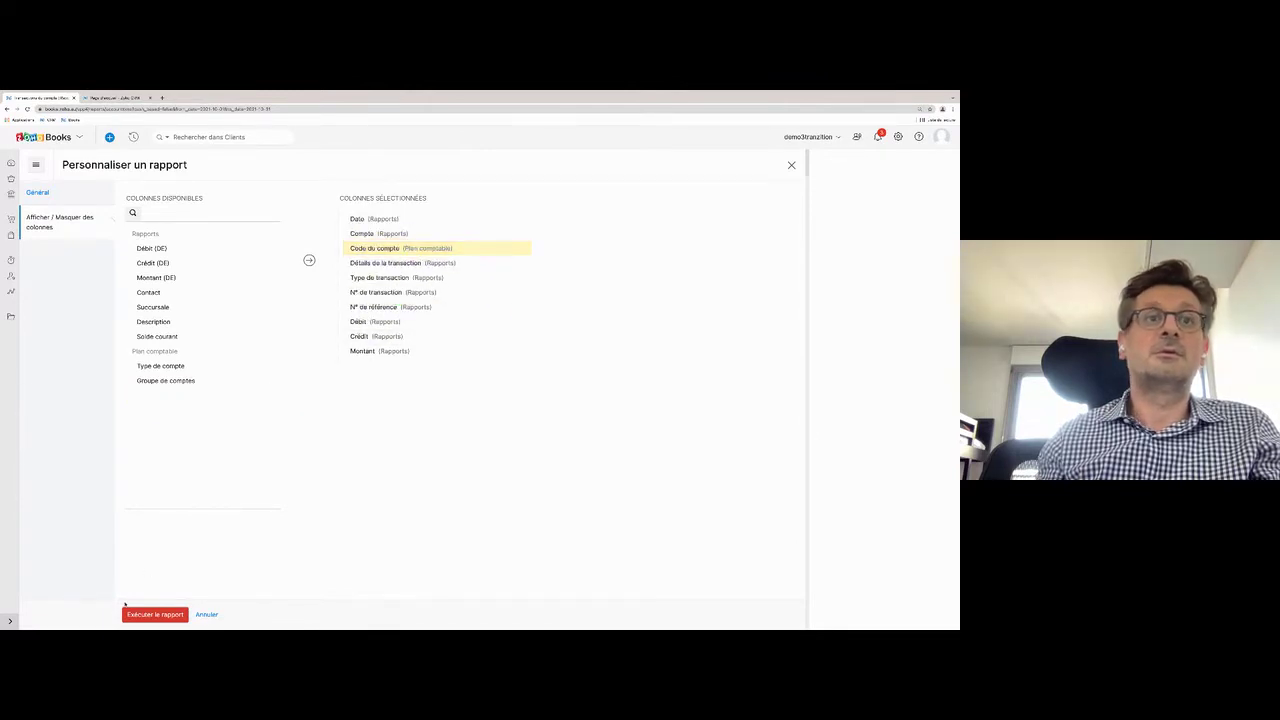
{"action": "left_click", "coordinate": [152, 614]}
{"action": "scroll", "coordinate": [229, 510], "scroll_direction": "down", "scroll_amount": 2}
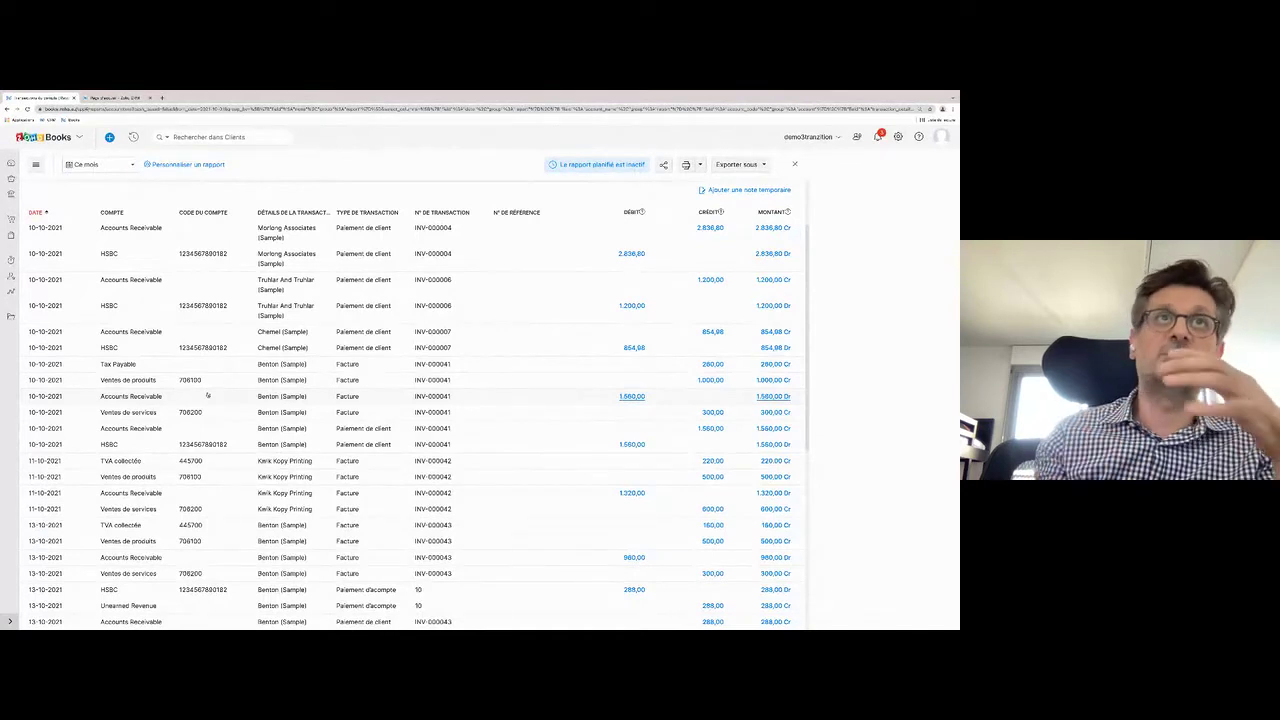
{"action": "scroll", "coordinate": [208, 396], "scroll_direction": "up", "scroll_amount": 2}
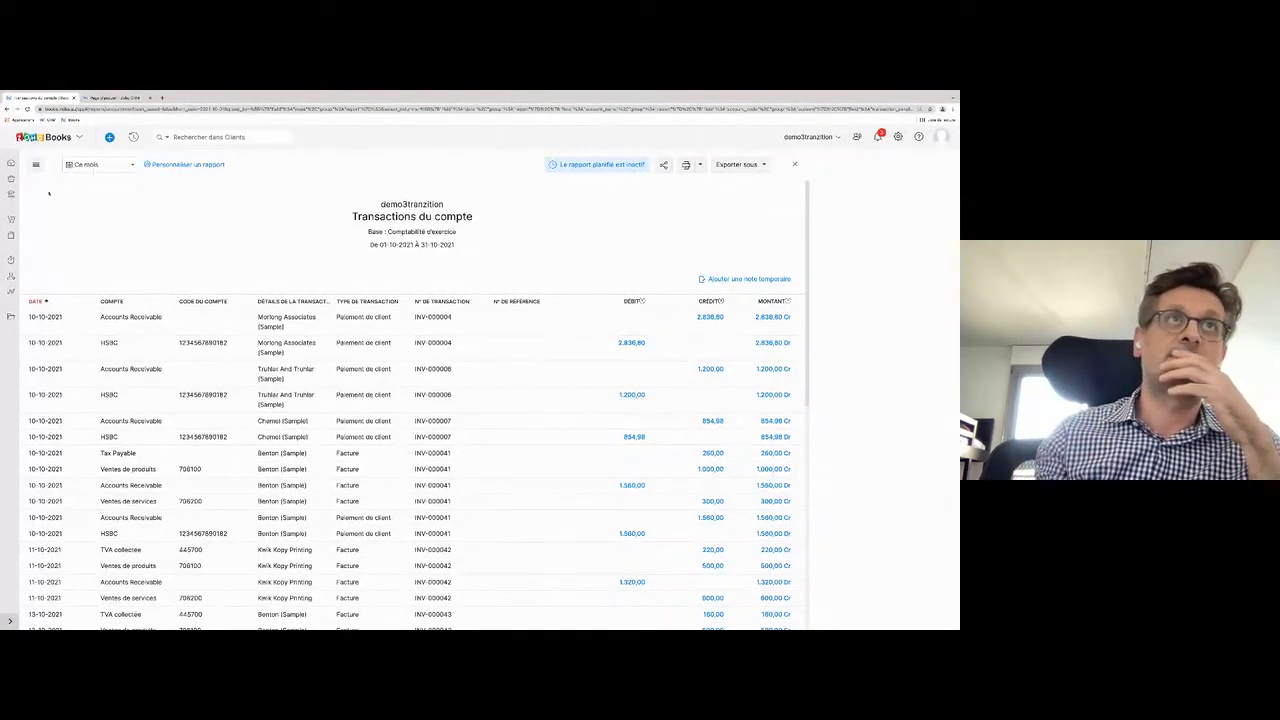
Open the custom report Détails des factures avec taxe from the custom reports list.
{"action": "left_click", "coordinate": [11, 291]}
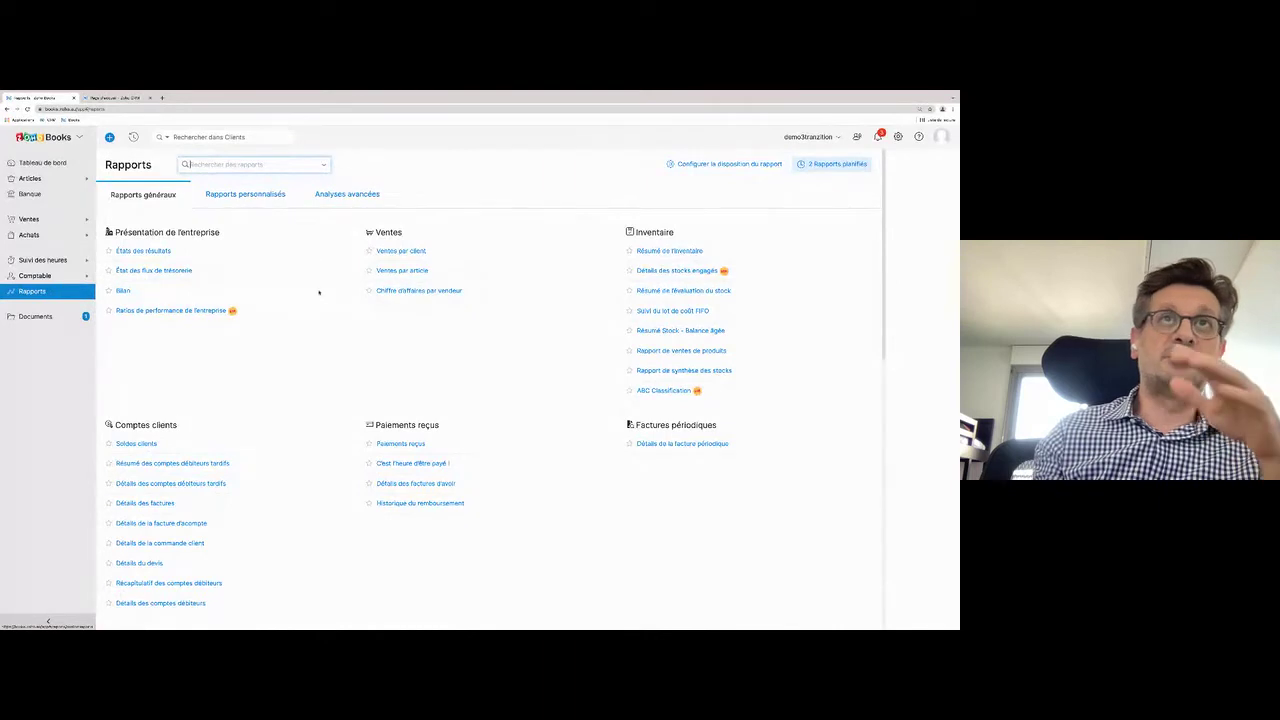
{"action": "left_click", "coordinate": [263, 196]}
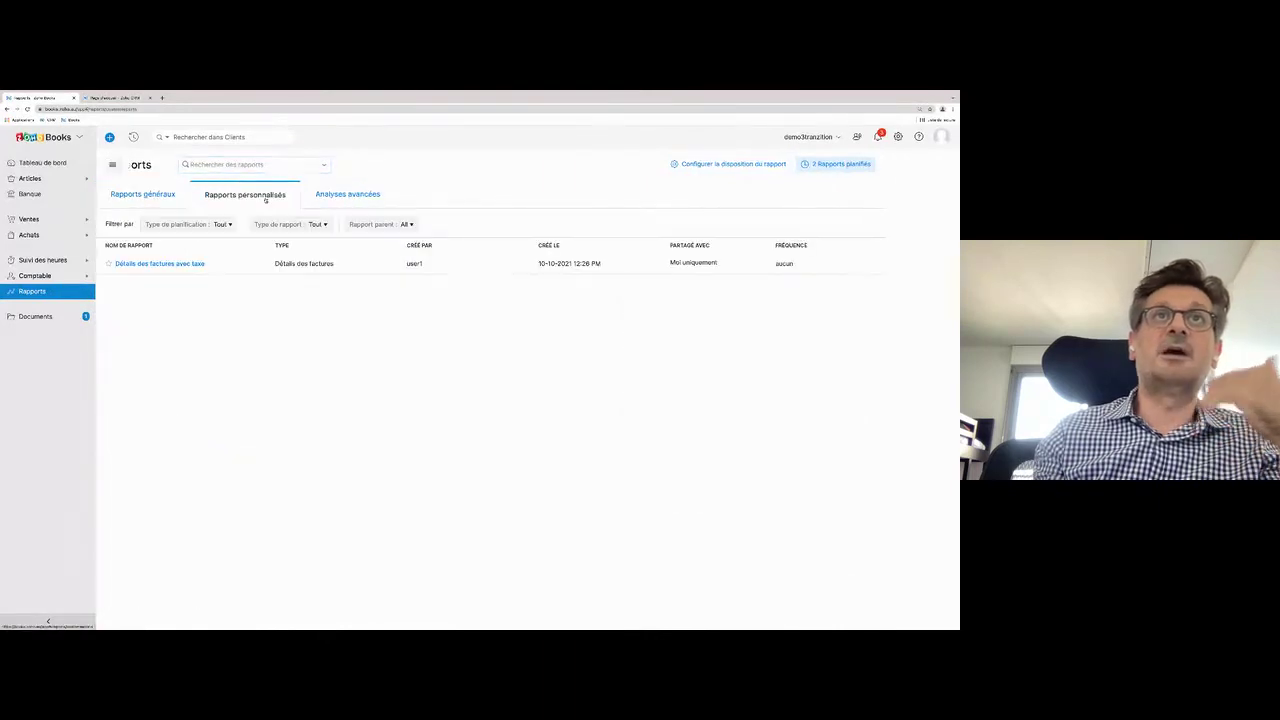
{"action": "left_click", "coordinate": [175, 264]}
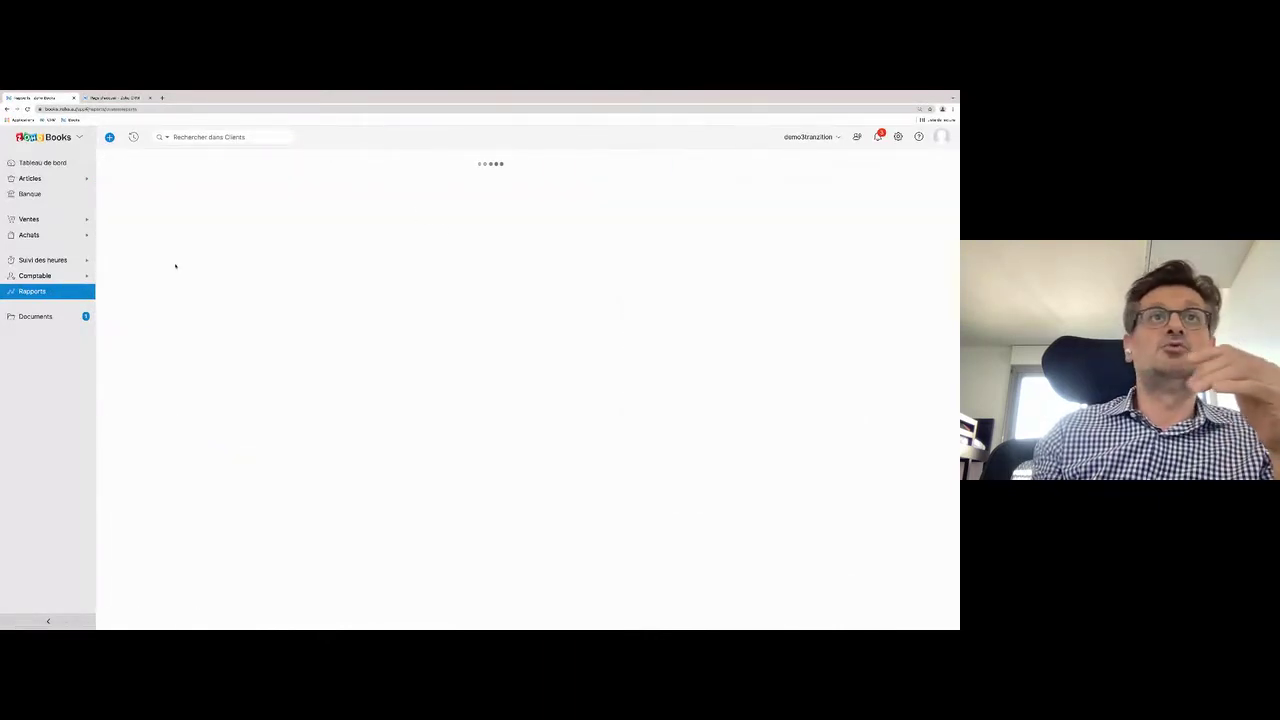
Review the custom report's general settings, column selection, layout and preferences, and return to the report itself.
{"action": "left_click", "coordinate": [124, 166]}
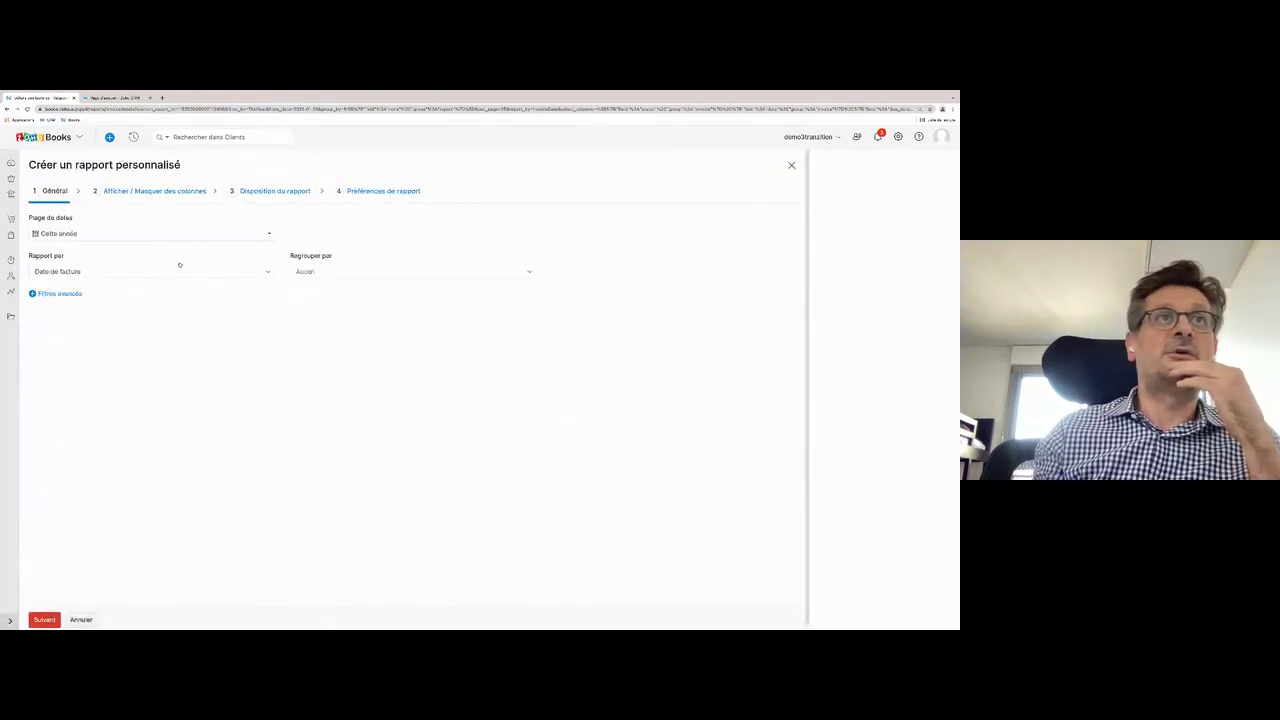
{"action": "left_click", "coordinate": [155, 191]}
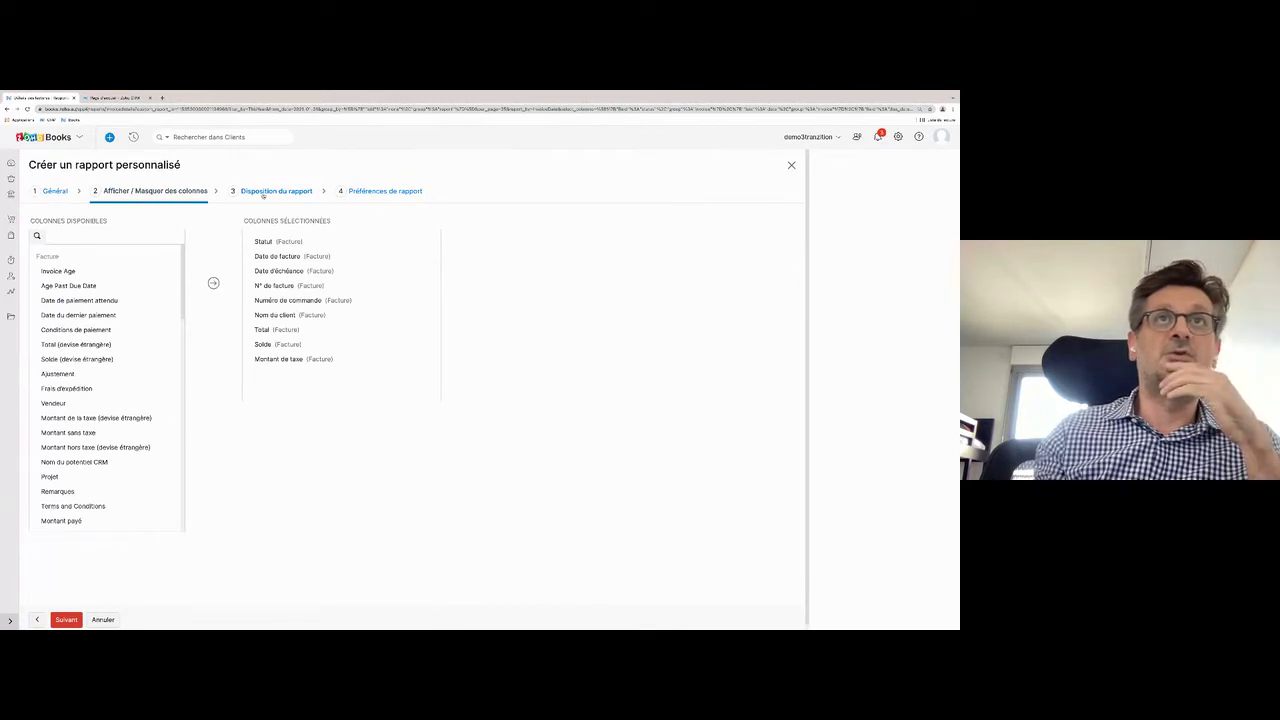
{"action": "left_click", "coordinate": [264, 191]}
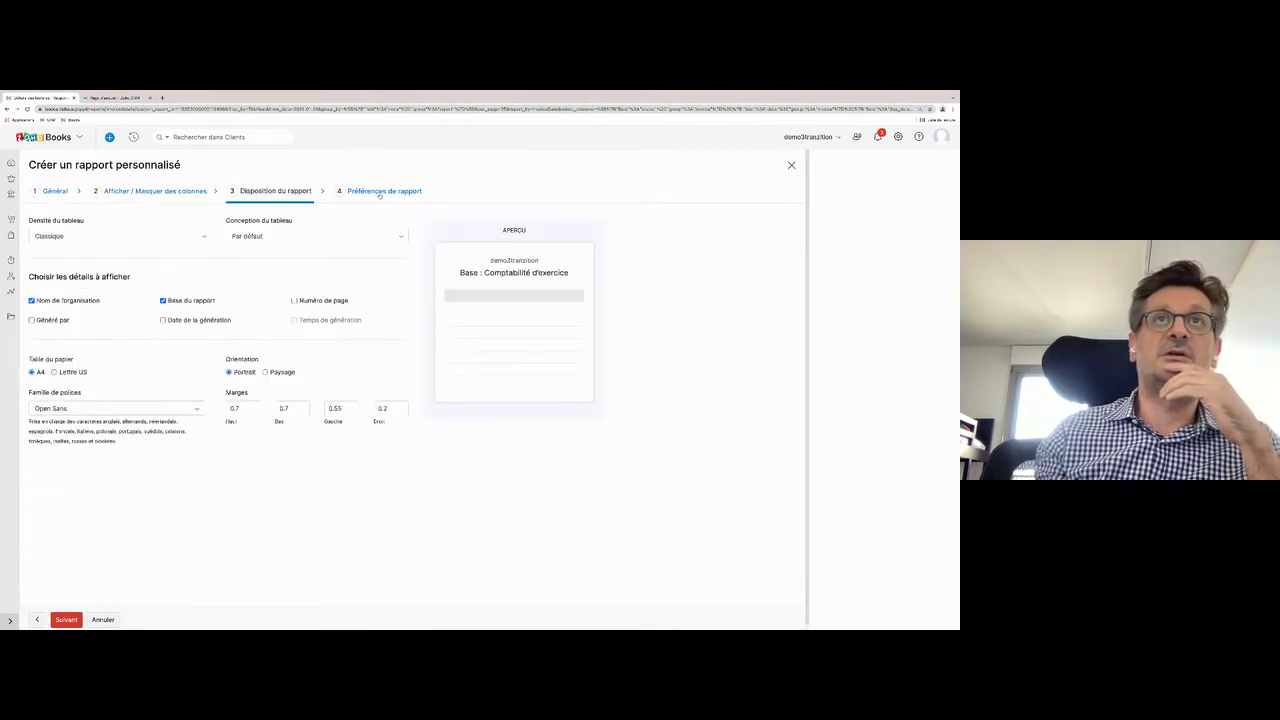
{"action": "left_click", "coordinate": [380, 191]}
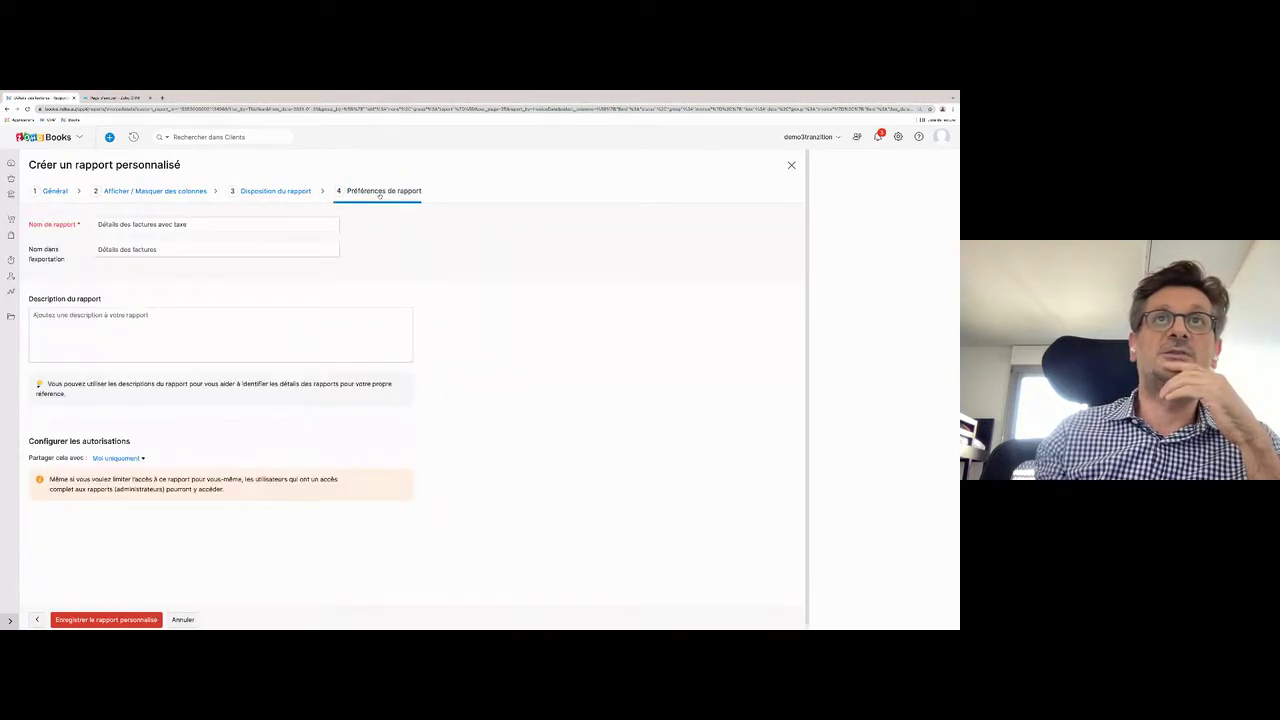
{"action": "left_click", "coordinate": [155, 619]}
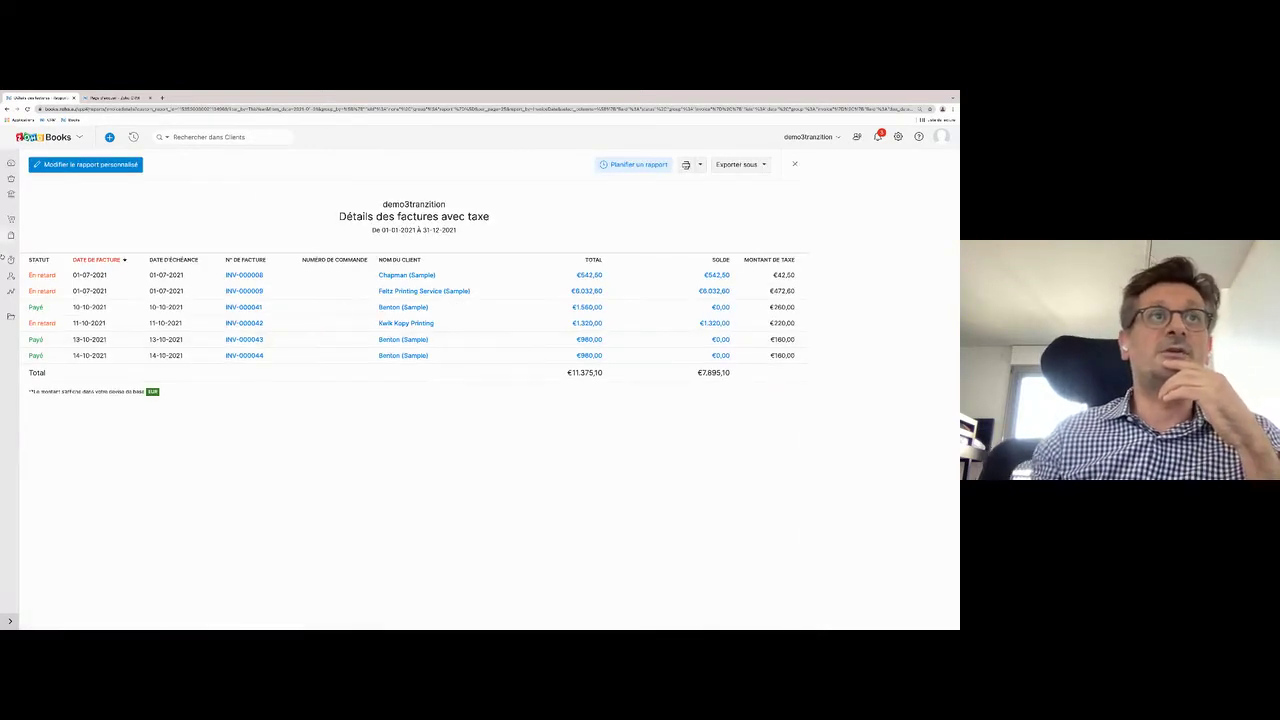
Go back to the custom reports list and look over the dashboards available under Analyses avancées.
{"action": "left_click", "coordinate": [12, 293]}
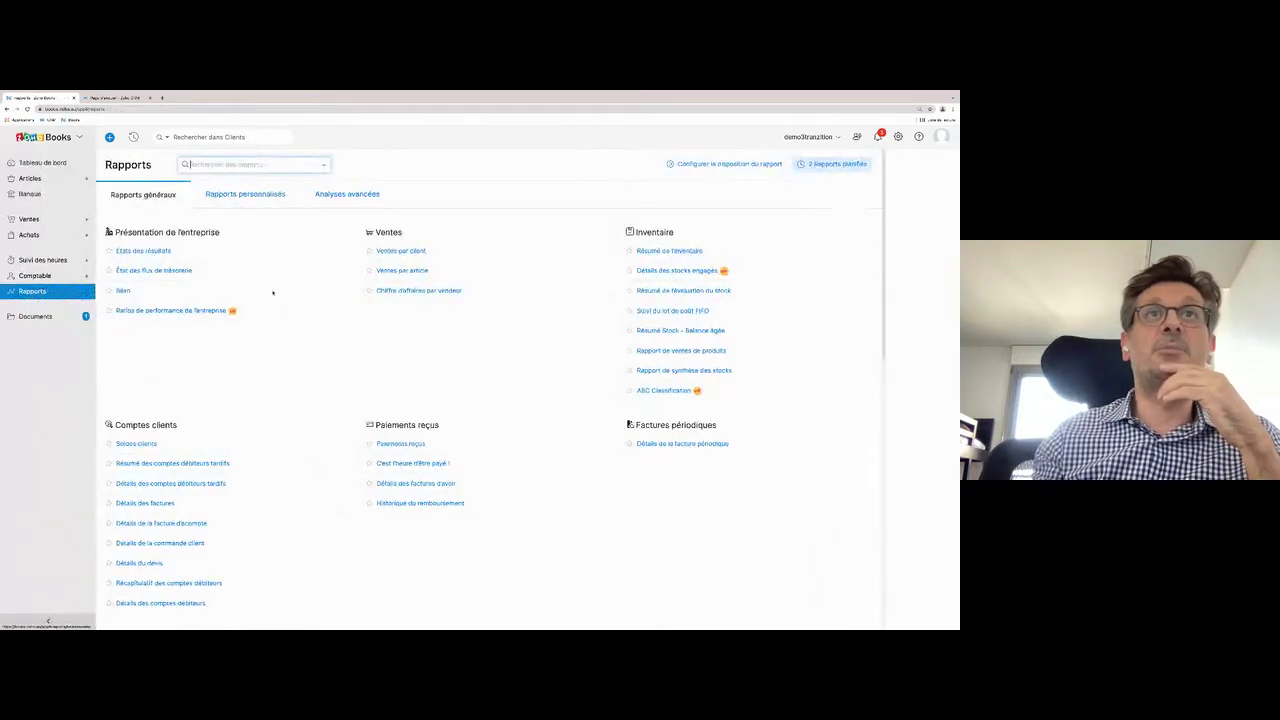
{"action": "left_click", "coordinate": [268, 195]}
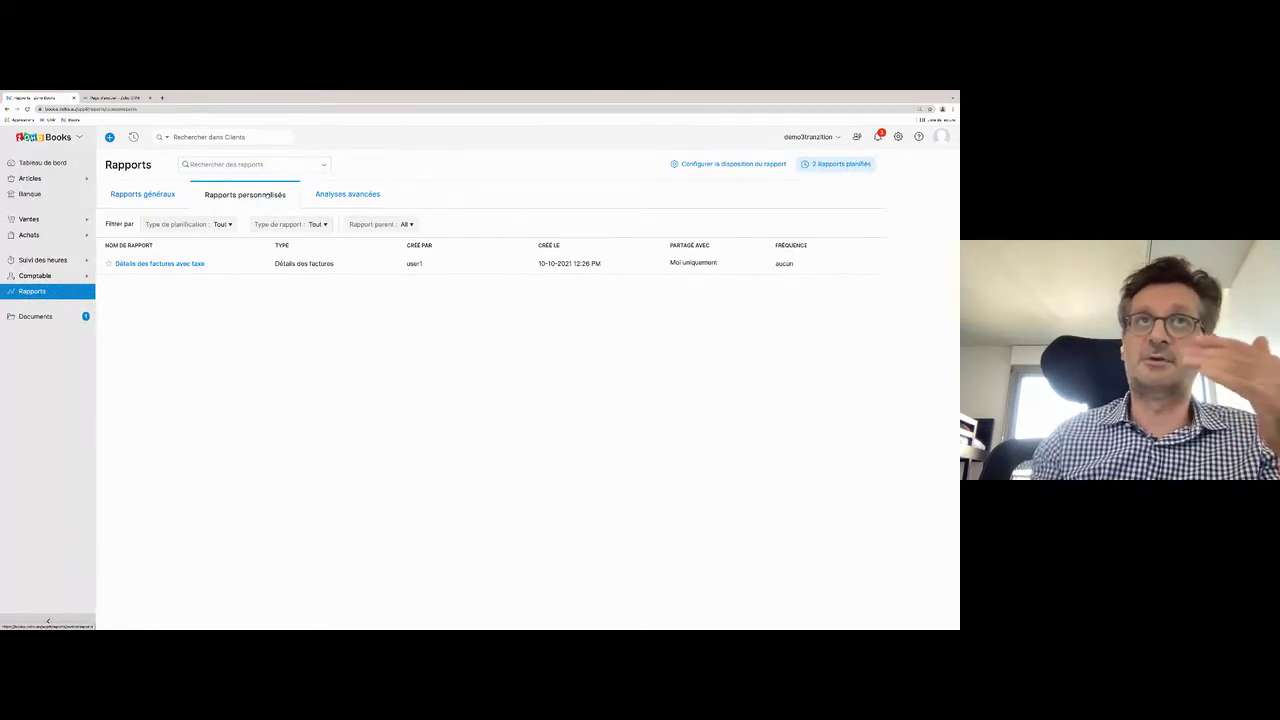
{"action": "left_click", "coordinate": [358, 196]}
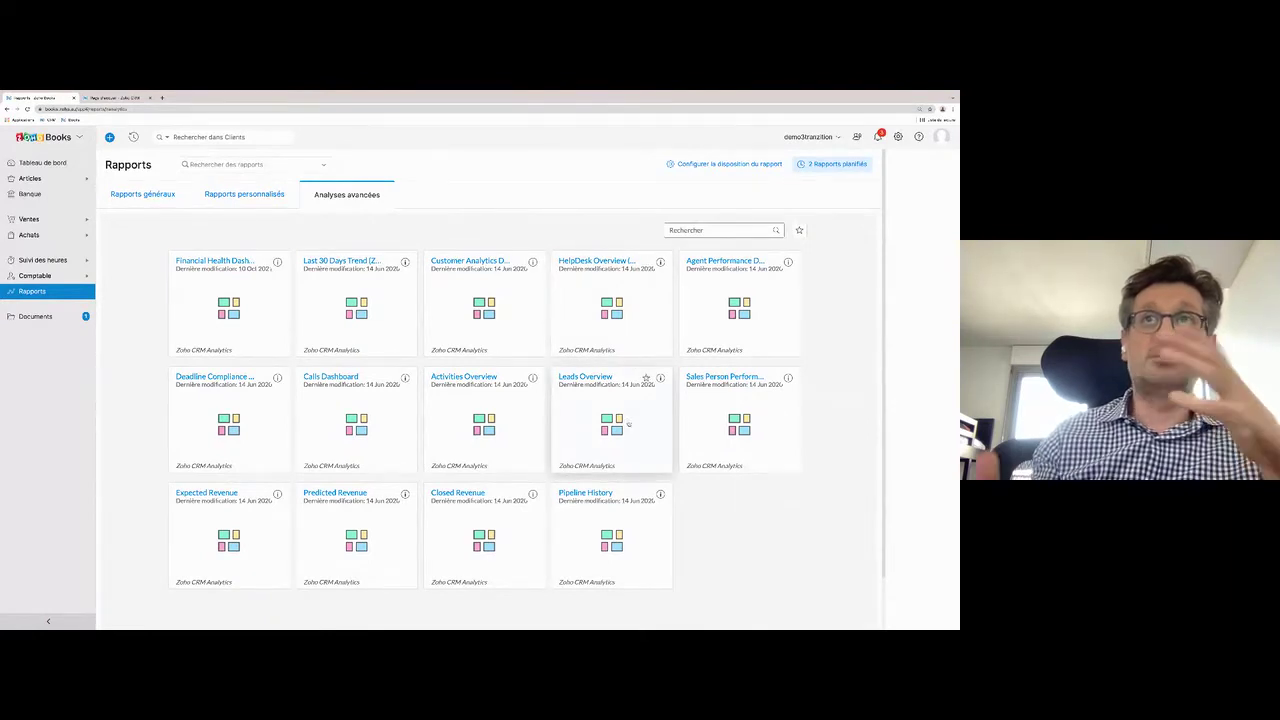
{"action": "scroll", "coordinate": [628, 425], "scroll_direction": "down", "scroll_amount": 2}
{"action": "scroll", "coordinate": [628, 425], "scroll_direction": "up", "scroll_amount": 2}
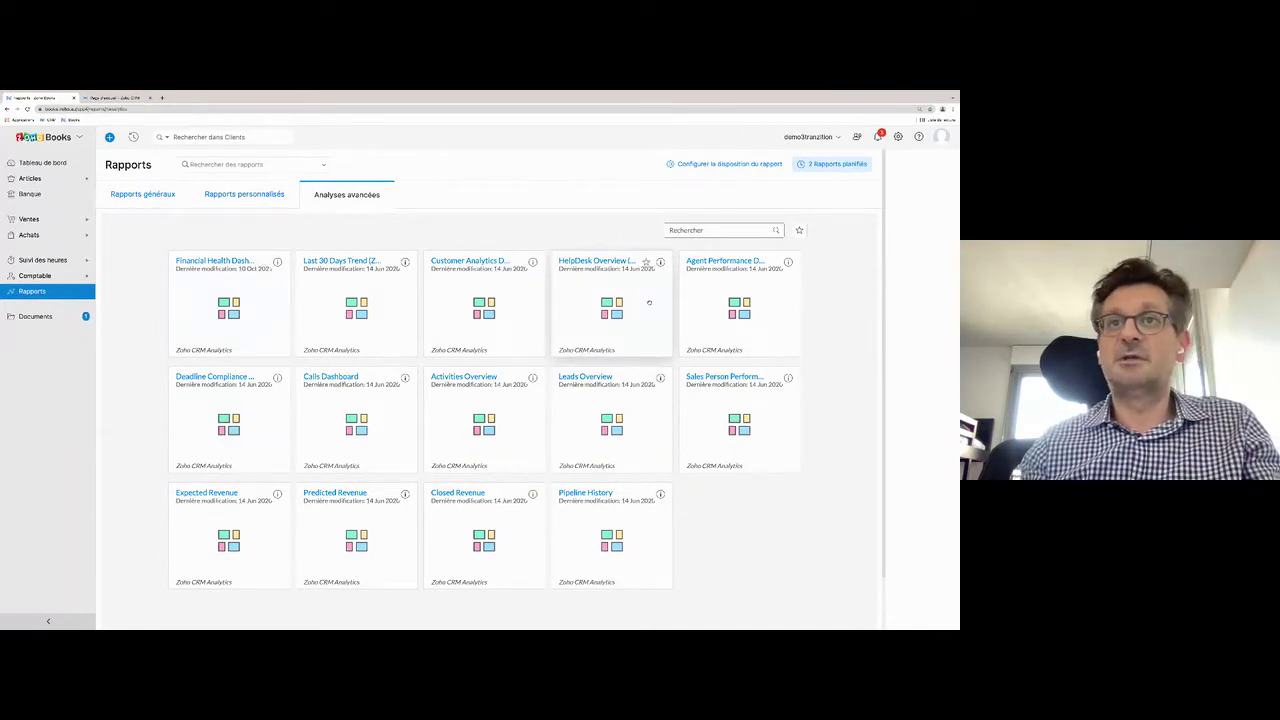
{"action": "scroll", "coordinate": [600, 290], "scroll_direction": "down", "scroll_amount": 1}
{"action": "scroll", "coordinate": [520, 260], "scroll_direction": "up", "scroll_amount": 1}
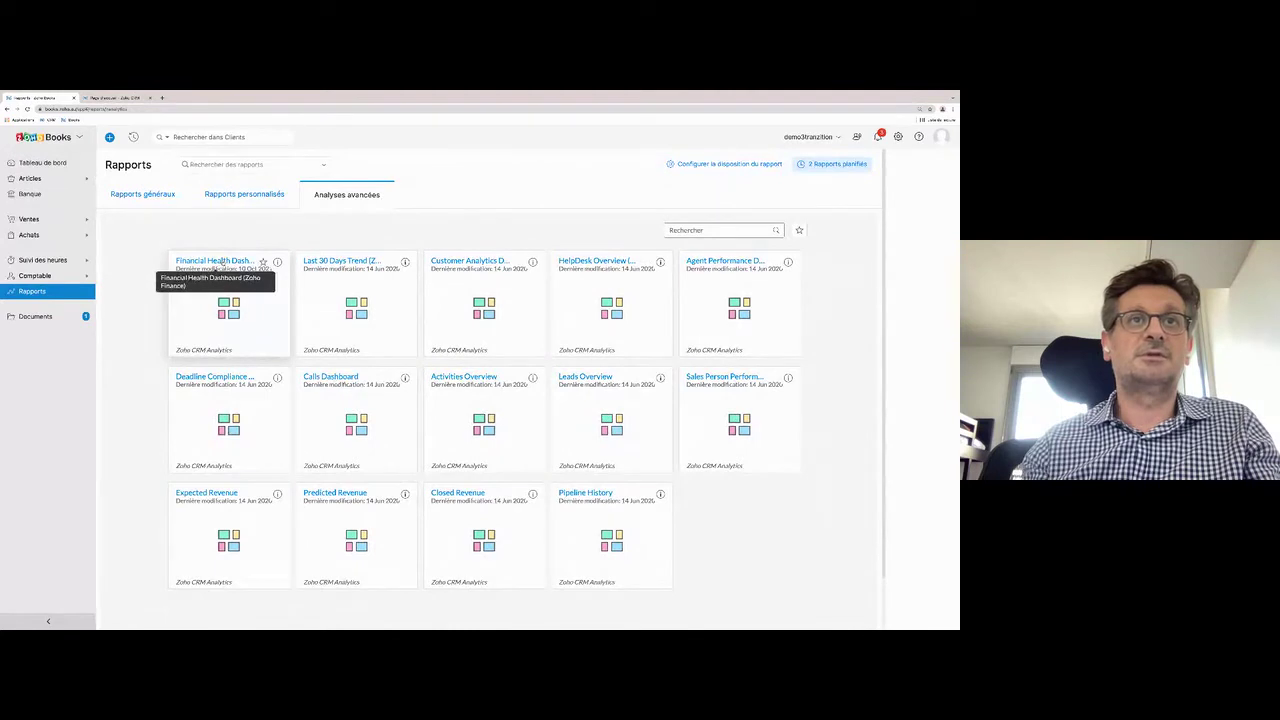
Open the Financial Health Dashboard (Zoho Finance) and examine its key indicators and Financial Overview table.
{"action": "left_click", "coordinate": [218, 262]}
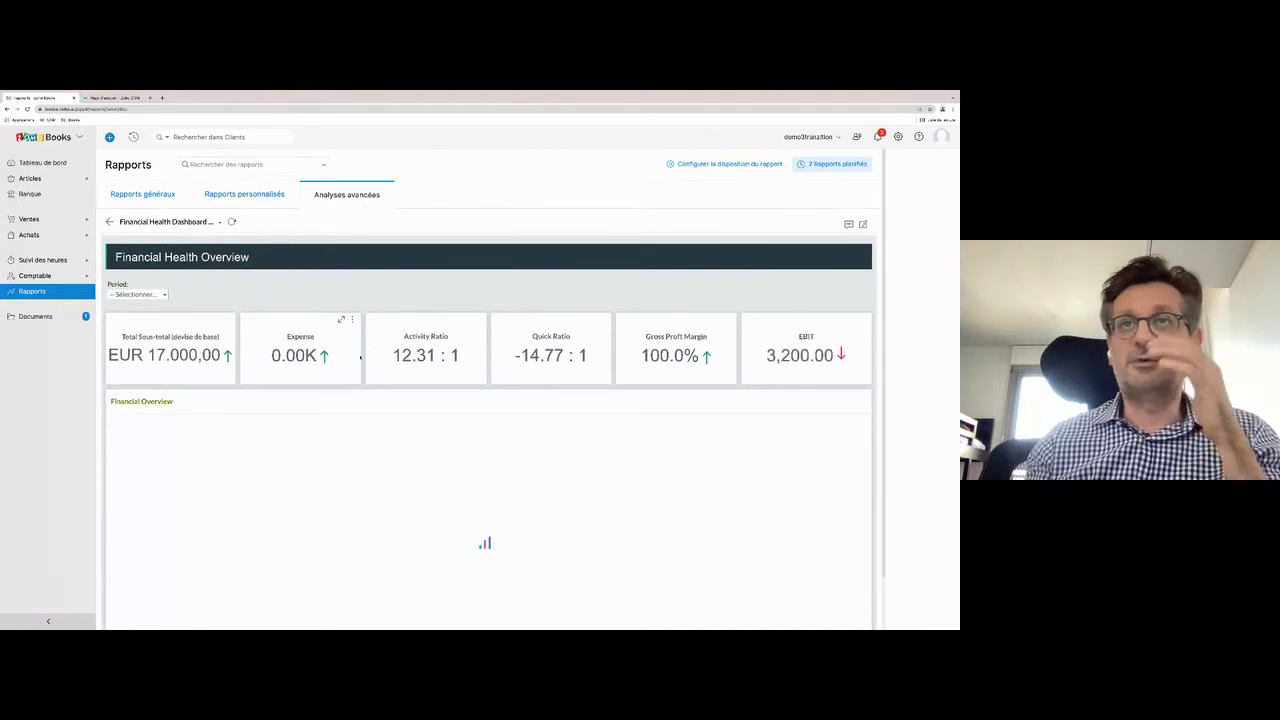
{"action": "scroll", "coordinate": [360, 357], "scroll_direction": "down", "scroll_amount": 2}
{"action": "scroll", "coordinate": [358, 370], "scroll_direction": "down", "scroll_amount": 2}
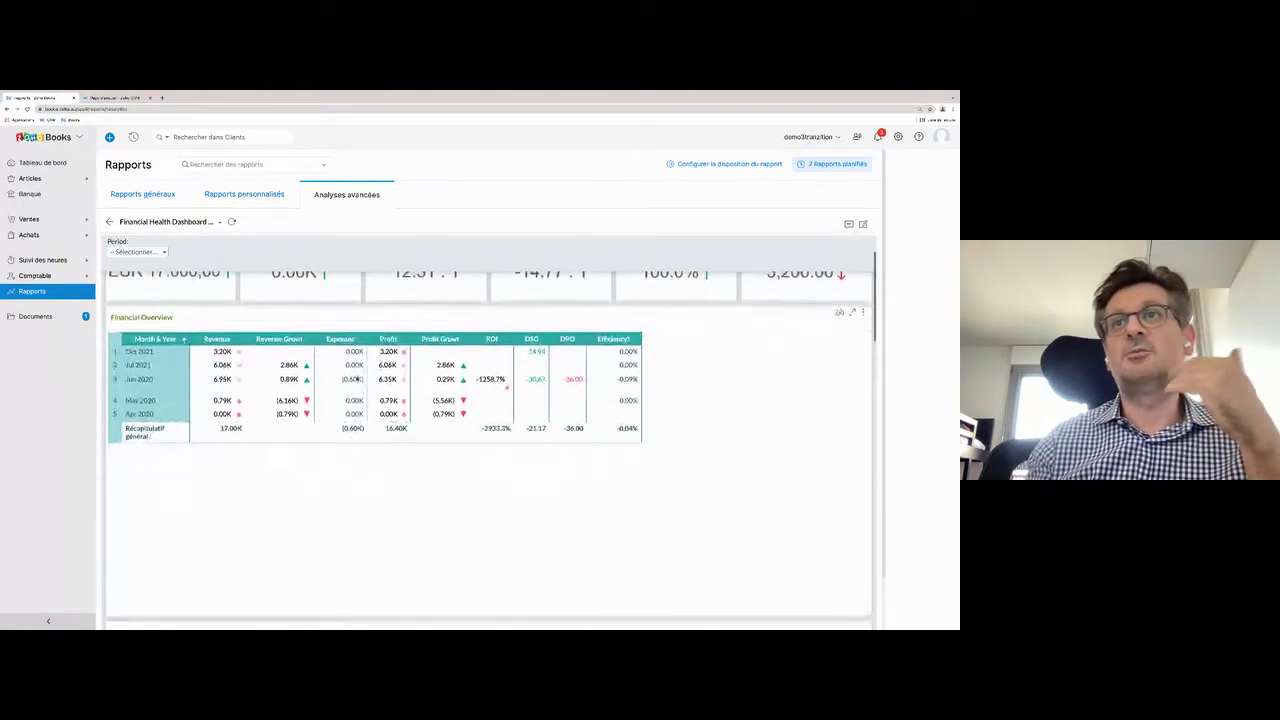
Examine the Financial Health Dashboard's revenue, income, expense and cash flow charts and its ratio tables, and go back to Tableau de bord.
{"action": "scroll", "coordinate": [357, 378], "scroll_direction": "down", "scroll_amount": 5}
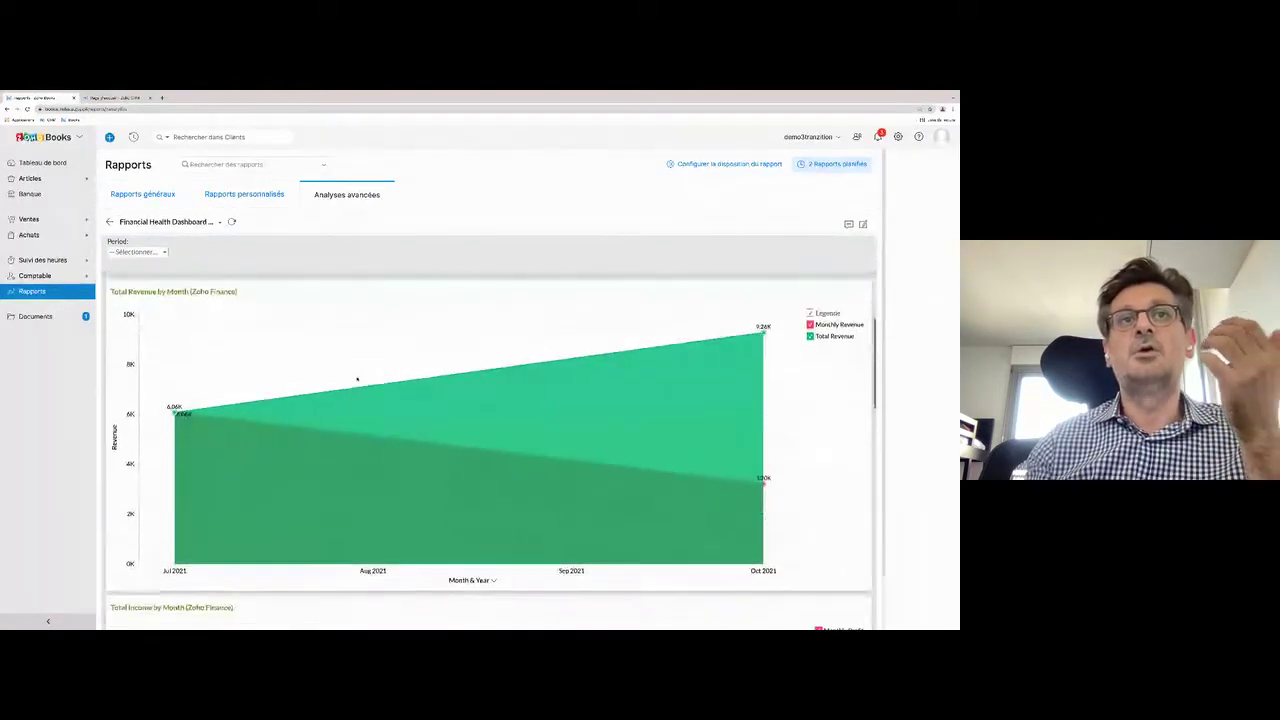
{"action": "scroll", "coordinate": [357, 379], "scroll_direction": "down", "scroll_amount": 5}
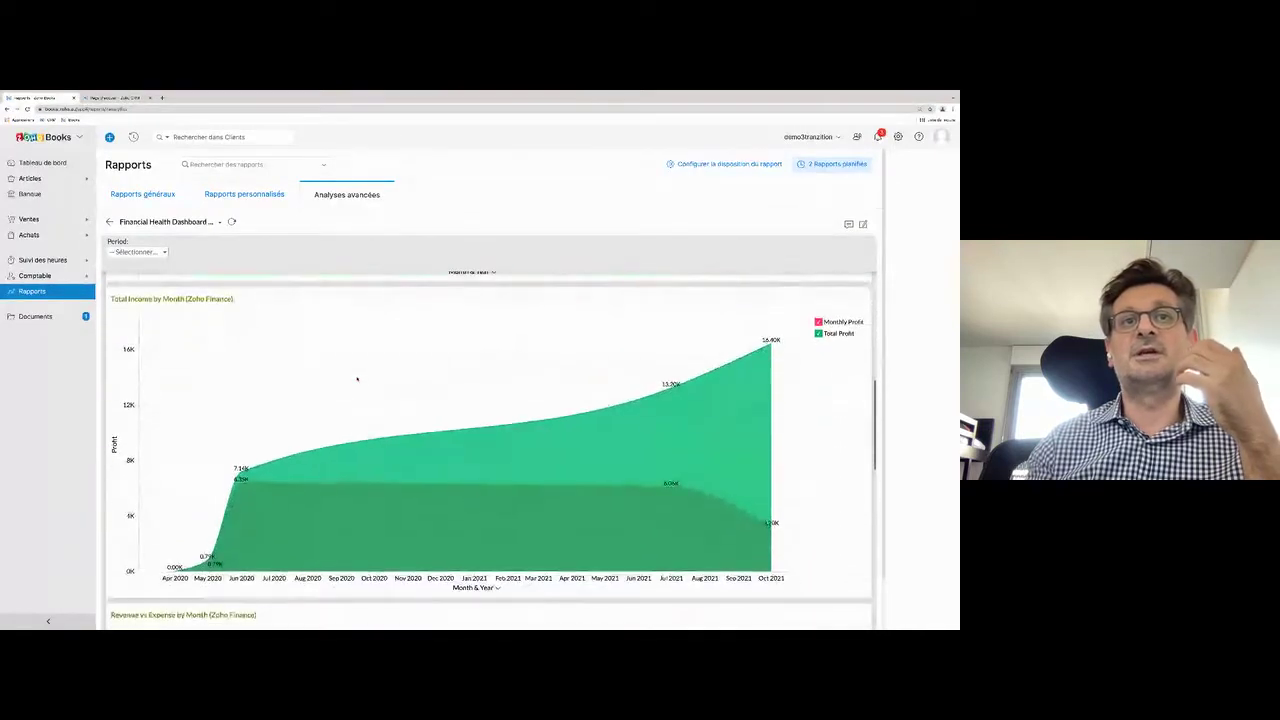
{"action": "scroll", "coordinate": [357, 379], "scroll_direction": "down", "scroll_amount": 2}
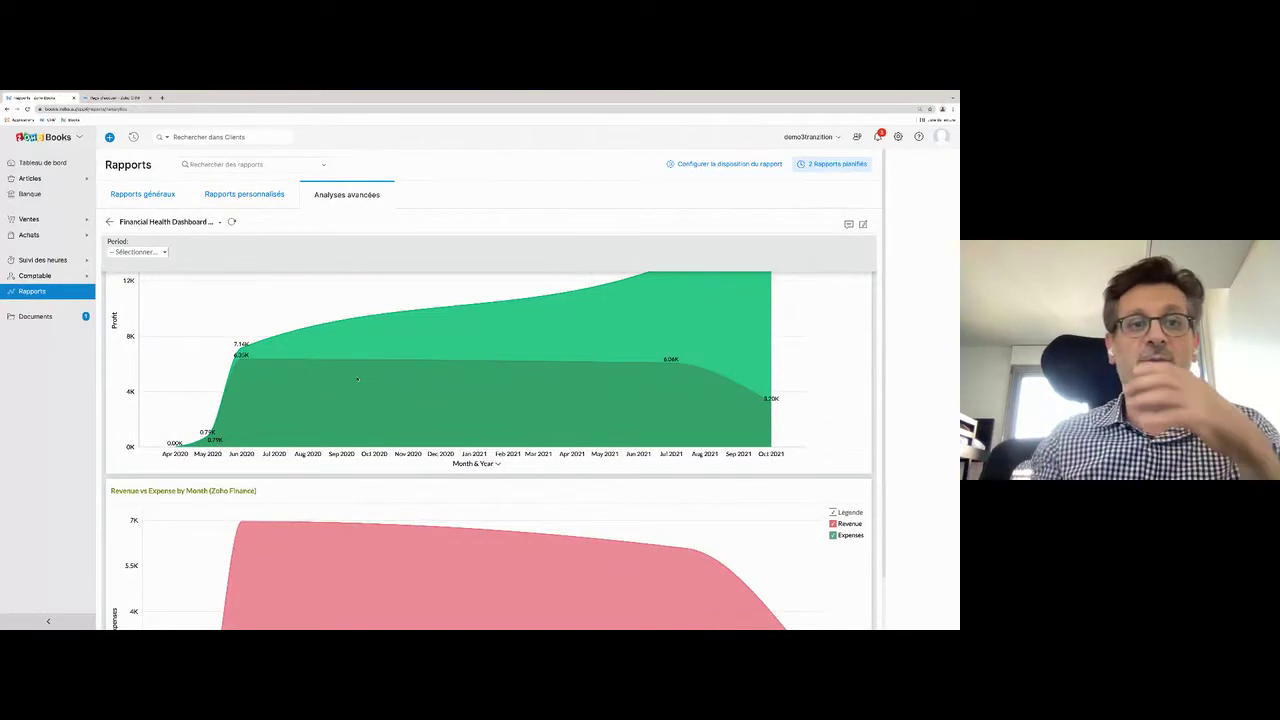
{"action": "scroll", "coordinate": [357, 379], "scroll_direction": "down", "scroll_amount": 10}
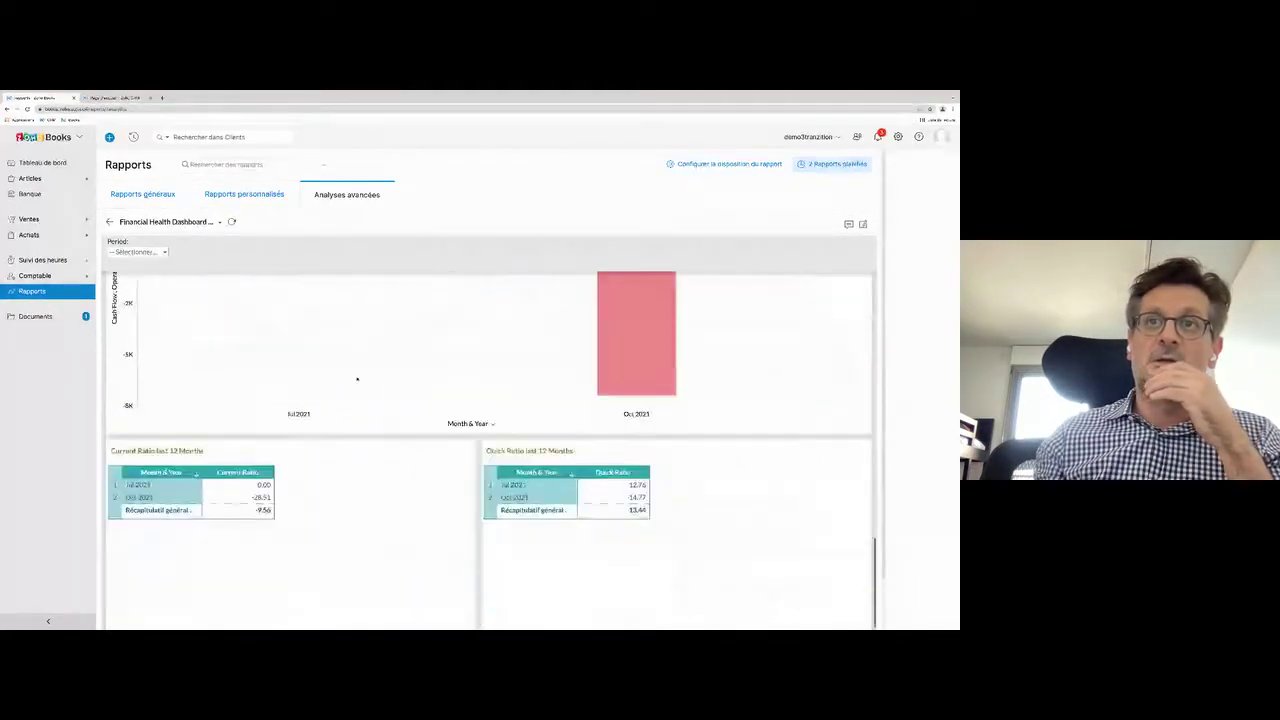
{"action": "scroll", "coordinate": [357, 379], "scroll_direction": "down", "scroll_amount": 6}
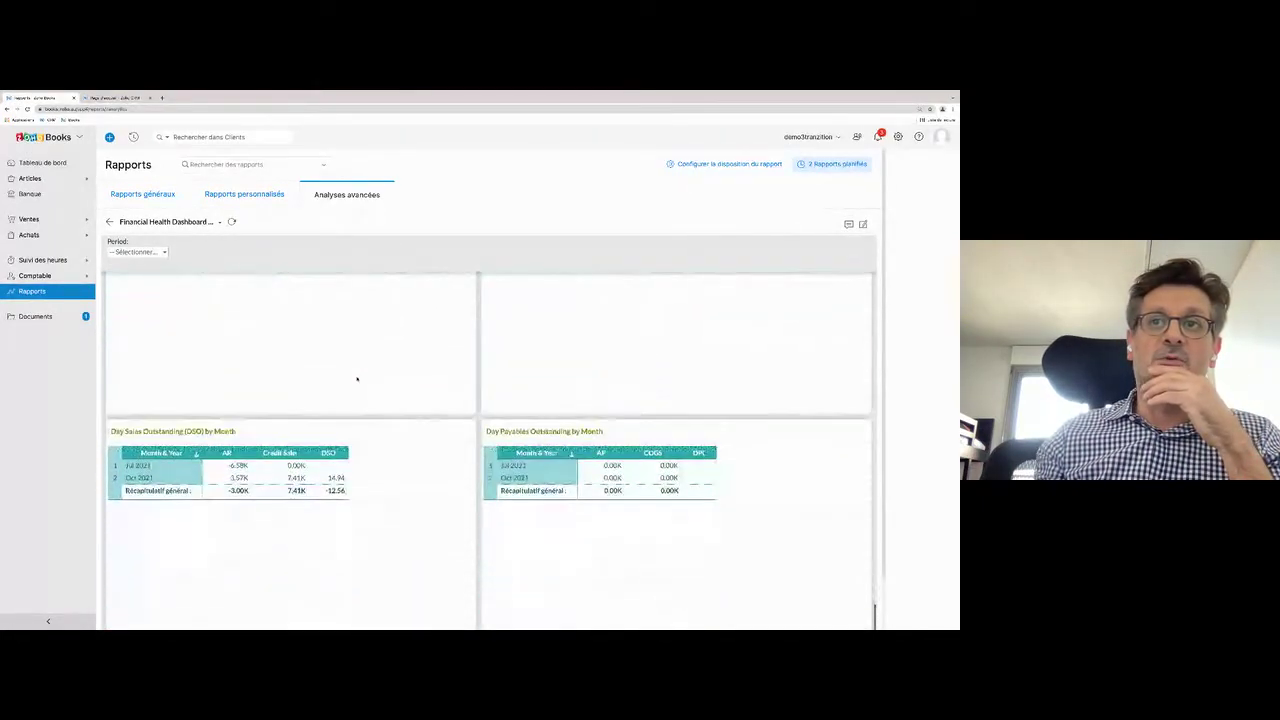
{"action": "scroll", "coordinate": [357, 379], "scroll_direction": "up", "scroll_amount": 20}
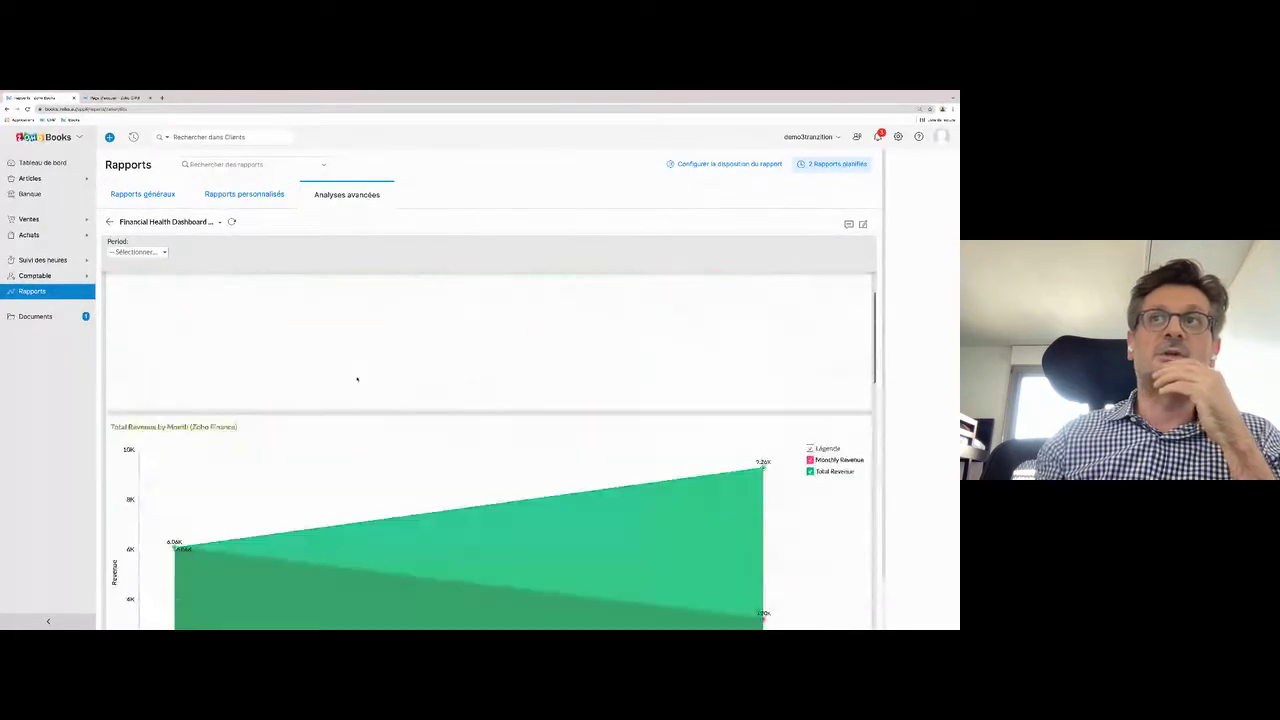
{"action": "left_click", "coordinate": [109, 222]}
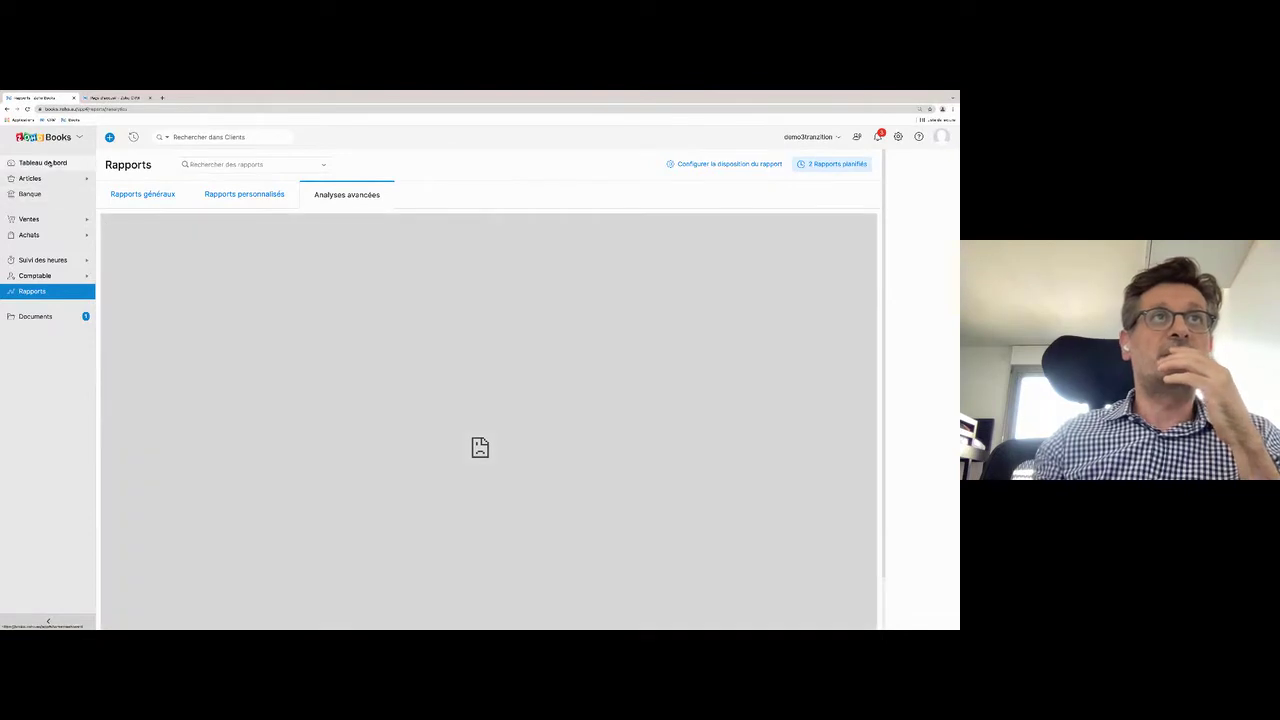
{"action": "left_click", "coordinate": [45, 163]}
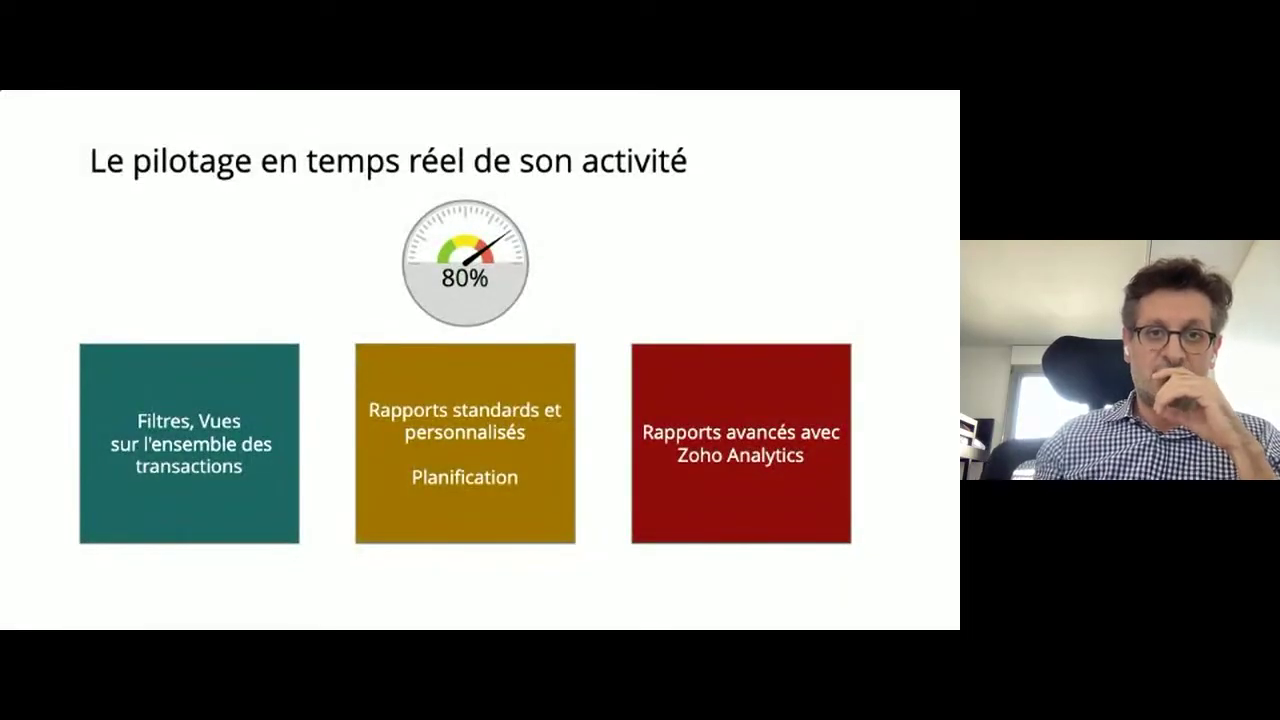
{"action": "key", "text": "Right"}
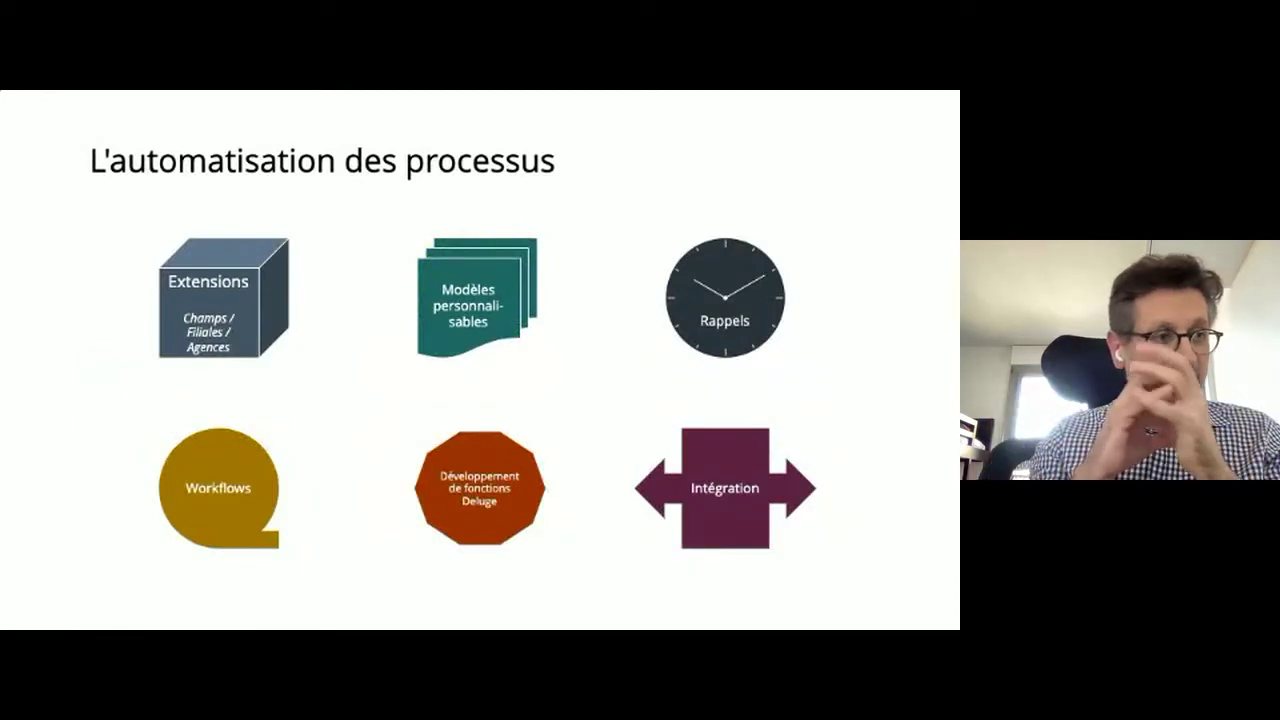
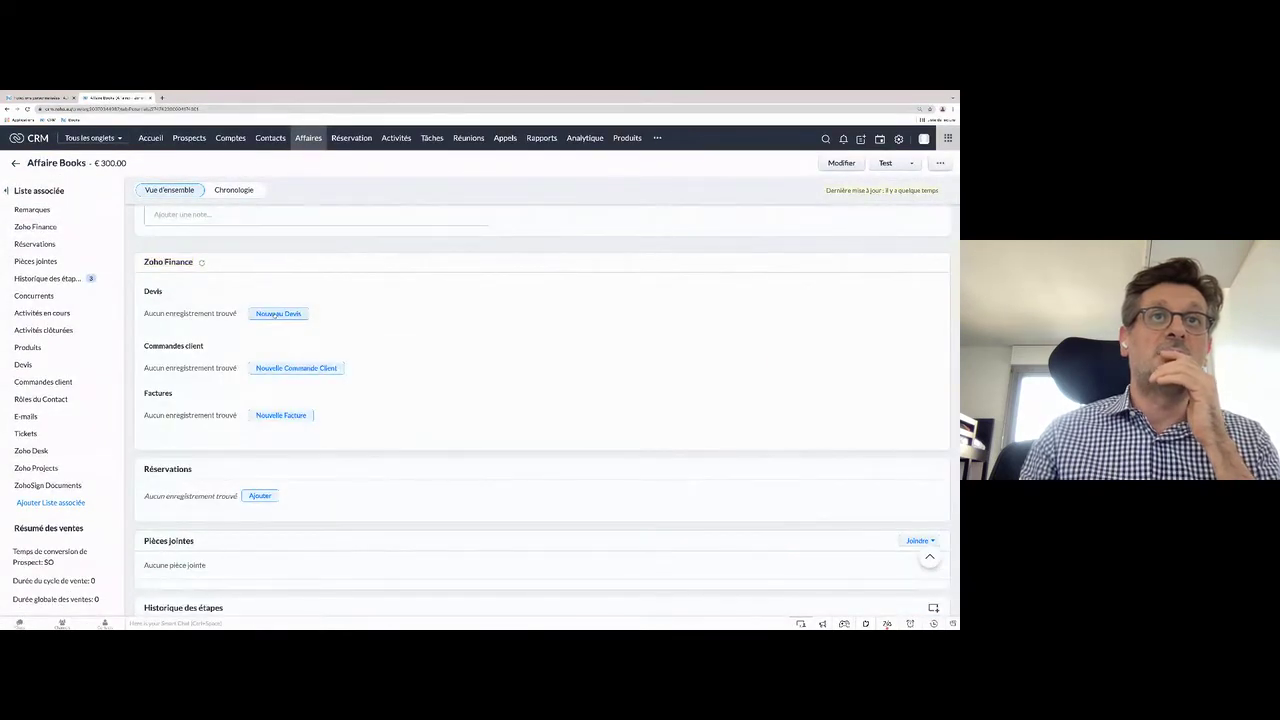
{"action": "left_click", "coordinate": [276, 314]}
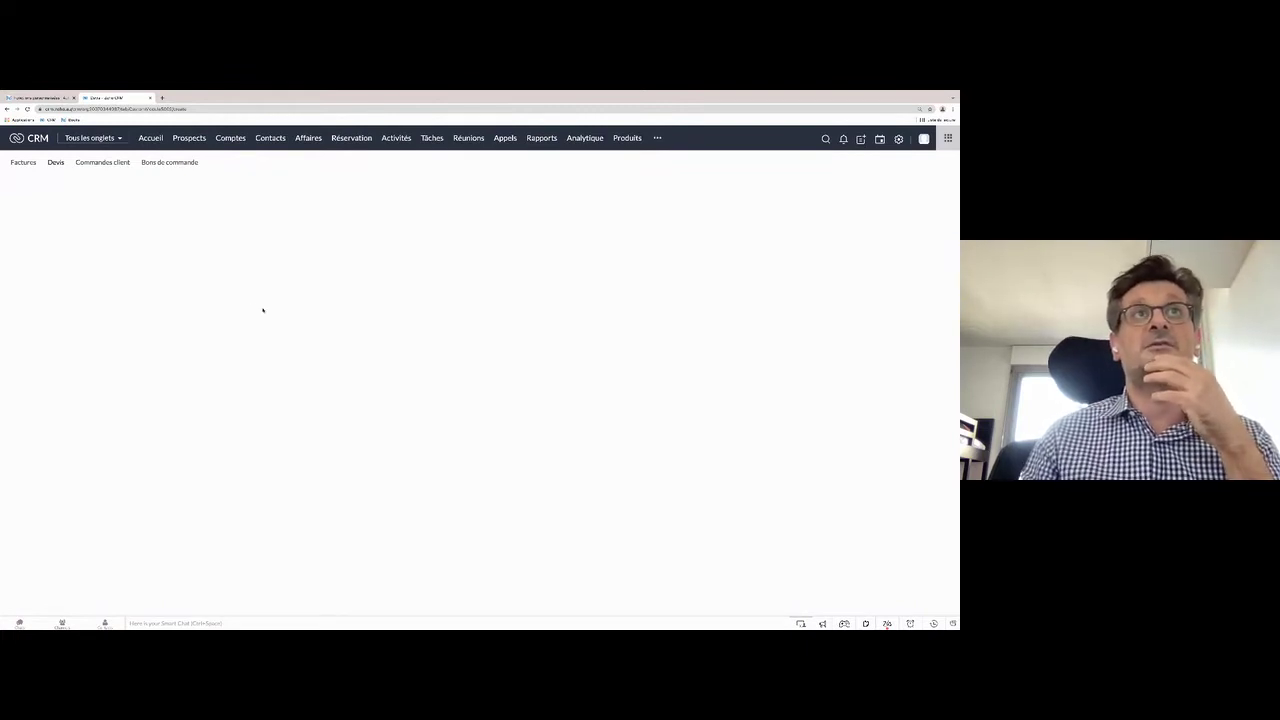
{"action": "left_click", "coordinate": [181, 137]}
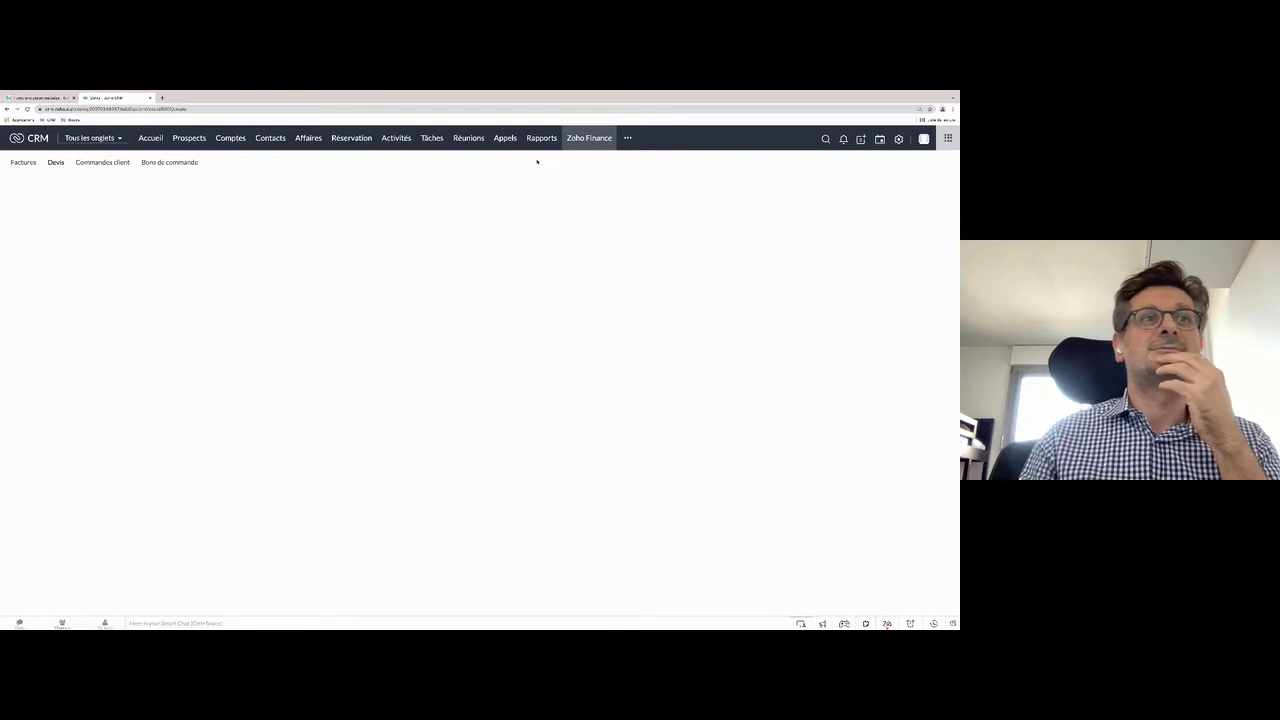
{"action": "left_click", "coordinate": [7, 109]}
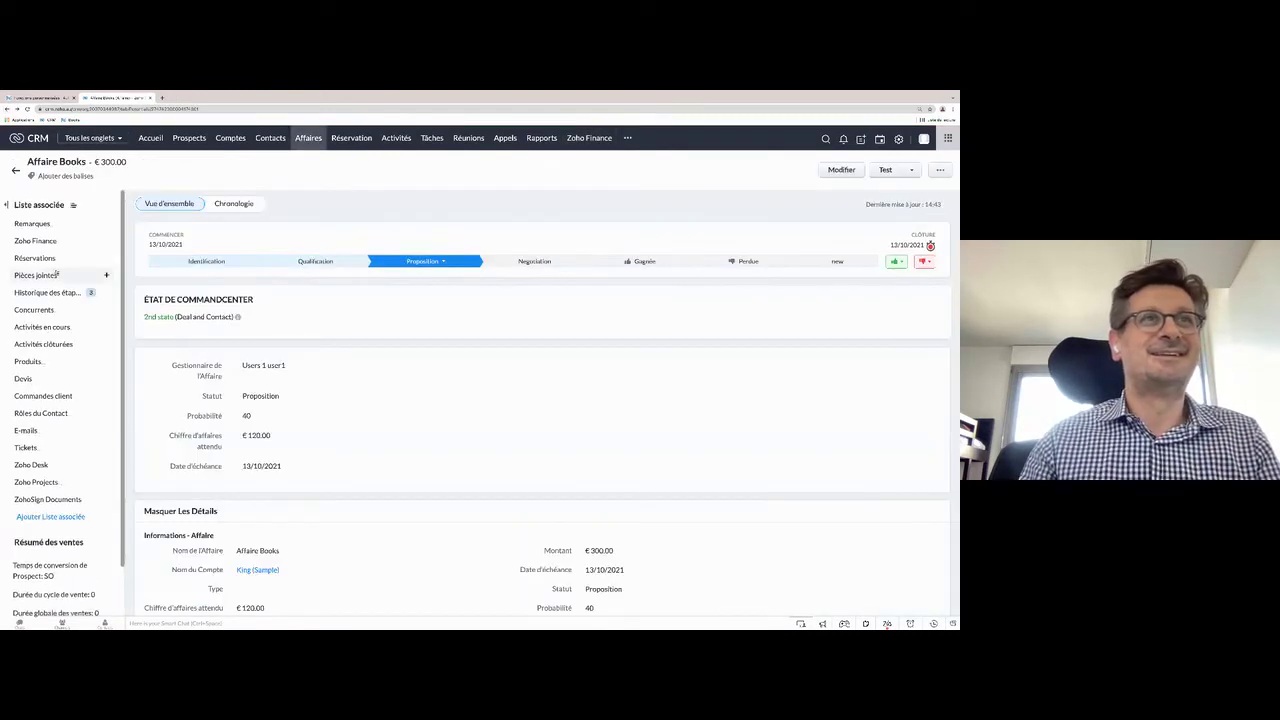
Create a new quote from the Zoho Finance section of the Affaire Books deal, with article P-001 on the first line.
{"action": "left_click", "coordinate": [75, 244]}
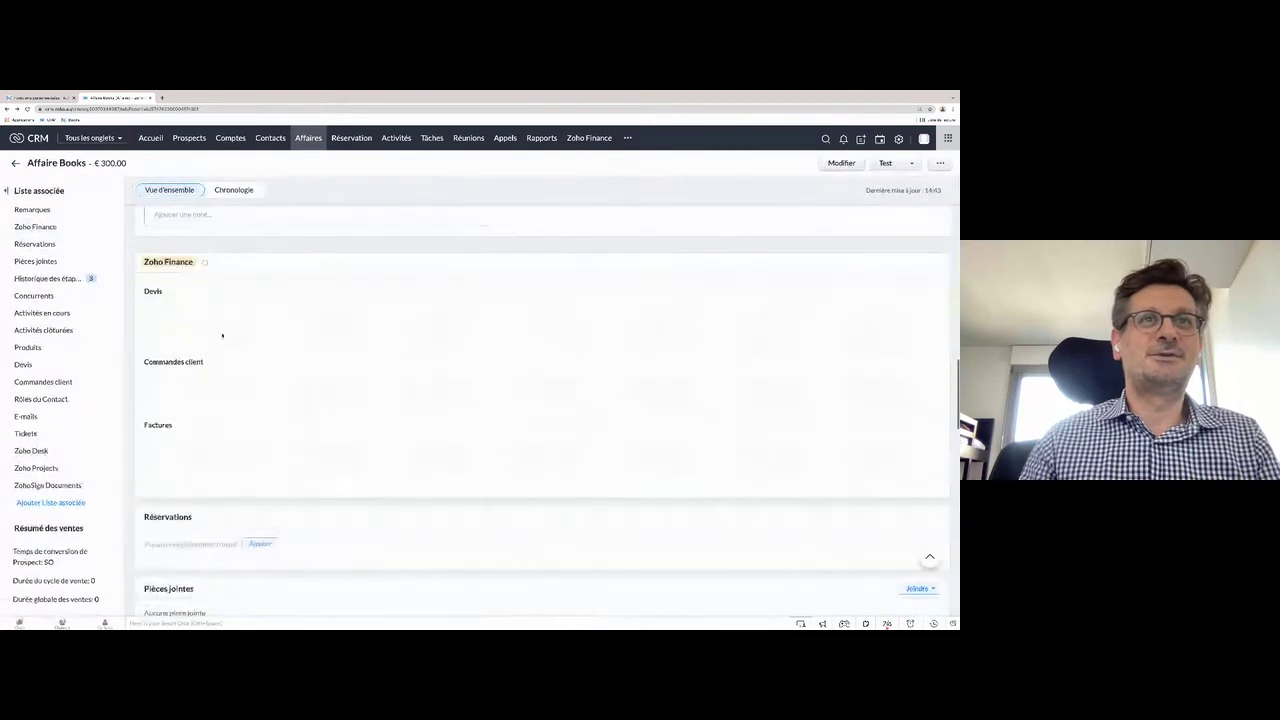
{"action": "left_click", "coordinate": [276, 316]}
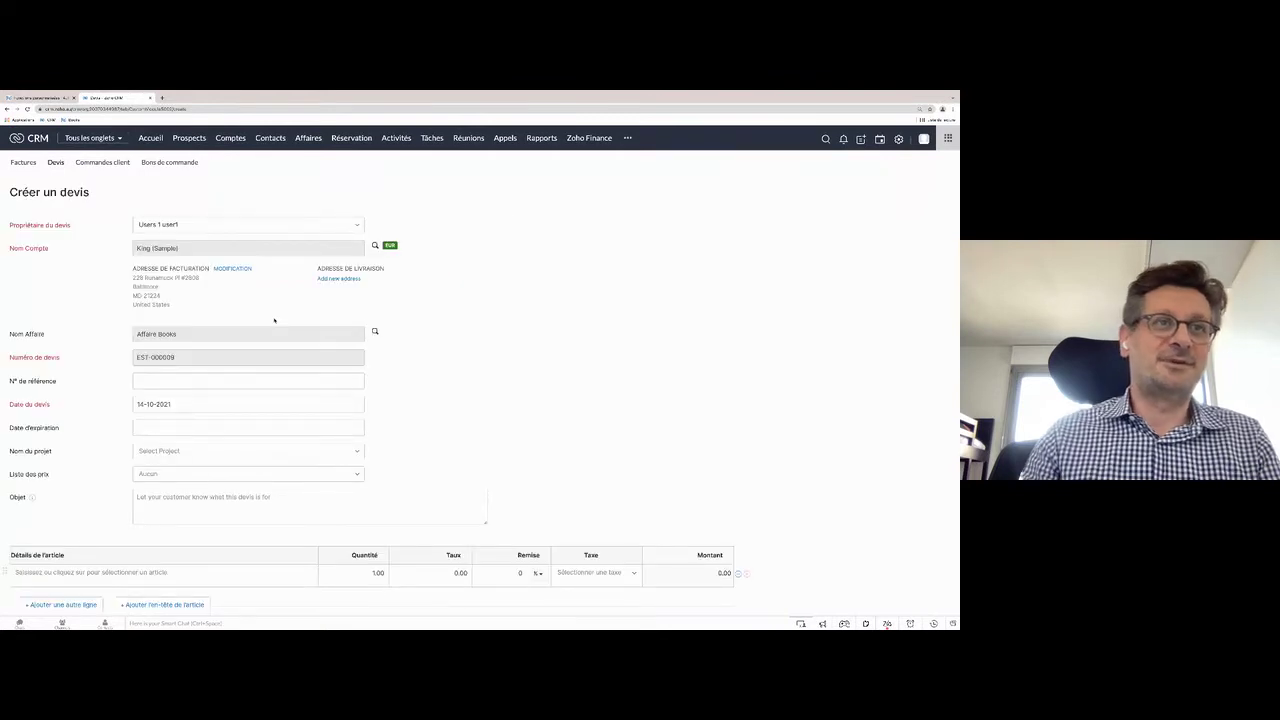
{"action": "scroll", "coordinate": [275, 320], "scroll_direction": "down", "scroll_amount": 1}
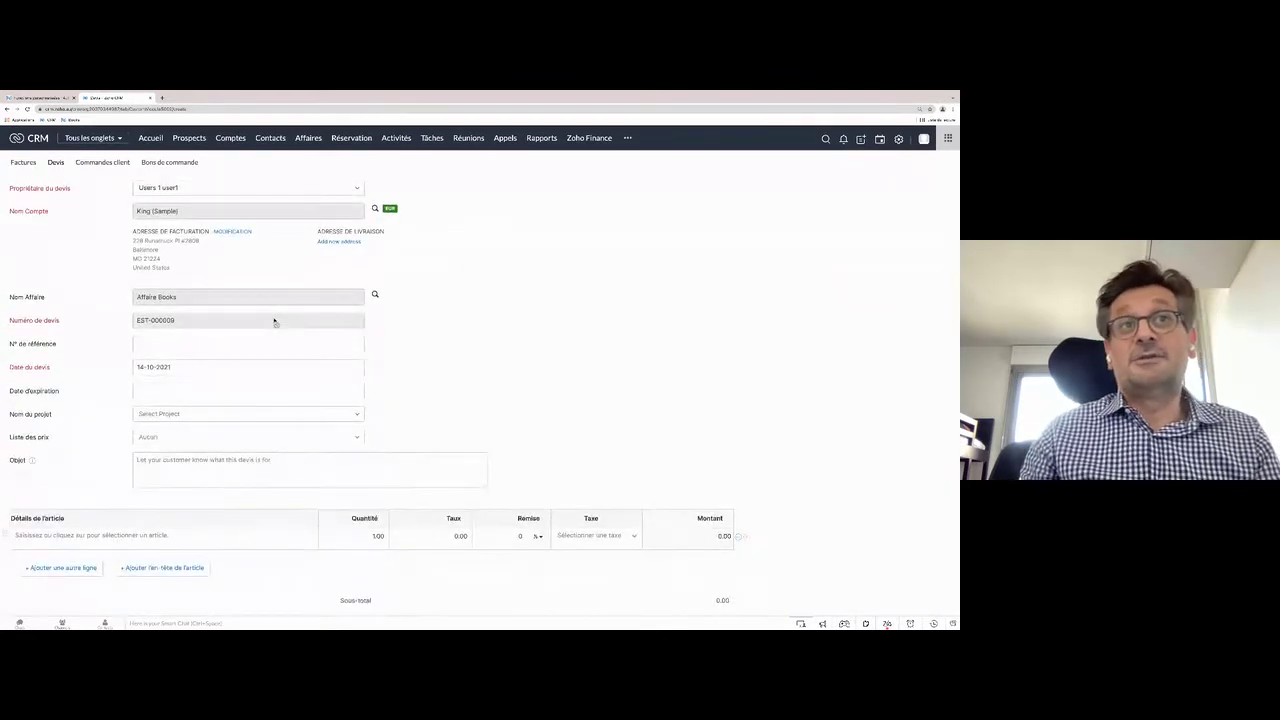
{"action": "scroll", "coordinate": [275, 320], "scroll_direction": "down", "scroll_amount": 3}
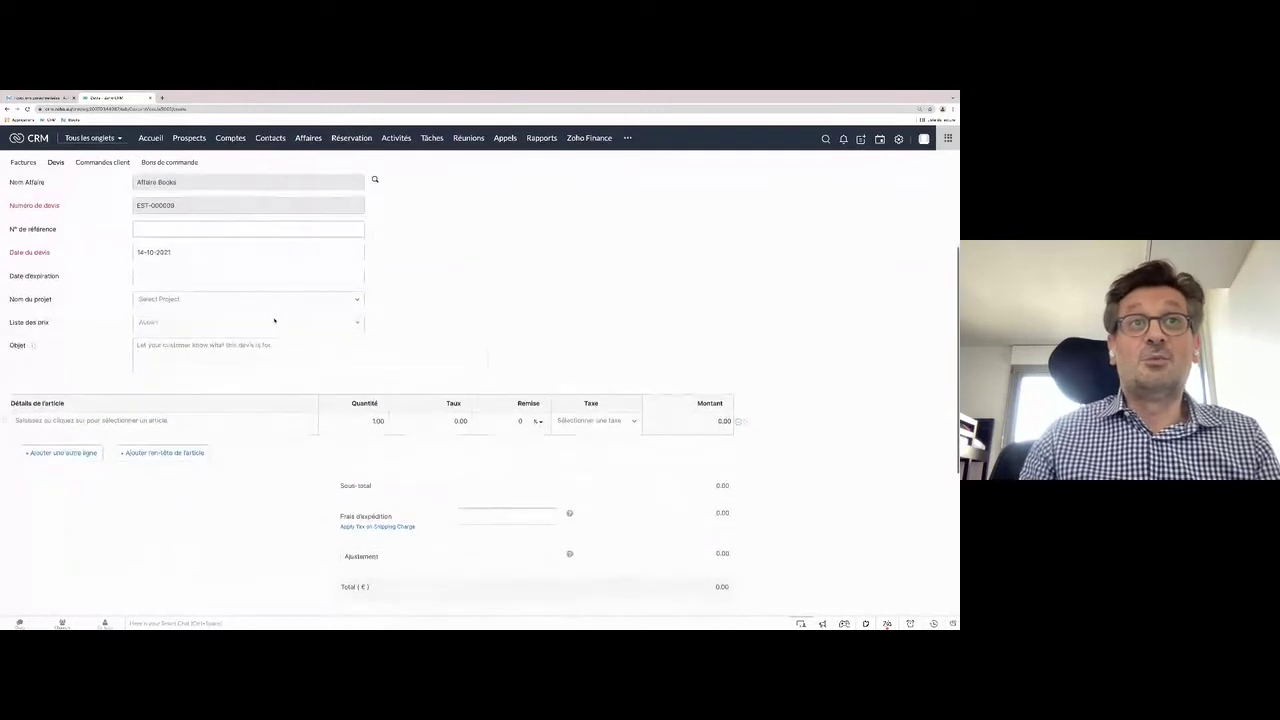
{"action": "left_click", "coordinate": [112, 421]}
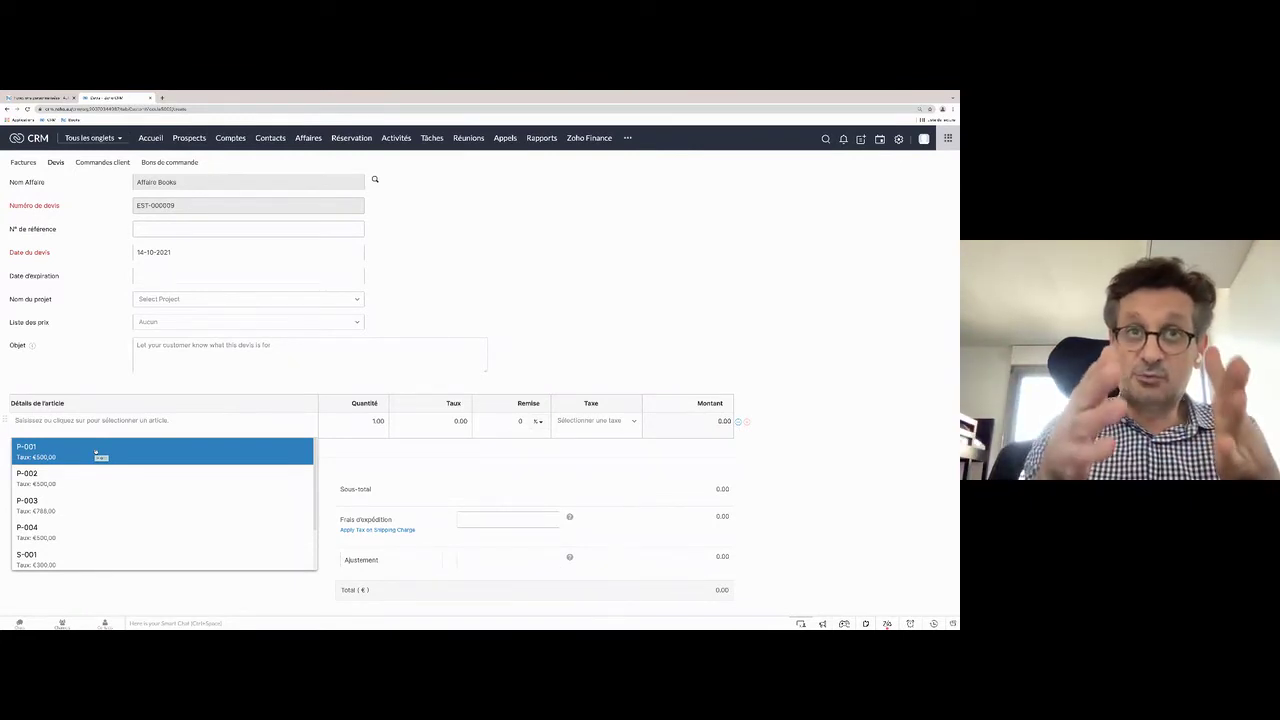
{"action": "left_click", "coordinate": [96, 451]}
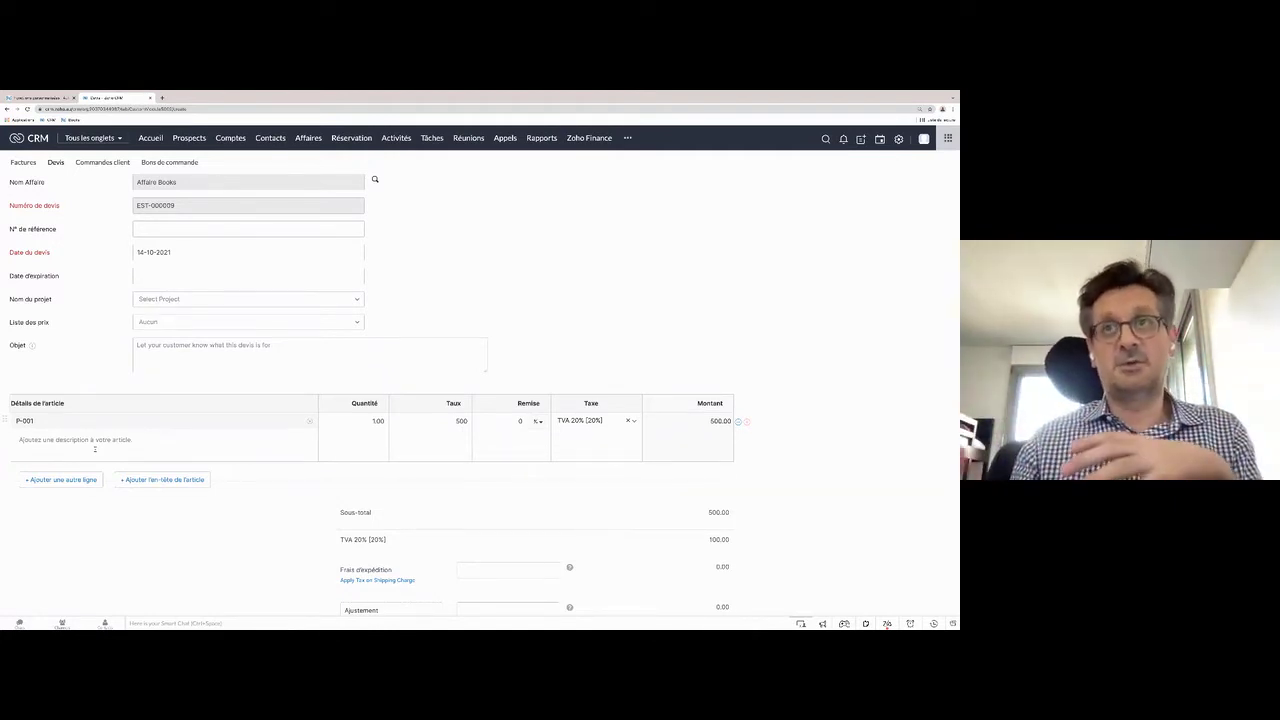
Add a second line with article P-002 to the quote and save it without sending.
{"action": "left_click", "coordinate": [62, 480]}
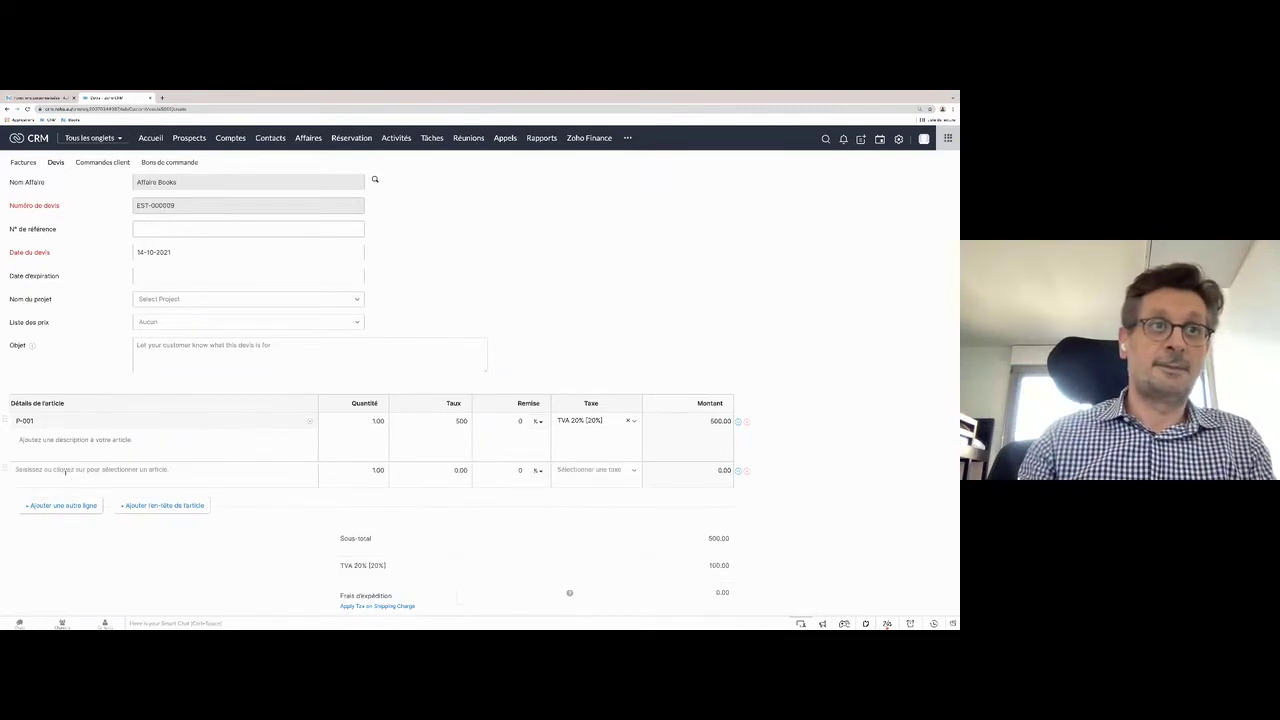
{"action": "left_click", "coordinate": [66, 470]}
{"action": "left_click", "coordinate": [40, 527]}
{"action": "scroll", "coordinate": [373, 502], "scroll_direction": "down", "scroll_amount": 2}
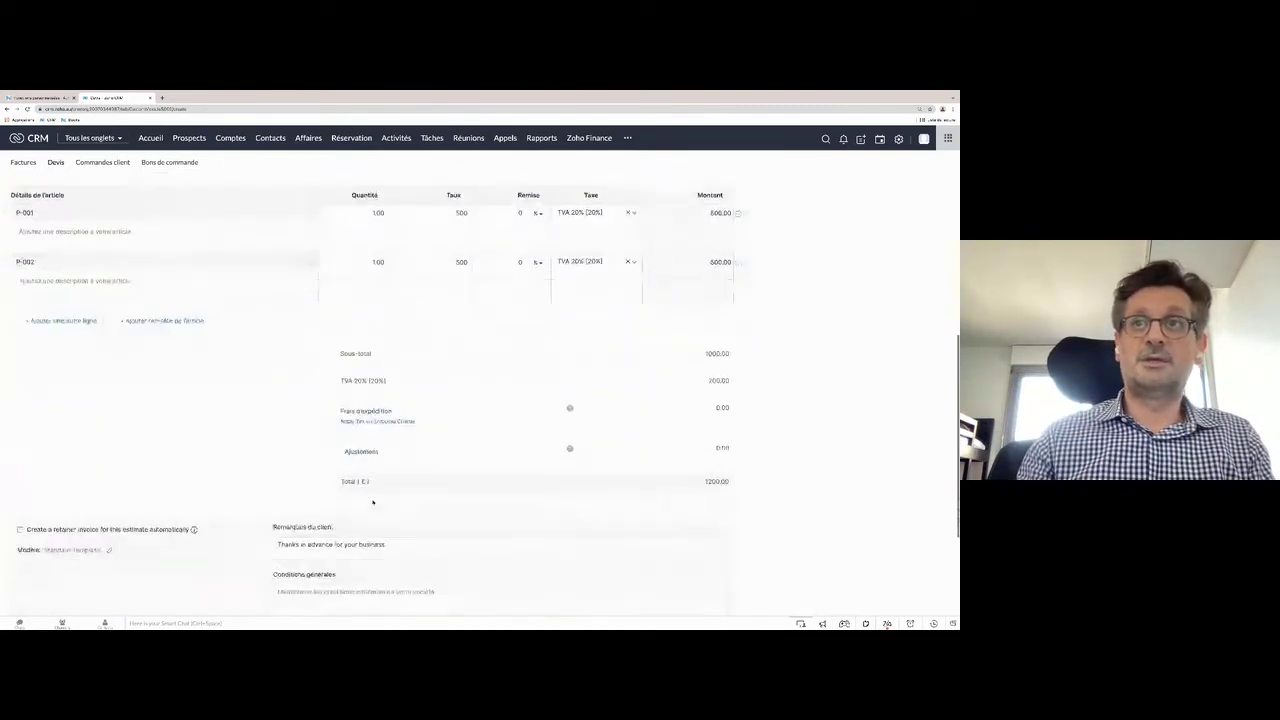
{"action": "scroll", "coordinate": [373, 502], "scroll_direction": "down", "scroll_amount": 3}
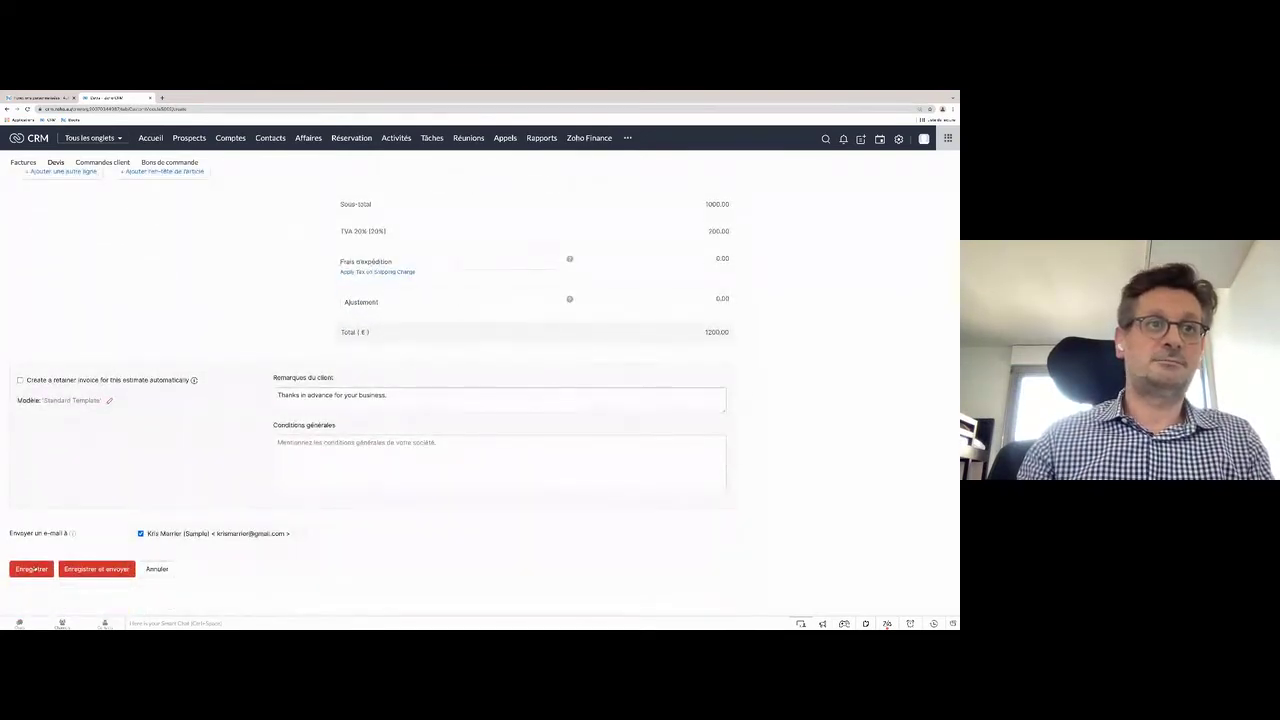
{"action": "left_click", "coordinate": [32, 568]}
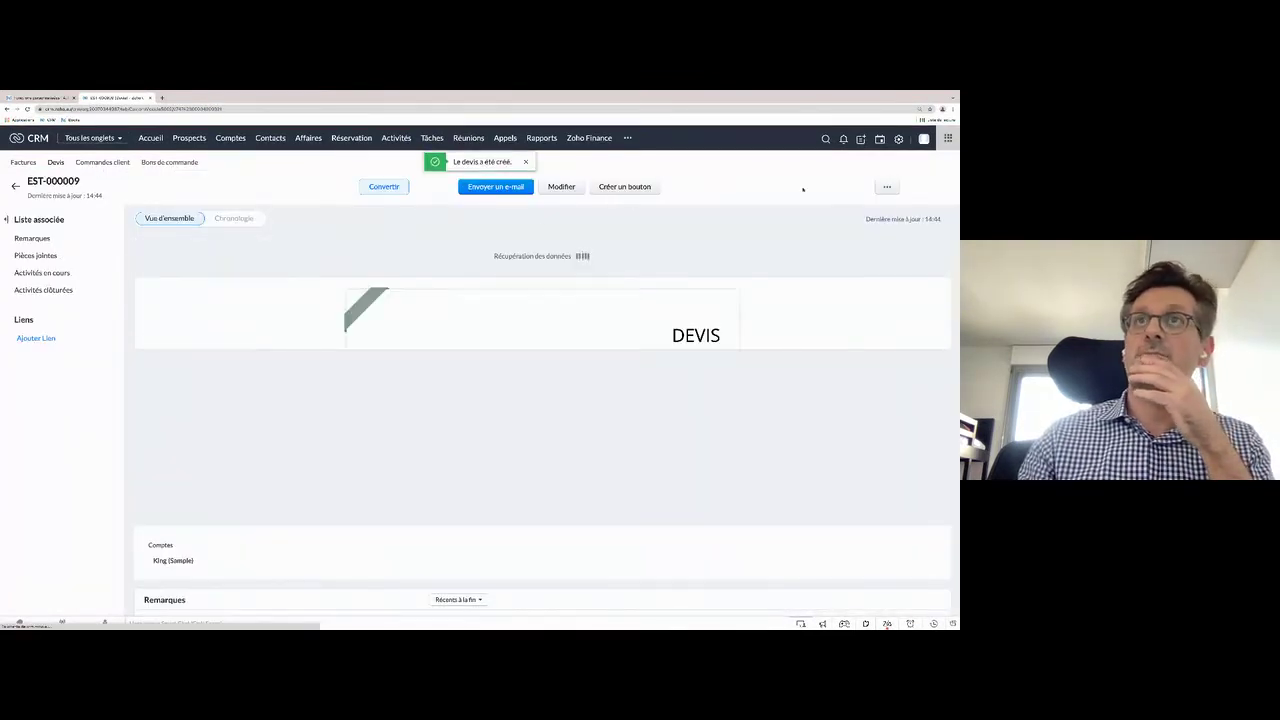
Mark the saved quote as Envoyé and as Accepté.
{"action": "left_click", "coordinate": [887, 187]}
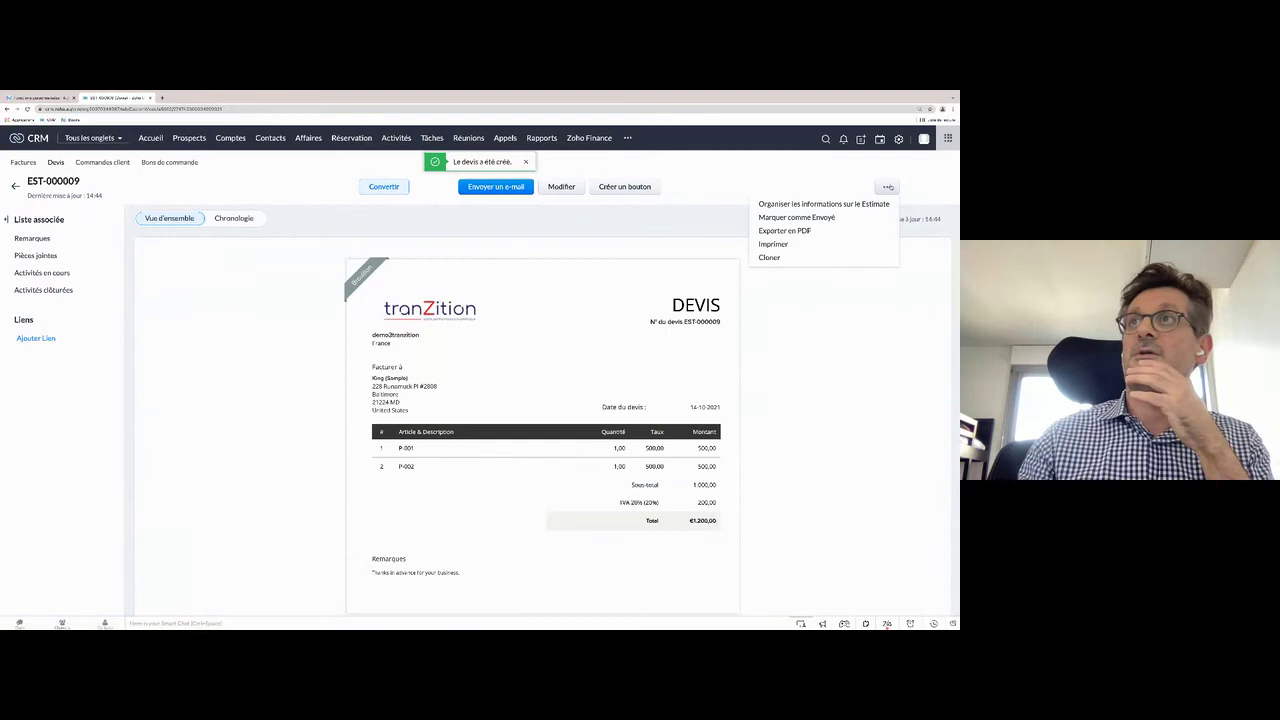
{"action": "left_click", "coordinate": [823, 214]}
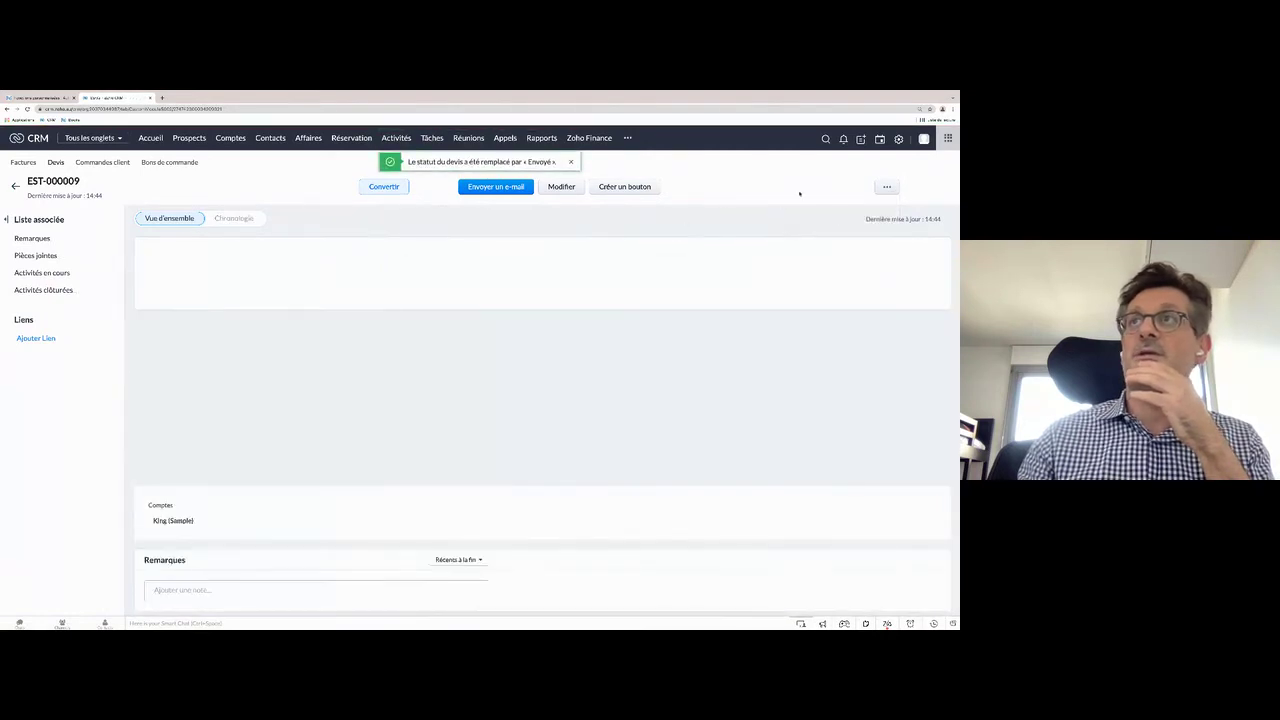
{"action": "left_click", "coordinate": [887, 187]}
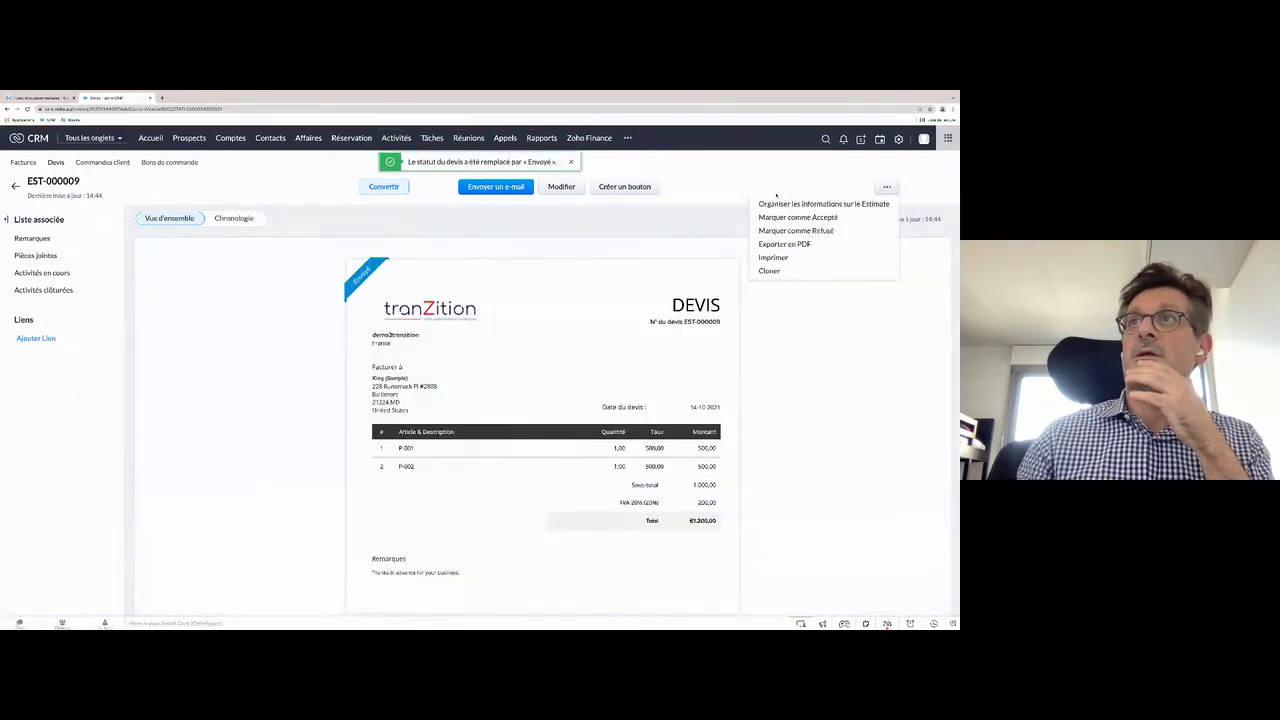
{"action": "left_click", "coordinate": [790, 217]}
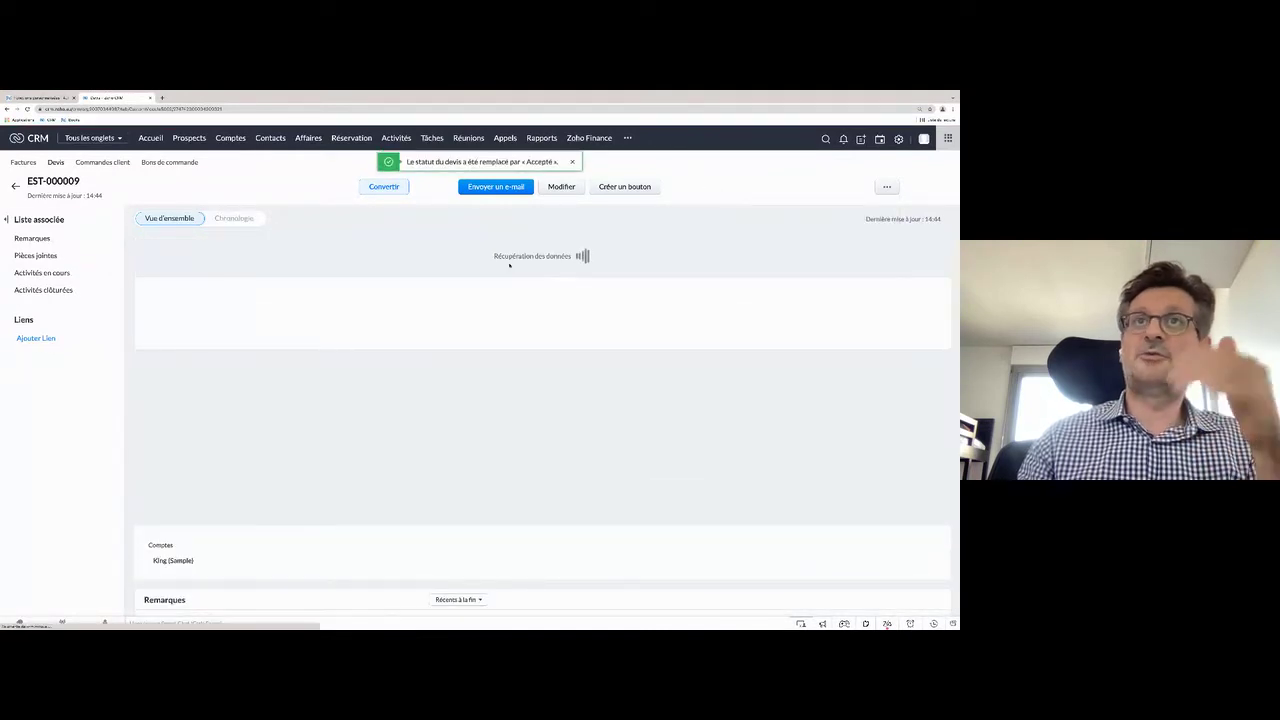
Convert the accepted quote into a Facture and save the invoice without sending it.
{"action": "left_click", "coordinate": [388, 187]}
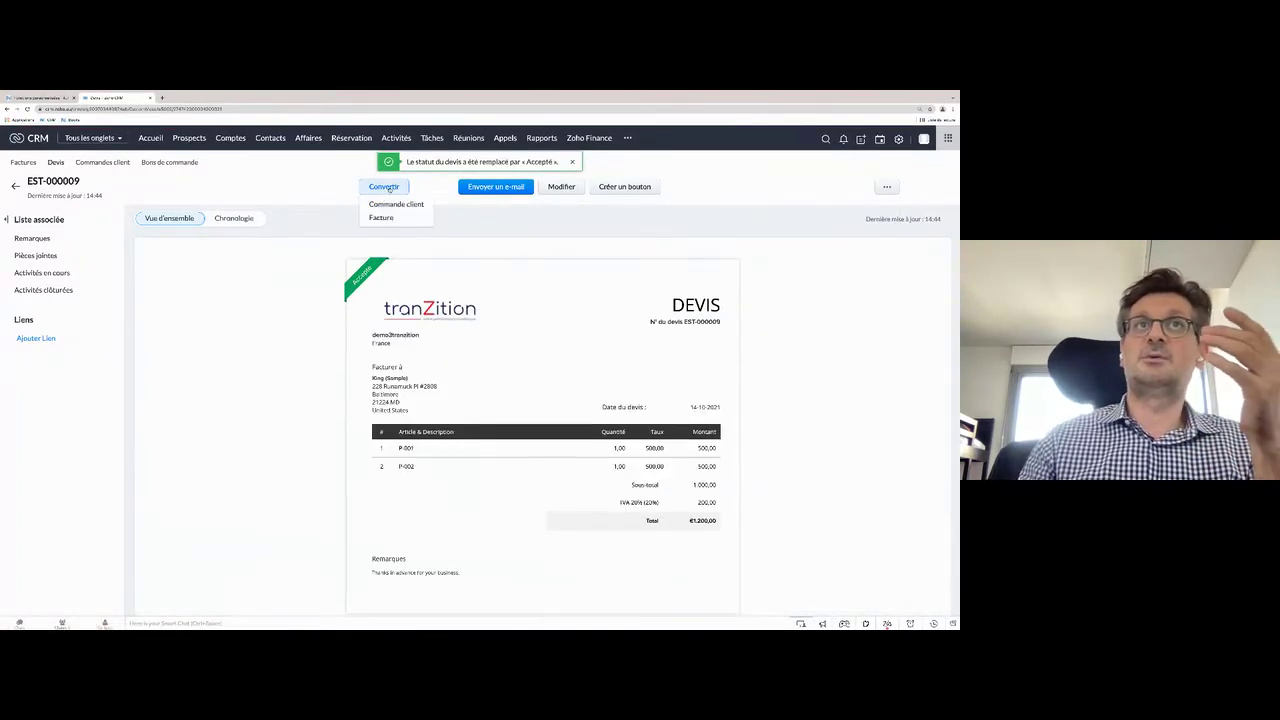
{"action": "left_click", "coordinate": [389, 218]}
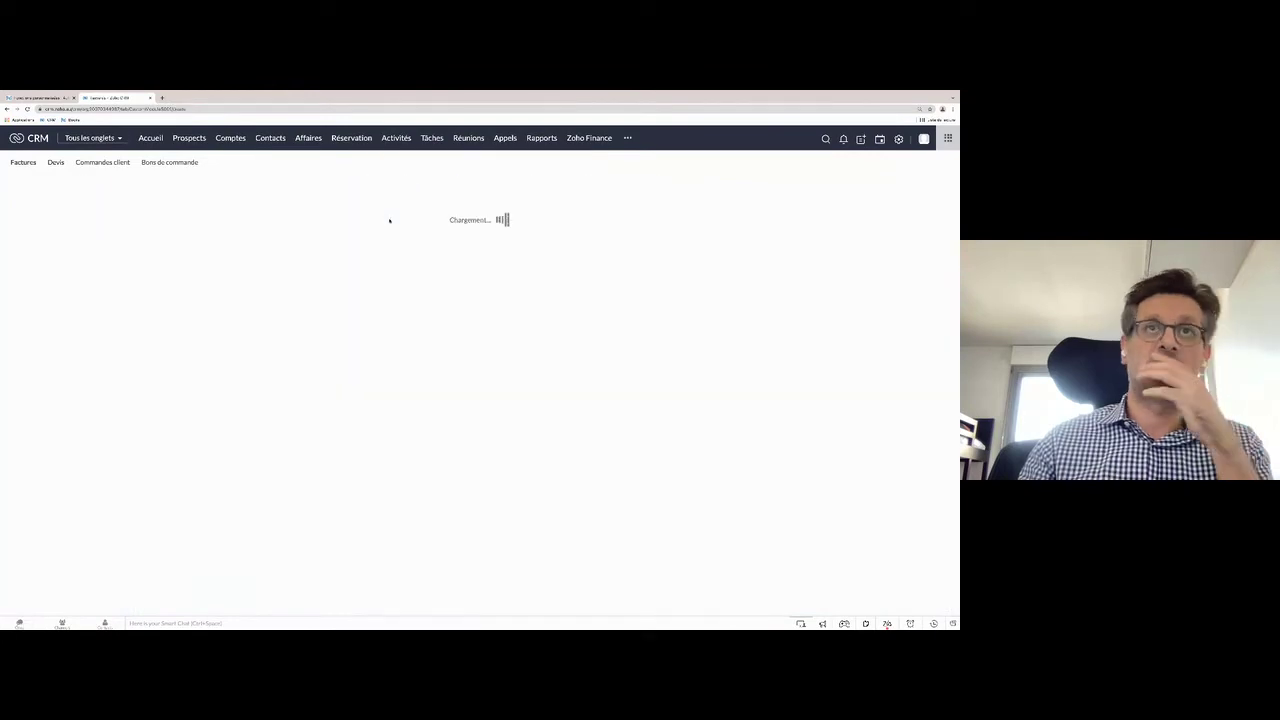
{"action": "scroll", "coordinate": [352, 358], "scroll_direction": "down", "scroll_amount": 10}
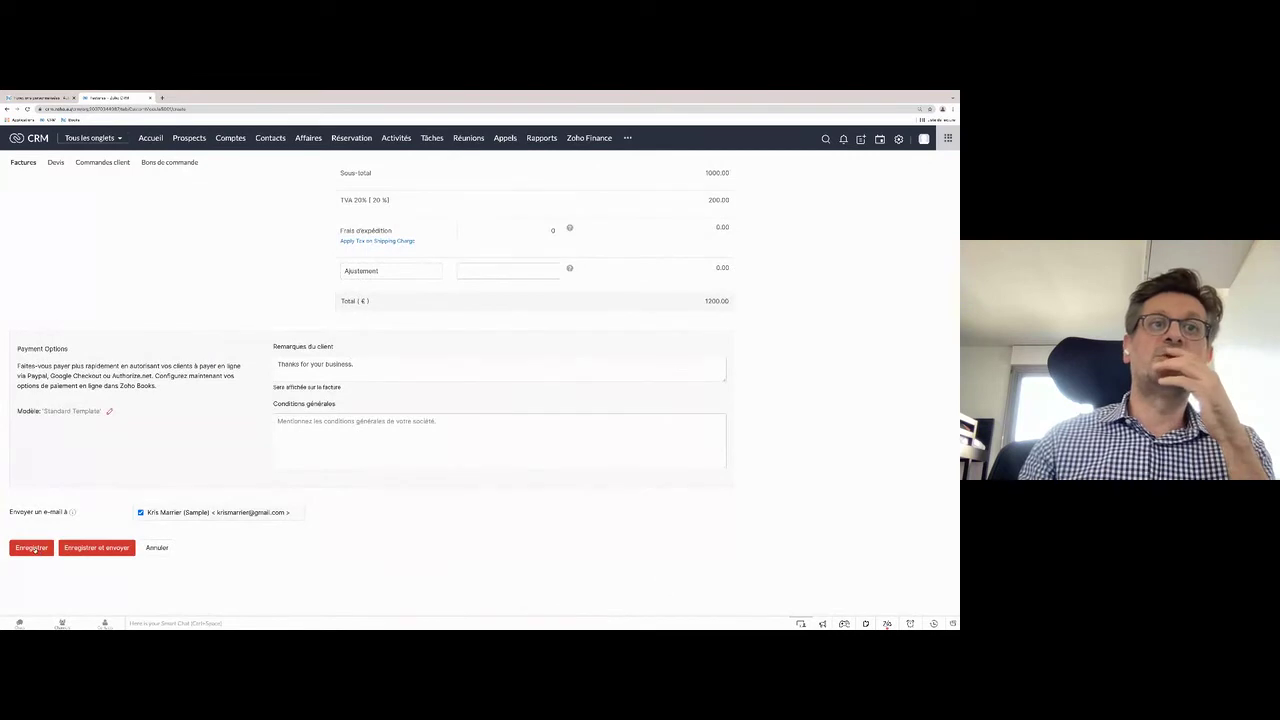
{"action": "left_click", "coordinate": [33, 548]}
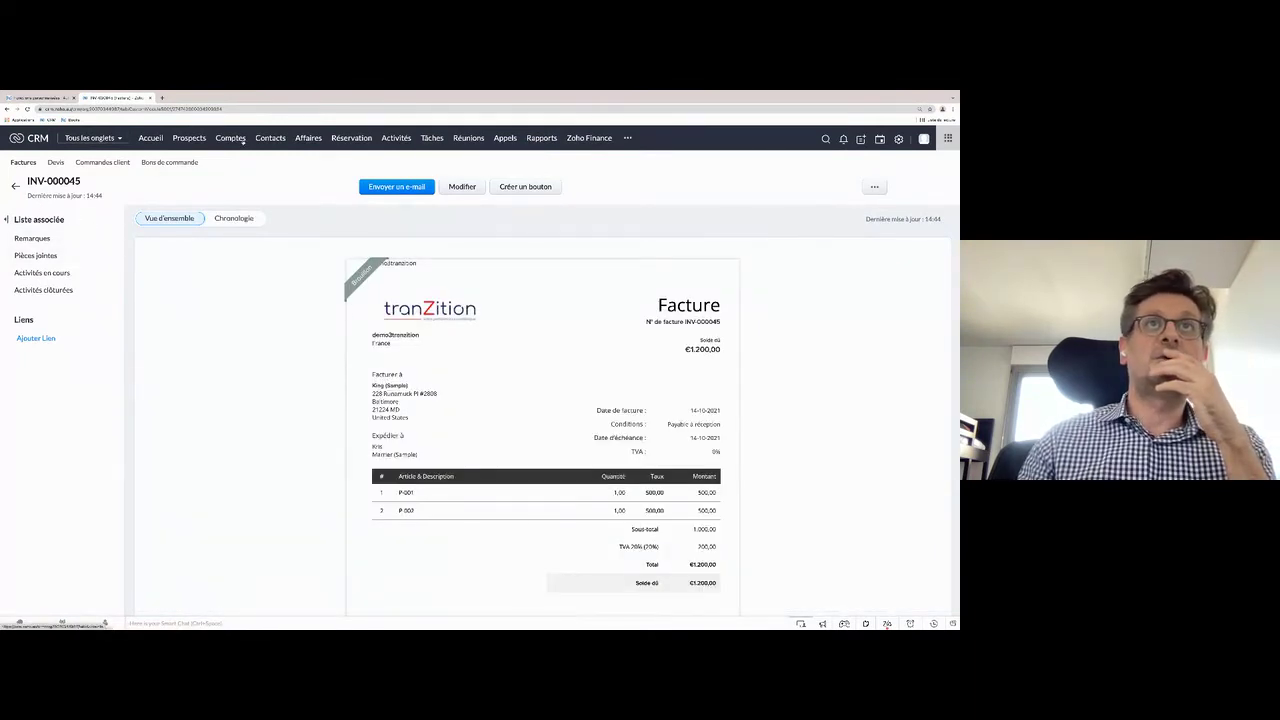
Reopen the Affaire Books deal and check the quote listed in its Zoho Finance section.
{"action": "left_click", "coordinate": [308, 138]}
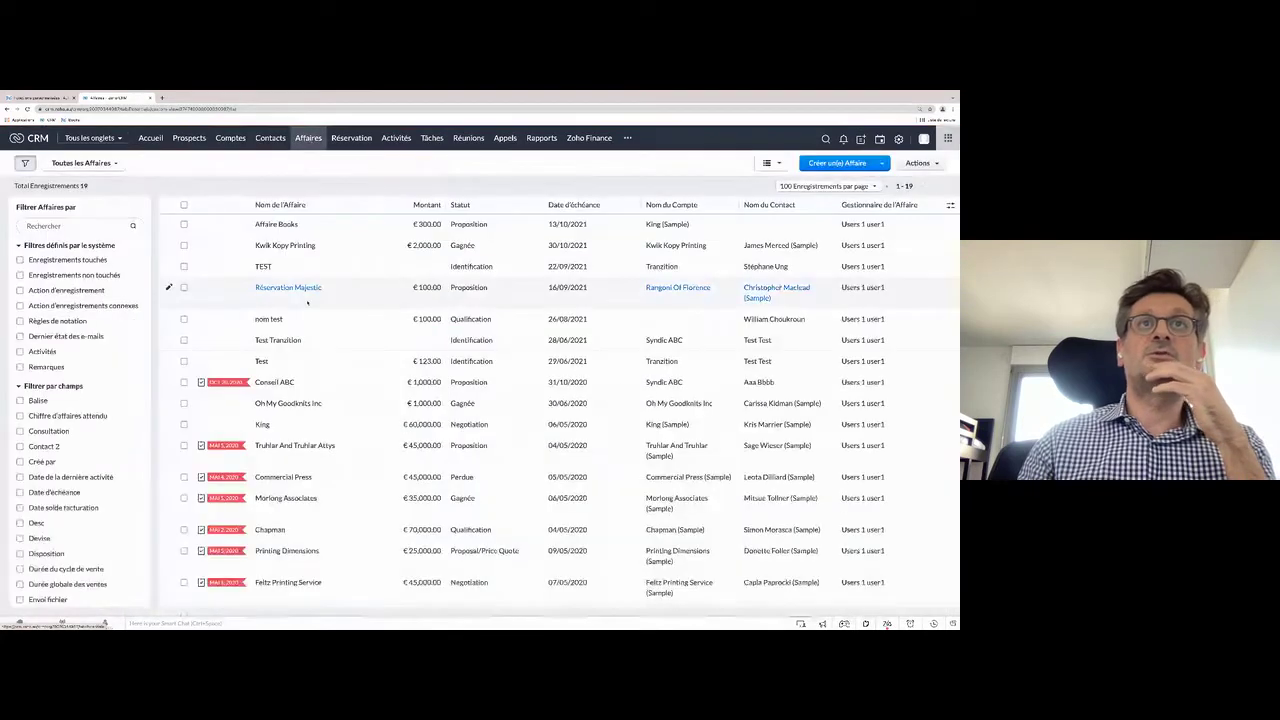
{"action": "left_click", "coordinate": [274, 225]}
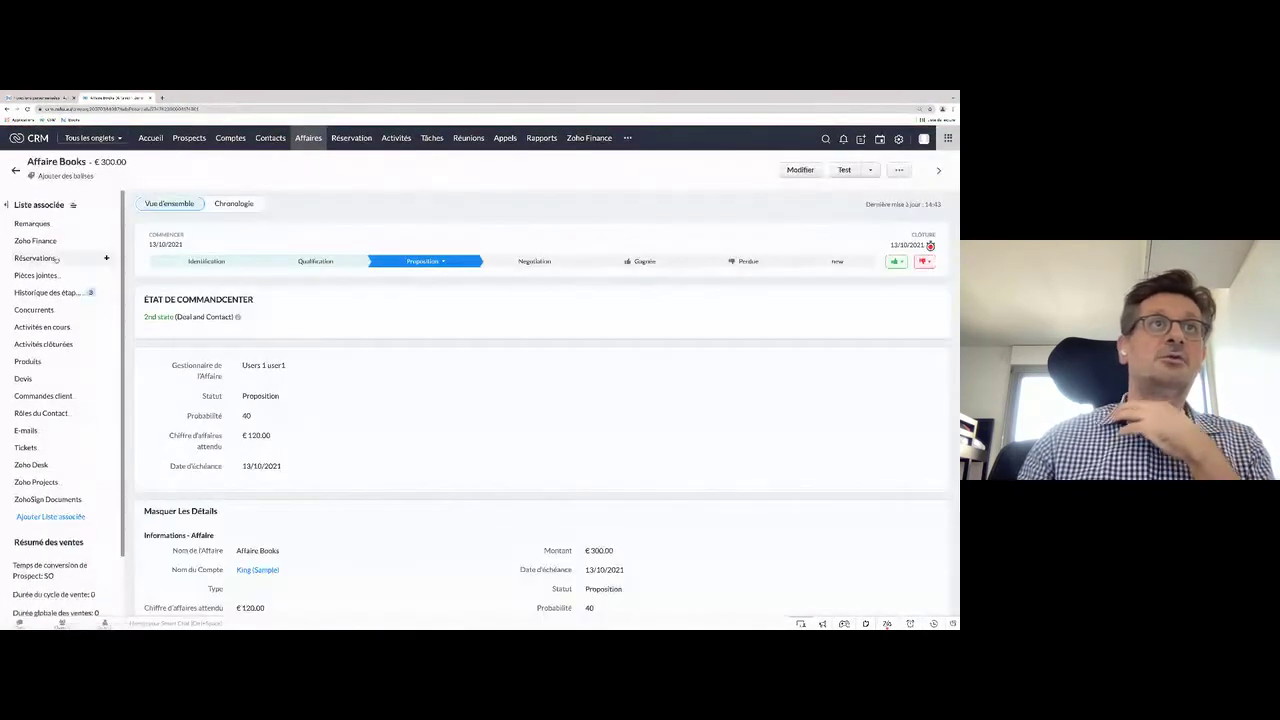
{"action": "left_click", "coordinate": [50, 240]}
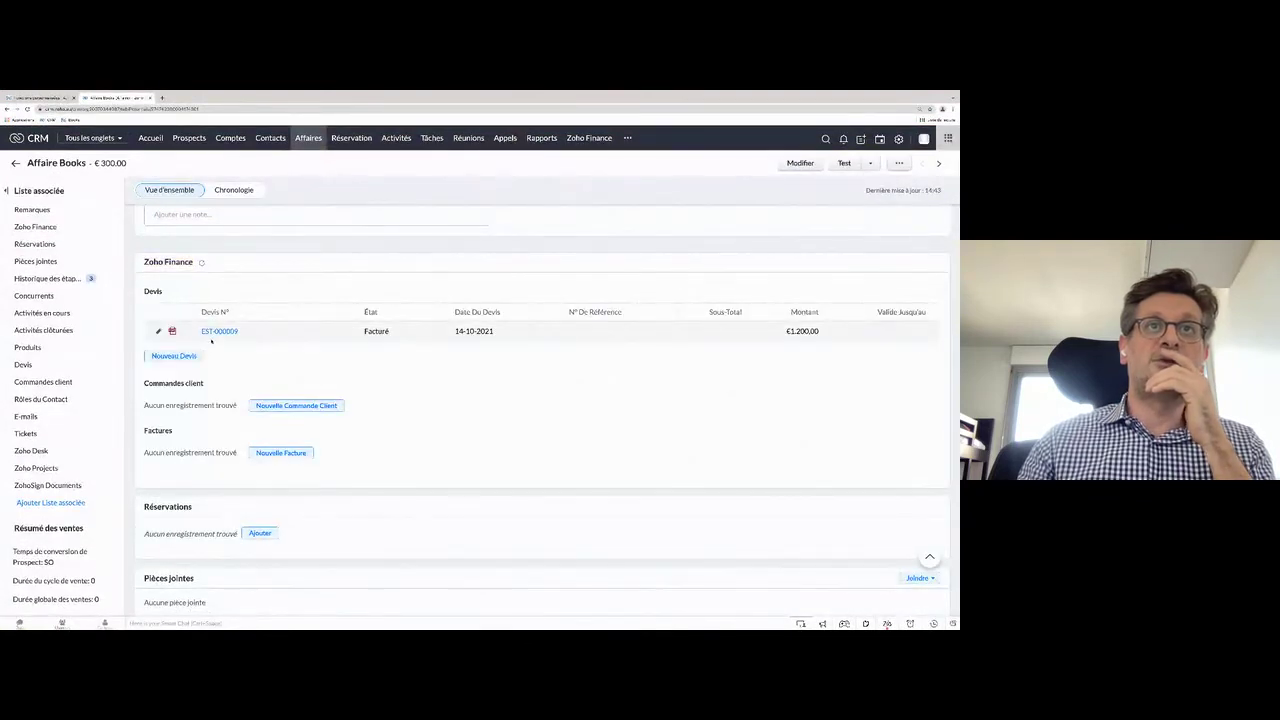
{"action": "left_click", "coordinate": [220, 333]}
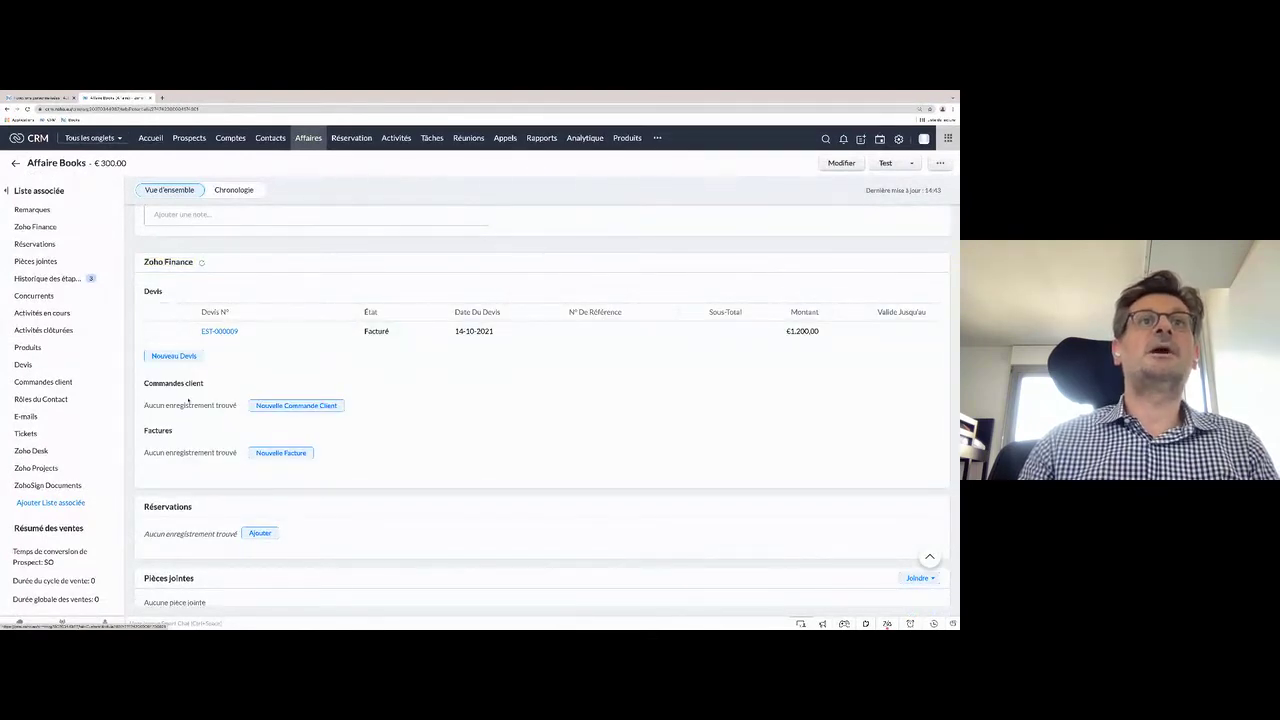
Switch to Zoho Books and open the latest King (Sample) quote from Devis and the latest King (Sample) invoice from Factures.
{"action": "scroll", "coordinate": [197, 333], "scroll_direction": "up", "scroll_amount": 10}
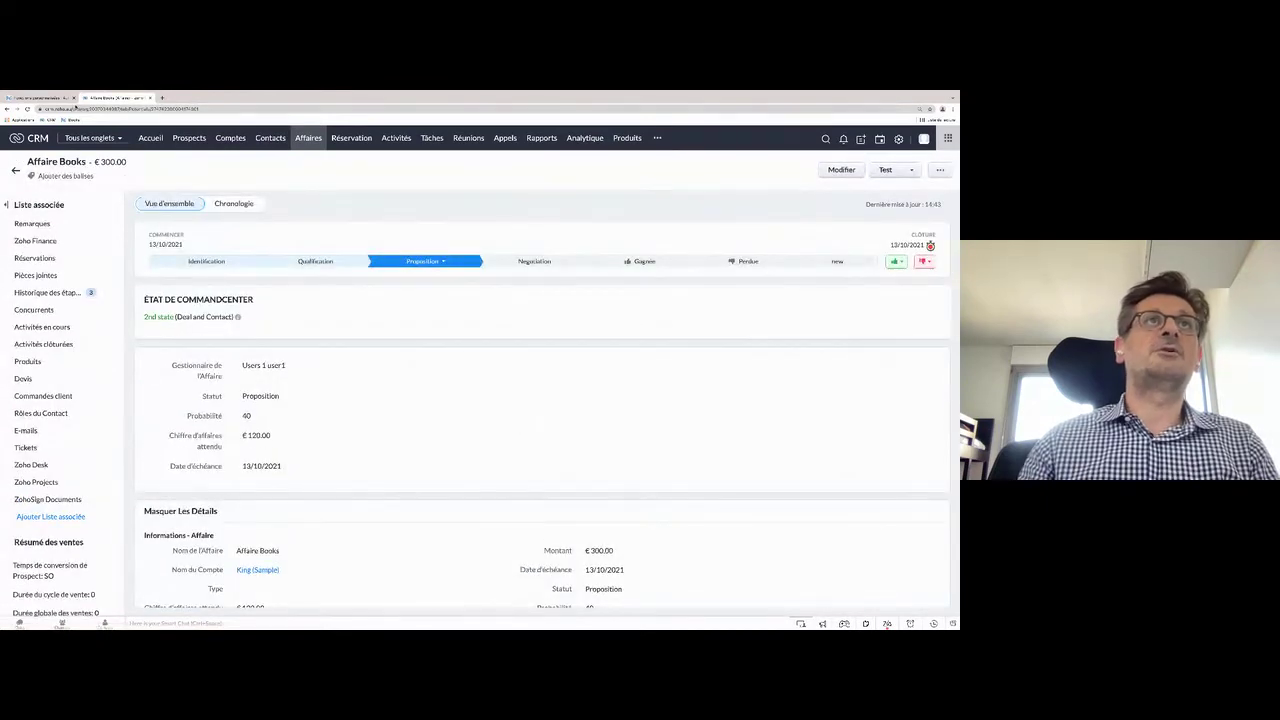
{"action": "left_click", "coordinate": [45, 98]}
{"action": "left_click", "coordinate": [26, 163]}
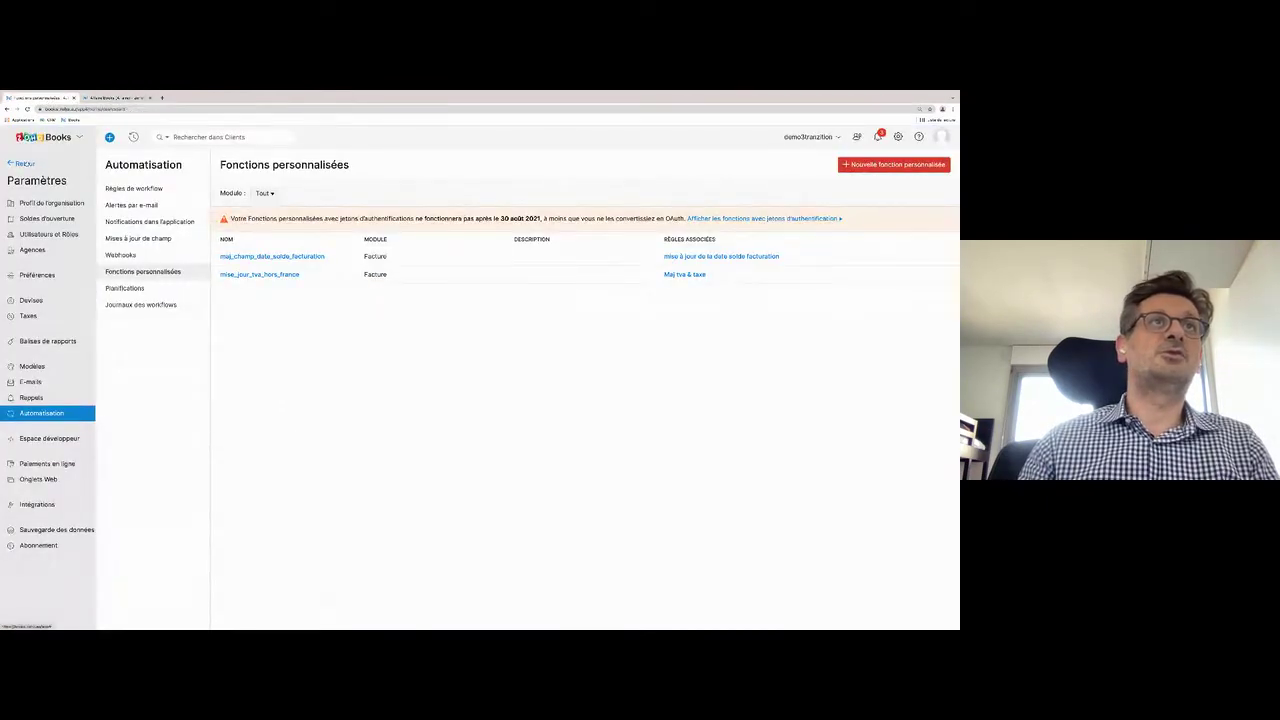
{"action": "left_click", "coordinate": [30, 218]}
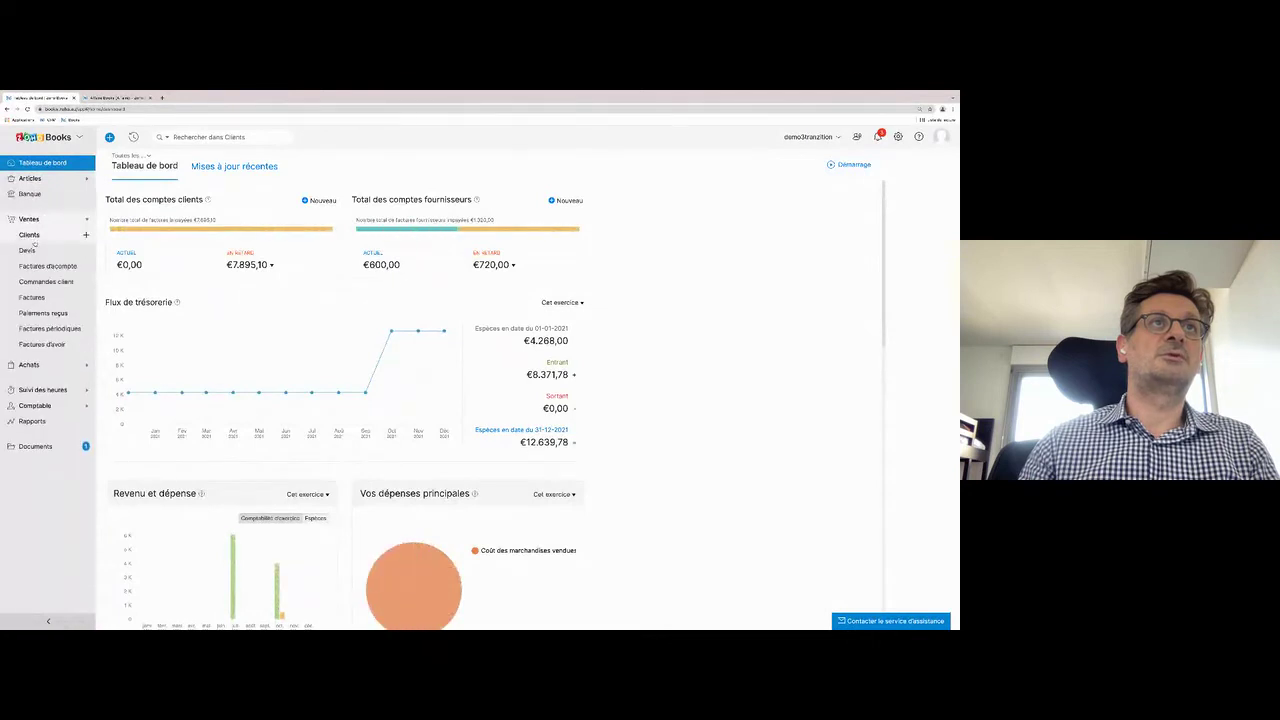
{"action": "left_click", "coordinate": [30, 251]}
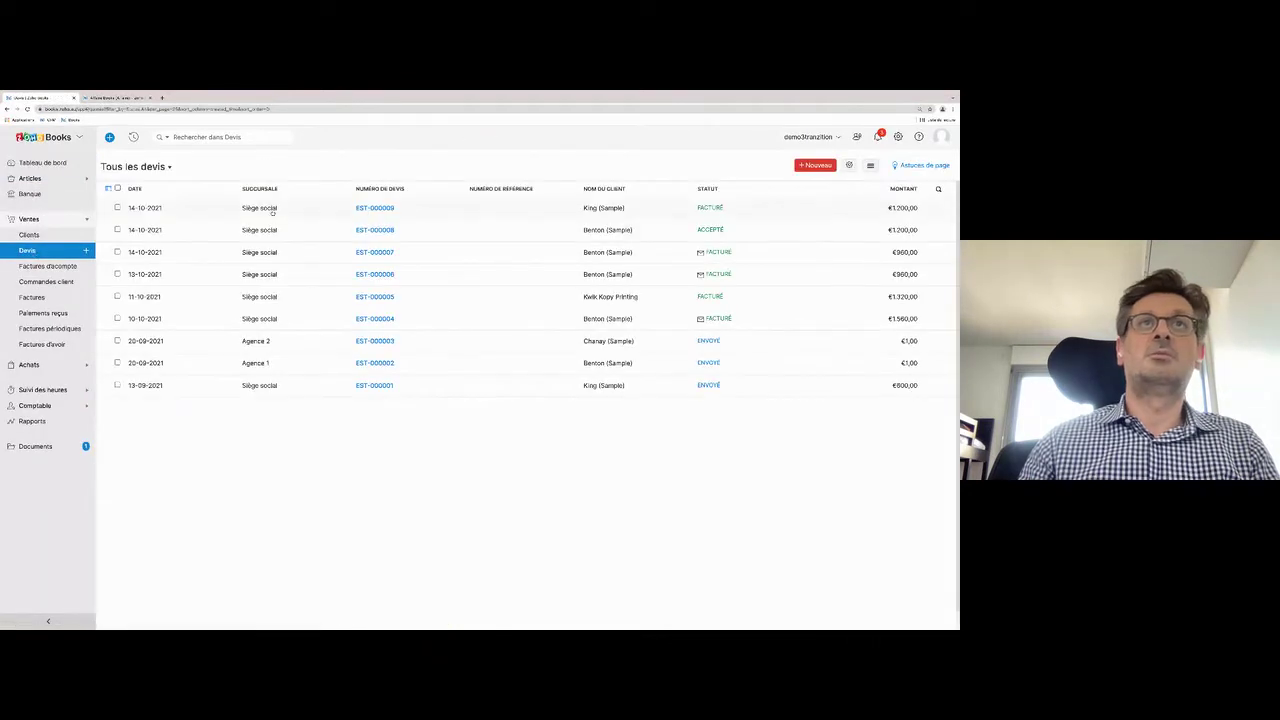
{"action": "left_click", "coordinate": [377, 208]}
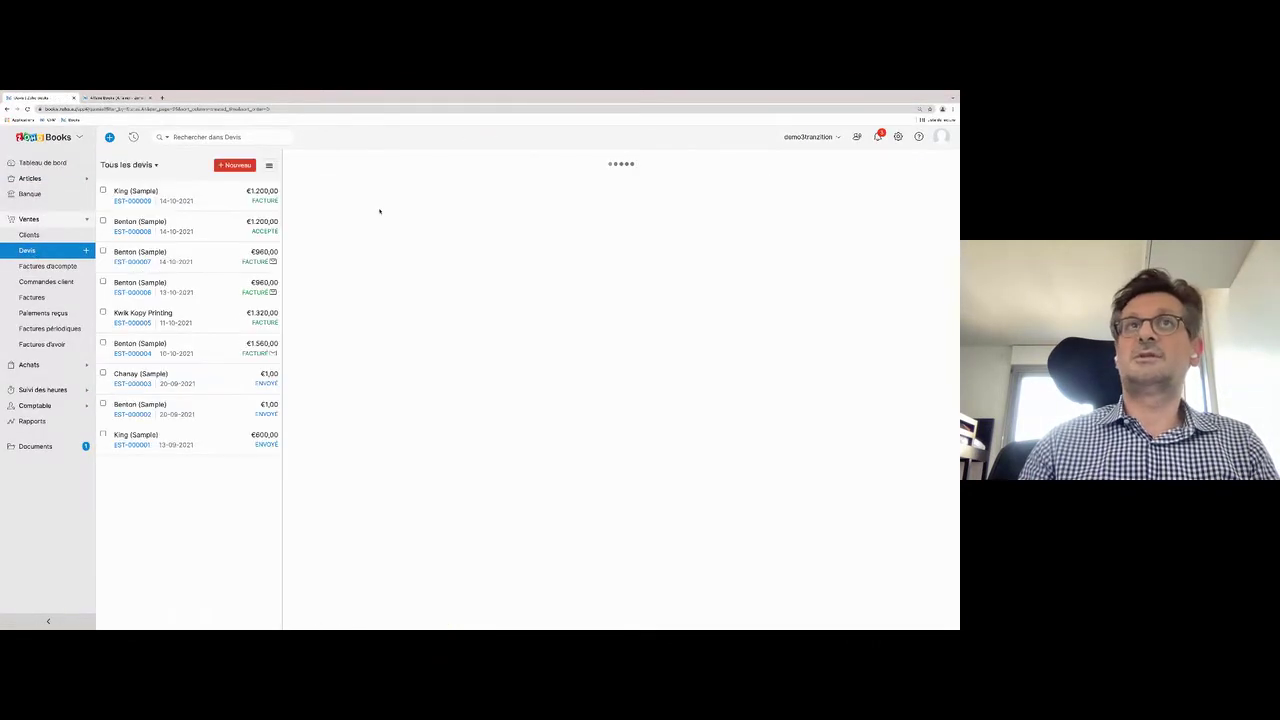
{"action": "left_click", "coordinate": [56, 297]}
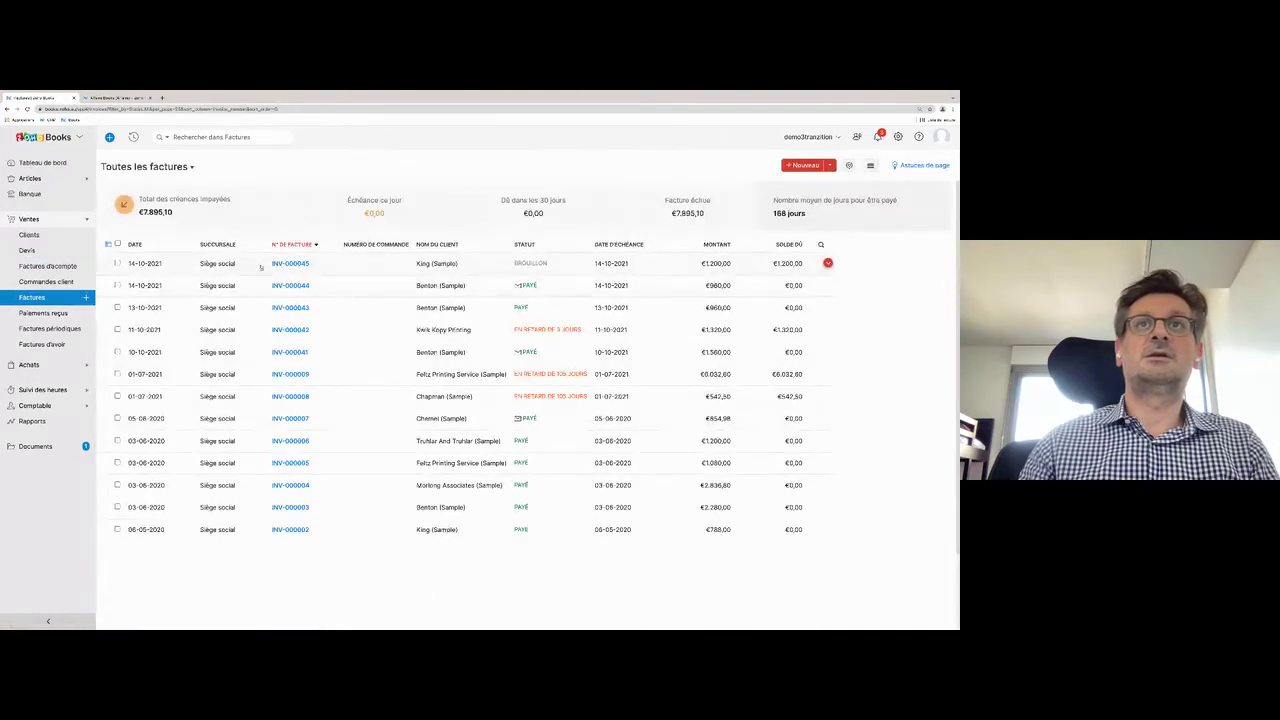
{"action": "left_click", "coordinate": [290, 266]}
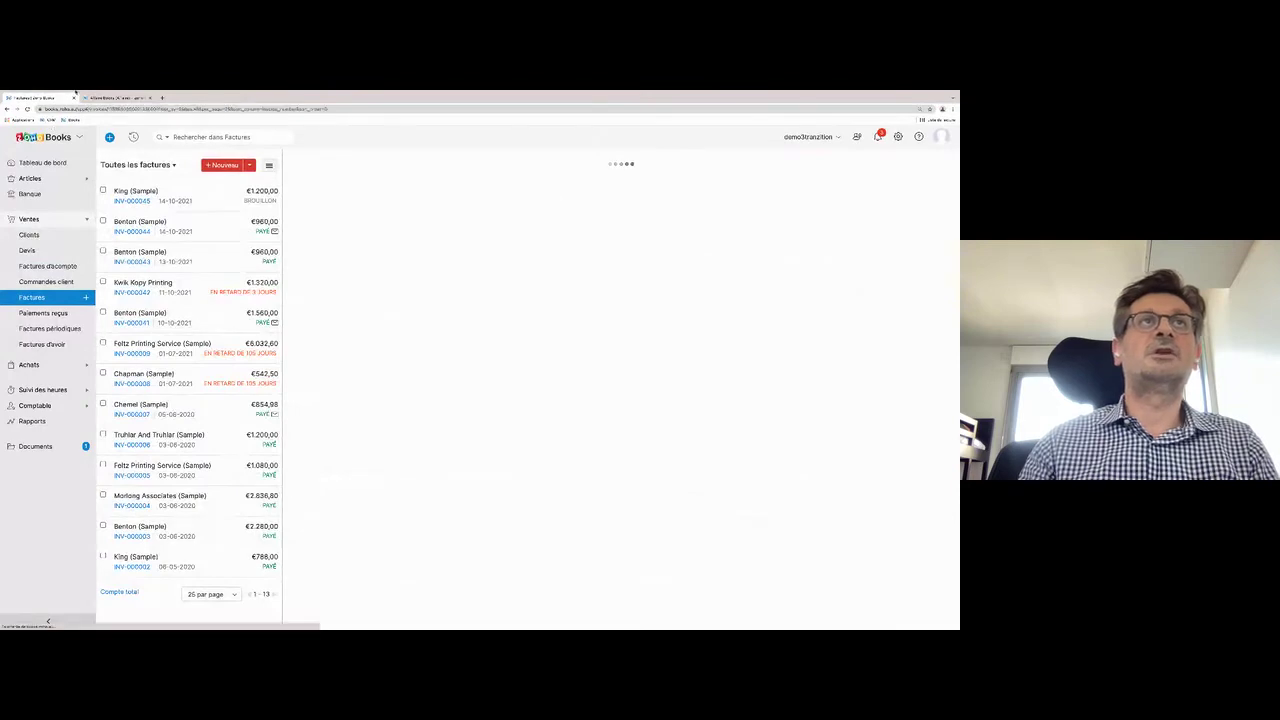
Return to Zoho CRM, open the deal's King (Sample) account and check the quotes and invoices in its Zoho Finance section.
{"action": "left_click", "coordinate": [110, 114]}
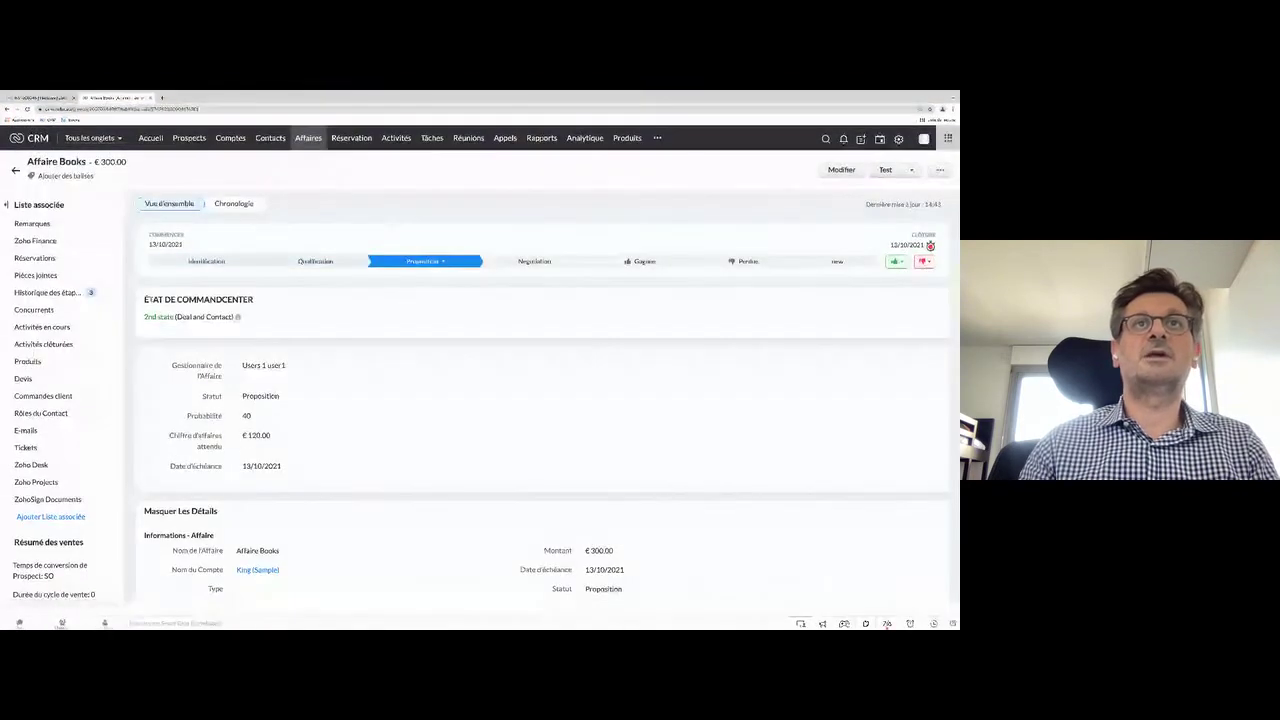
{"action": "scroll", "coordinate": [394, 394], "scroll_direction": "down", "scroll_amount": 2}
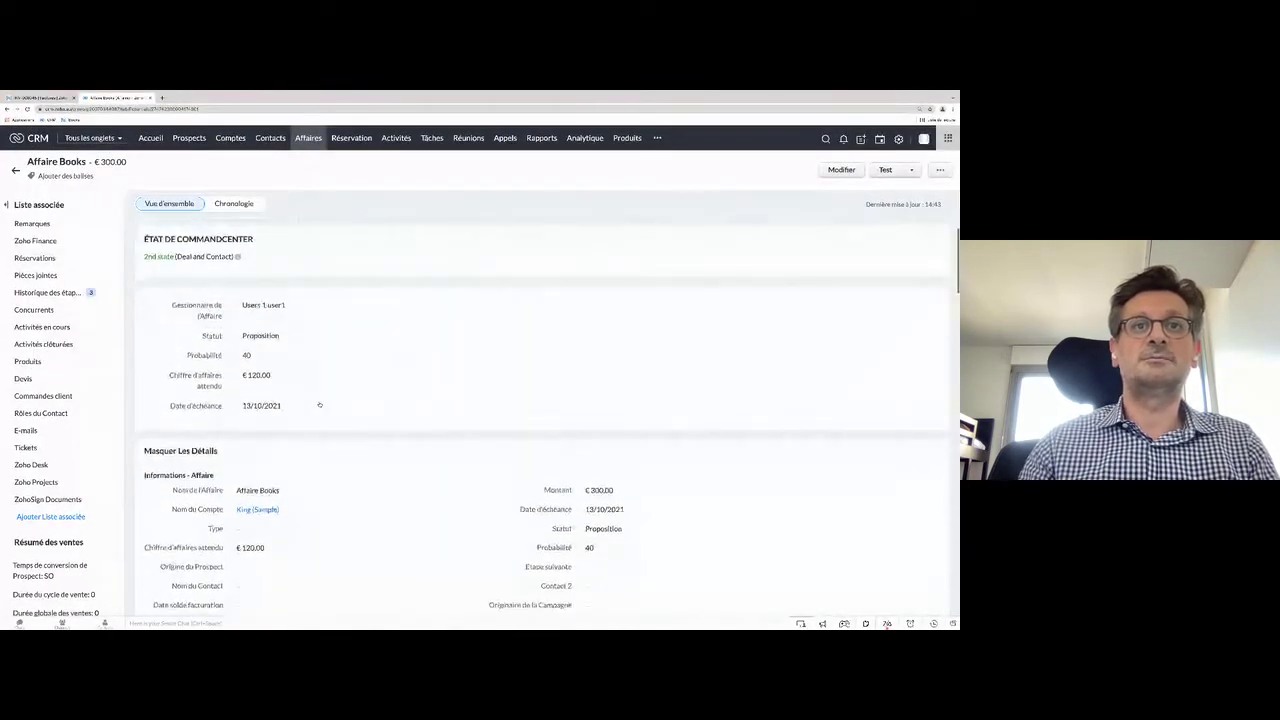
{"action": "left_click", "coordinate": [258, 488]}
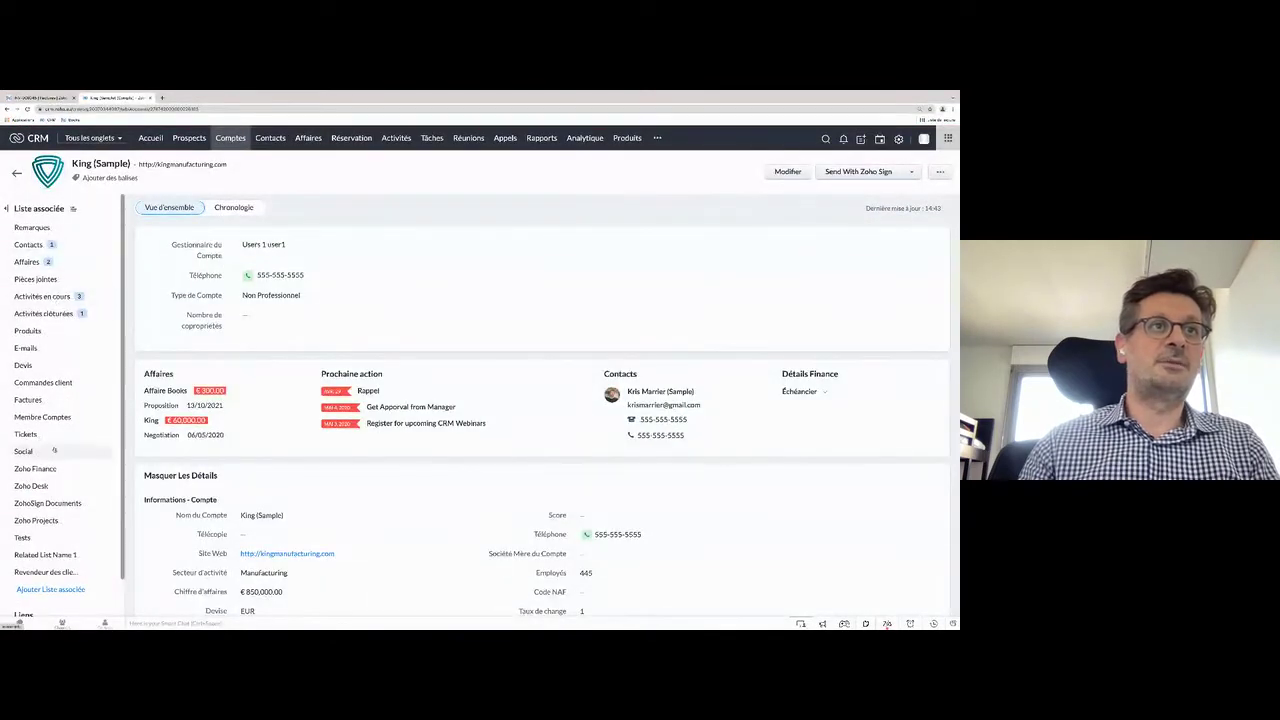
{"action": "left_click", "coordinate": [40, 469]}
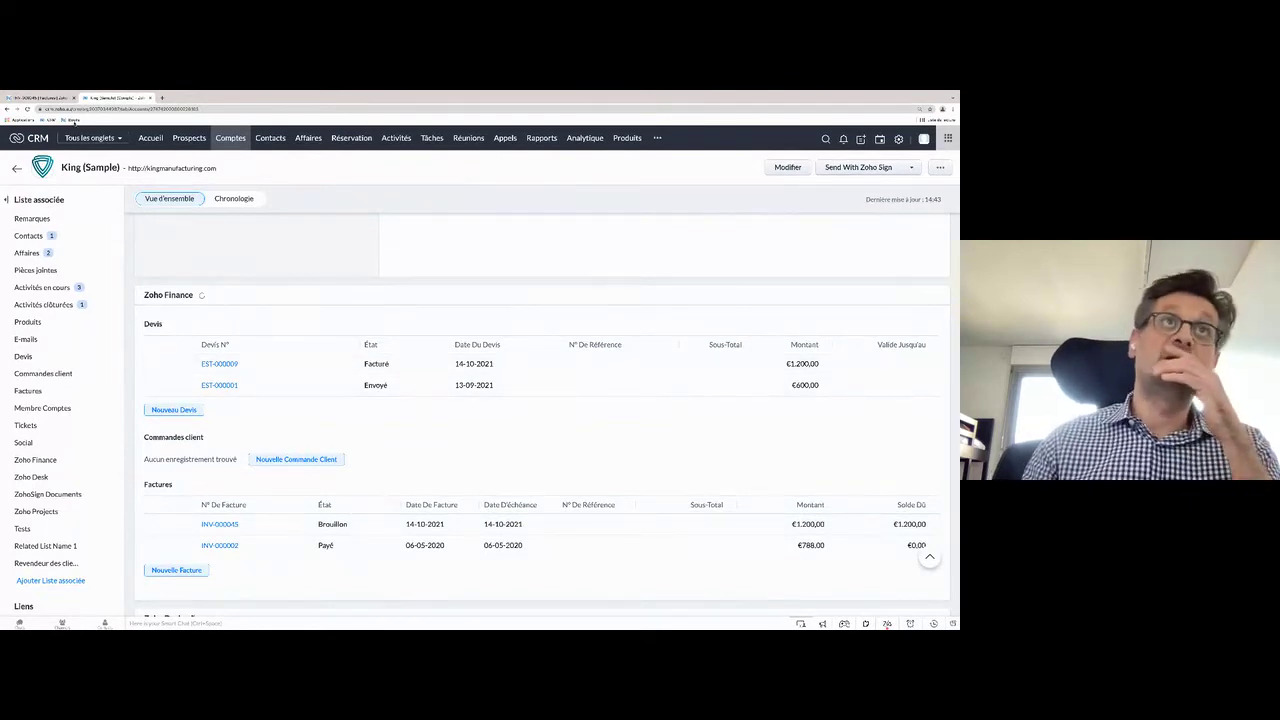
Switch to Zoho Books and look through the Zoho Apps list in the Intégrations settings.
{"action": "left_click", "coordinate": [40, 97]}
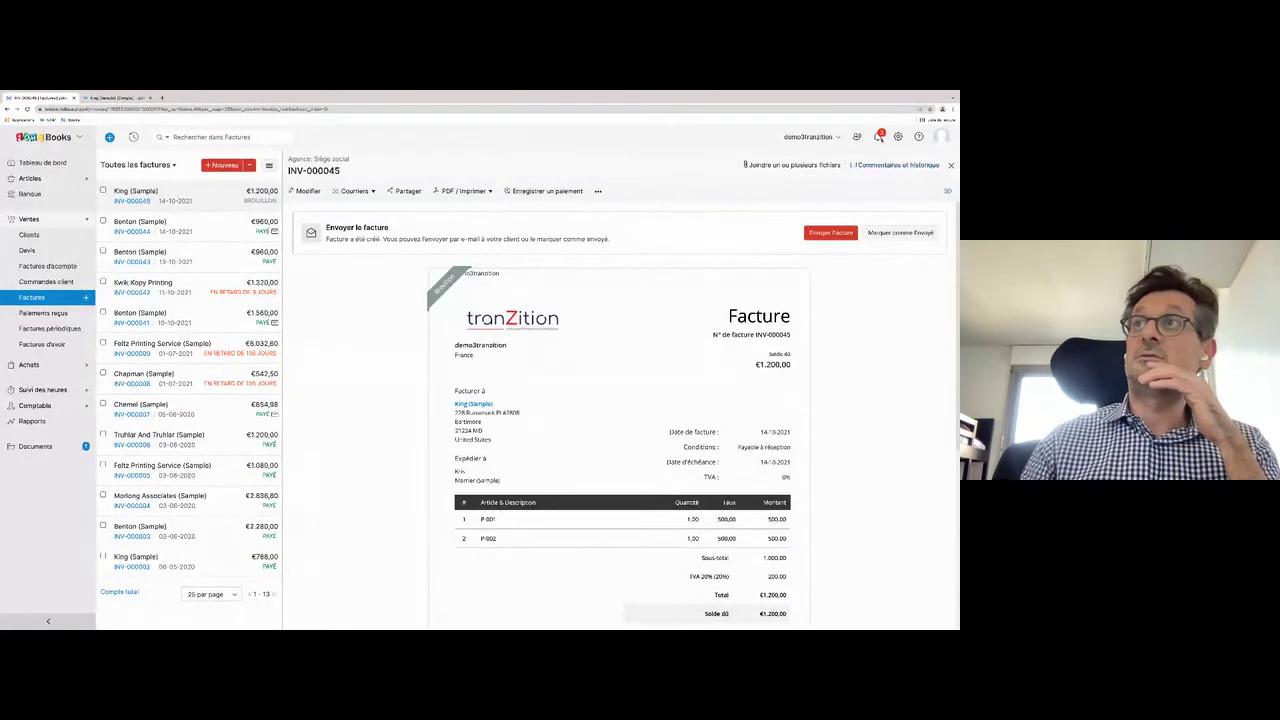
{"action": "left_click", "coordinate": [897, 136]}
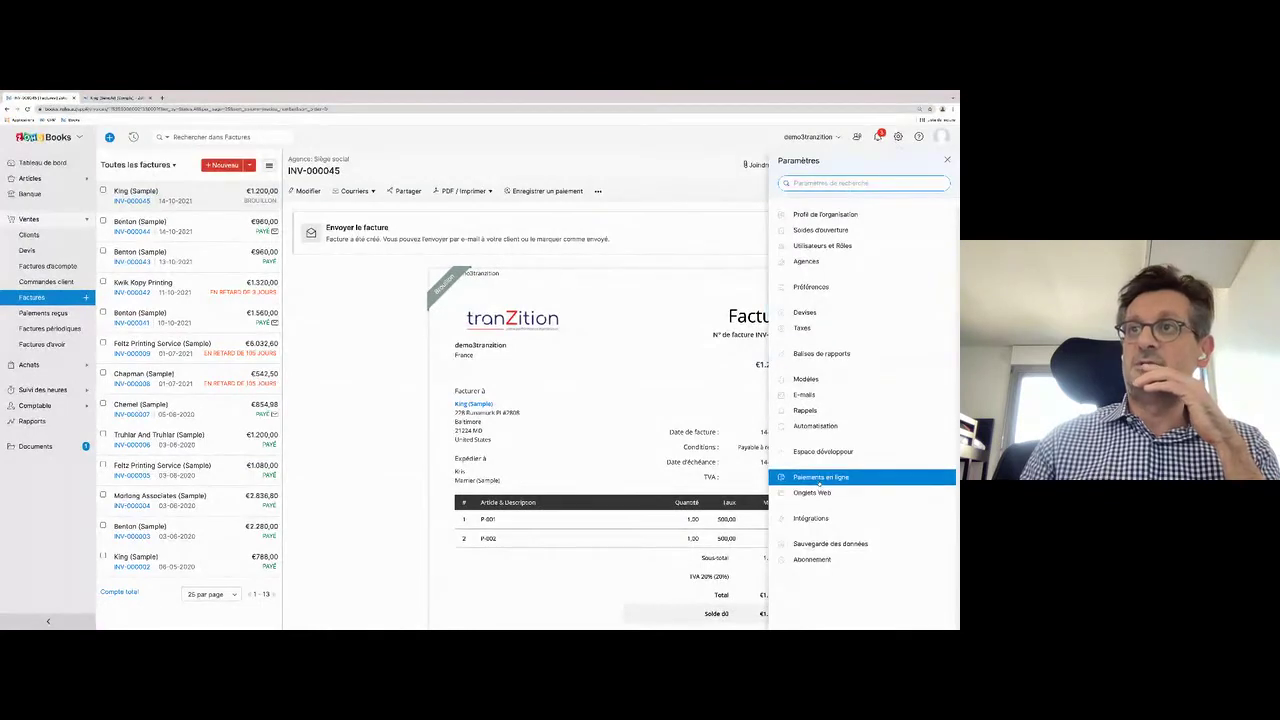
{"action": "left_click", "coordinate": [811, 518]}
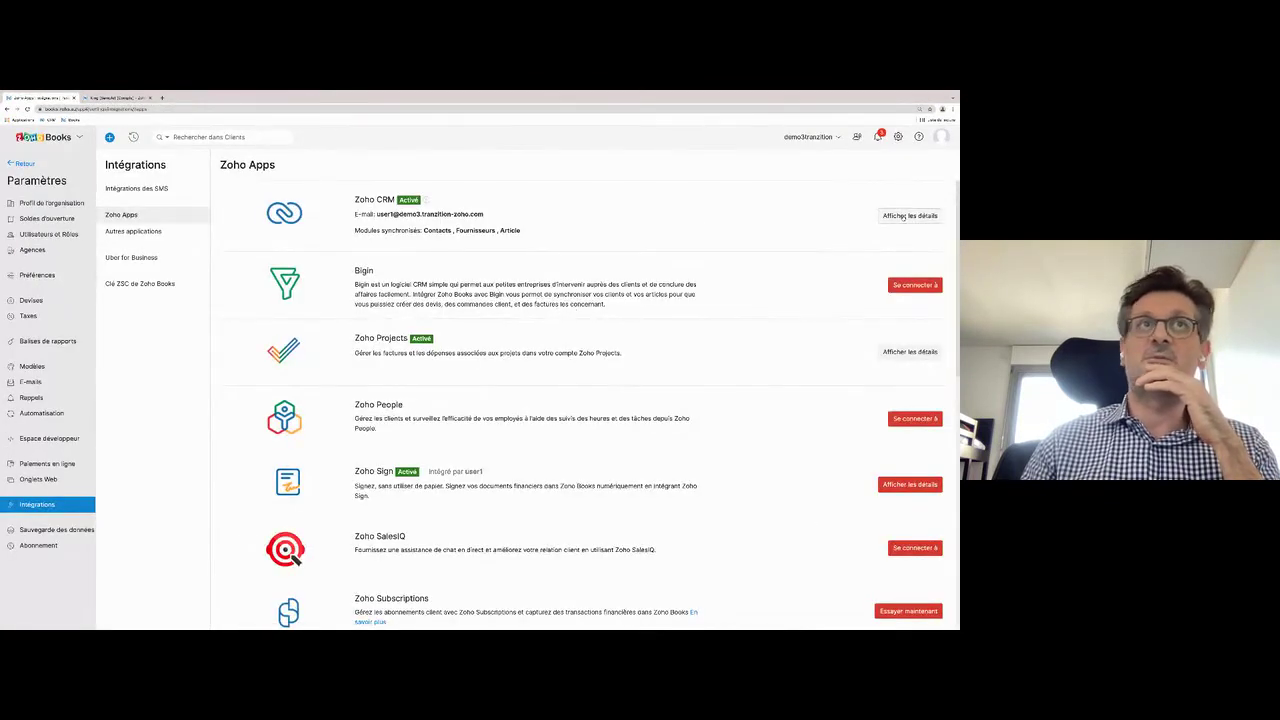
{"action": "scroll", "coordinate": [713, 341], "scroll_direction": "down", "scroll_amount": 5}
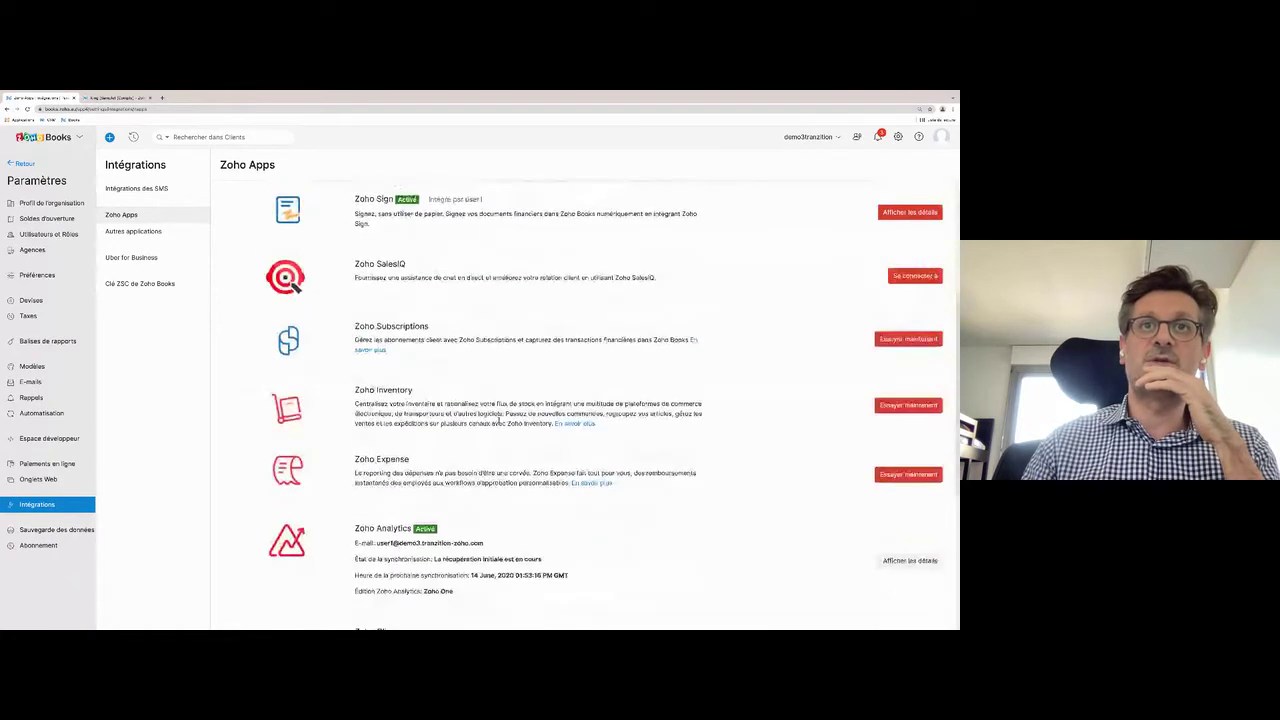
{"action": "scroll", "coordinate": [713, 341], "scroll_direction": "up", "scroll_amount": 5}
{"action": "scroll", "coordinate": [713, 341], "scroll_direction": "down", "scroll_amount": 5}
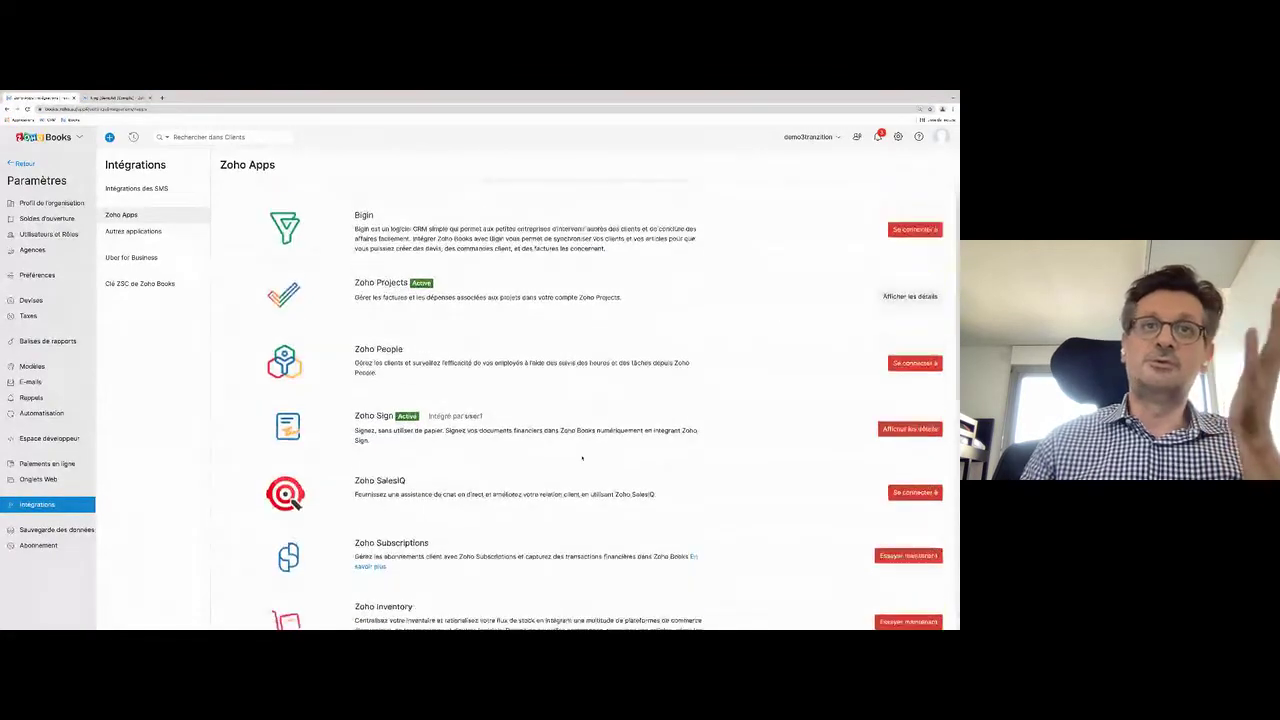
{"action": "scroll", "coordinate": [669, 369], "scroll_direction": "up", "scroll_amount": 5}
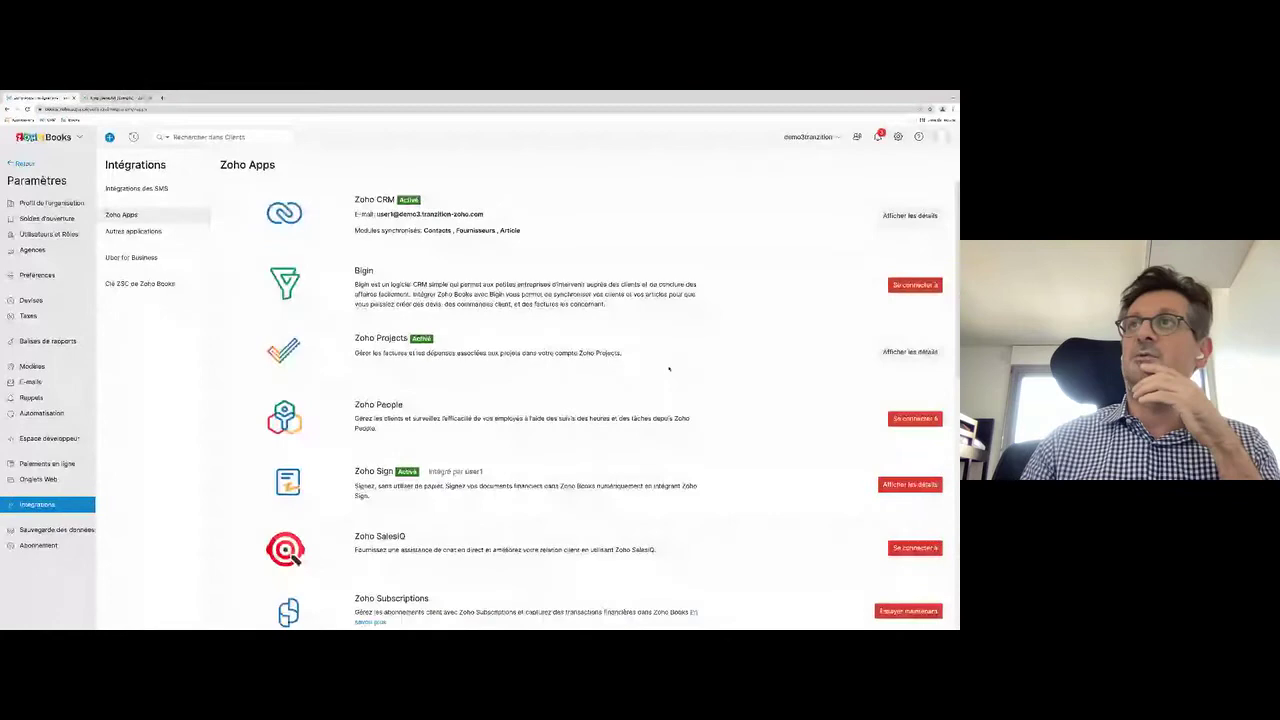
Review the Zoho CRM integration's synchronized modules and transaction modules, and open the Autres applications integrations.
{"action": "left_click", "coordinate": [910, 215]}
{"action": "scroll", "coordinate": [610, 350], "scroll_direction": "down", "scroll_amount": 2}
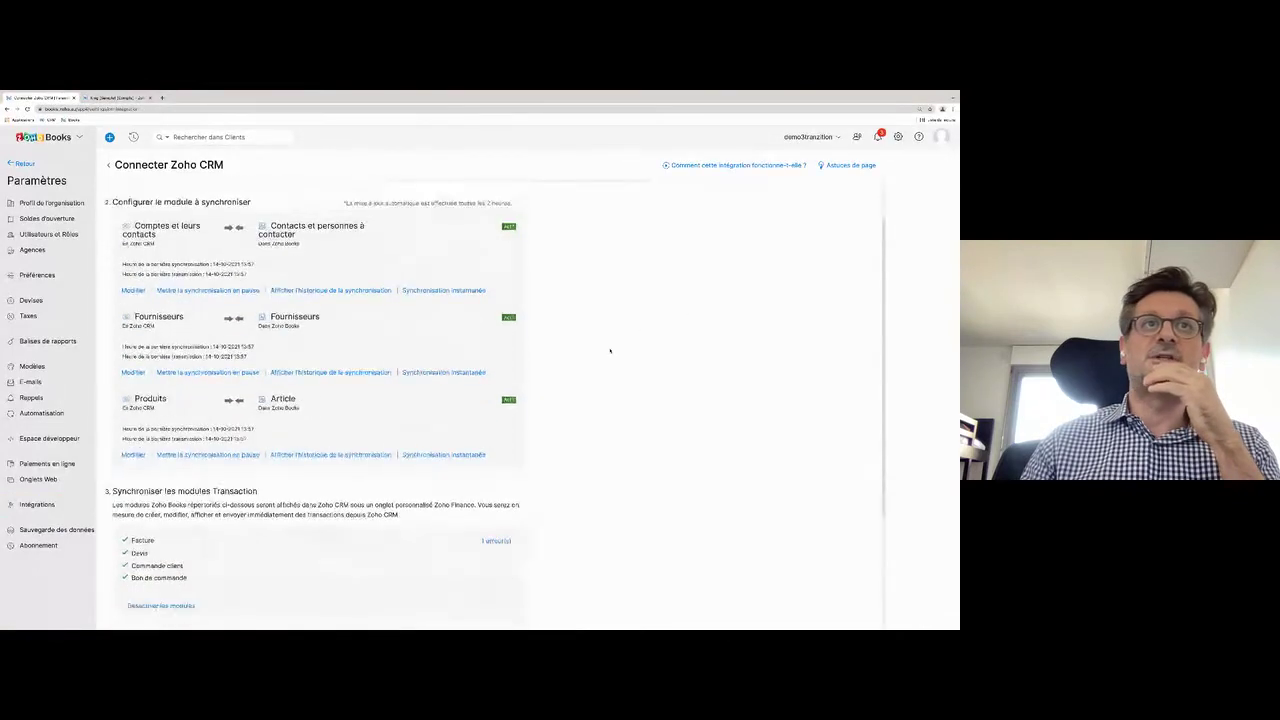
{"action": "scroll", "coordinate": [610, 350], "scroll_direction": "down", "scroll_amount": 2}
{"action": "scroll", "coordinate": [608, 350], "scroll_direction": "up", "scroll_amount": 4}
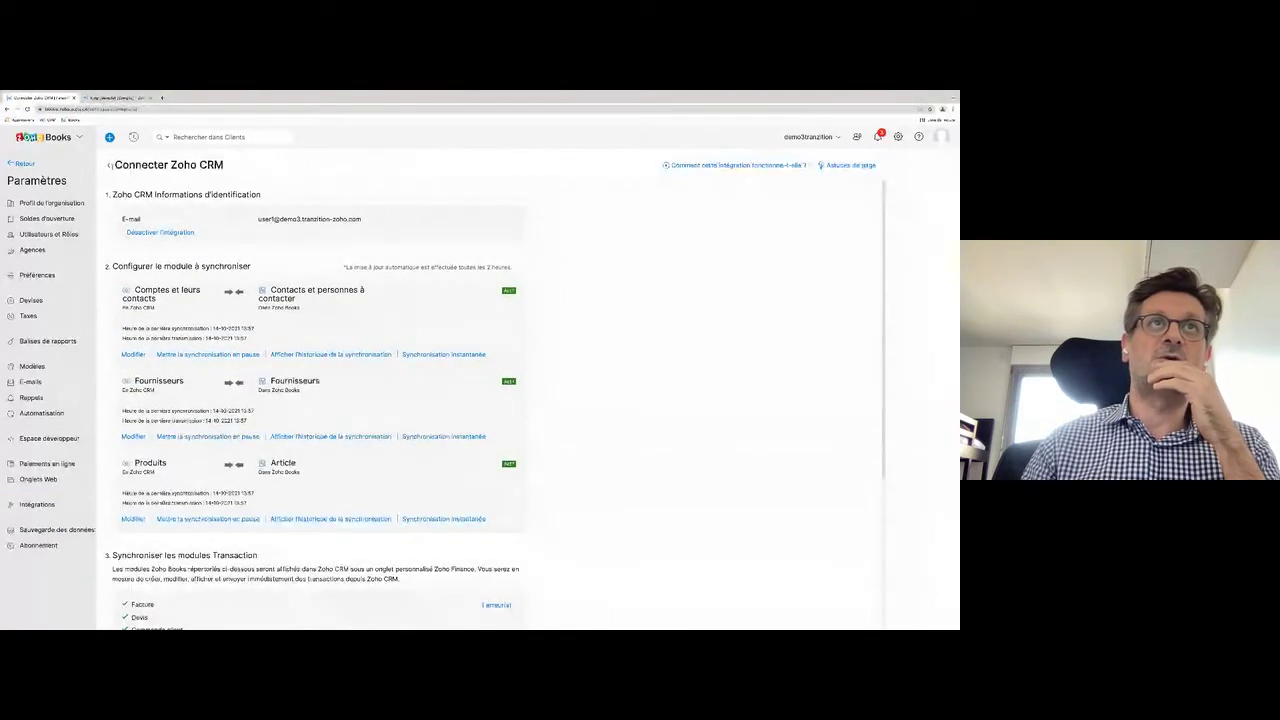
{"action": "left_click", "coordinate": [110, 165]}
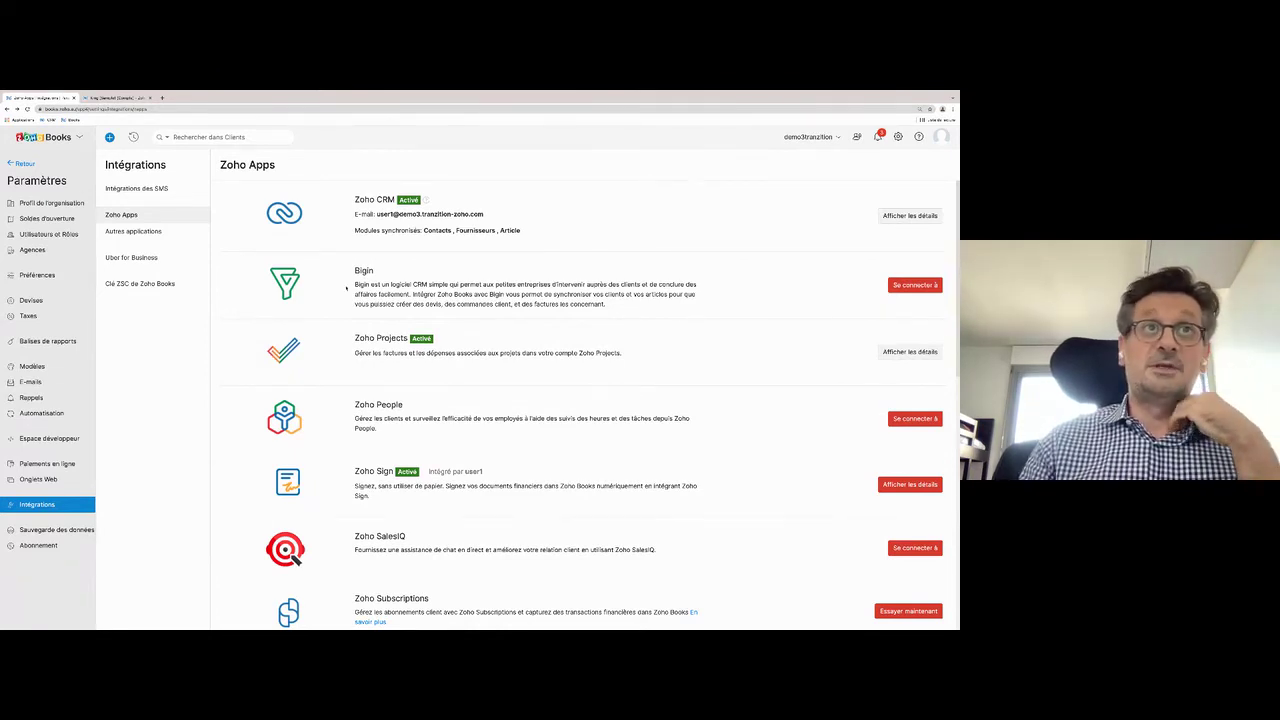
{"action": "left_click", "coordinate": [133, 231]}
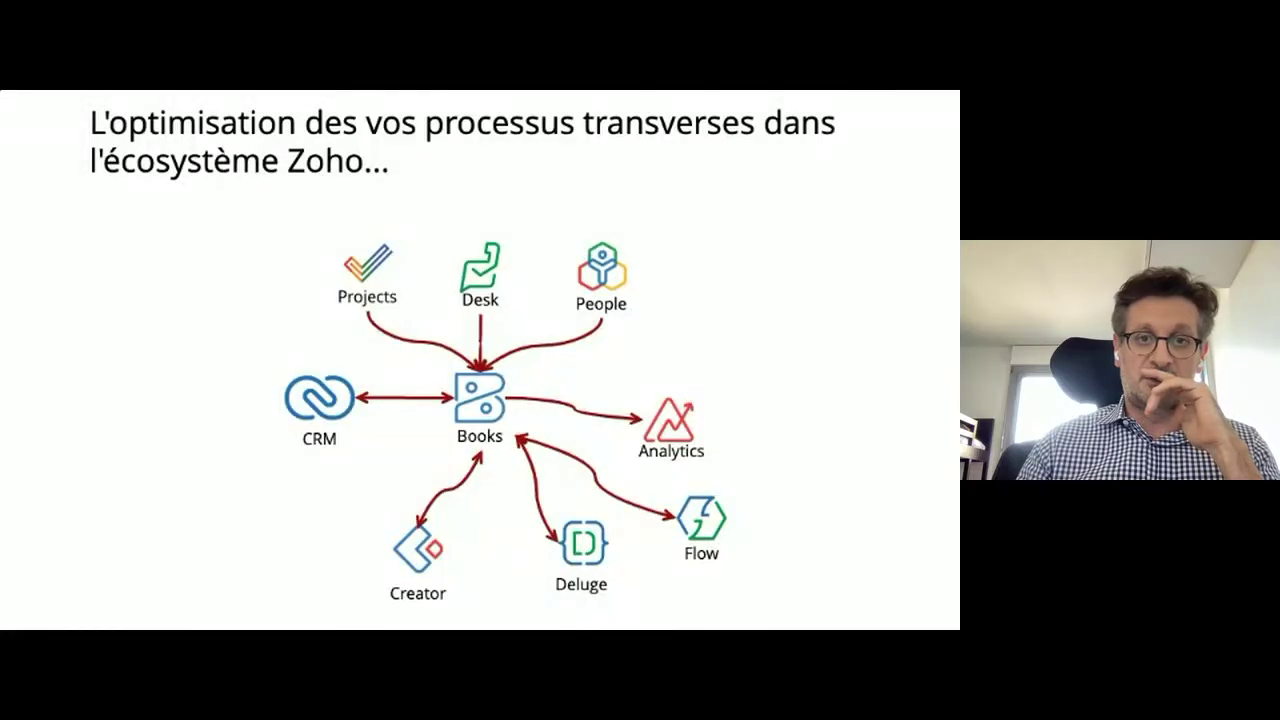
{"action": "key", "text": "Right"}
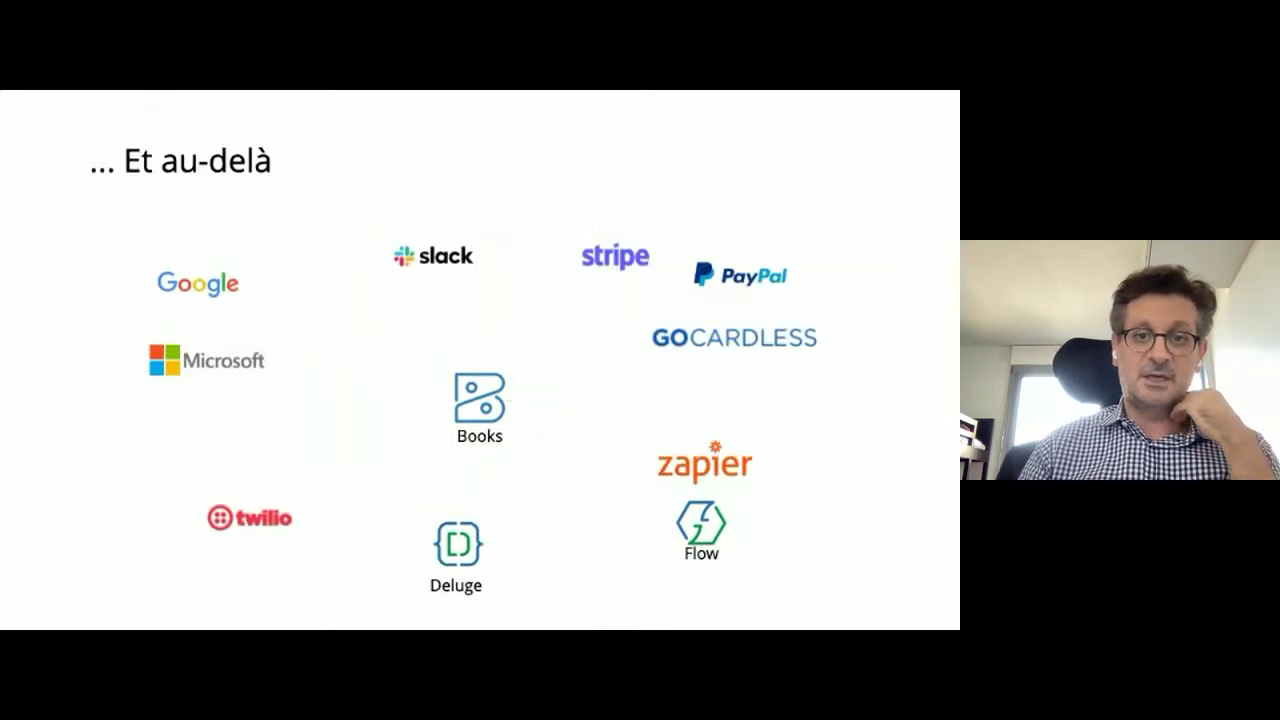